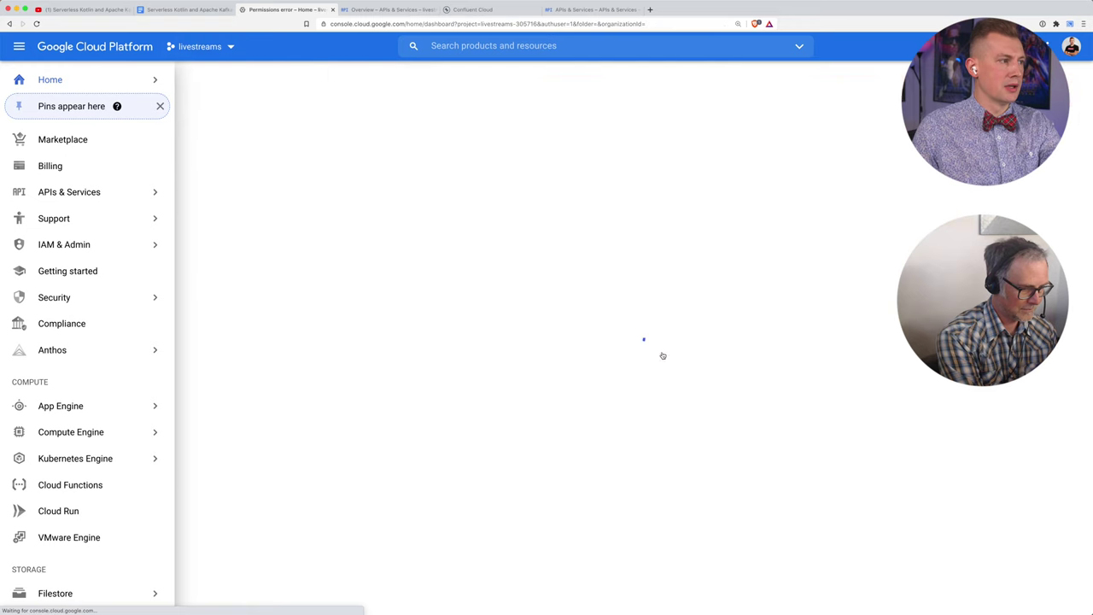
Step: Zoom the workshop instructions document in Google Docs to 150%
left_click(183, 9)
scroll(398, 242, "down", 3)
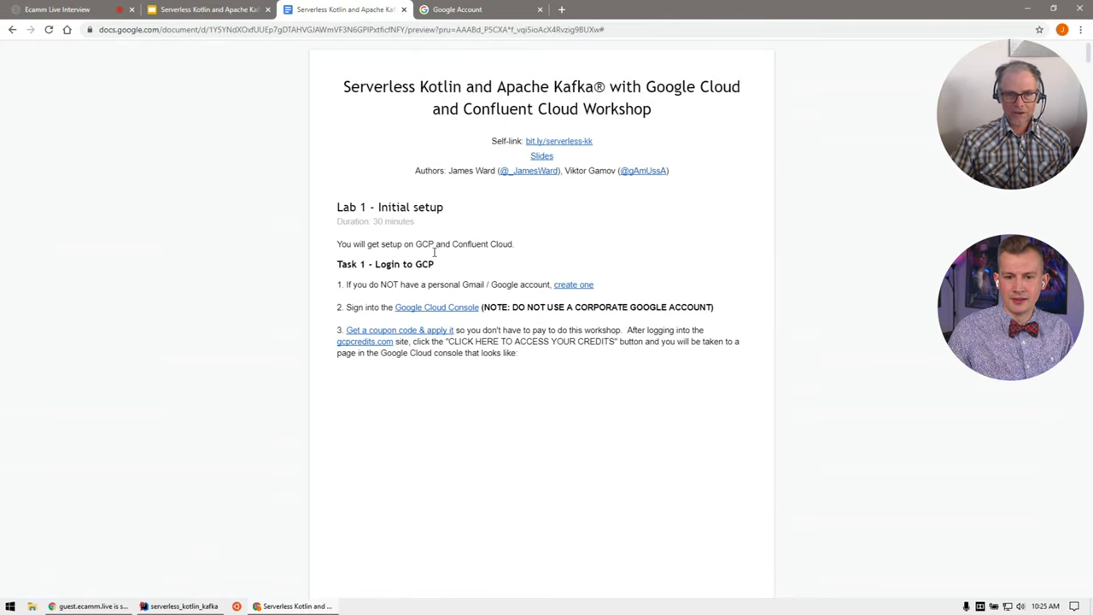
scroll(475, 279, "down", 2)
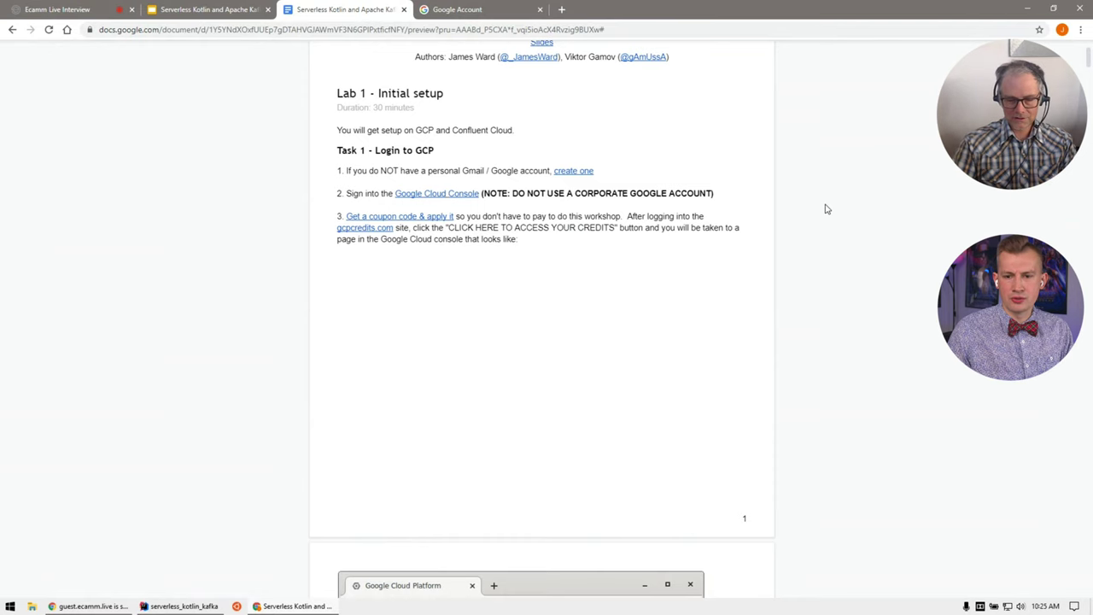
key("ctrl+plus")
key("ctrl+plus")
key("ctrl+plus")
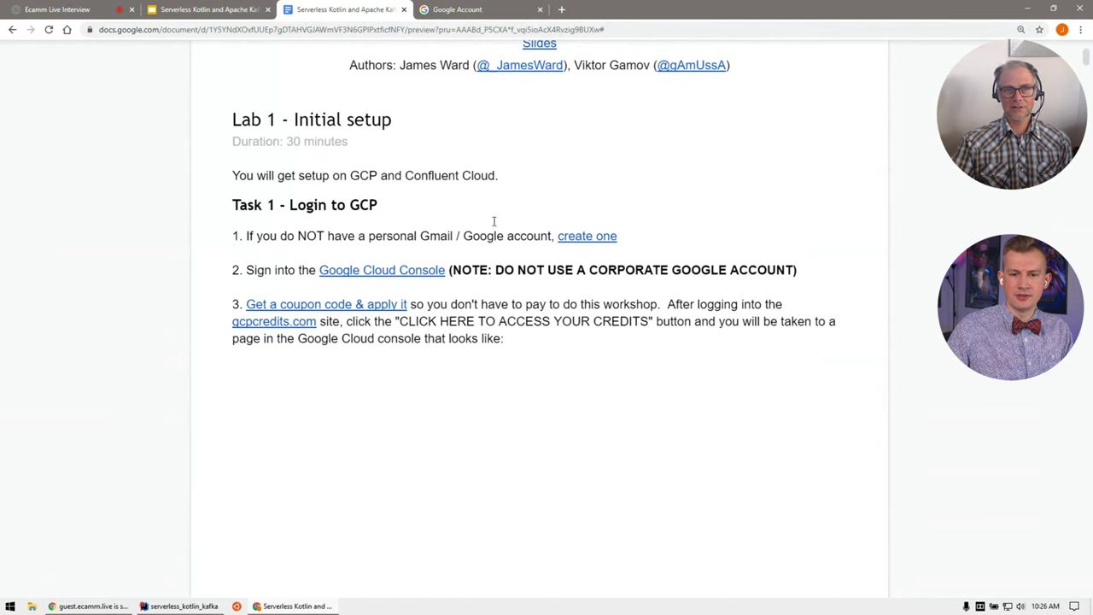
Step: Close the Google Account tab and open the Google Cloud Console link in a new tab
left_click(480, 8)
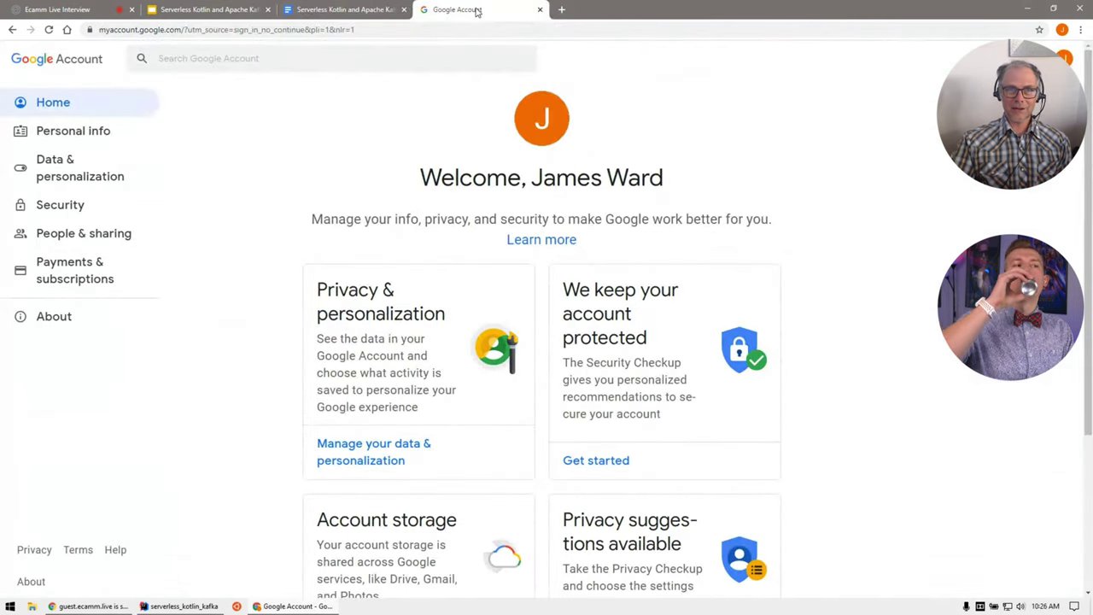
key("ctrl+w")
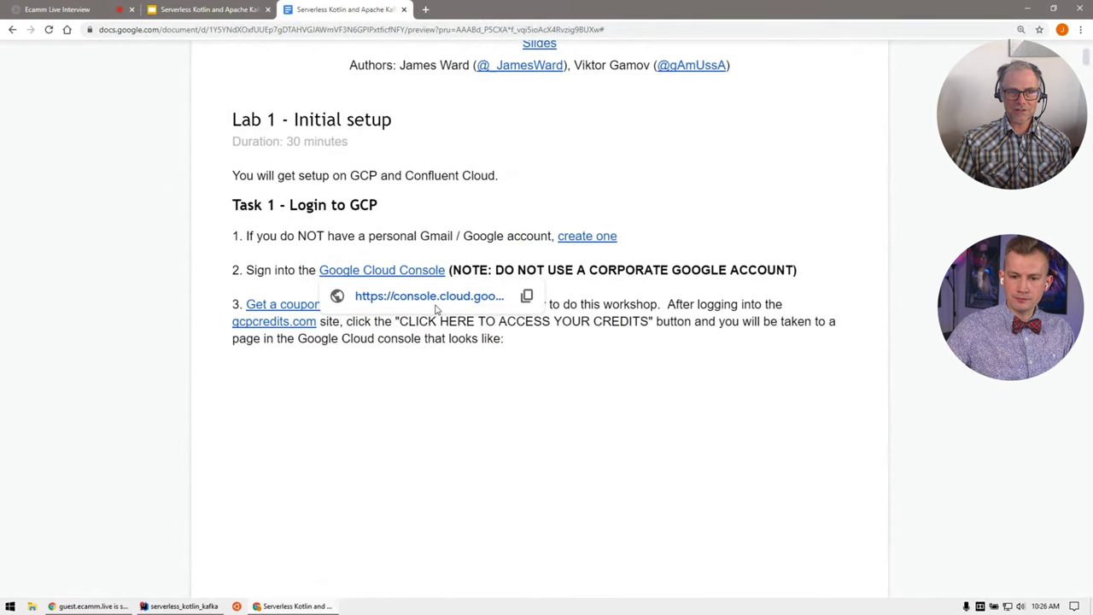
left_click(428, 303)
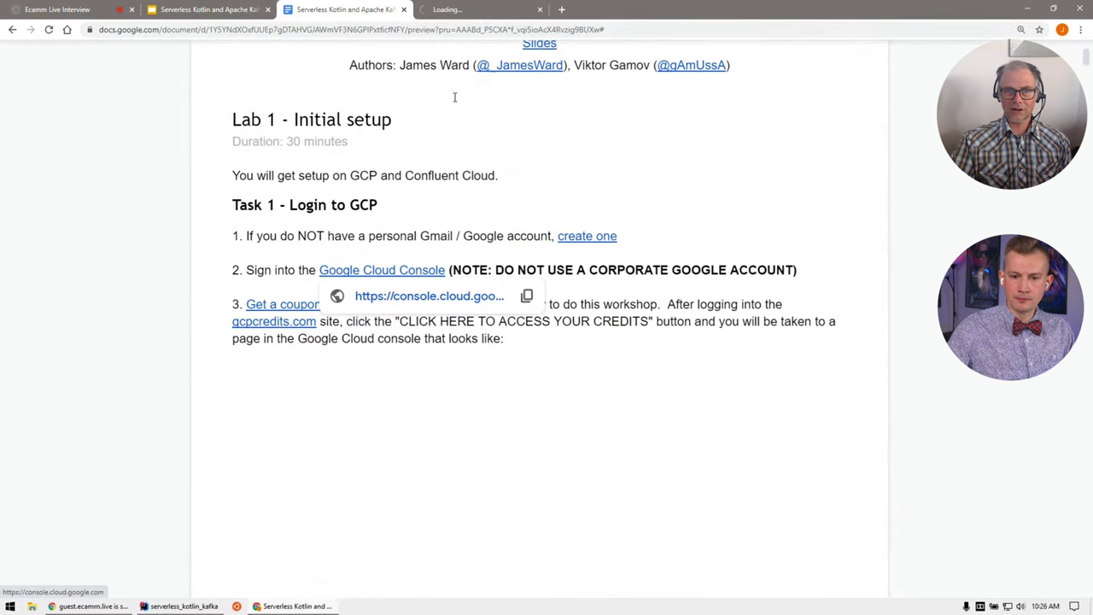
left_click(452, 9)
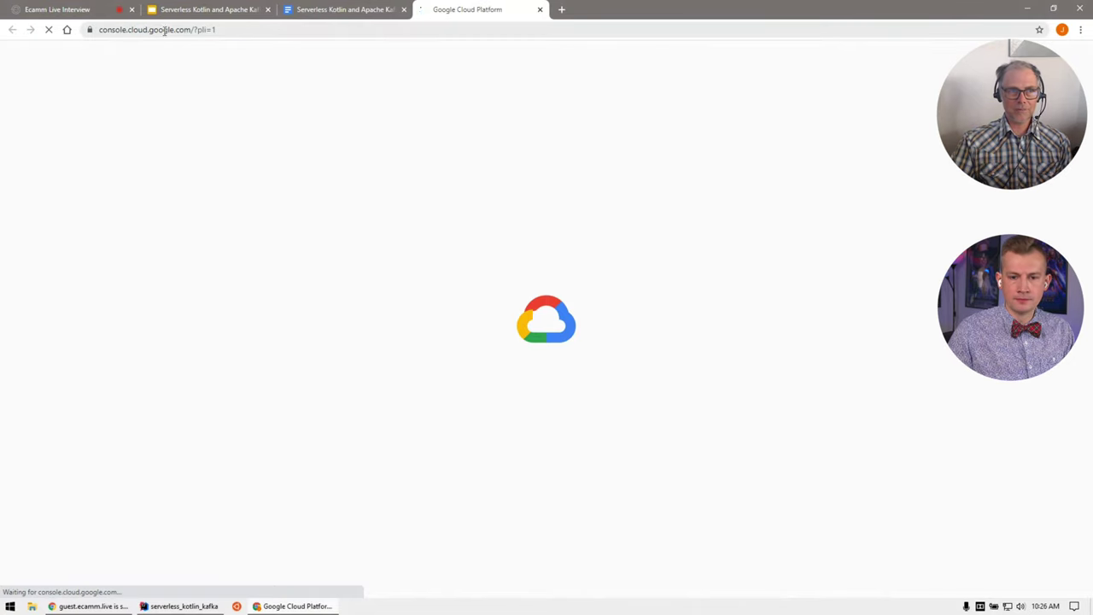
Step: Accept the Google Cloud Terms of Service with United States as country, then return to the guide
left_click(324, 17)
left_click(479, 9)
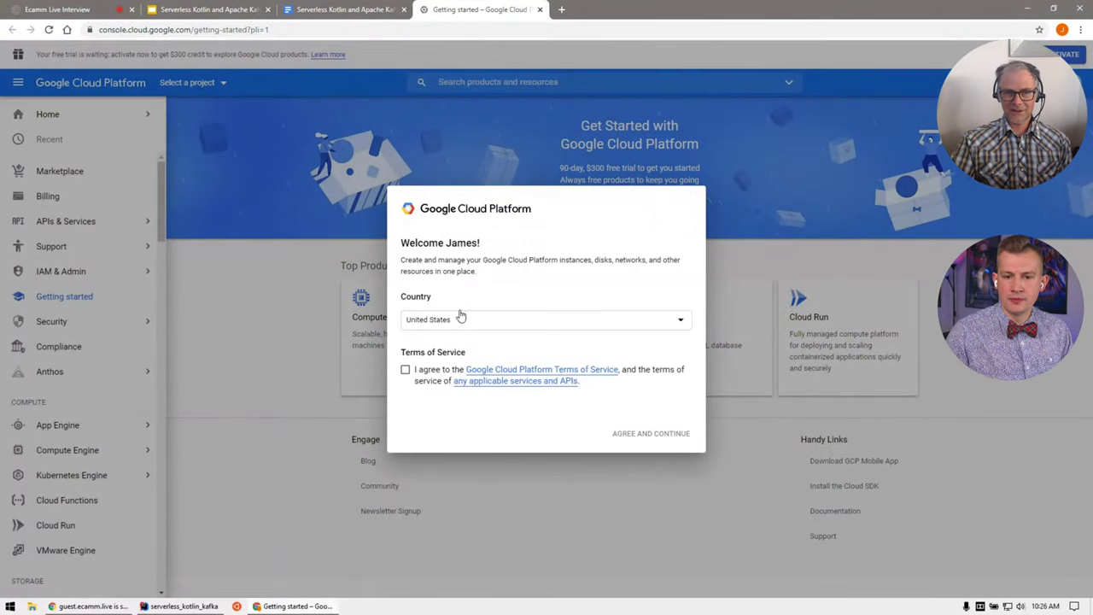
left_click(405, 370)
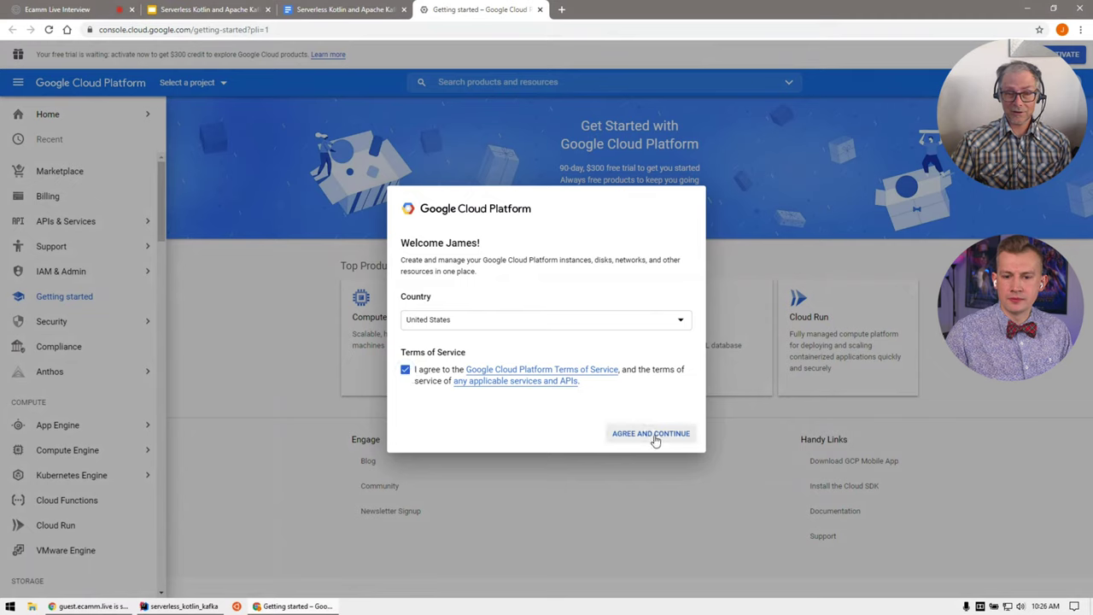
left_click(654, 438)
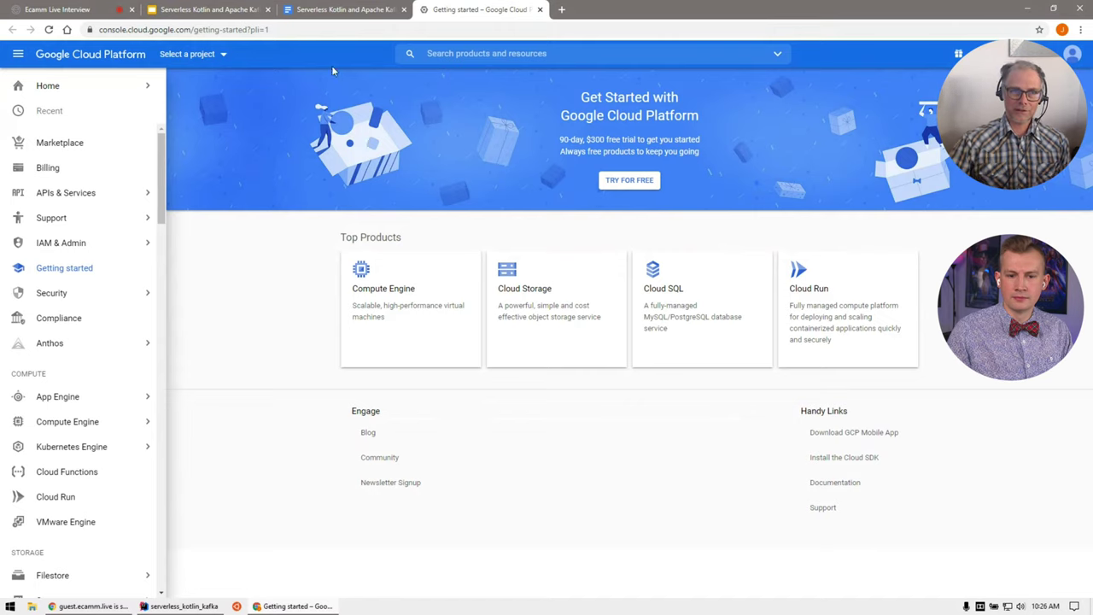
left_click(329, 9)
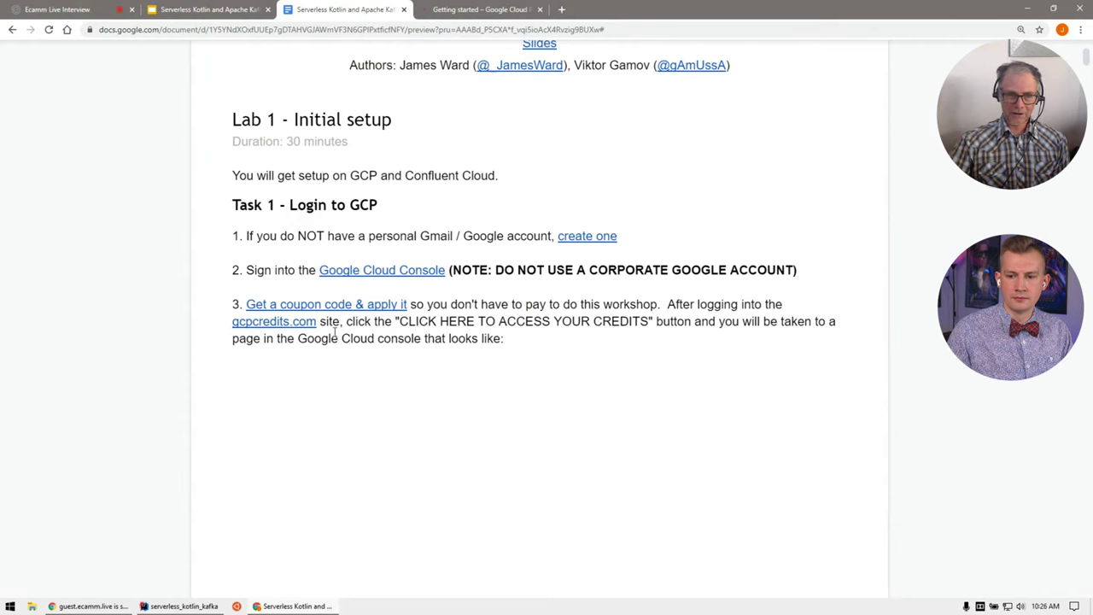
mouse_move(318, 324)
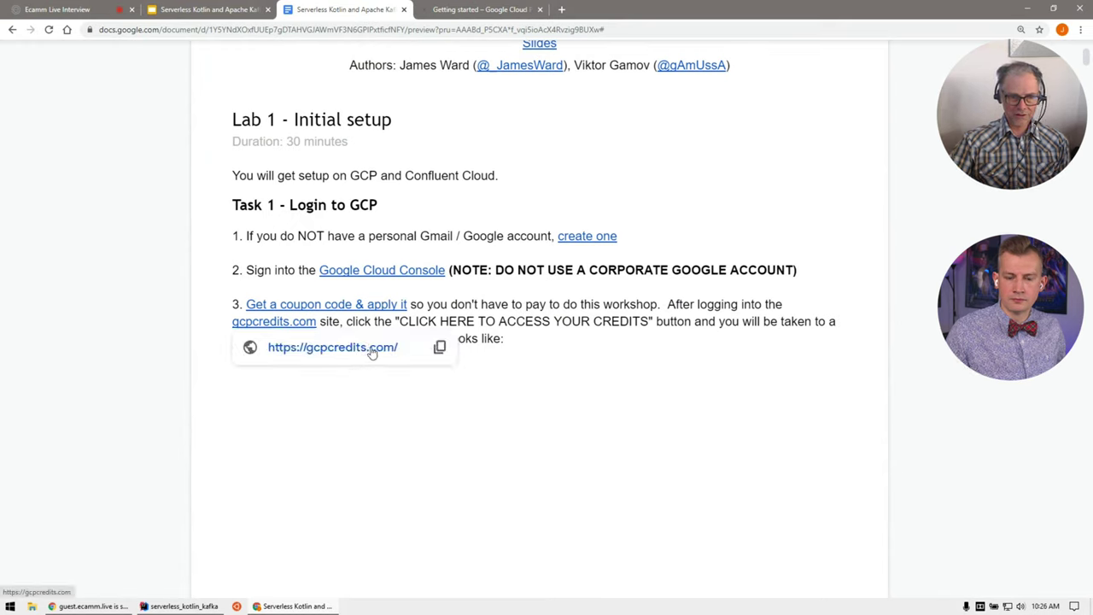
left_click(372, 350)
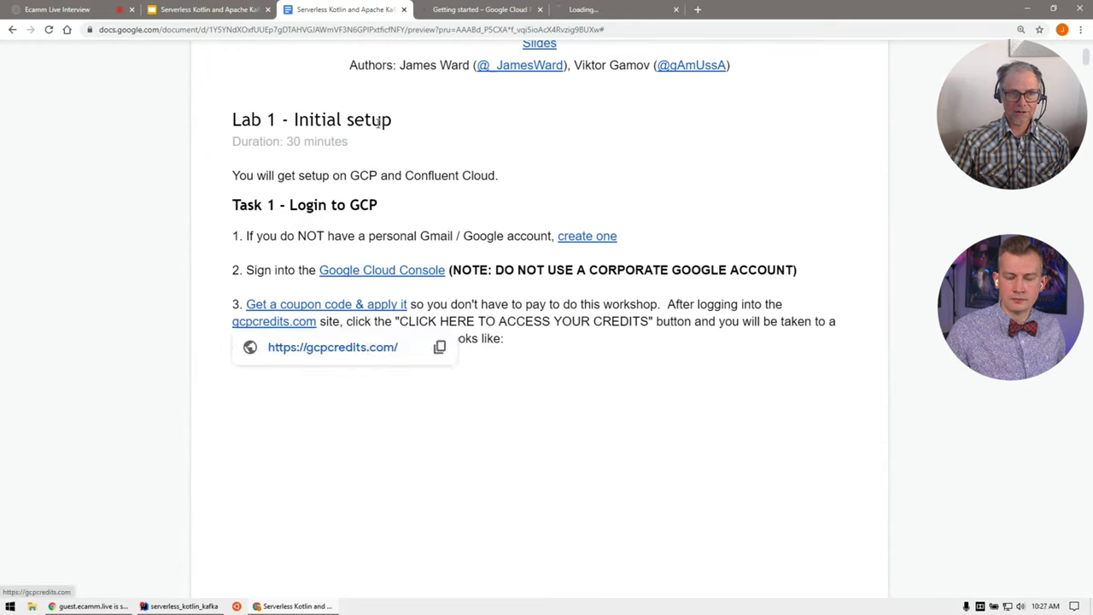
left_click(621, 11)
key("ctrl+w")
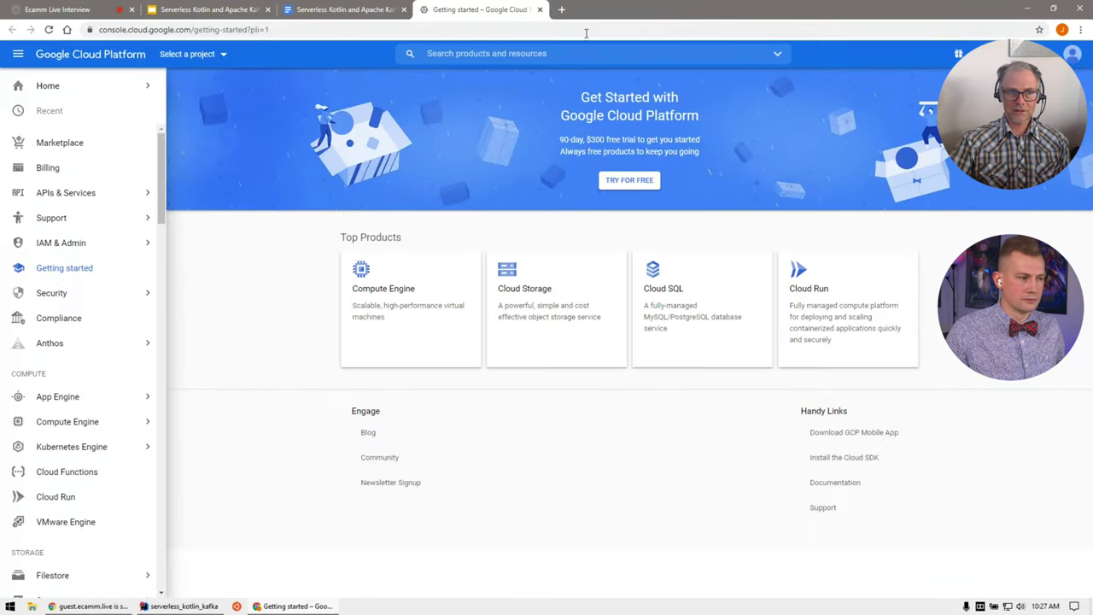
left_click(346, 11)
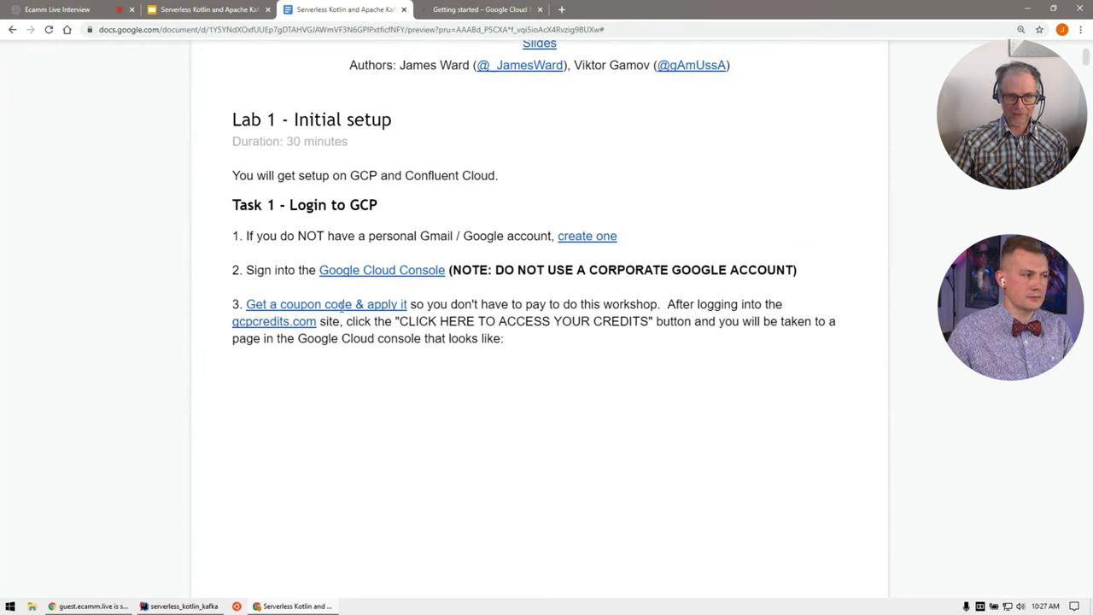
mouse_move(273, 322)
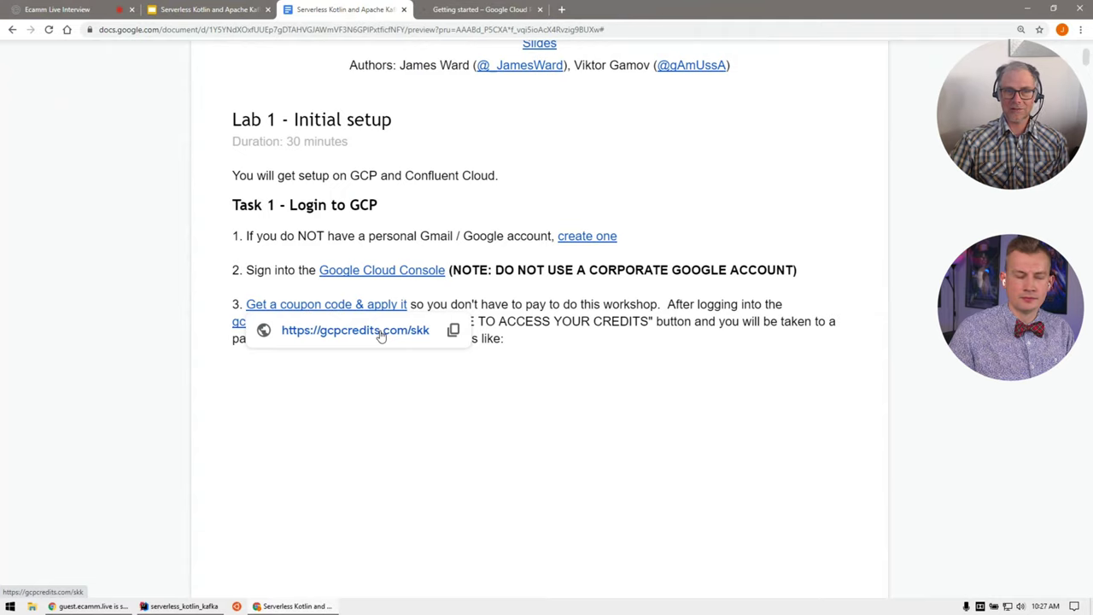
Step: Sign in on gcpcredits.com/skk with Google and open the prefilled GCP credit application
left_click(381, 331)
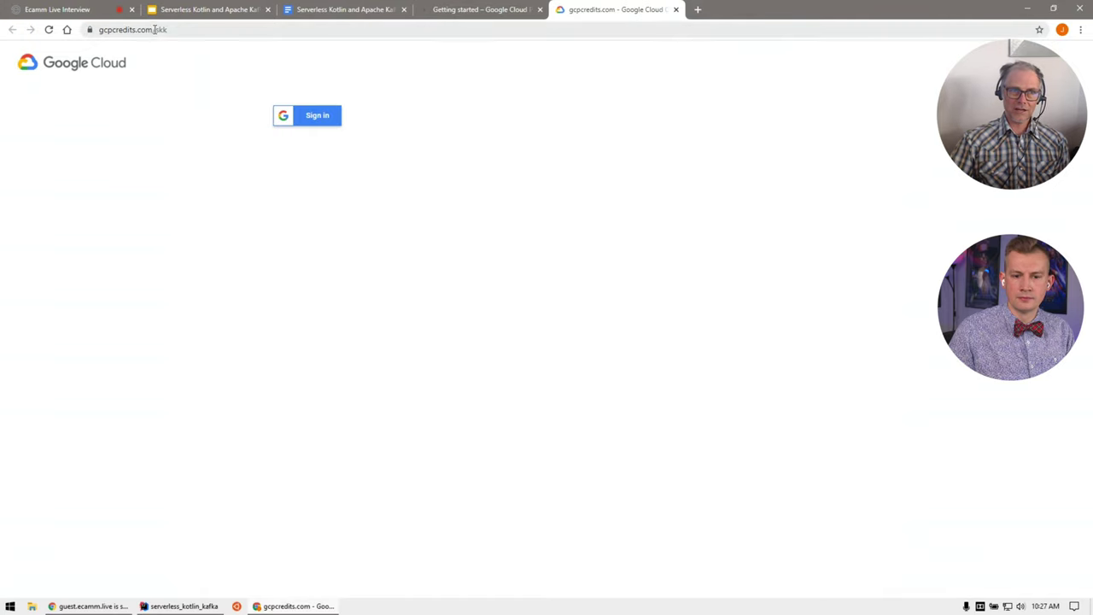
left_click(303, 119)
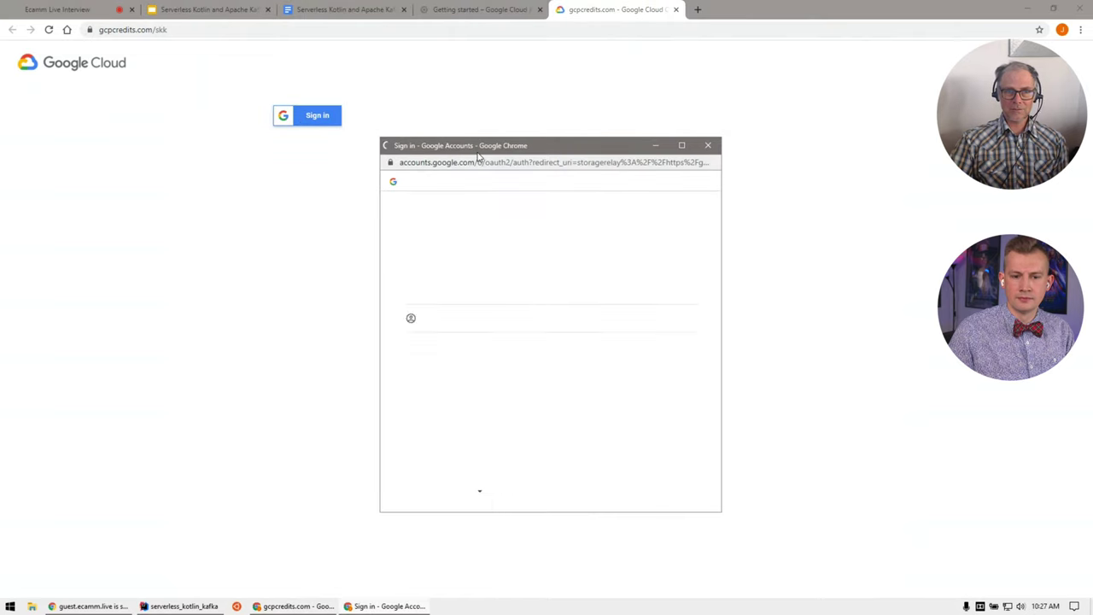
left_click(480, 286)
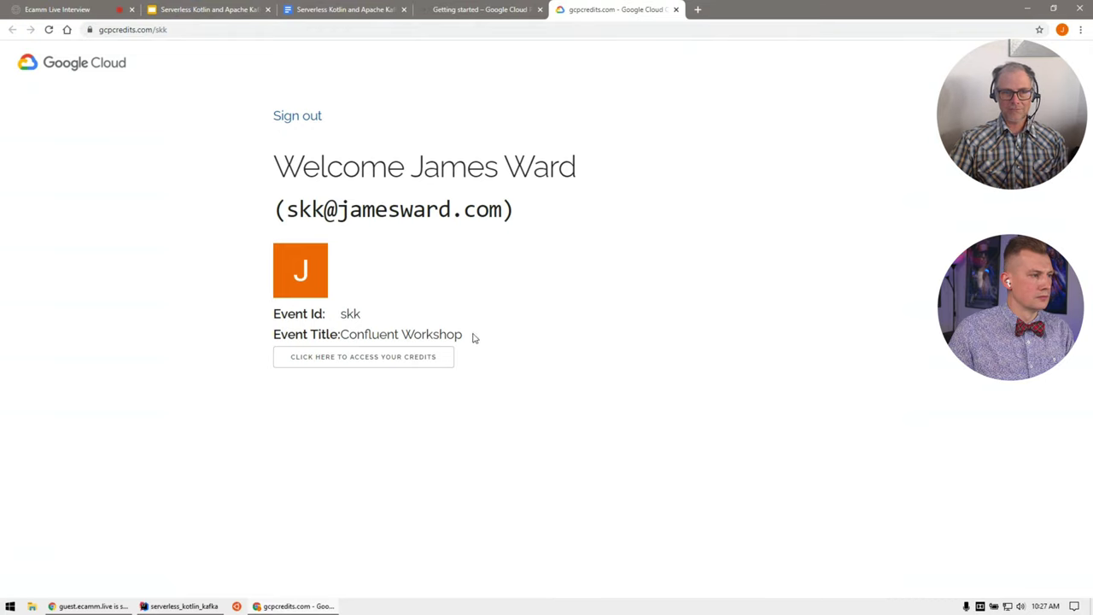
left_click(401, 360)
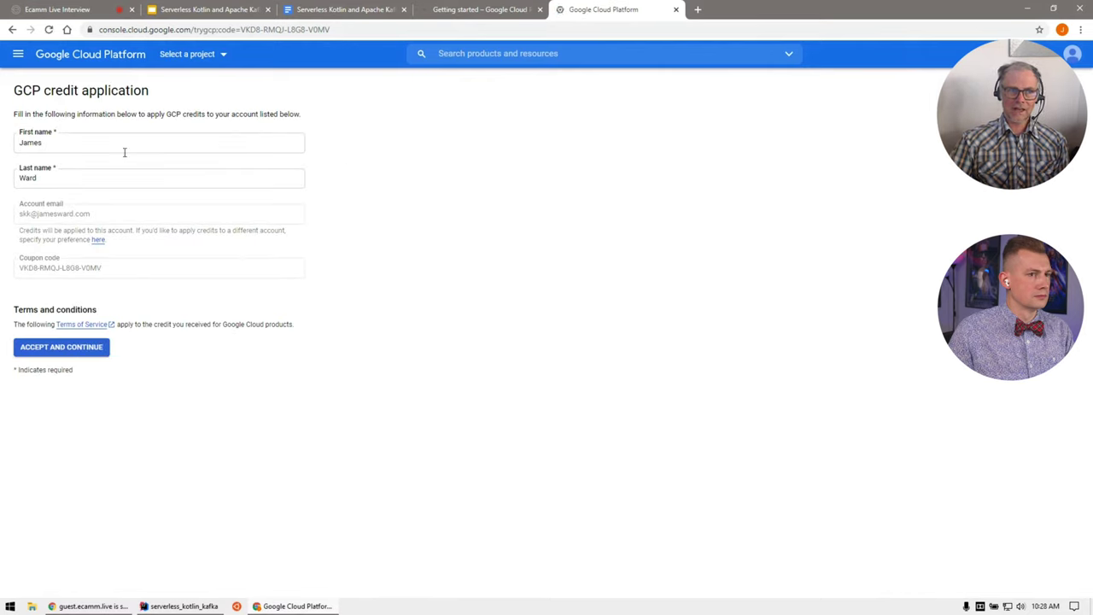
Step: Accept the GCP credit application, creating My First Project with its Getting started page
left_click(61, 353)
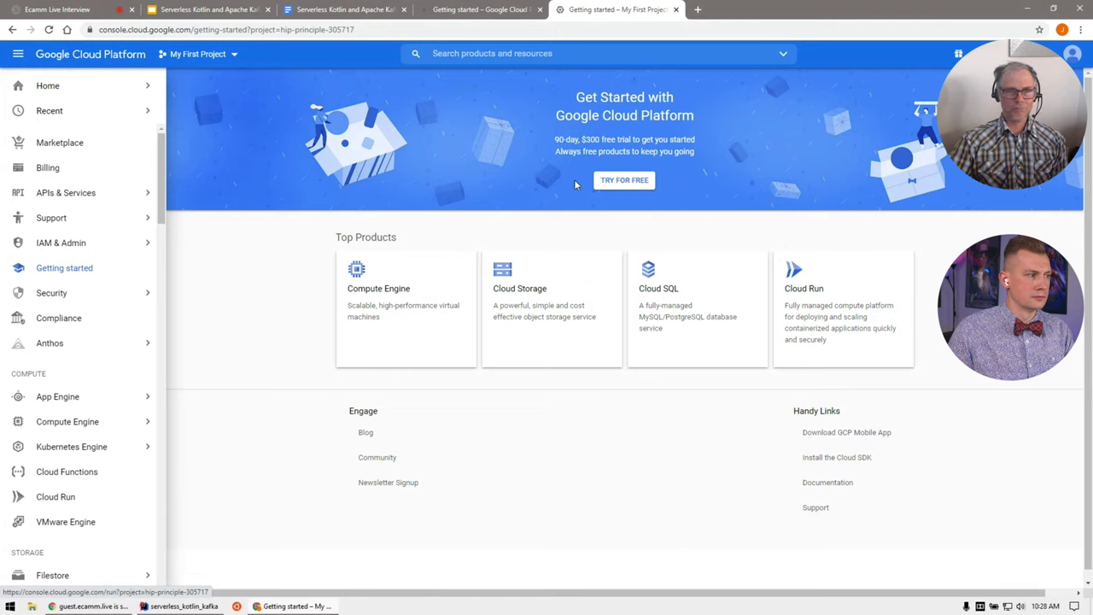
mouse_move(158, 111)
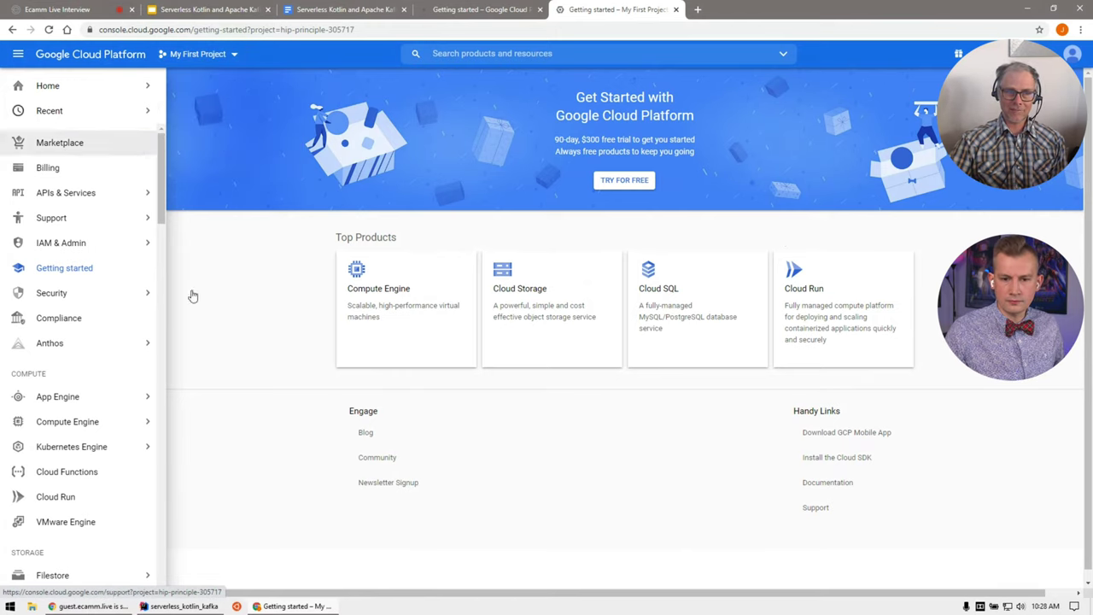
Step: View the billing overview with $5.00 promotional credits, then return to the workshop guide
left_click(58, 169)
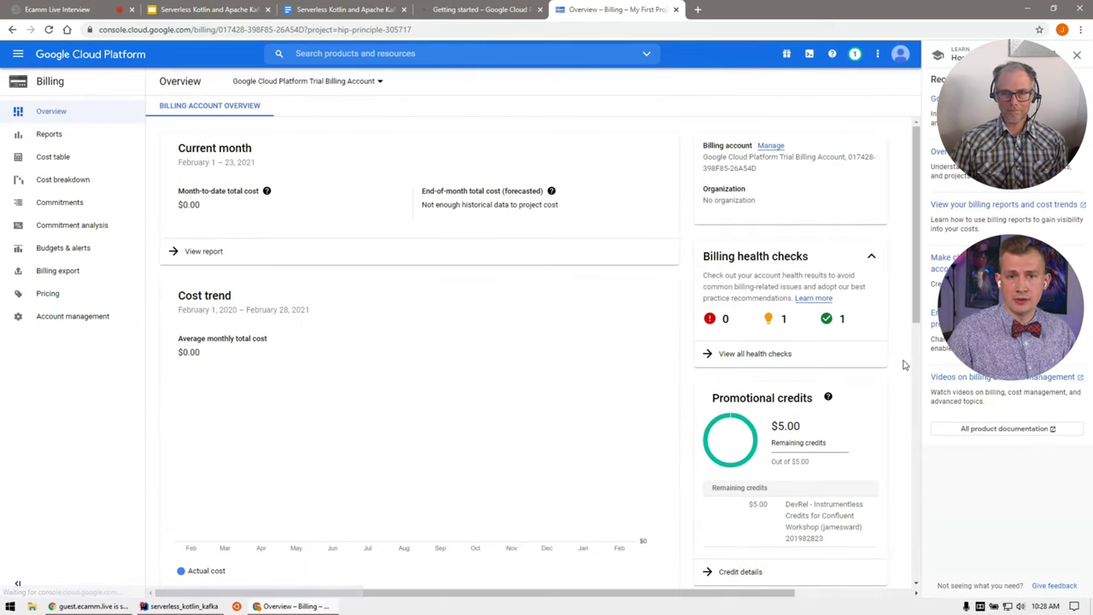
left_click(1077, 54)
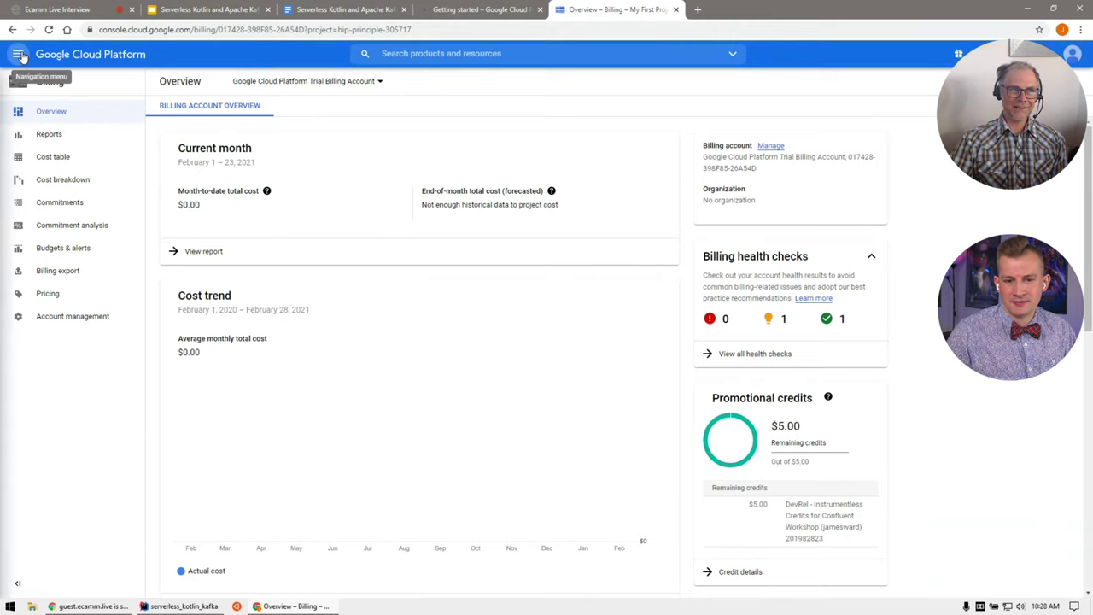
left_click(18, 54)
mouse_move(55, 201)
left_click(54, 198)
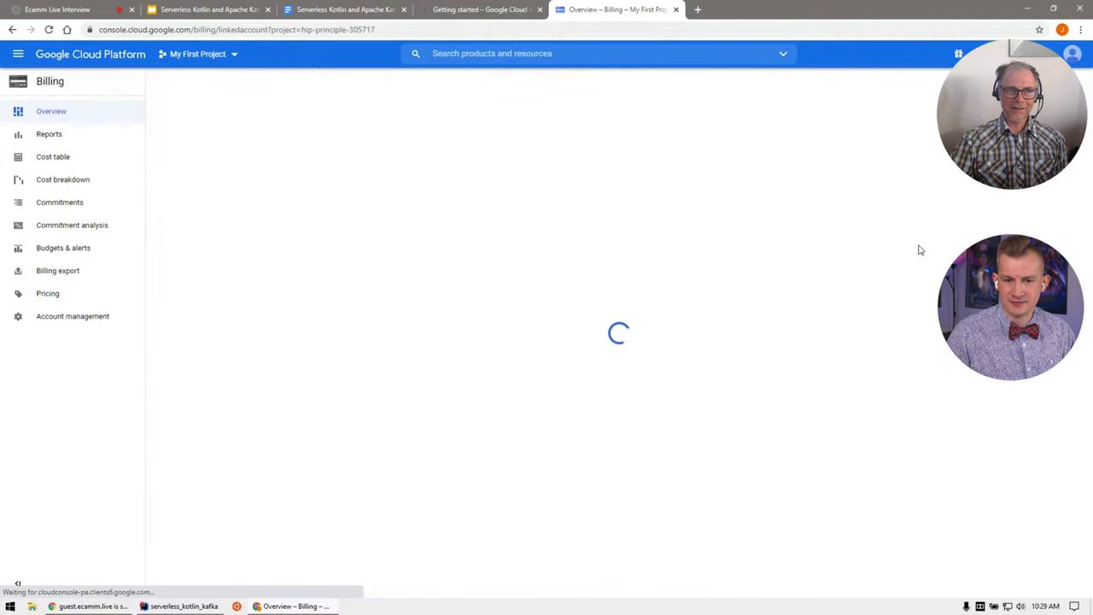
mouse_move(828, 397)
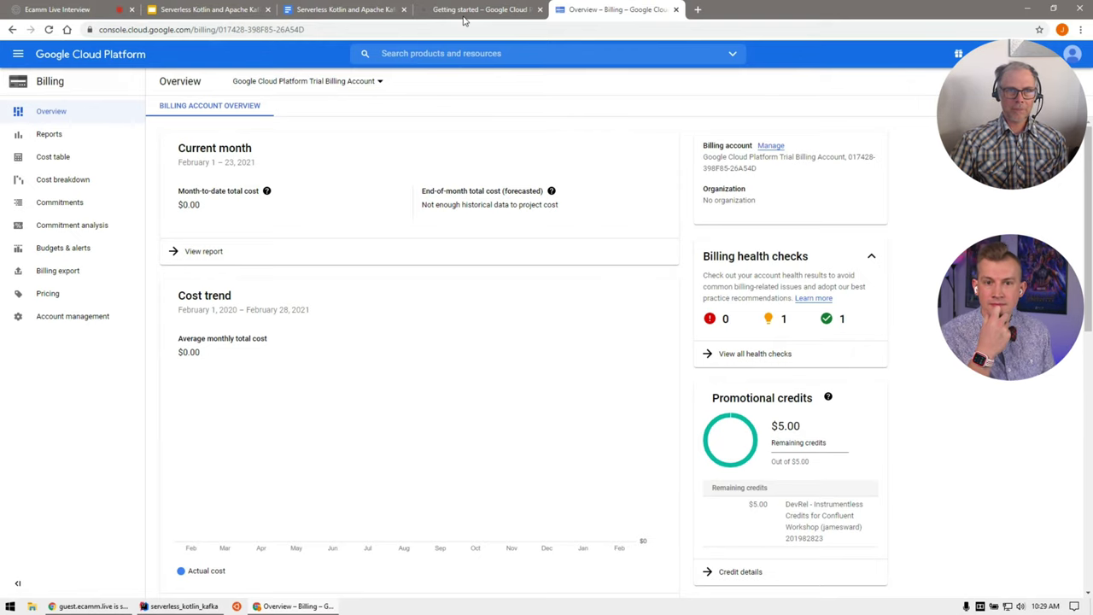
left_click(364, 9)
Step: Open My First Project's dashboard from step 4 and close the billing overview tab
scroll(863, 269, "down", 1)
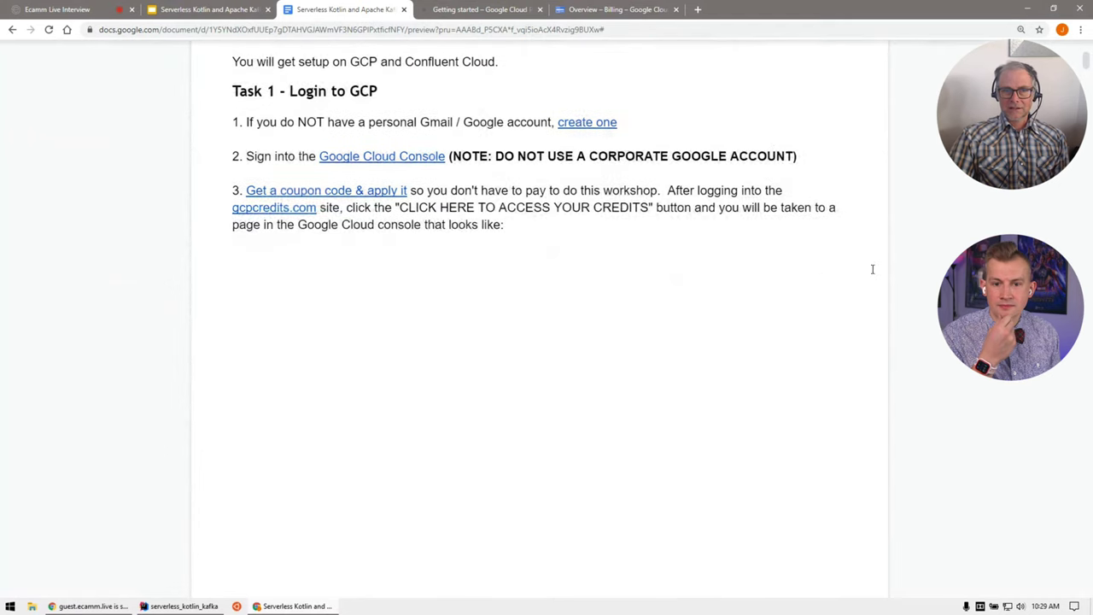
scroll(872, 270, "down", 8)
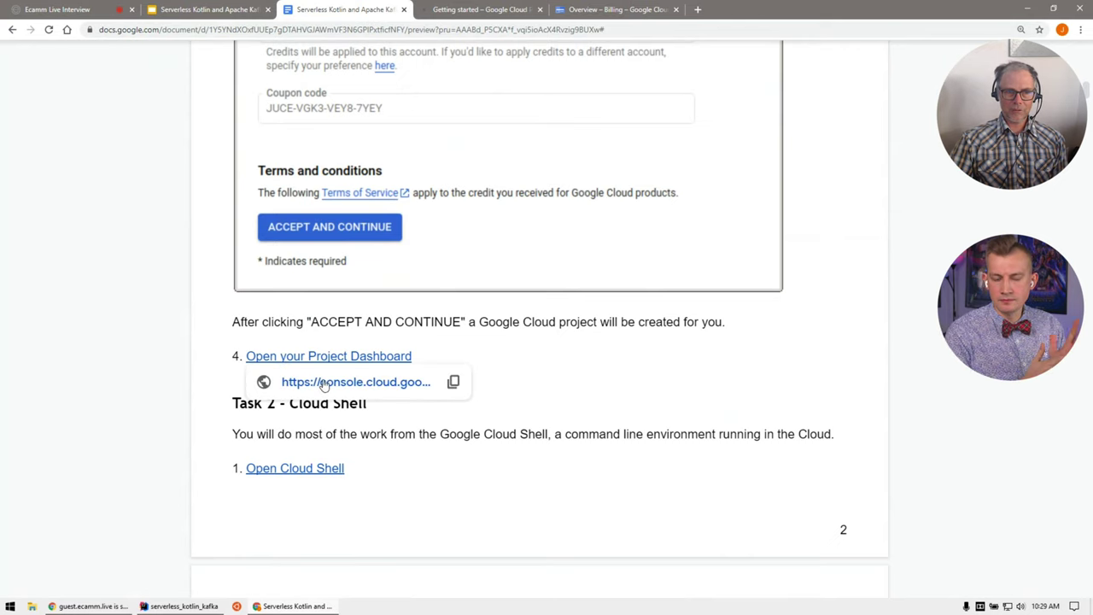
left_click(376, 381)
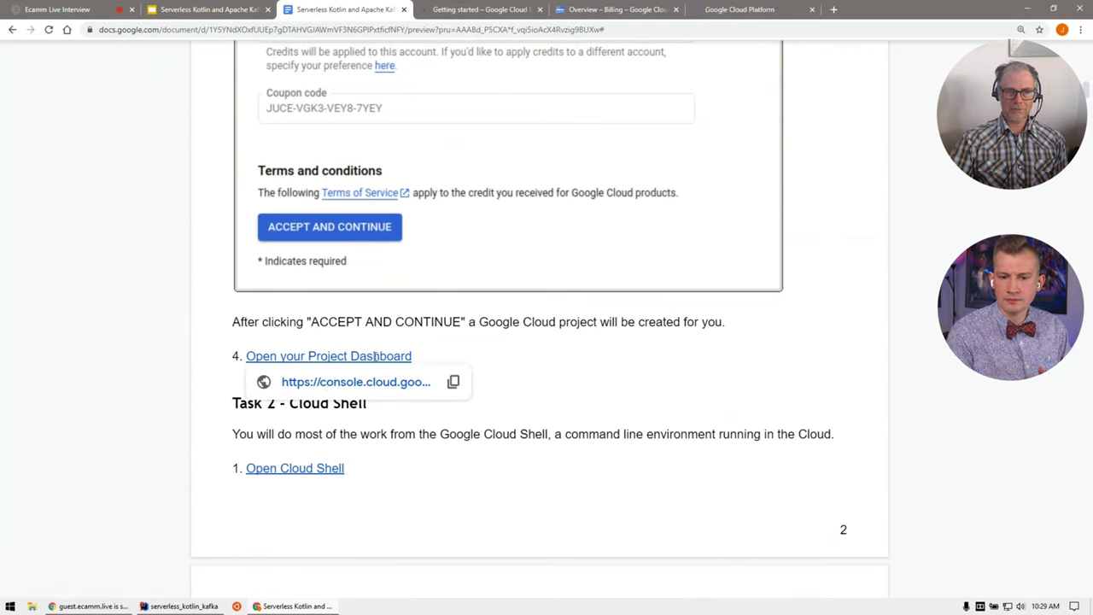
middle_click(604, 10)
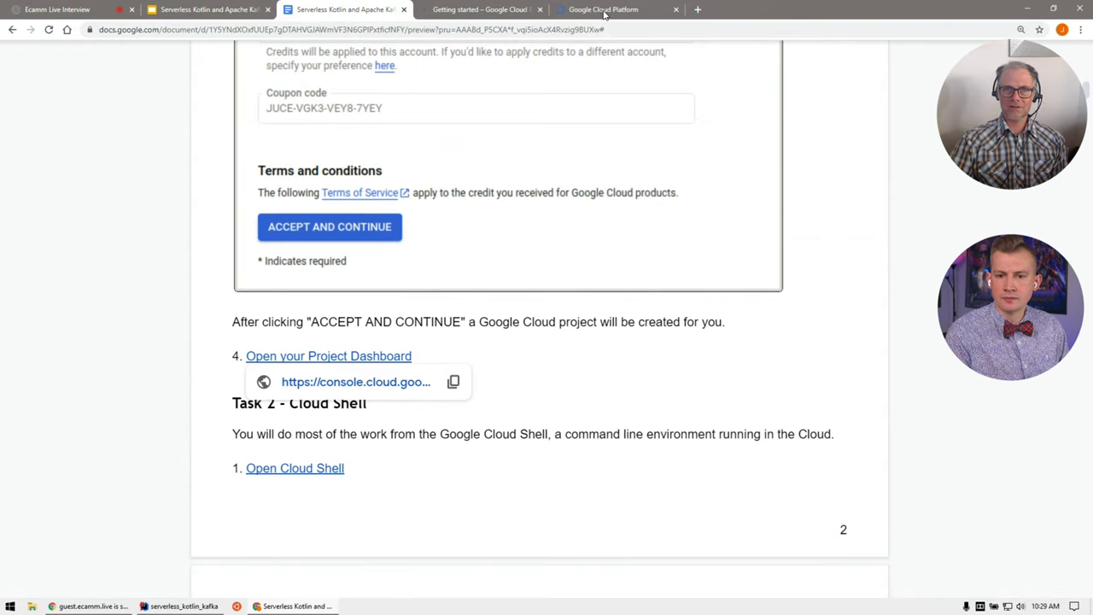
left_click(604, 10)
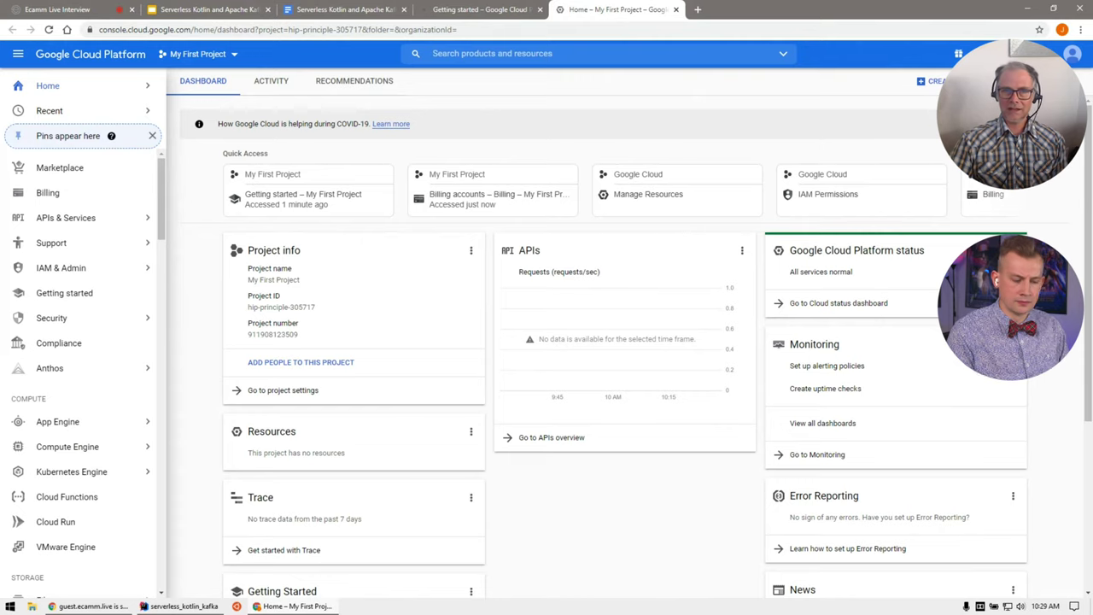
Step: Return to the workshop guide at Task 2 - Cloud Shell
left_click(361, 13)
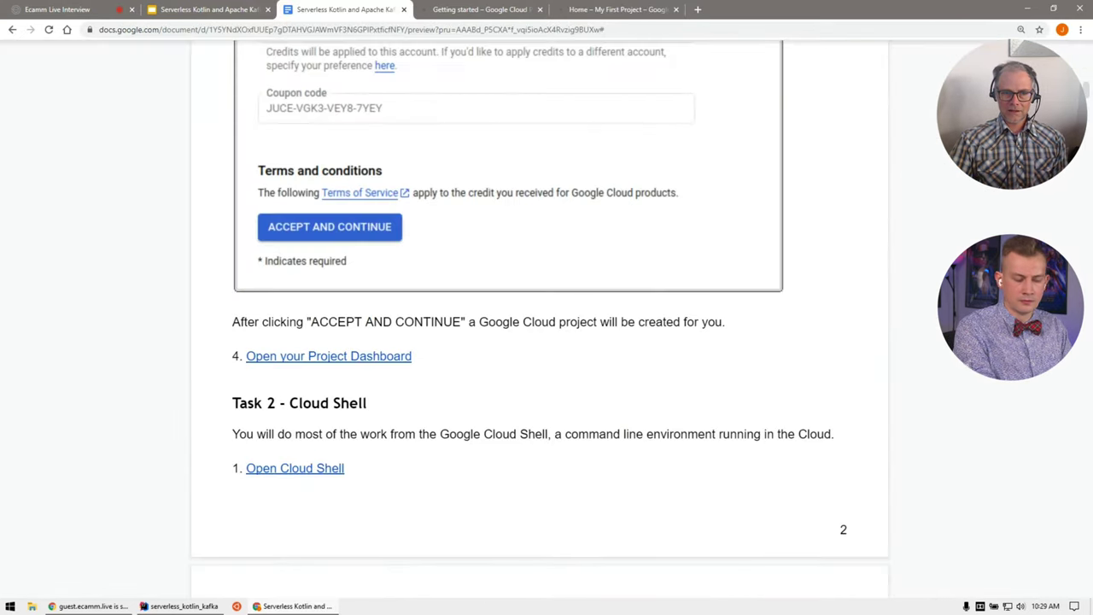
scroll(538, 342, "down", 1)
scroll(538, 342, "up", 1)
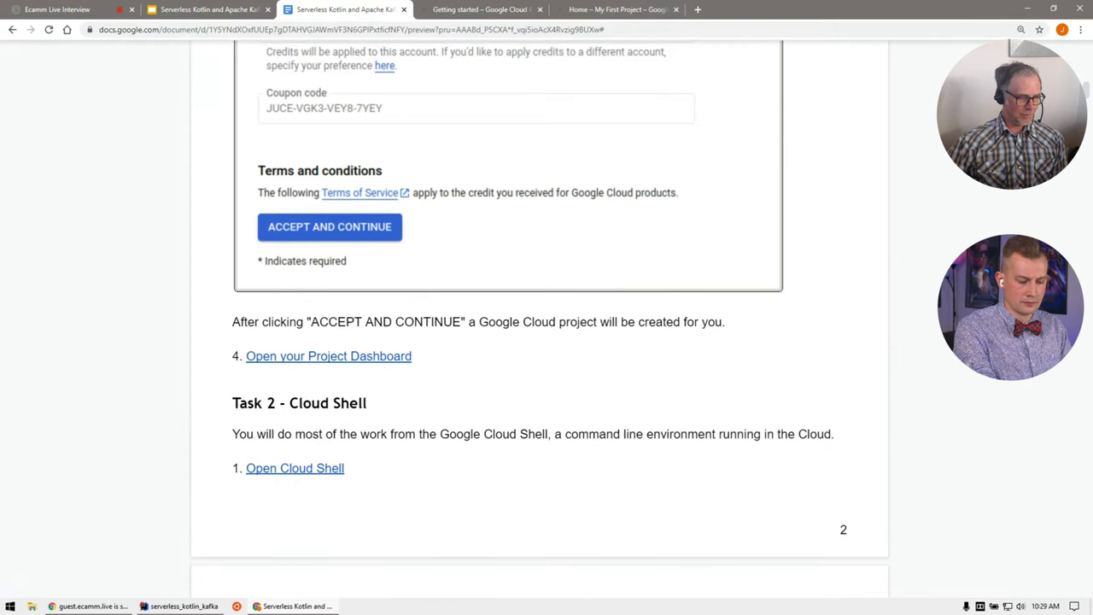
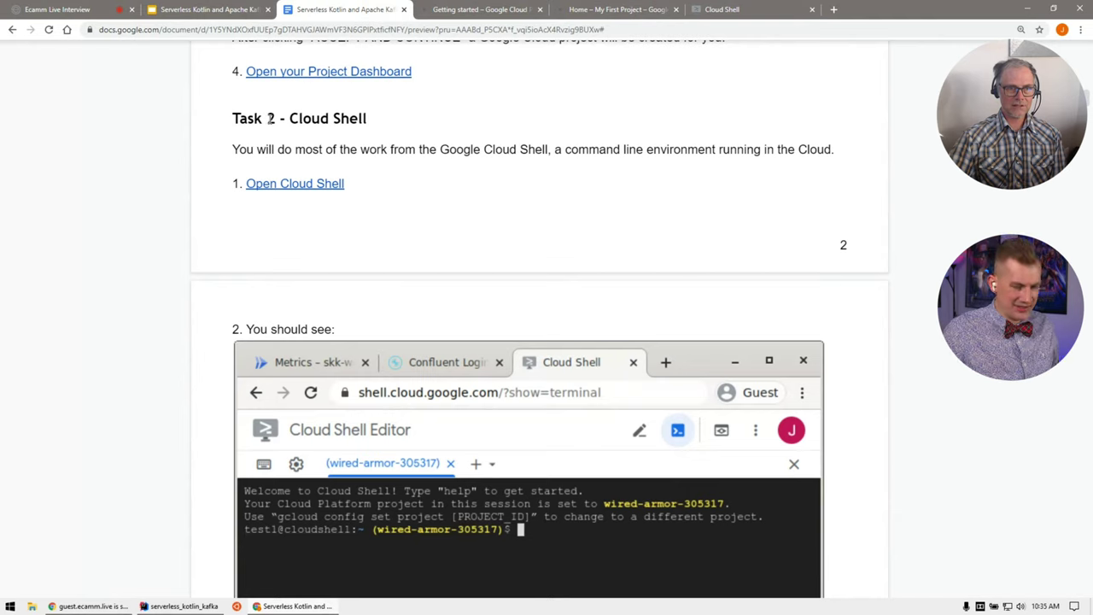
Step: Check the Cloud Shell terminal, then return to the lab guide's Open Cloud Shell link
mouse_move(275, 183)
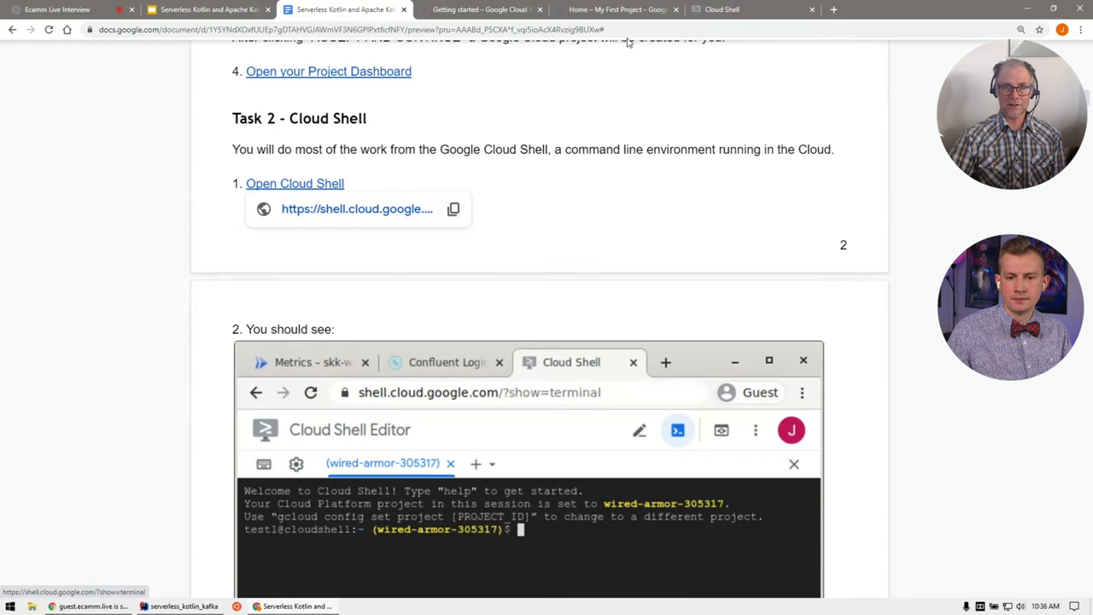
left_click(735, 11)
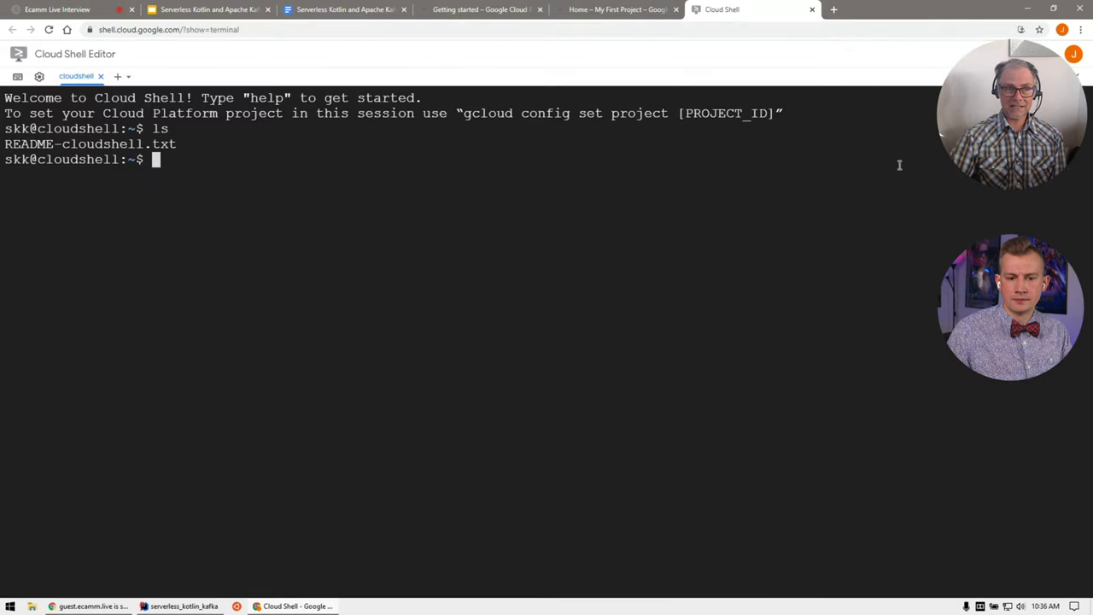
left_click(349, 12)
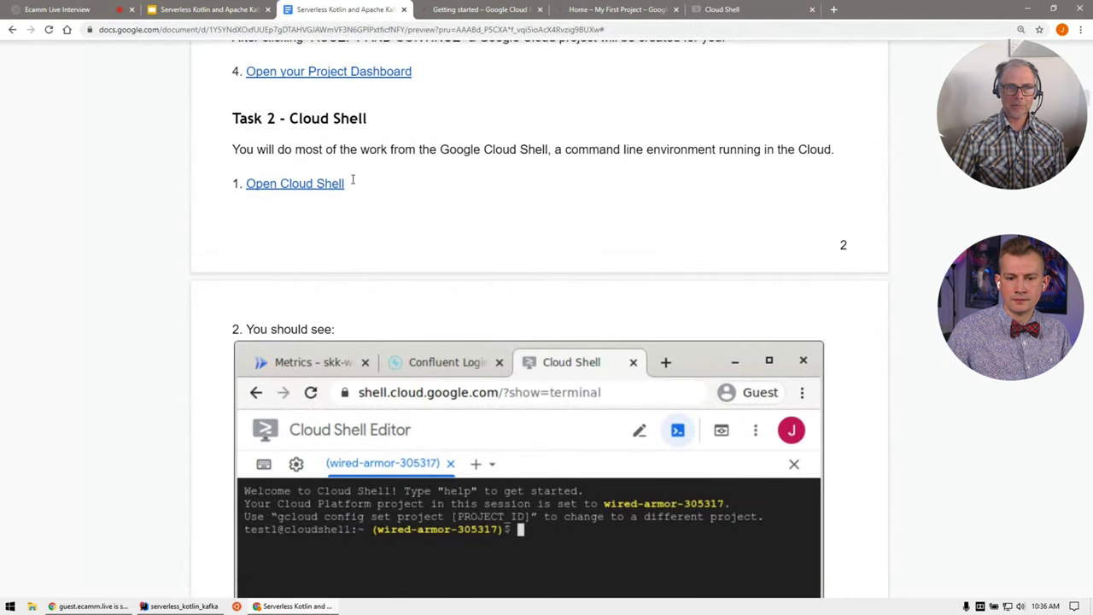
left_click(312, 183)
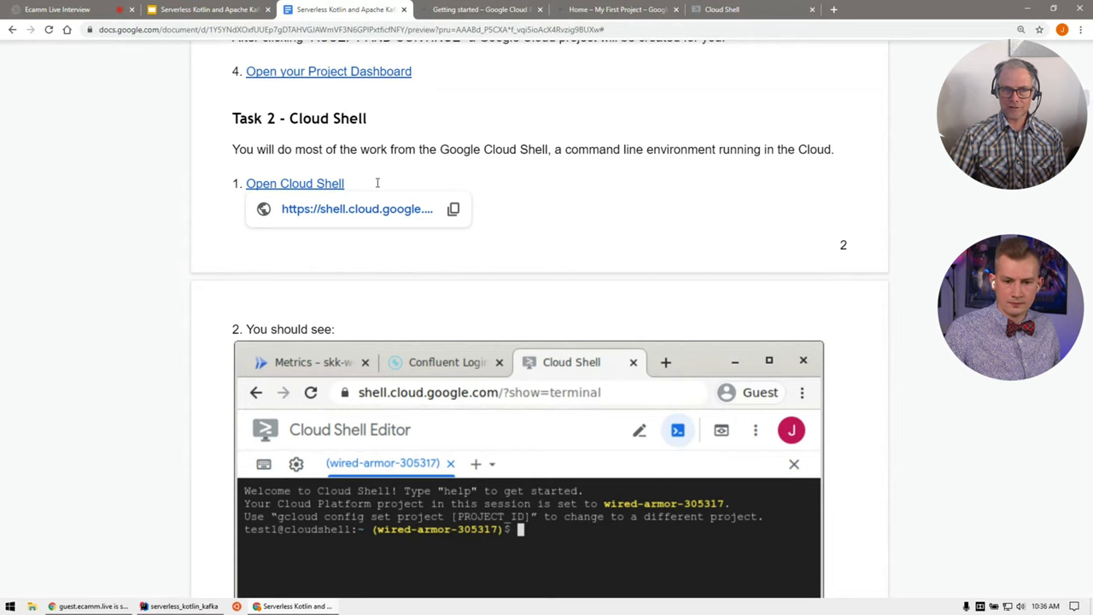
Step: Scroll to Task 3 and open the Apache Kafka on Confluent Cloud Marketplace link in a new tab
scroll(771, 211, "down", 1)
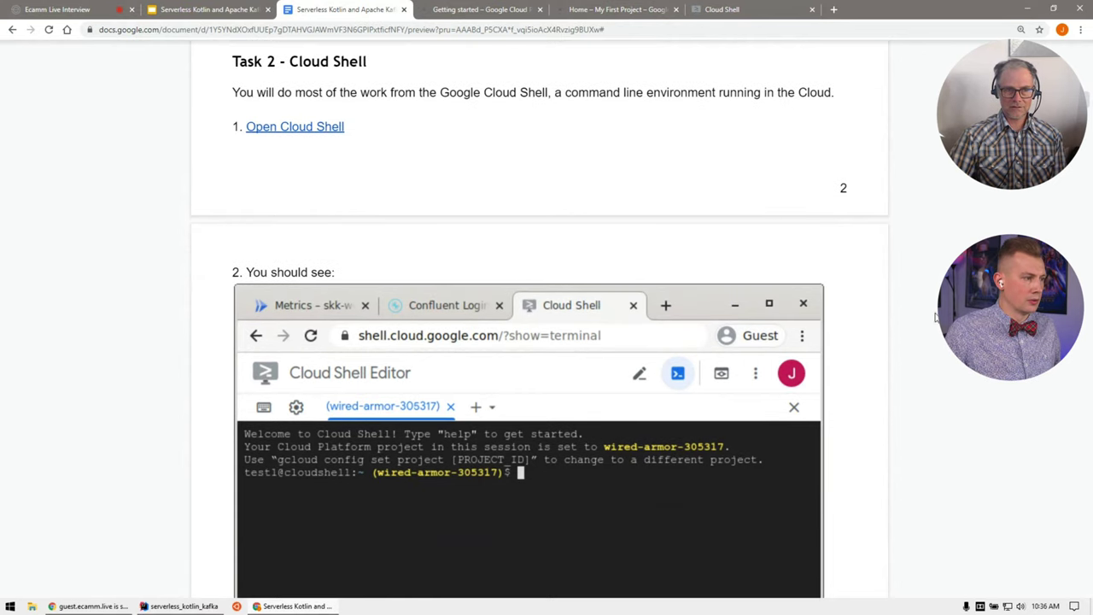
scroll(922, 318, "down", 5)
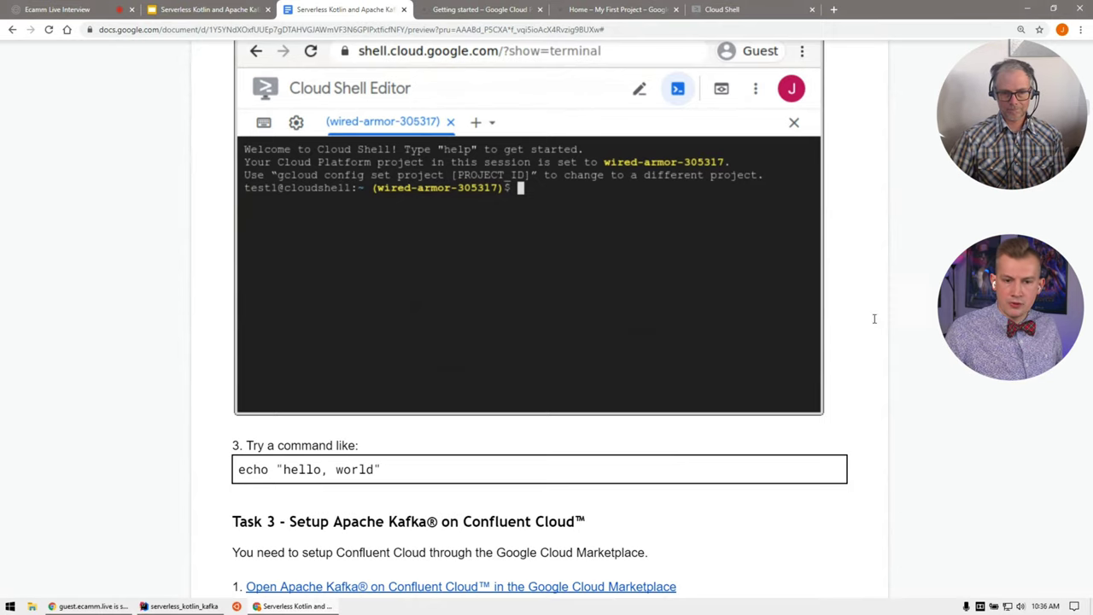
scroll(874, 319, "down", 4)
scroll(878, 345, "down", 1)
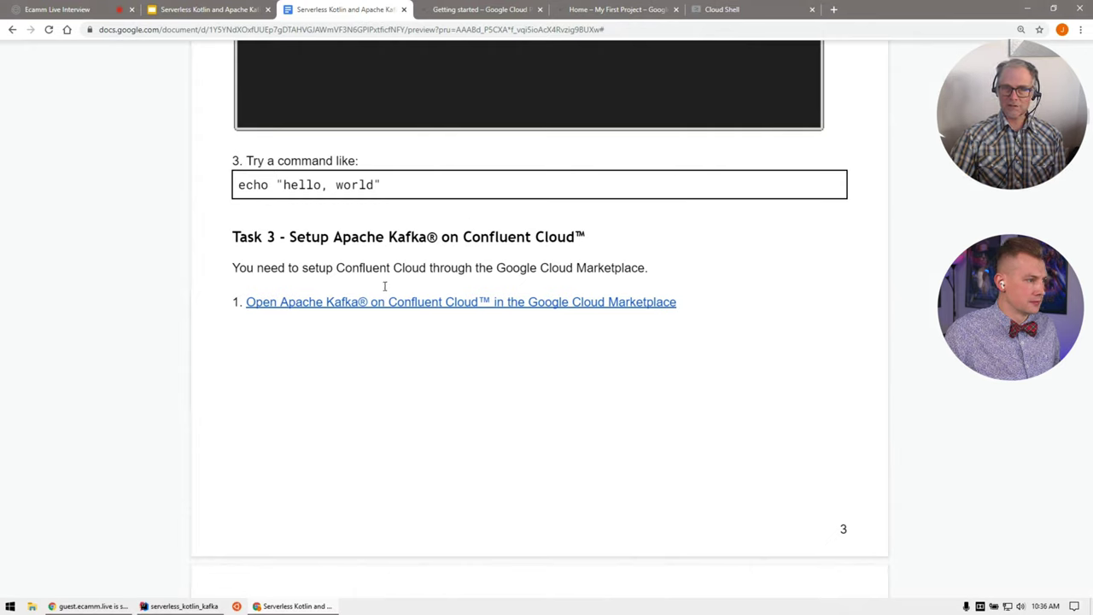
left_click(429, 300)
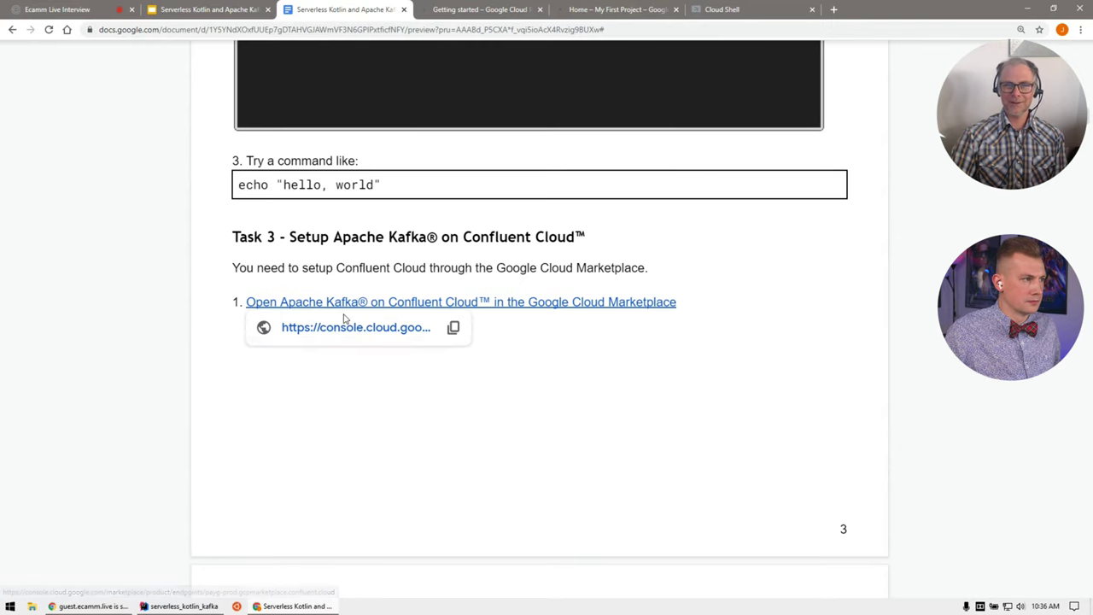
left_click(348, 327)
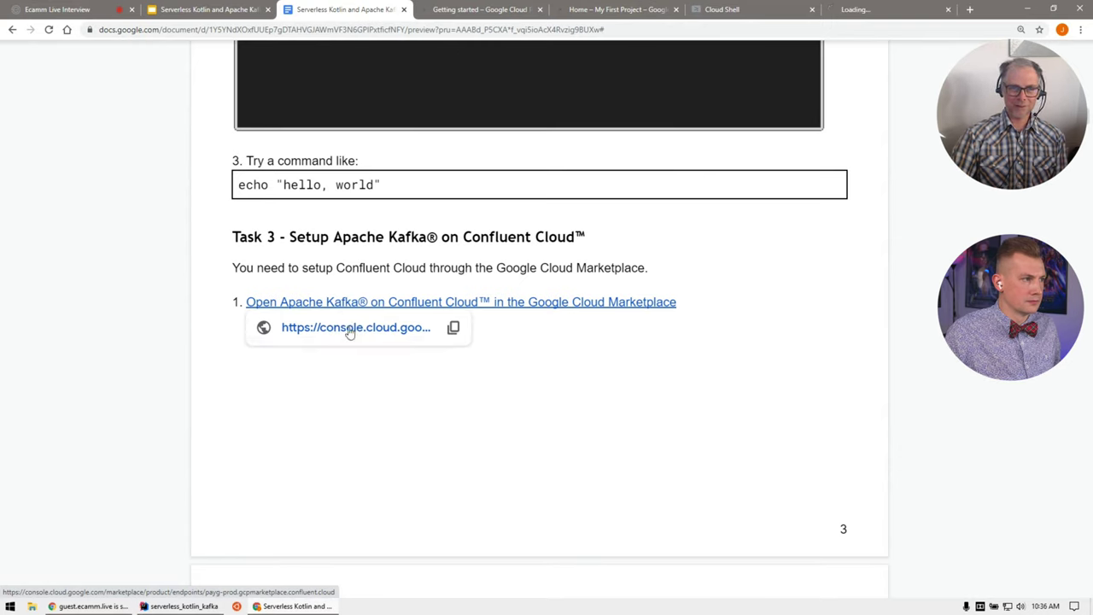
Step: Switch to the Confluent Cloud listing and confirm My First Project stays the active project
left_click(853, 9)
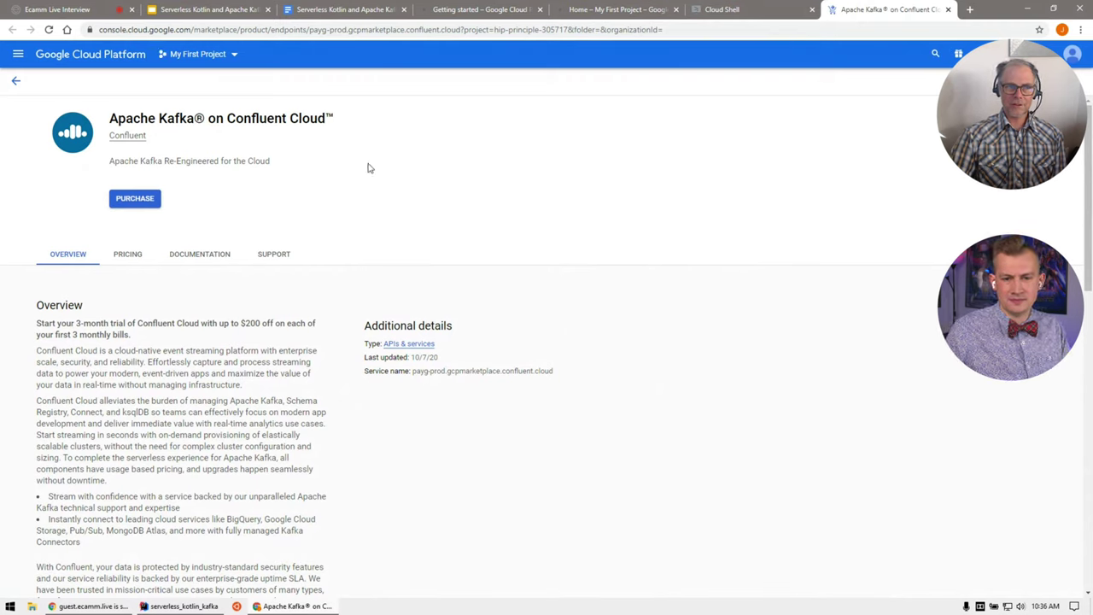
left_click(222, 54)
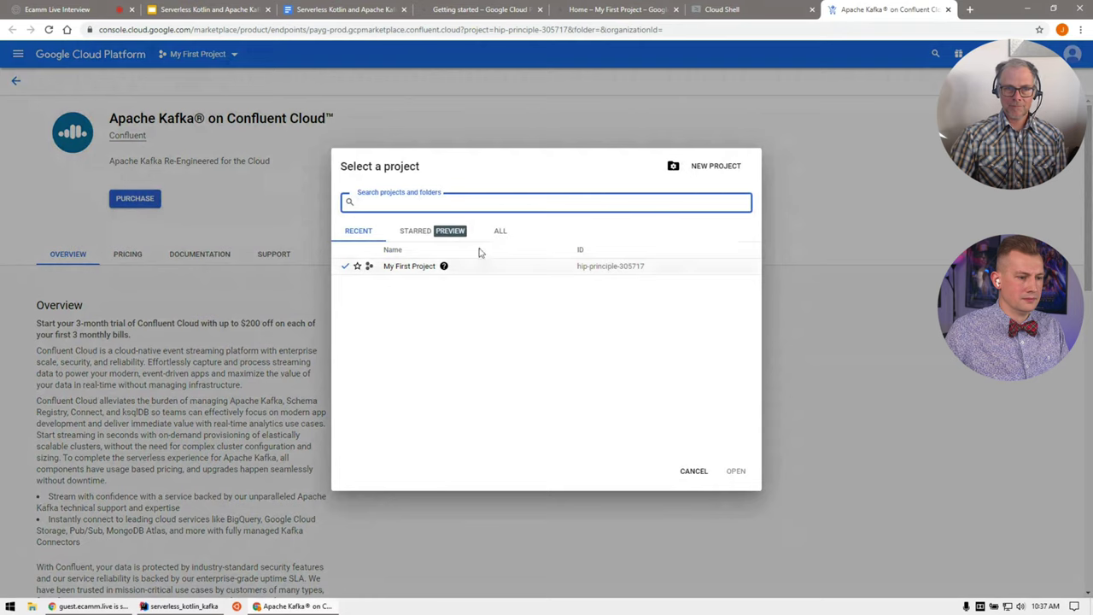
left_click(695, 474)
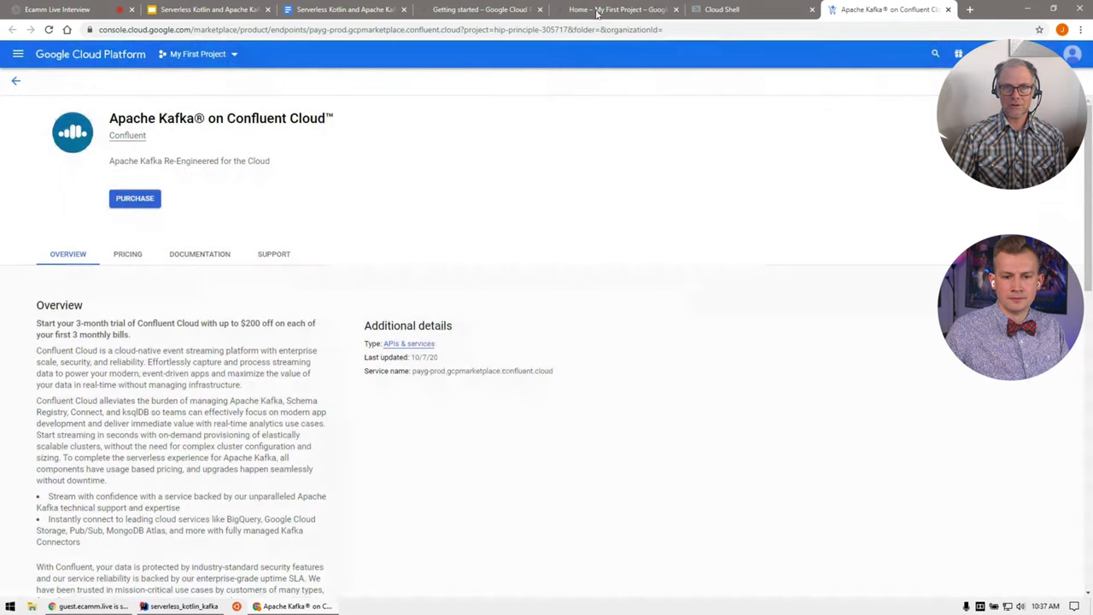
left_click(597, 12)
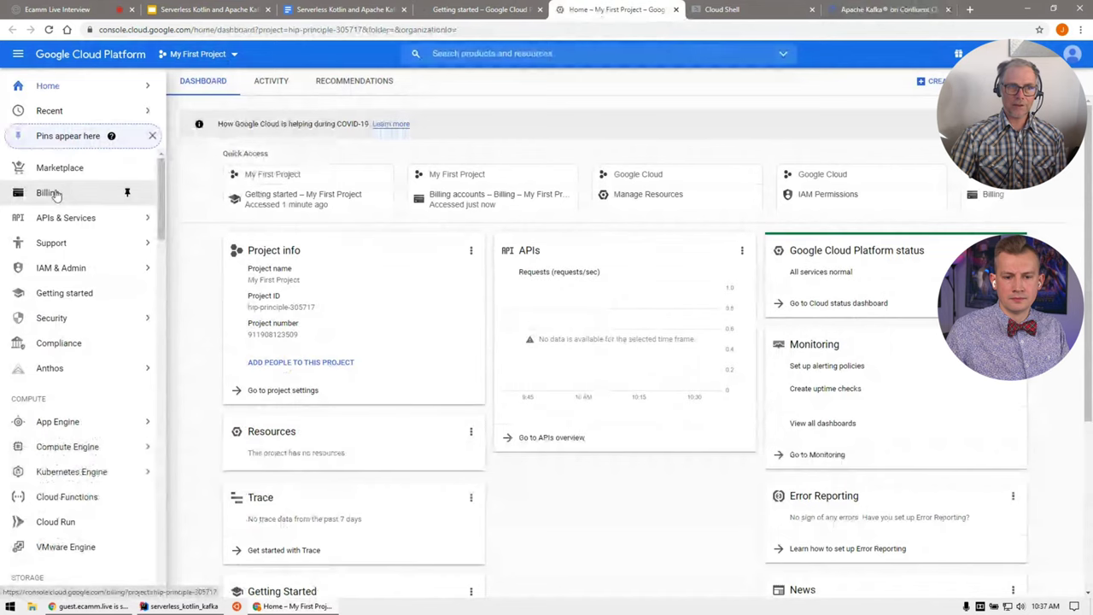
left_click(884, 11)
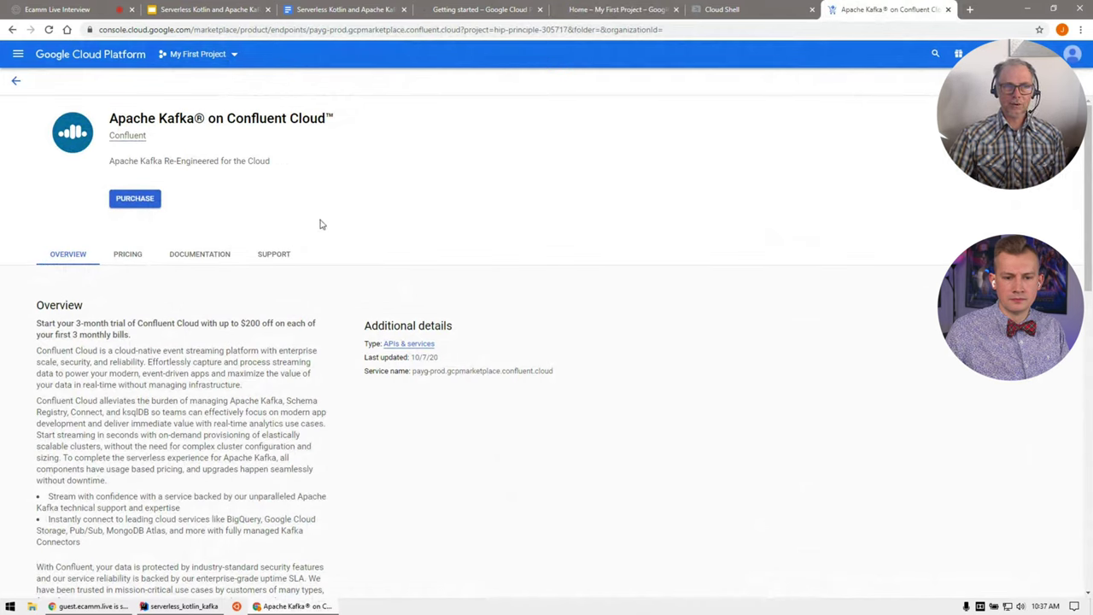
left_click(220, 54)
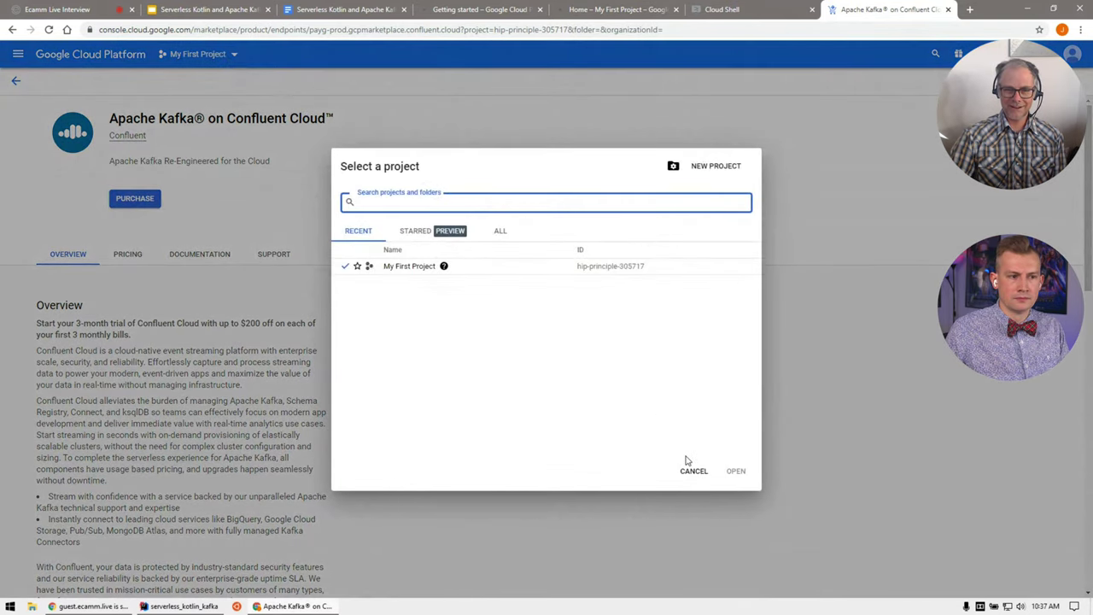
left_click(688, 471)
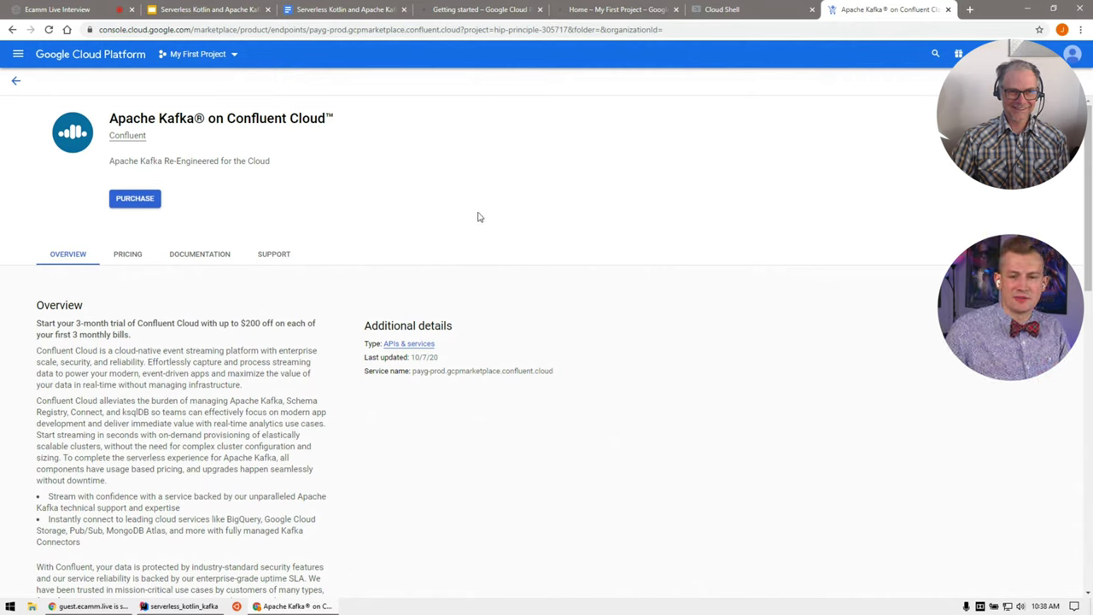
Step: Purchase the plan, accepting auto-renewal, data-sharing and license terms, then subscribe and return to Marketplace
left_click(134, 203)
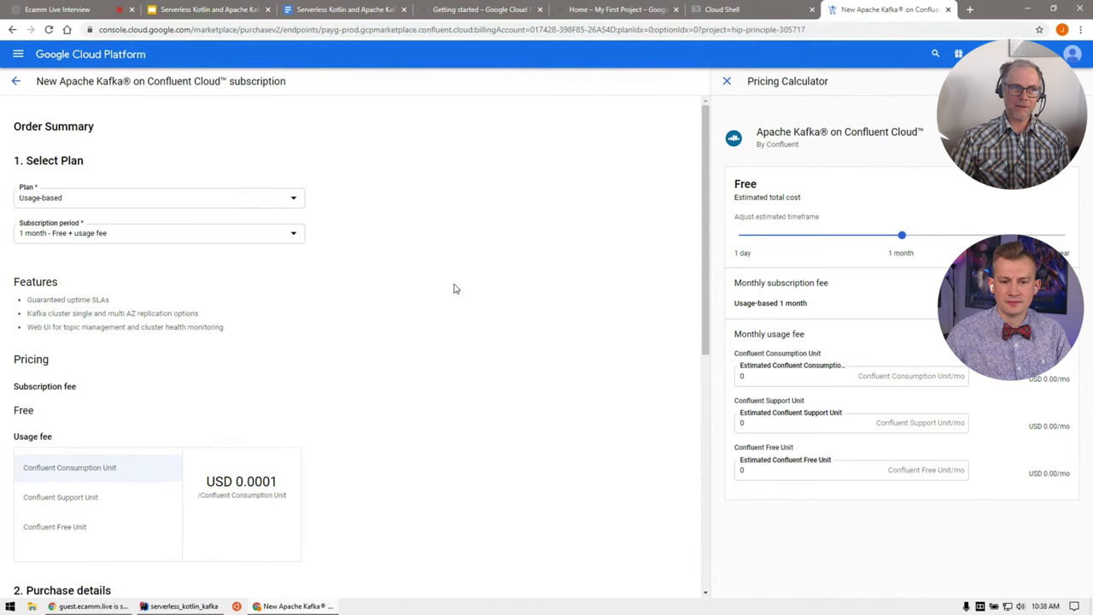
scroll(507, 285, "down", 6)
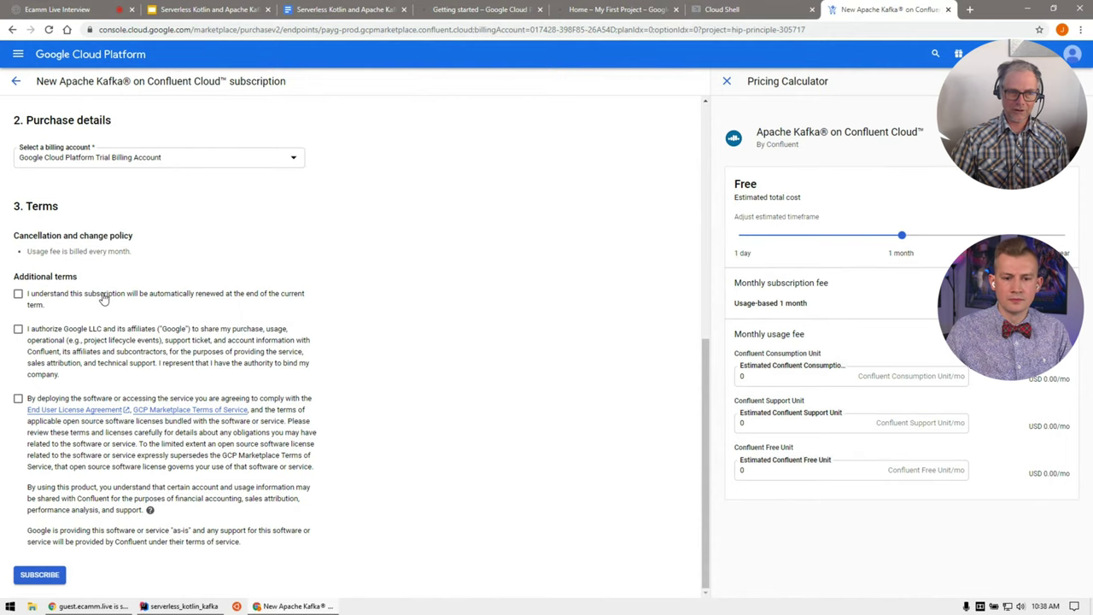
left_click(107, 299)
left_click(75, 343)
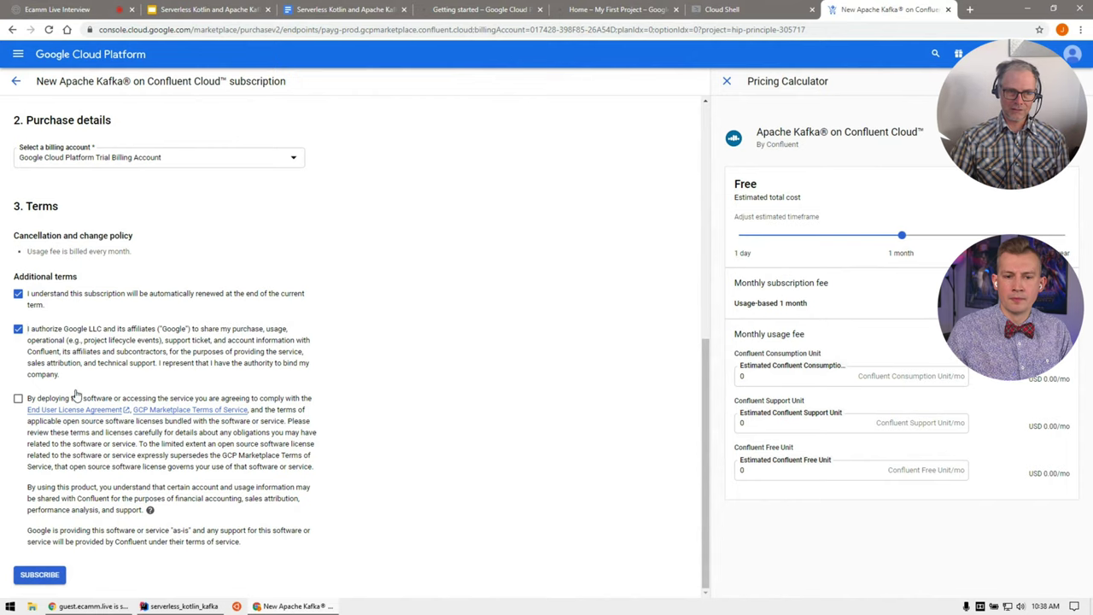
left_click(83, 468)
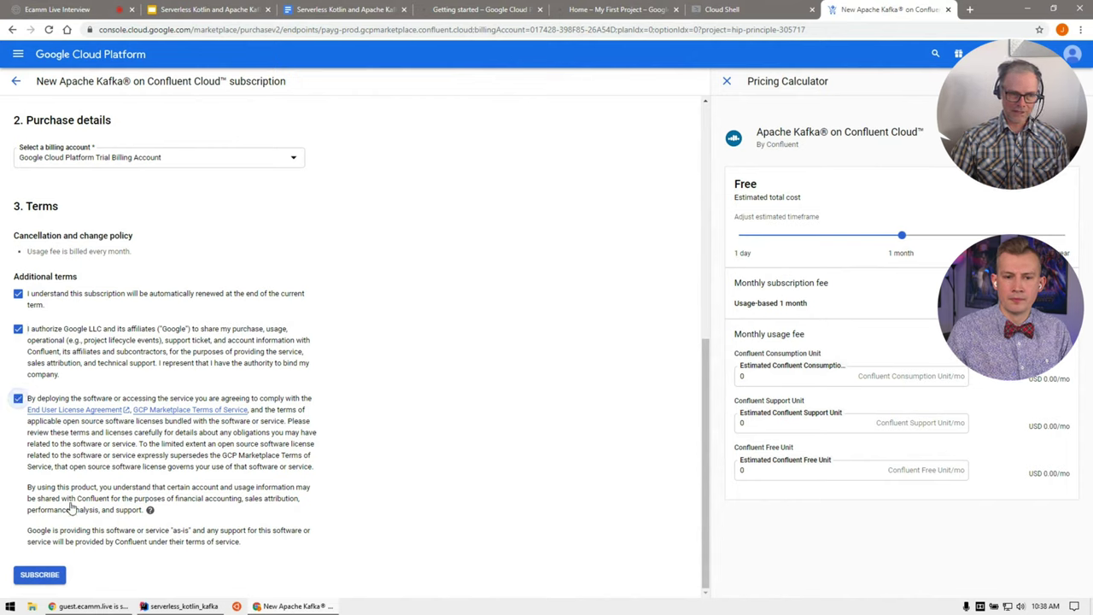
left_click(47, 572)
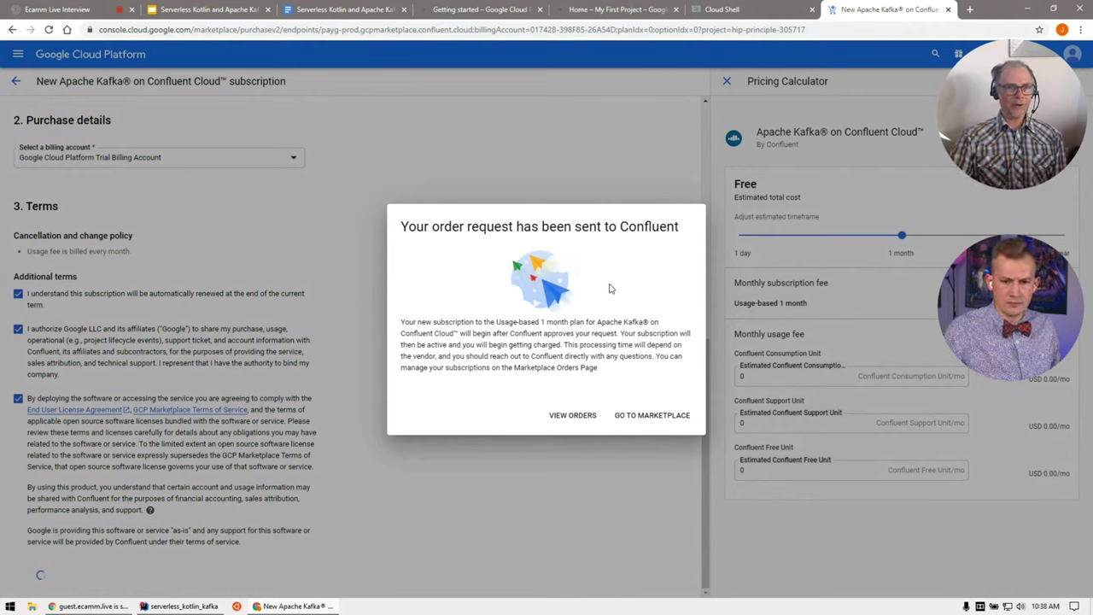
left_click(651, 415)
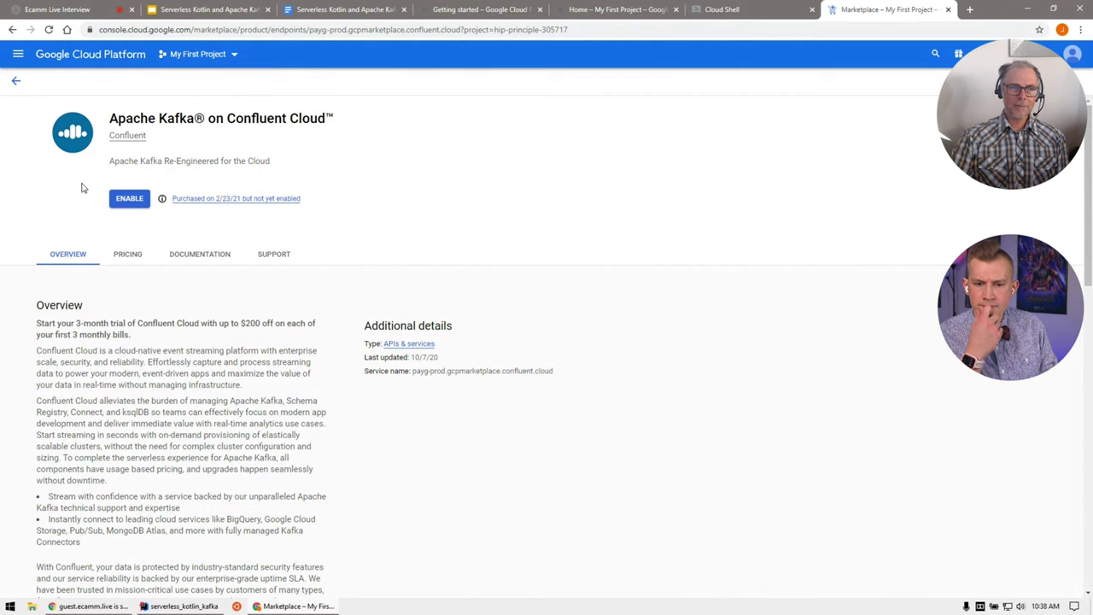
Step: Enable the purchased Apache Kafka on Confluent Cloud service for the project
left_click(129, 199)
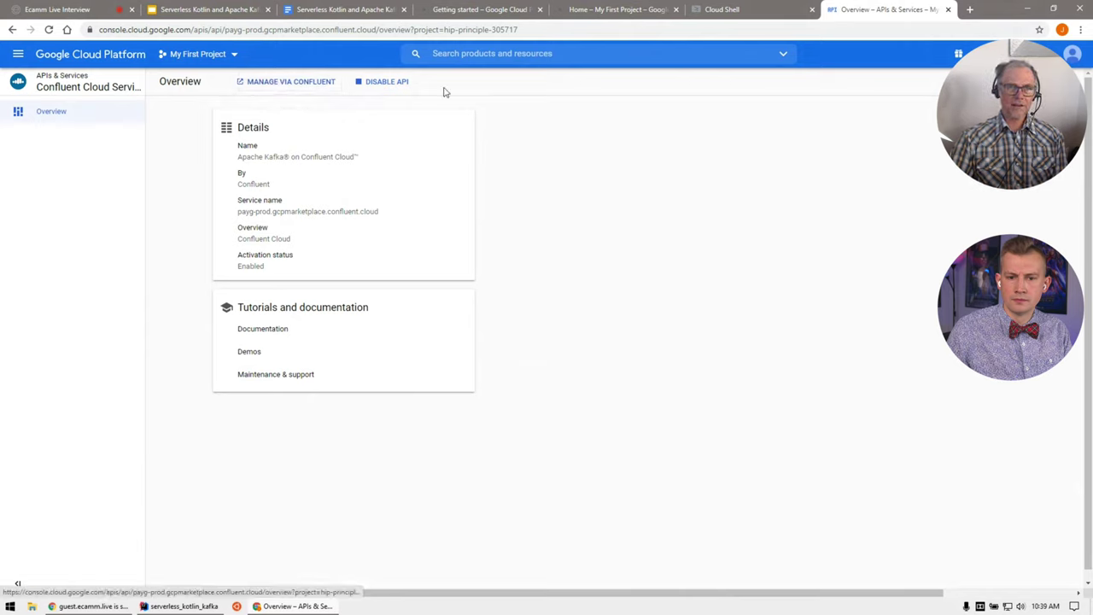
Step: From the Confluent Cloud service overview, go to Marketplace through the navigation menu
left_click(313, 12)
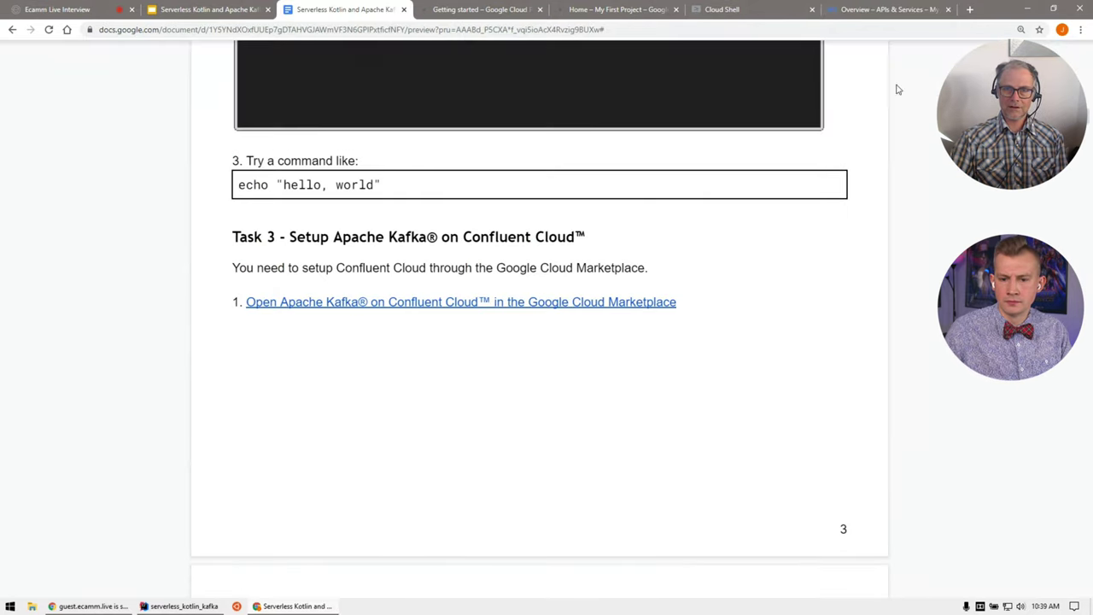
left_click(882, 10)
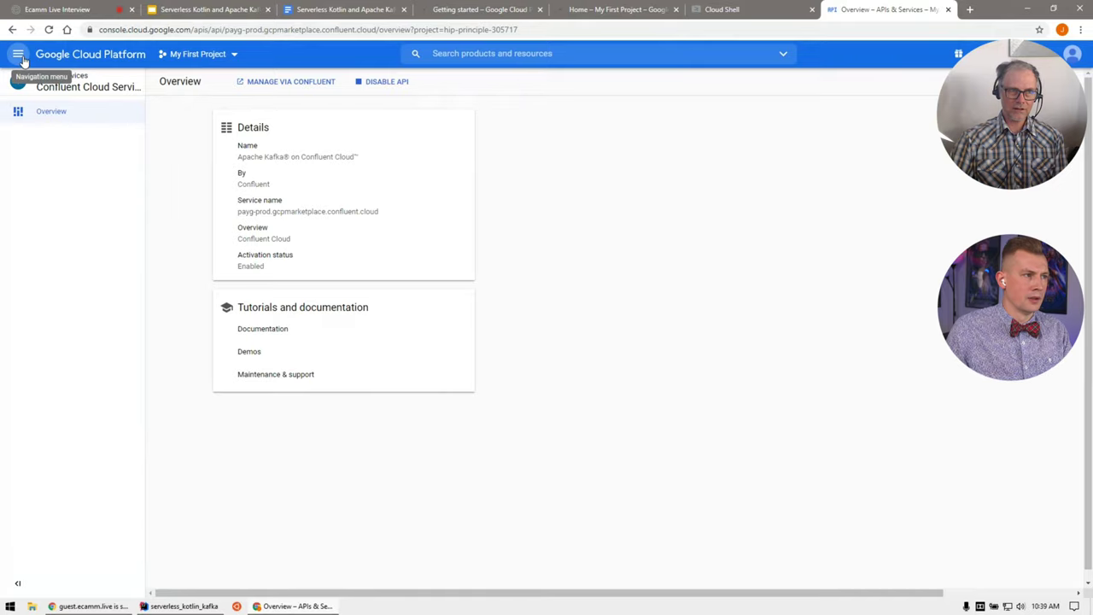
left_click(17, 55)
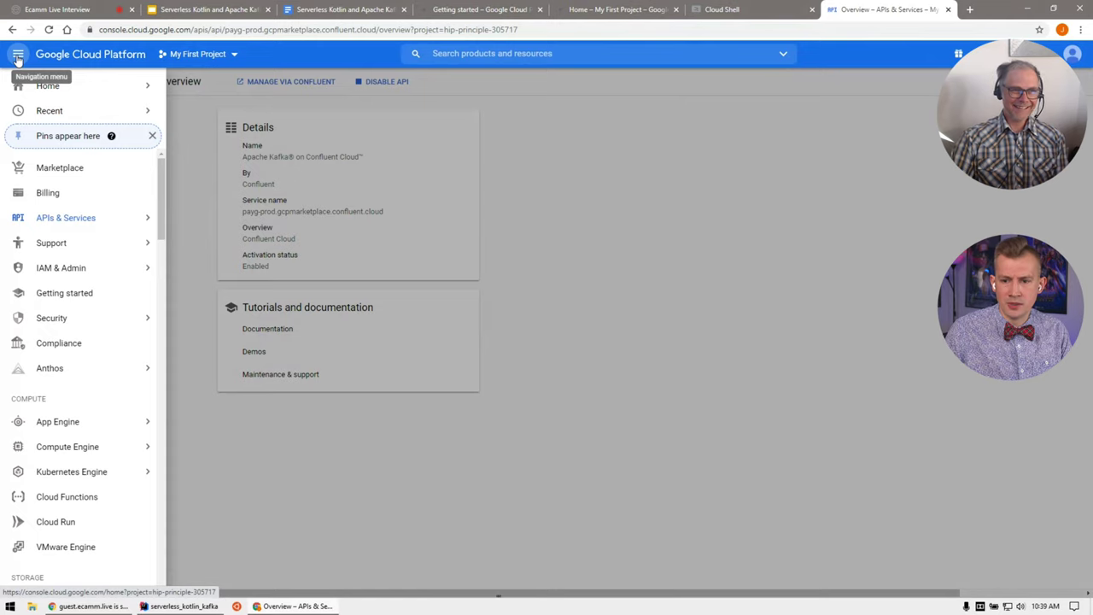
left_click(68, 168)
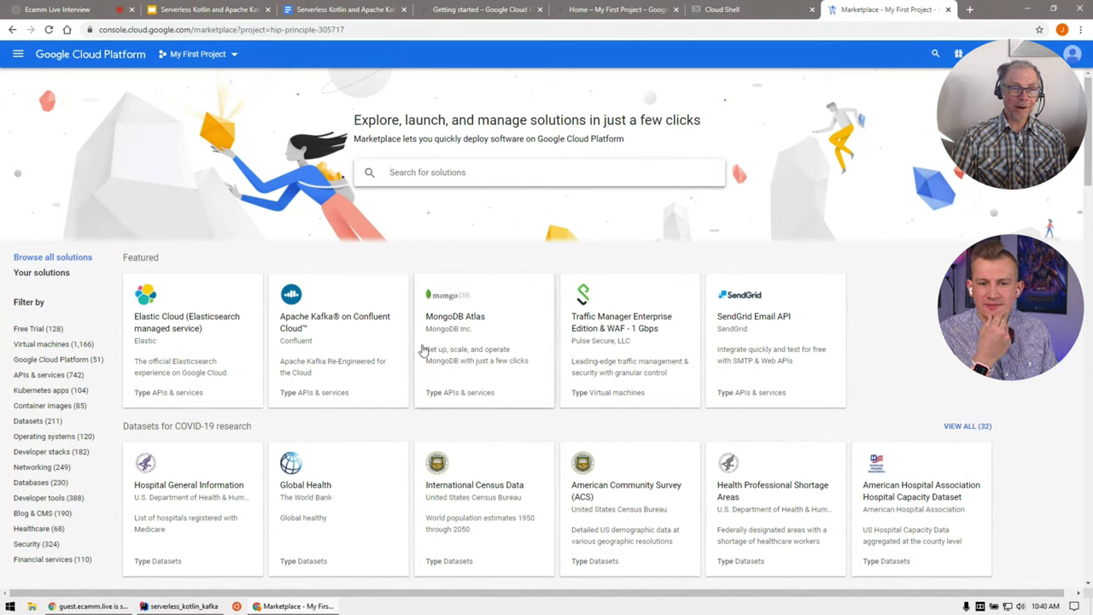
Step: Open the Apache Kafka on Confluent Cloud card, choose MANAGE, then MANAGE VIA CONFLUENT
left_click(330, 342)
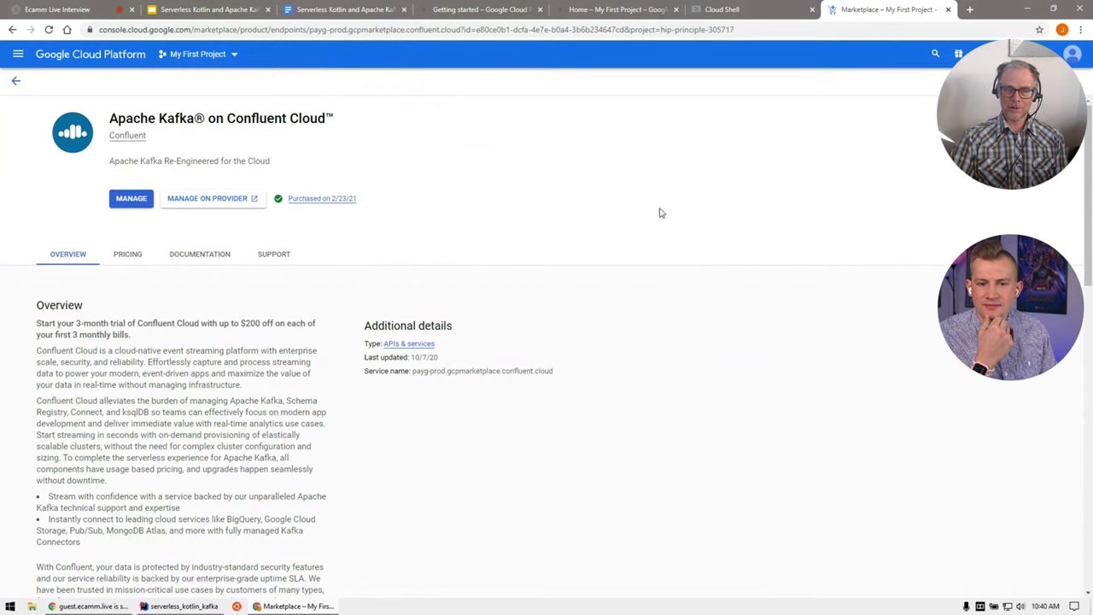
left_click(129, 202)
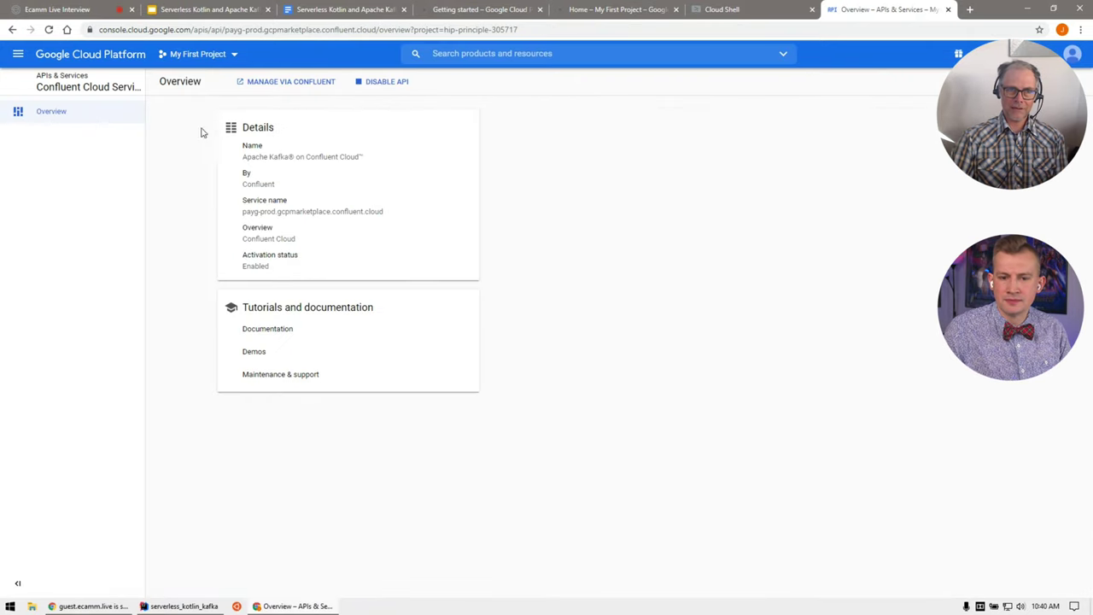
left_click(274, 84)
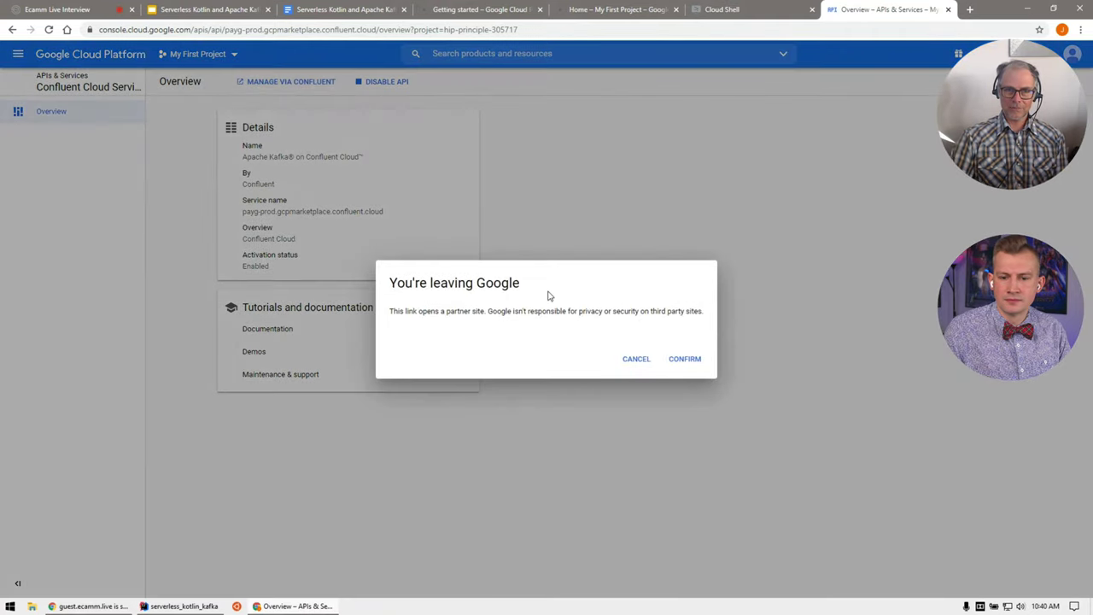
Step: Confirm leaving Google, submit the sign-up form with name, email, organization Google and password, then close the failed page
left_click(692, 360)
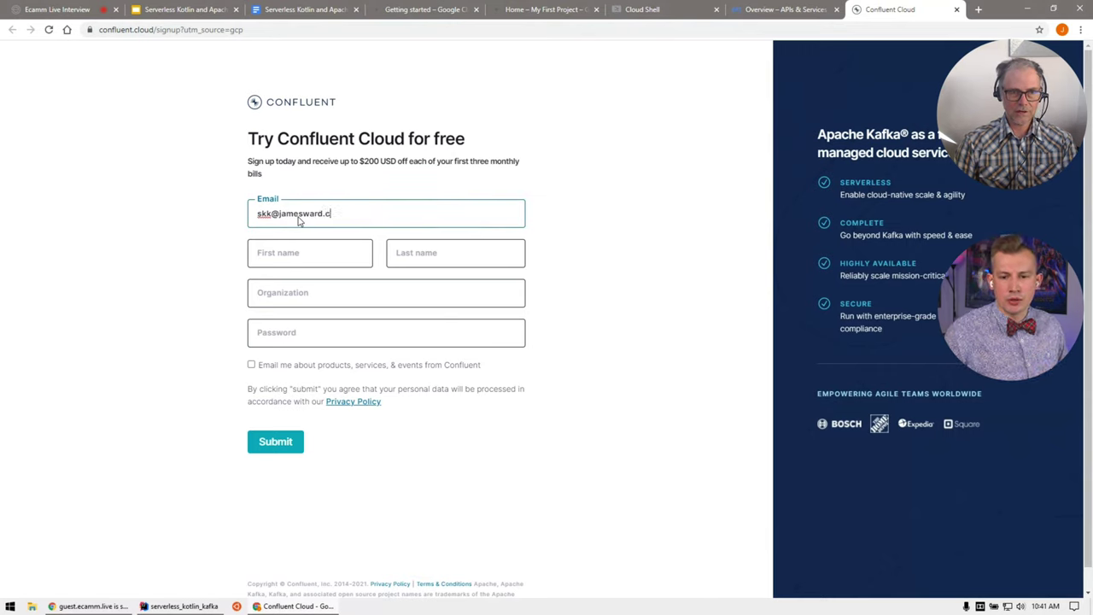
type("om")
key("Tab")
type("James")
key("Tab")
type("W")
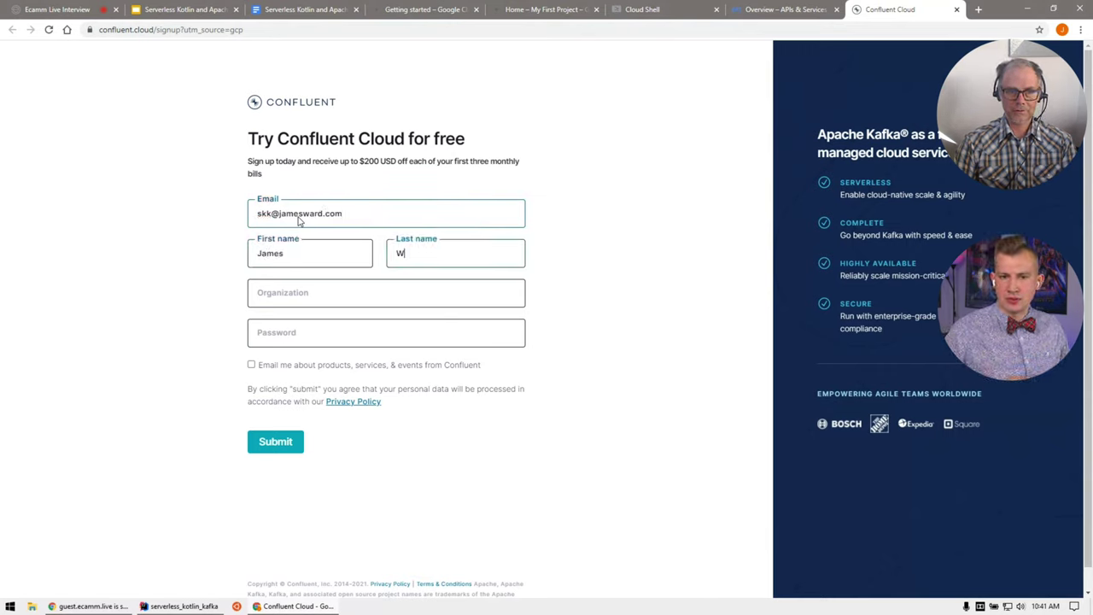
left_click(324, 306)
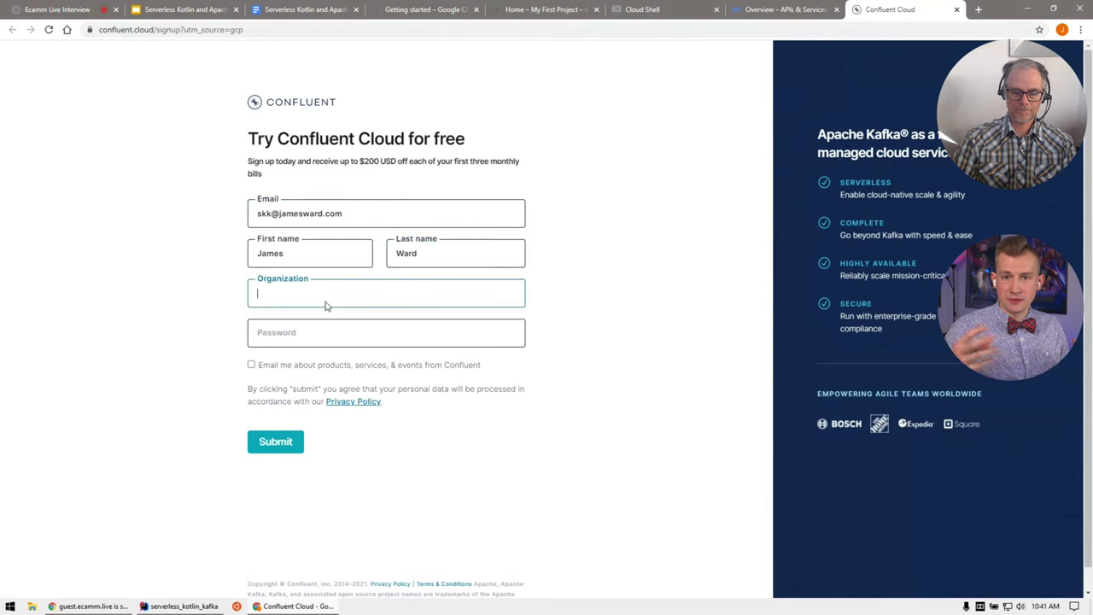
type("Google")
key("Tab")
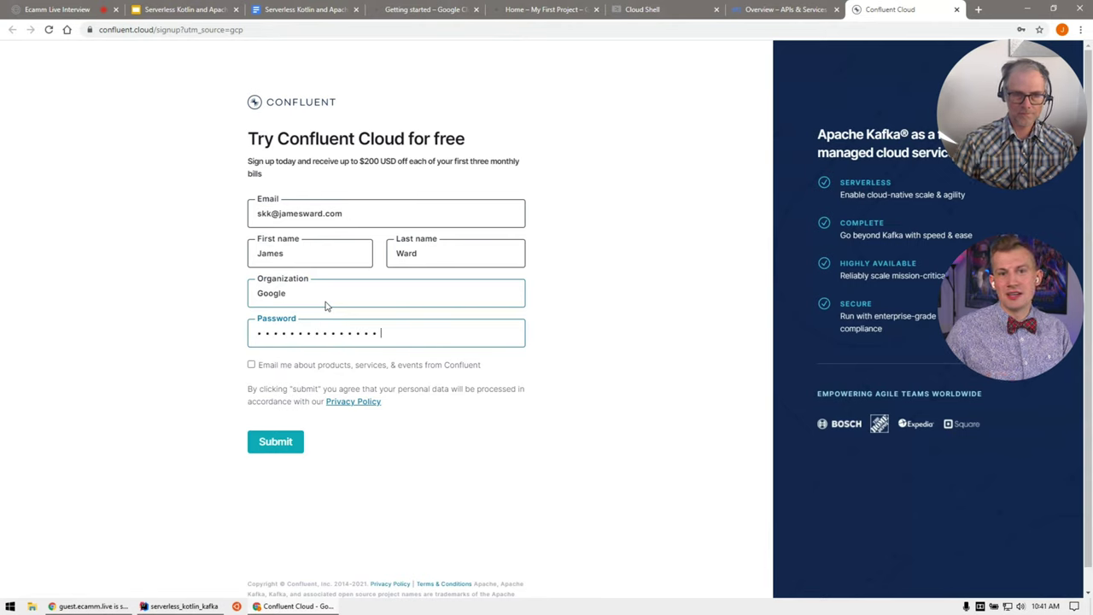
left_click(284, 445)
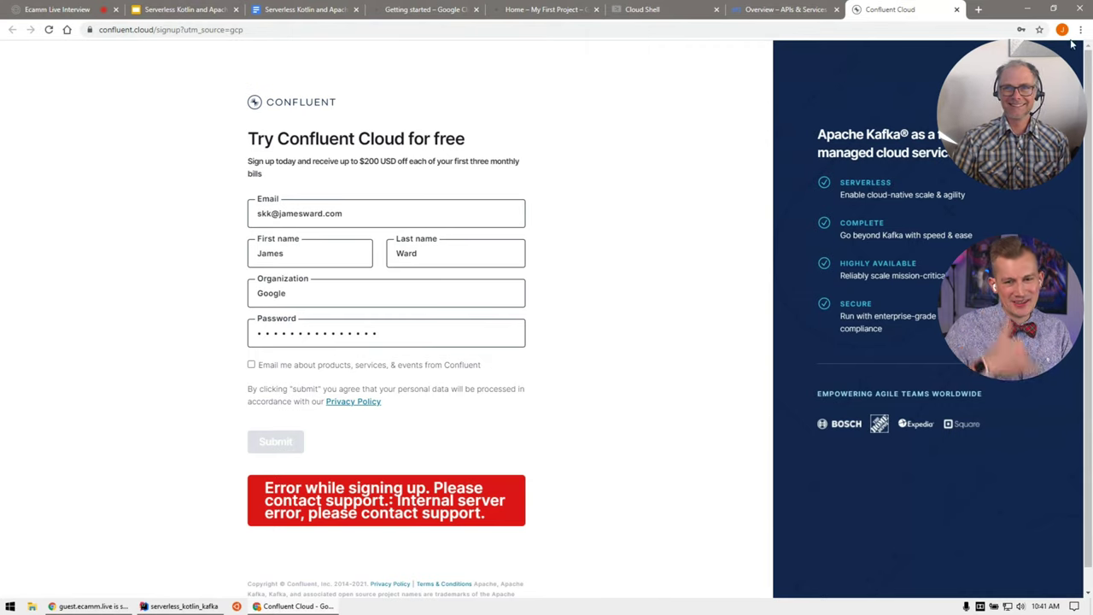
key("ctrl+w")
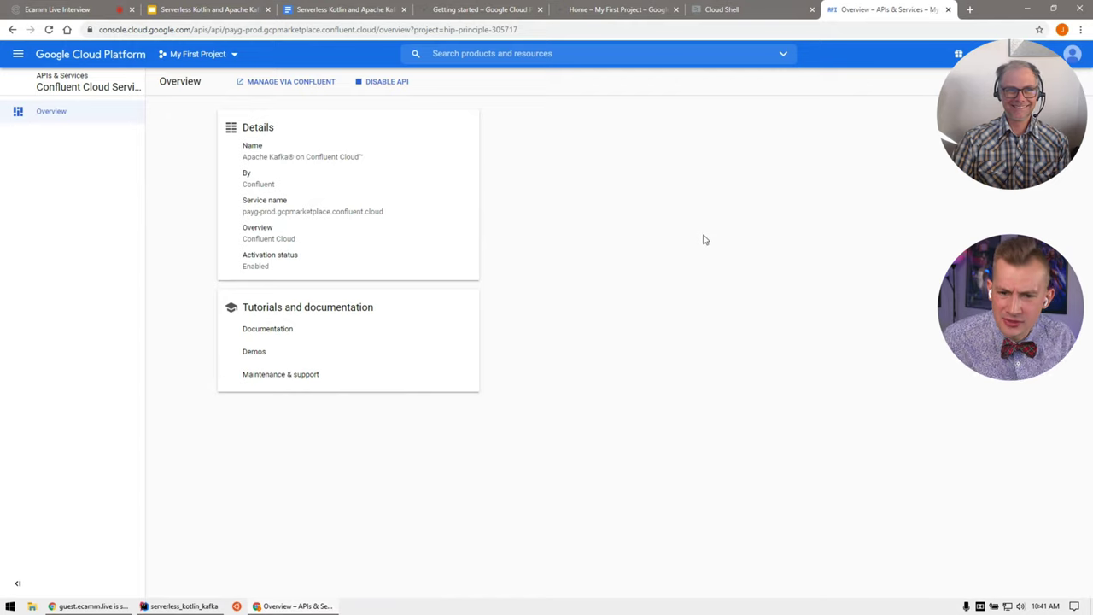
Step: Retry MANAGE VIA CONFLUENT and confirm, then close the internal server error page
left_click(291, 82)
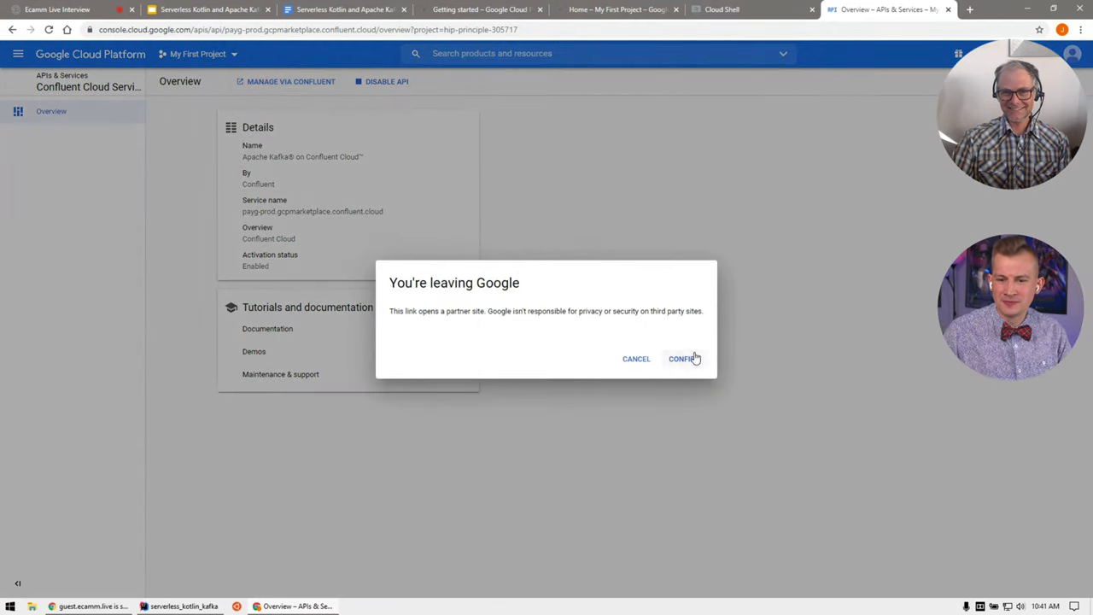
left_click(689, 360)
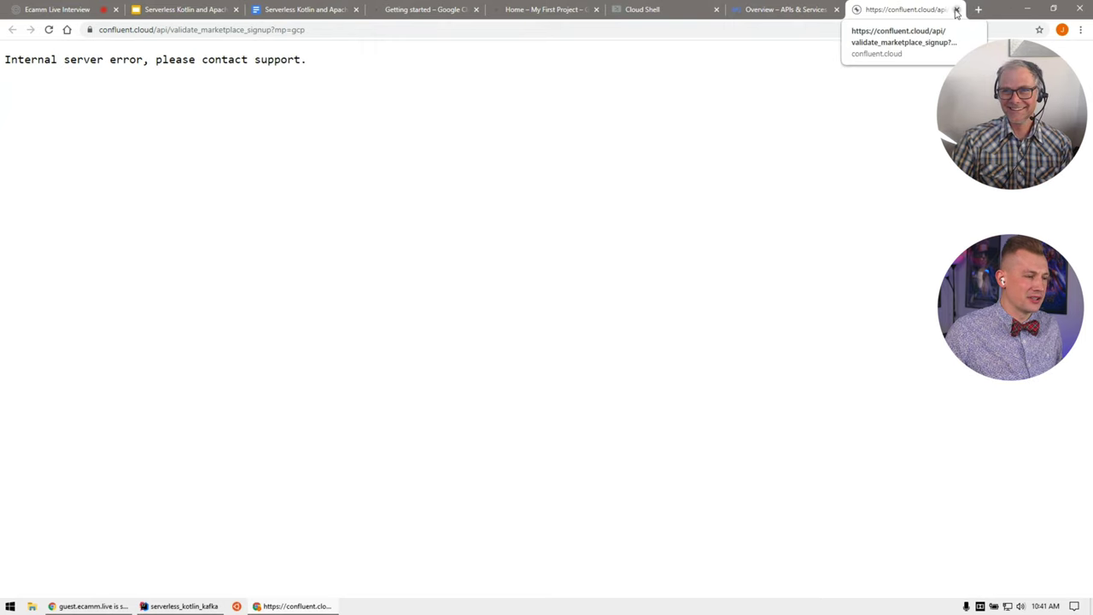
left_click(957, 10)
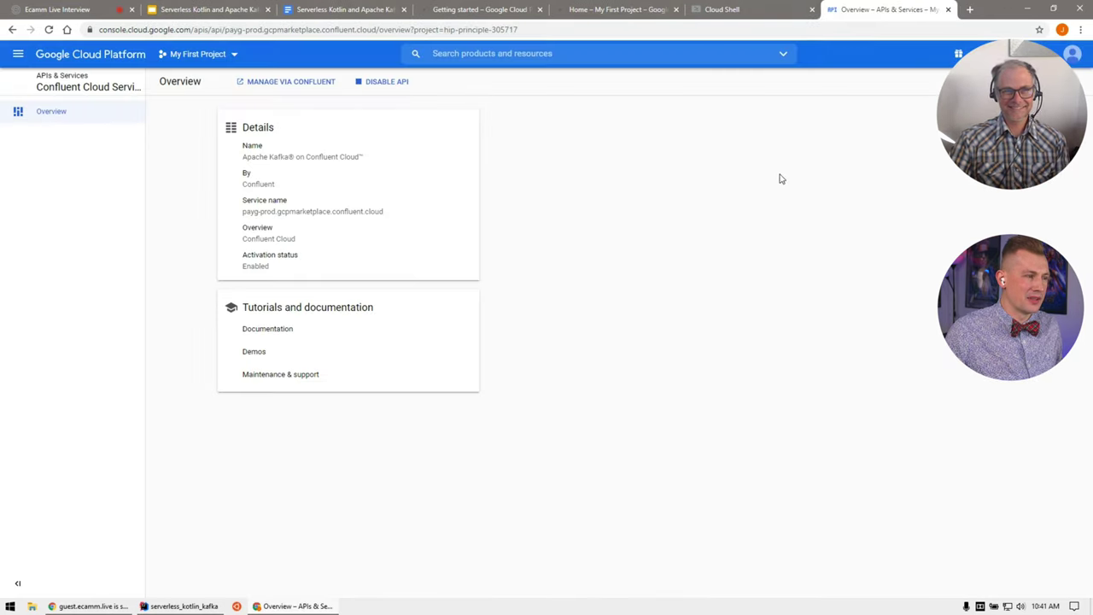
Step: Reload the Confluent Cloud service overview and request Confluent's site again, confirming the warning
key("F5")
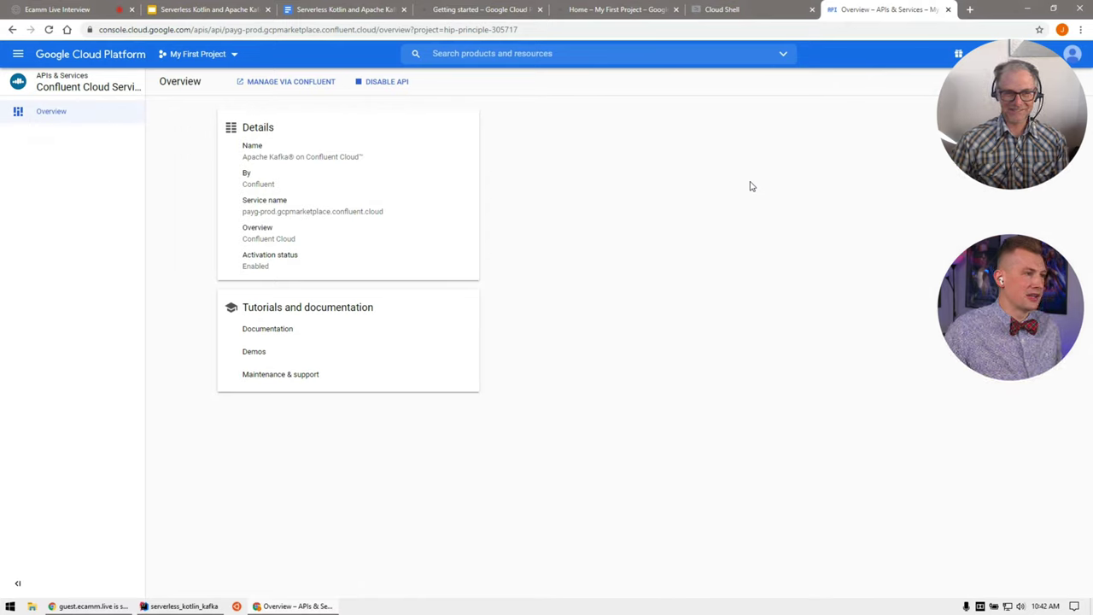
left_click(256, 85)
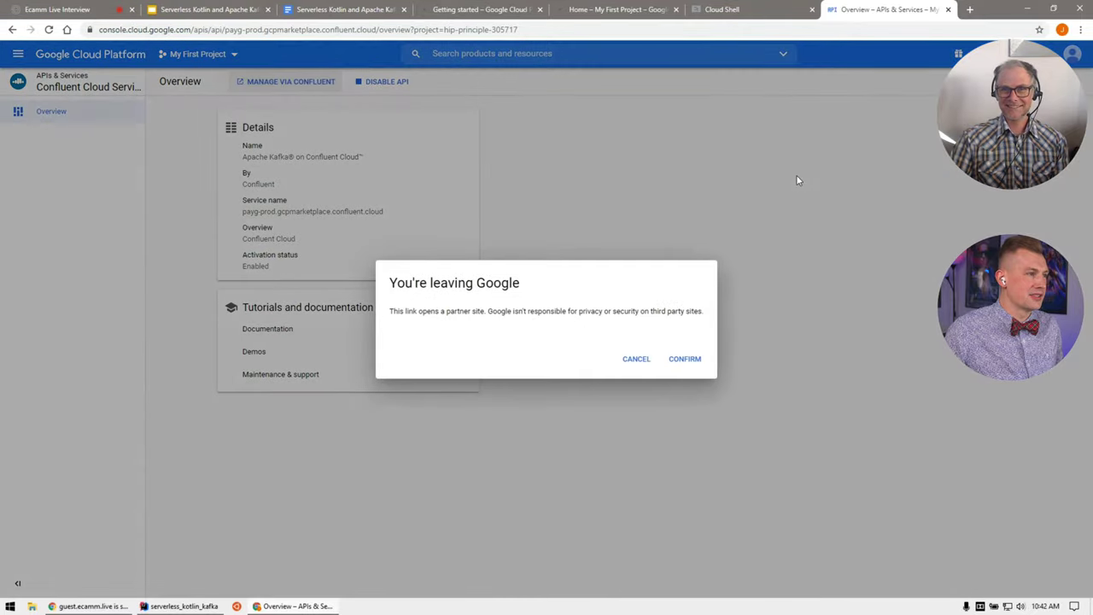
left_click(683, 360)
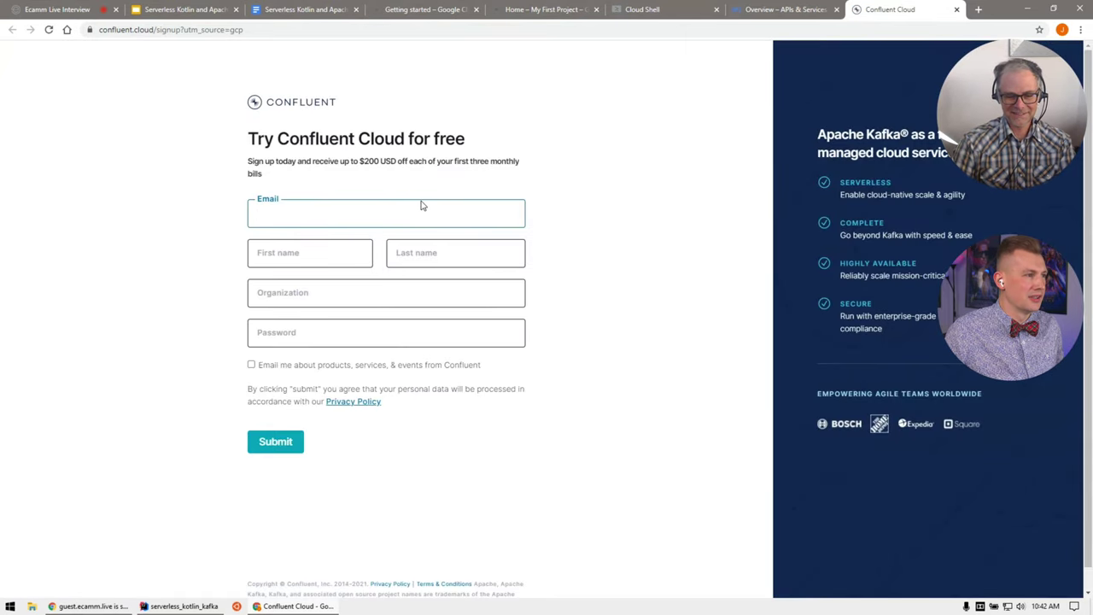
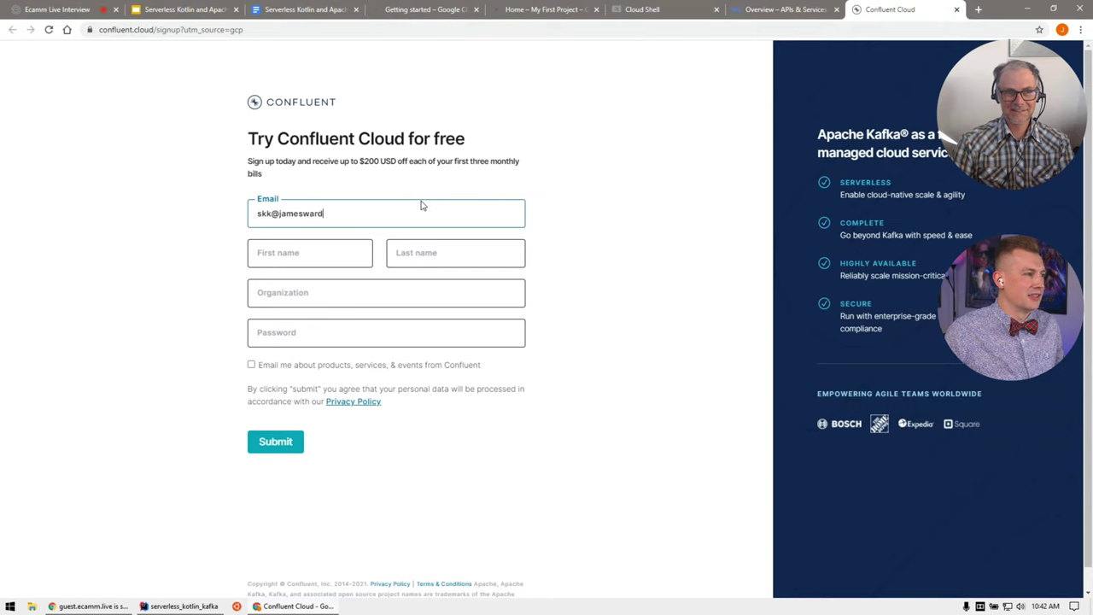
Step: Enter the email, first and last name, organization Google and a password, then submit the form
key("Tab")
key("Tab")
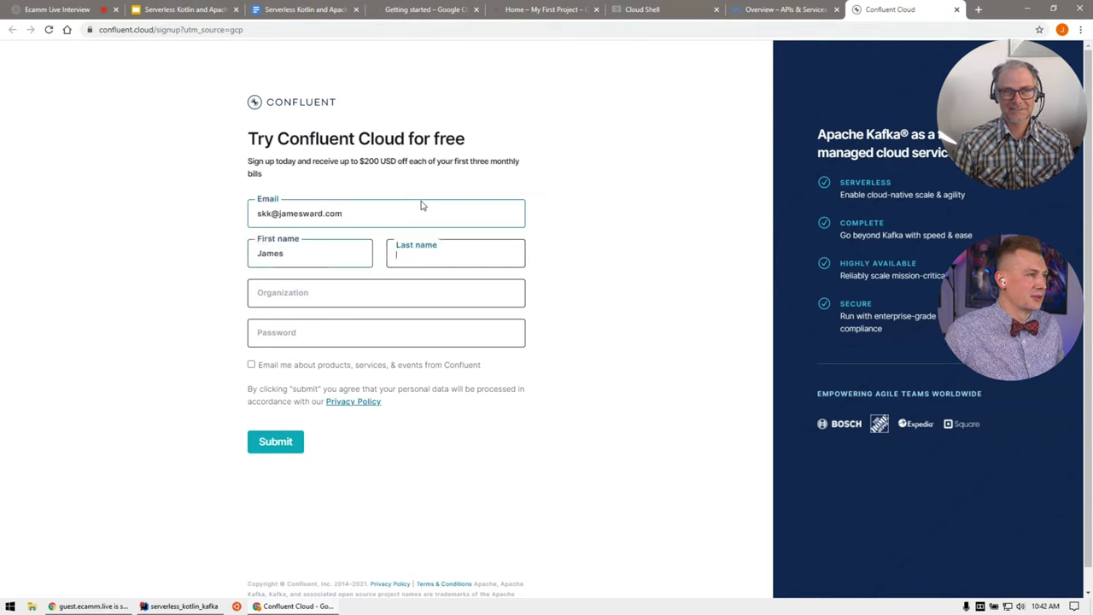
key("Tab")
type("Google")
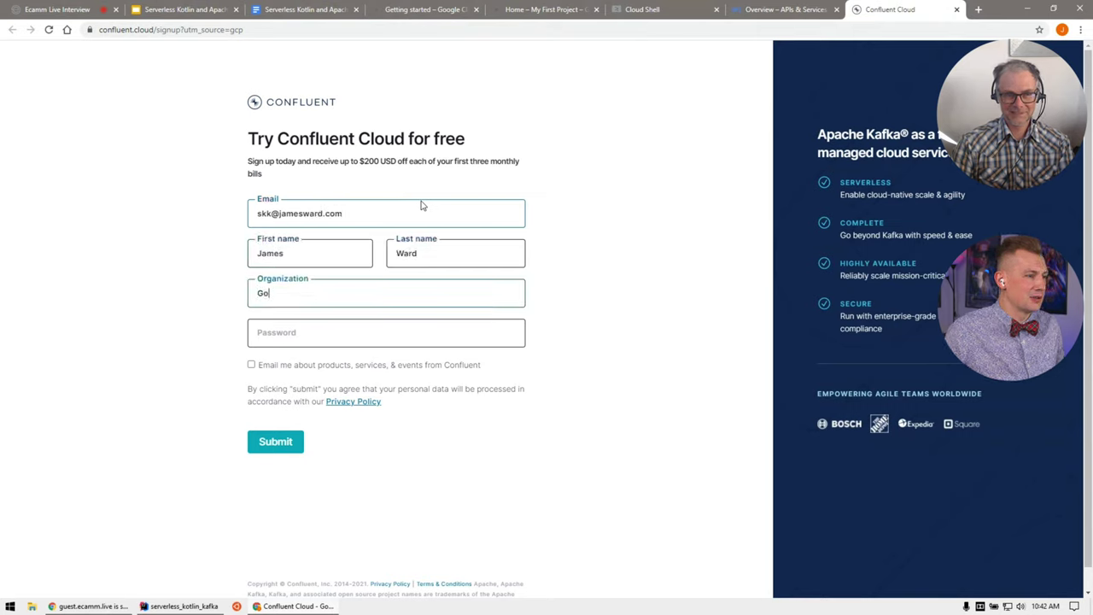
key("Tab")
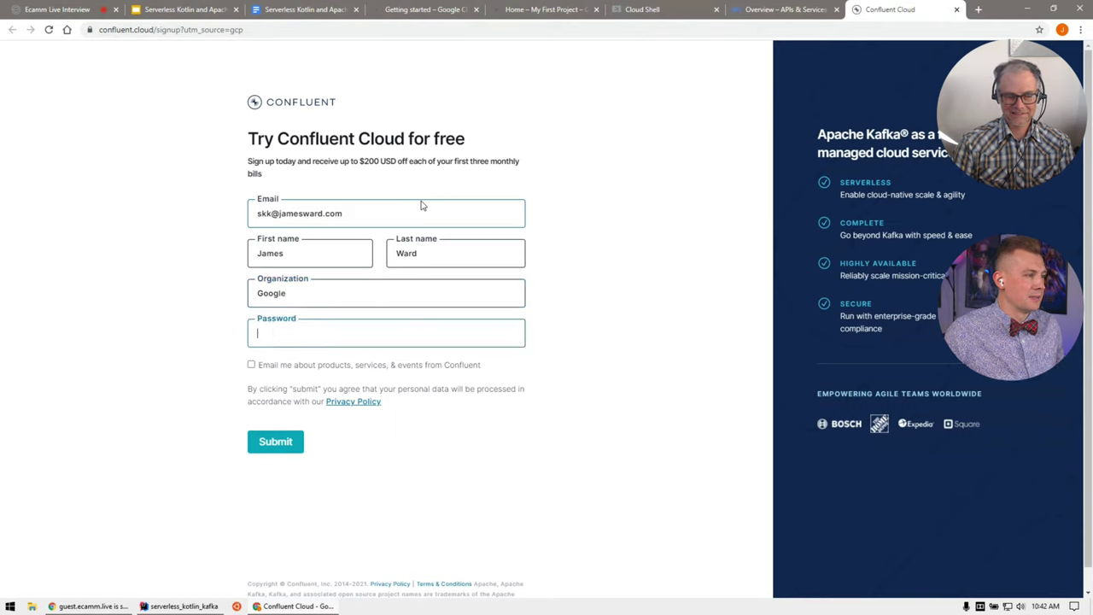
type("******")
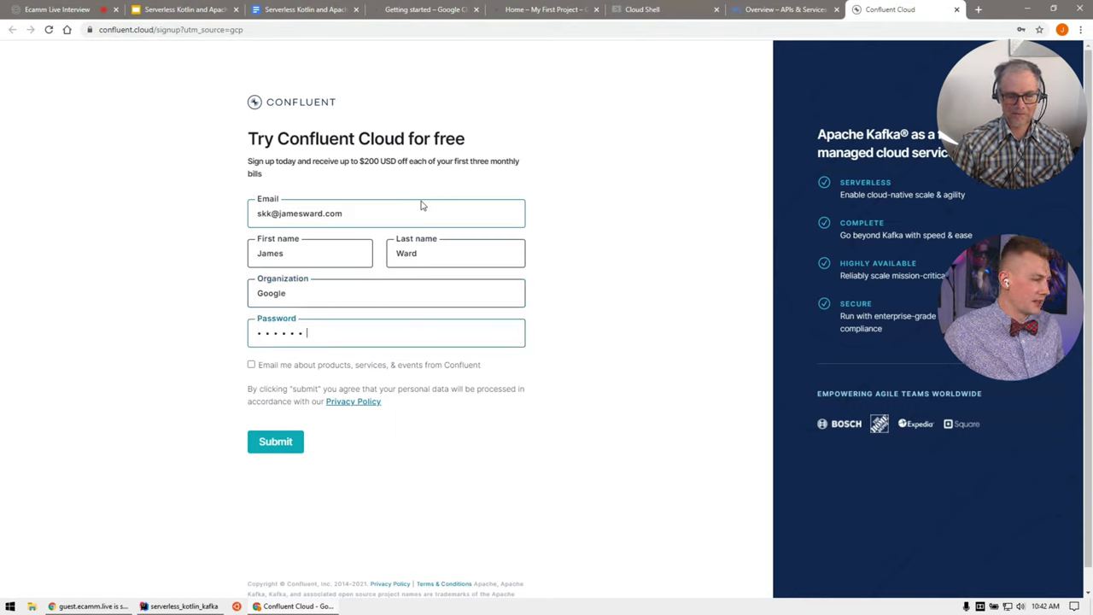
type("xxx")
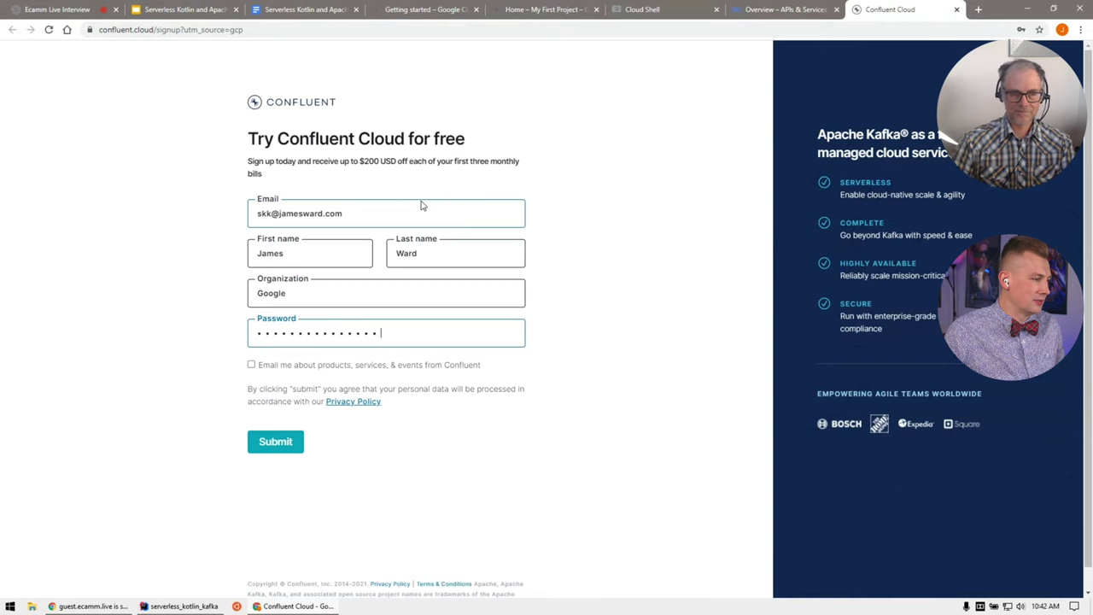
left_click(291, 442)
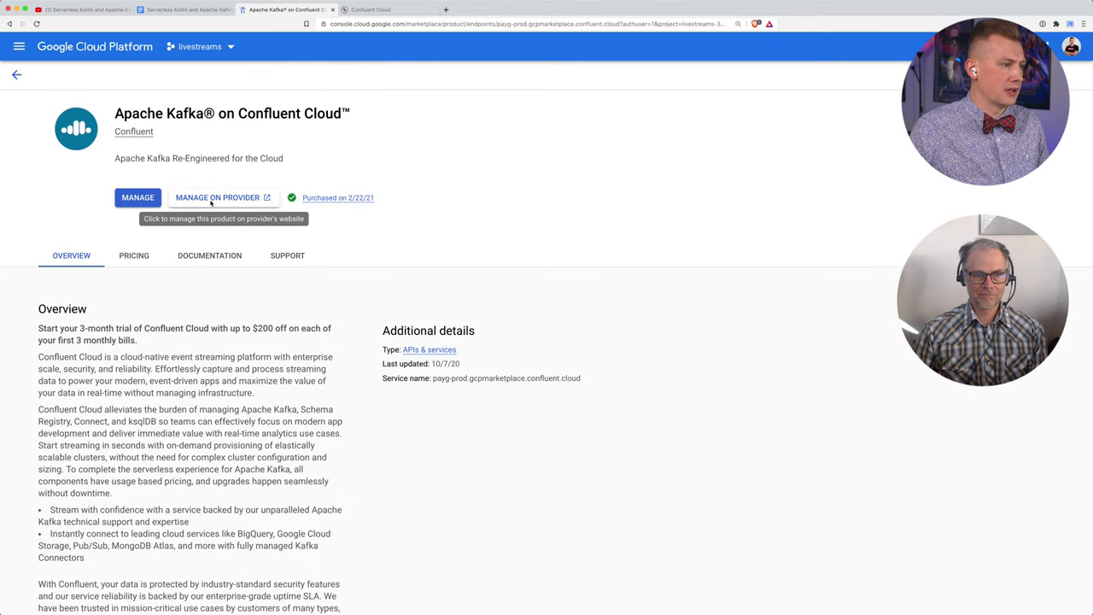
Step: Use MANAGE ON PROVIDER, confirm, close the extra sign-up tab and open the Confluent default environment
left_click(215, 201)
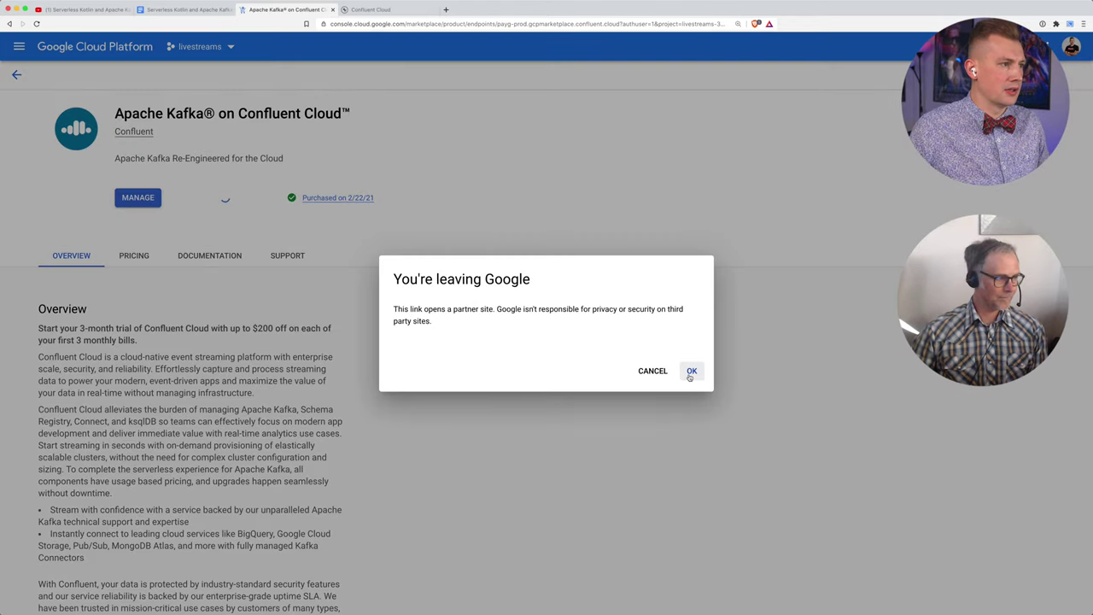
left_click(692, 371)
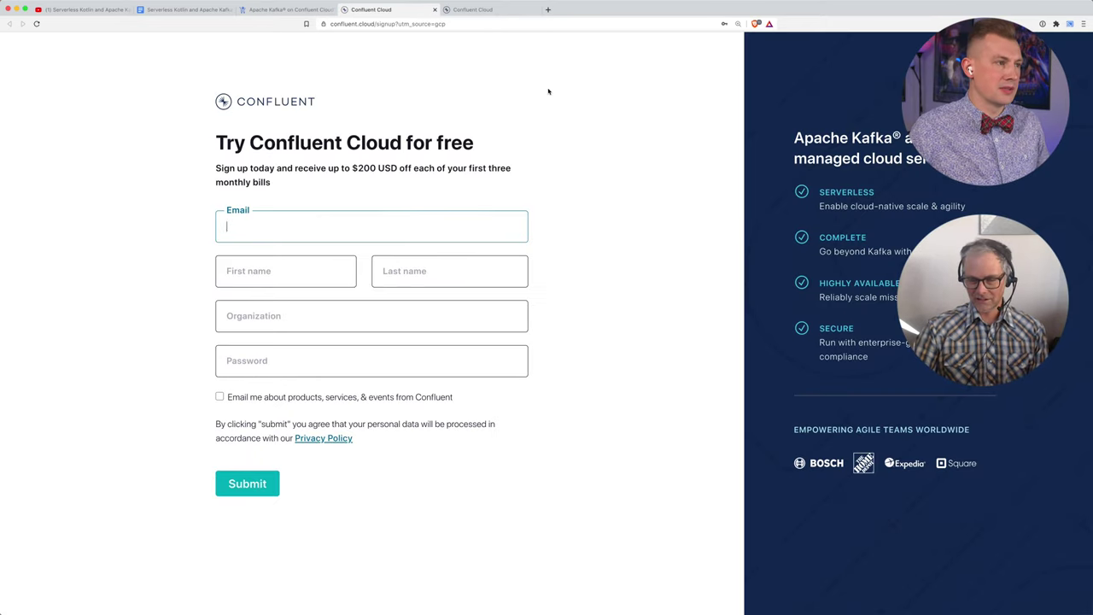
left_click(434, 11)
left_click(398, 10)
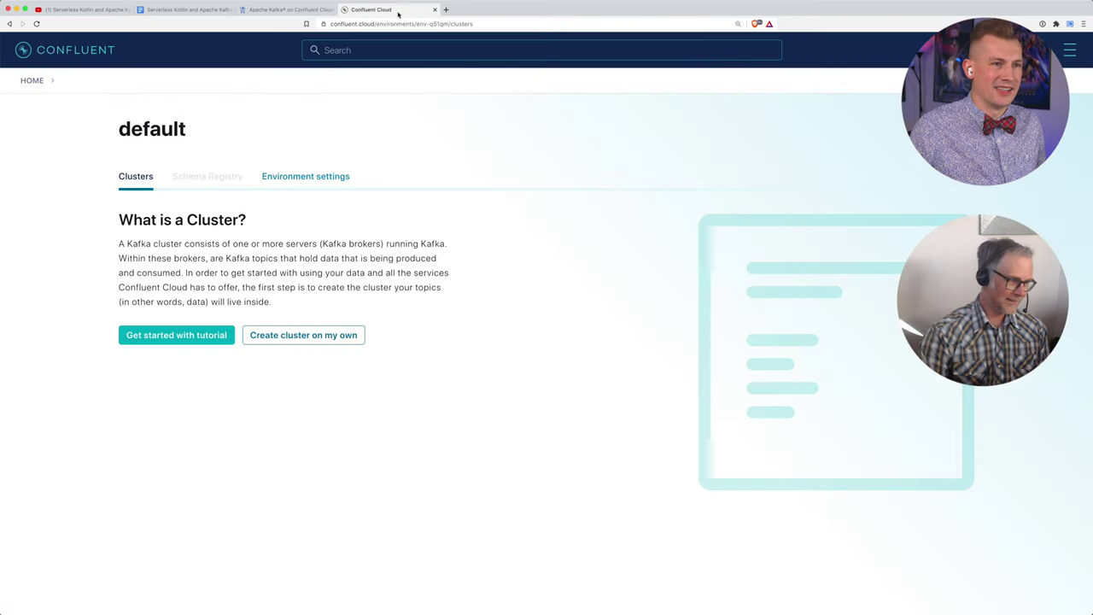
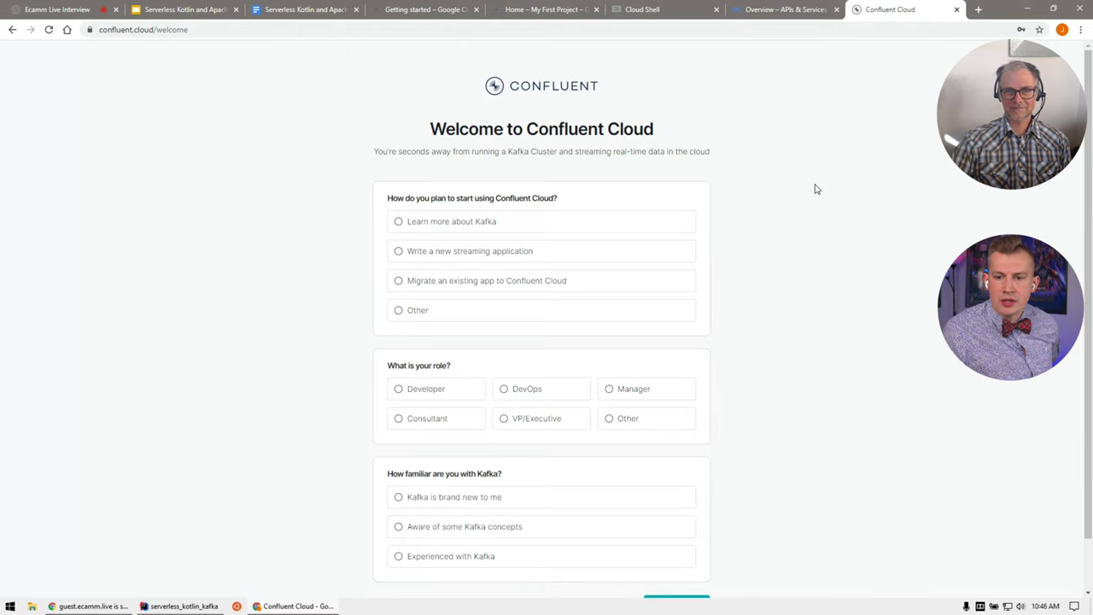
Step: Scroll the workshop doc to Task 4, Create a Basic Cluster (Basic type, us-central1 region)
left_click(308, 10)
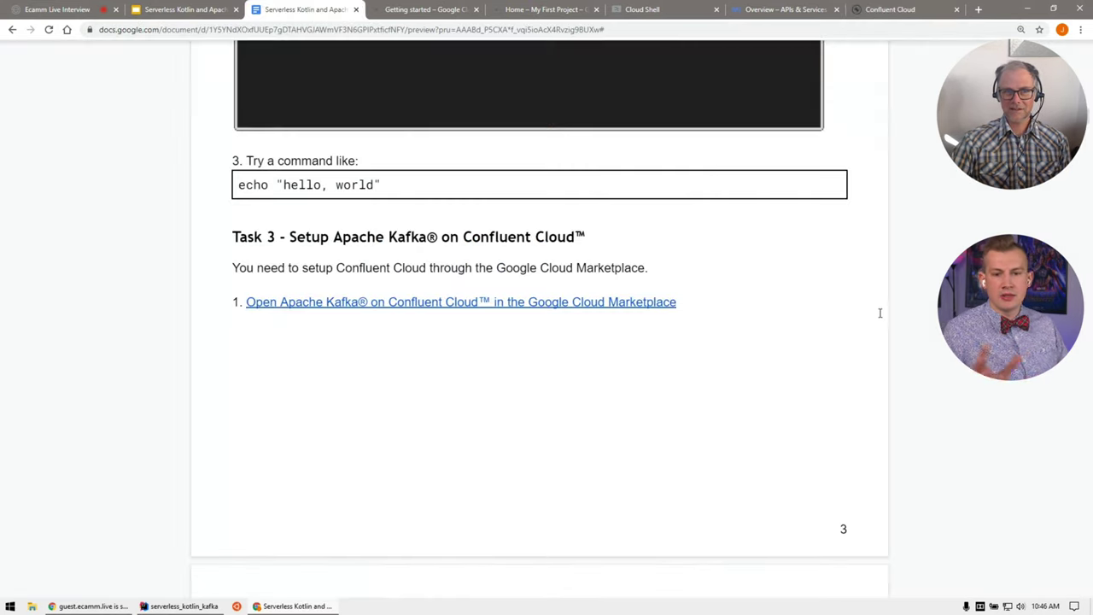
scroll(880, 313, "down", 15)
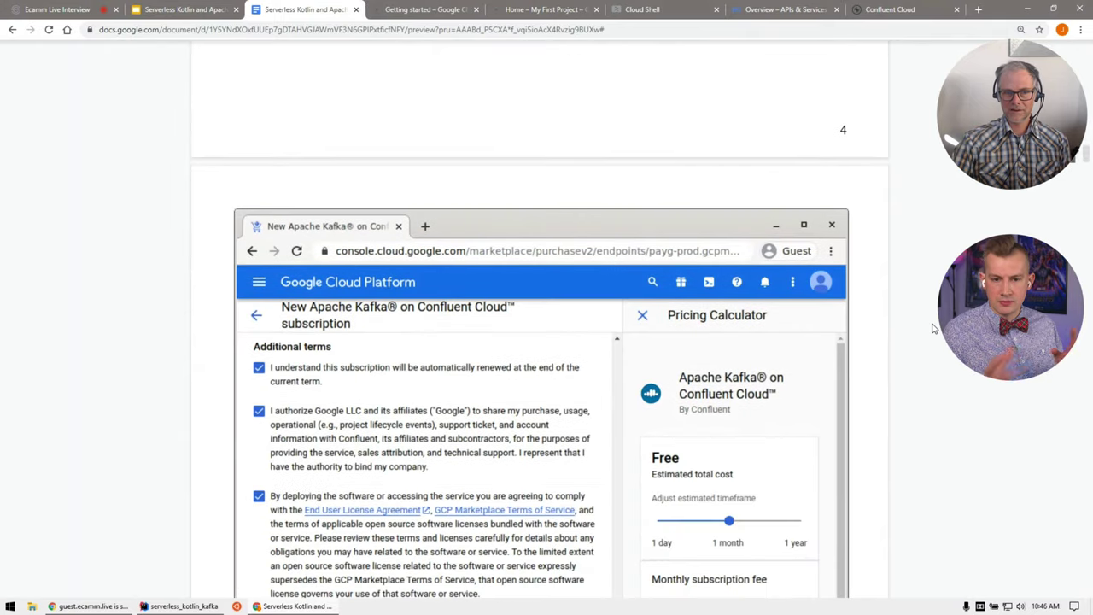
scroll(934, 329, "down", 10)
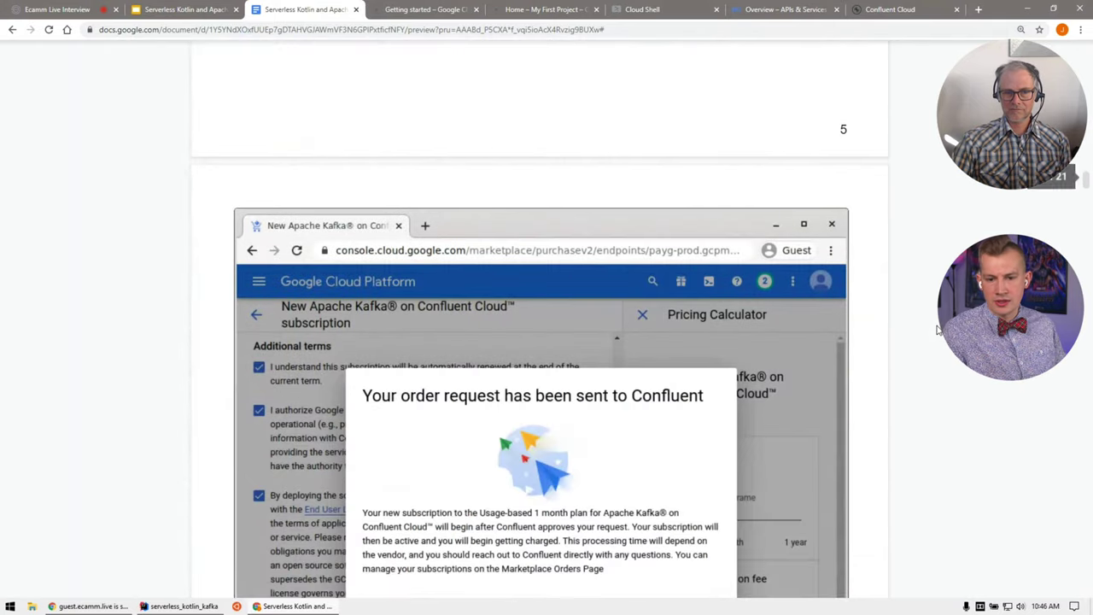
scroll(938, 329, "down", 9)
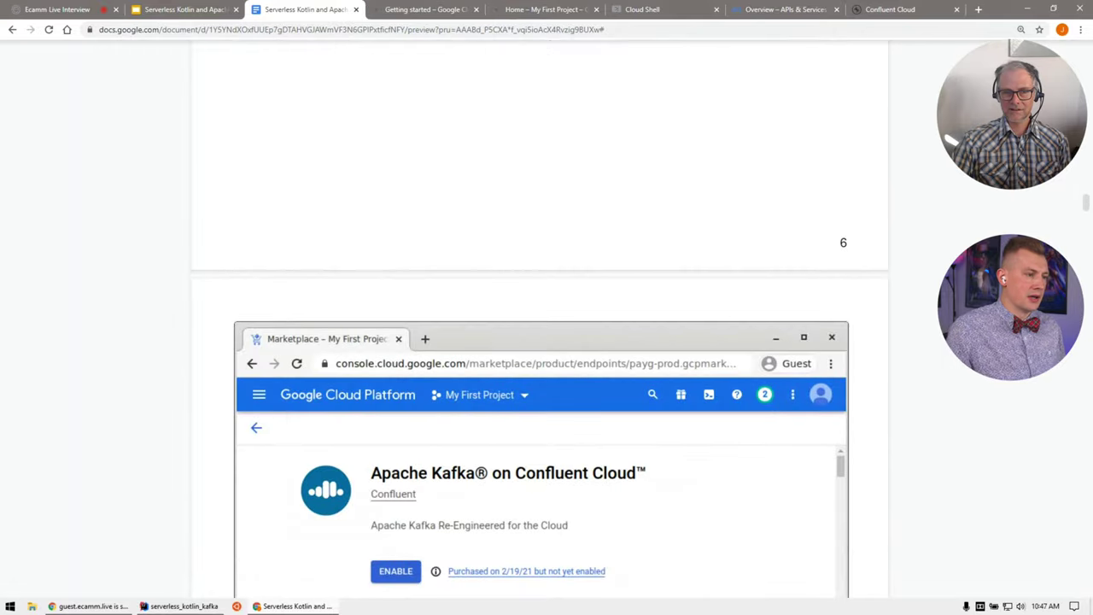
scroll(540, 316, "down", 10)
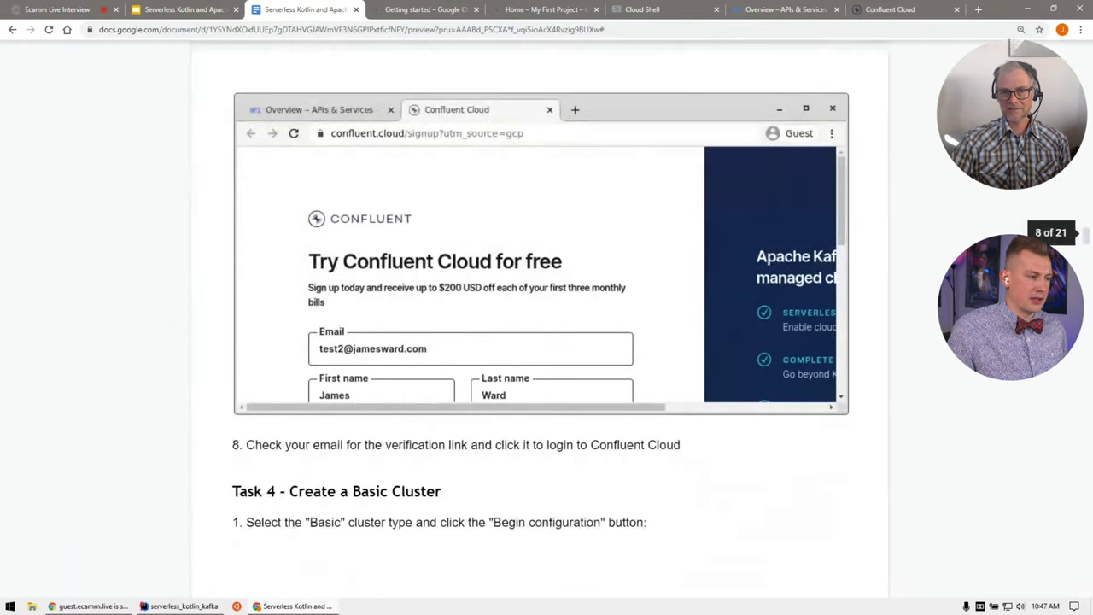
scroll(540, 316, "down", 3)
scroll(856, 69, "up", 2)
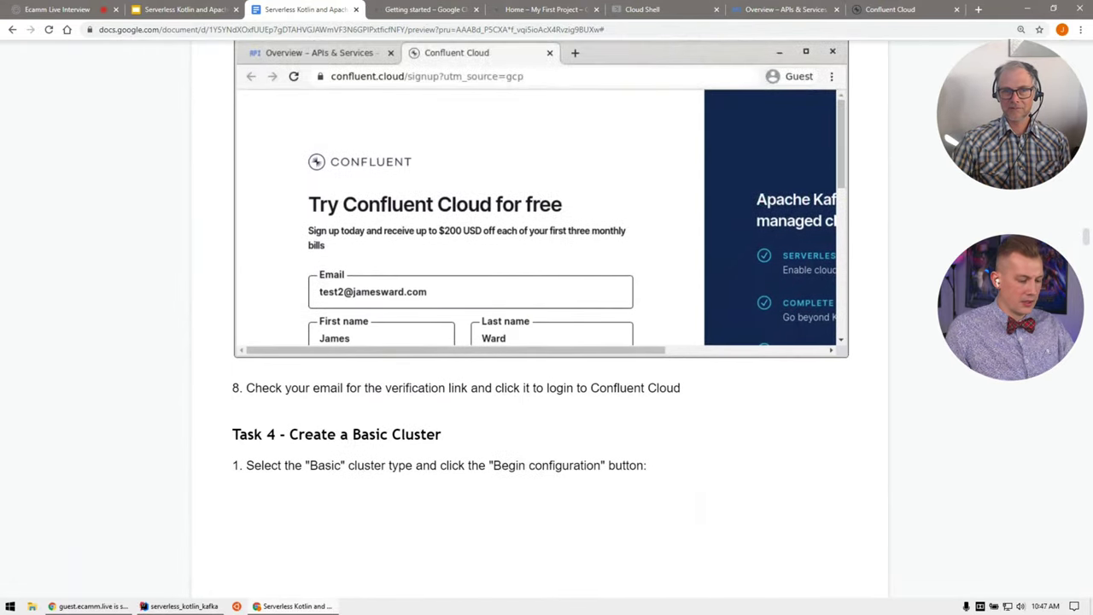
left_click(879, 16)
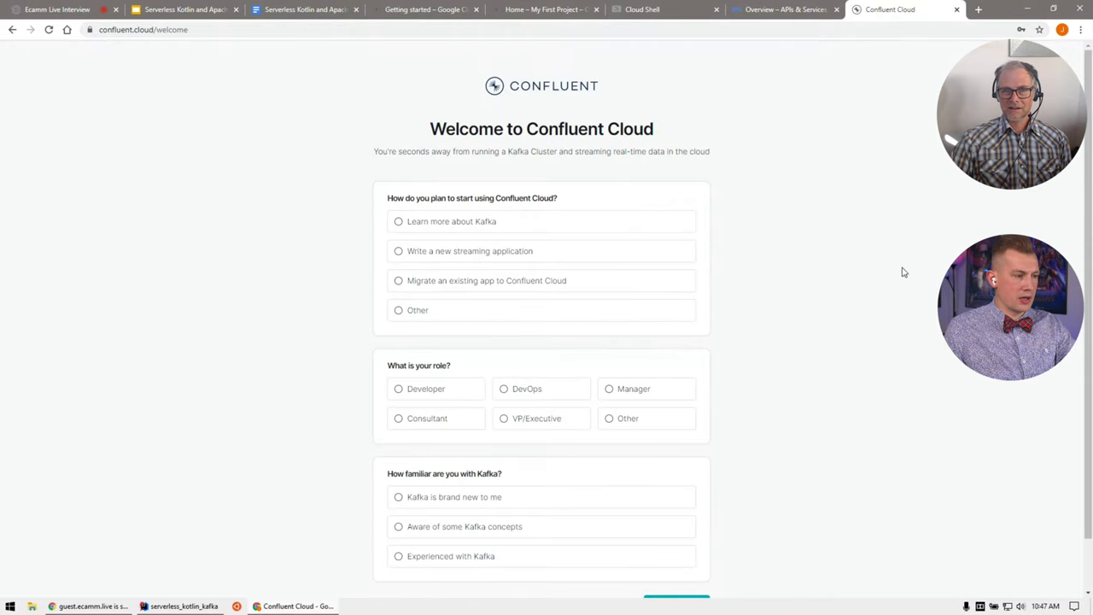
scroll(901, 271, "down", 1)
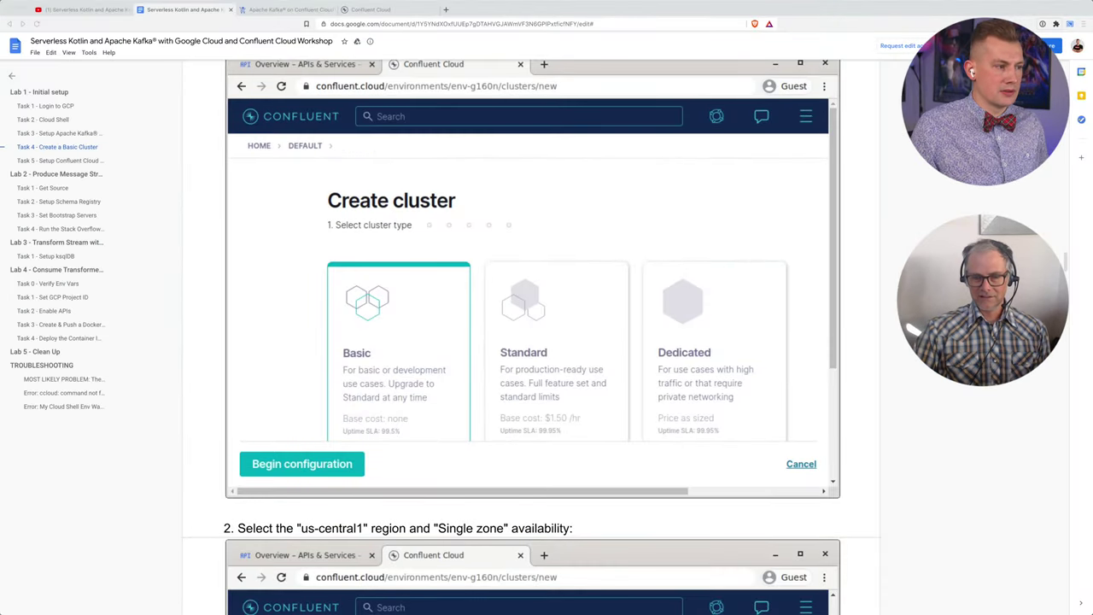
Step: Review the doc's Create cluster screenshots, then return to Confluent Cloud's default environment Clusters page
scroll(532, 338, "up", 10)
scroll(532, 337, "up", 3)
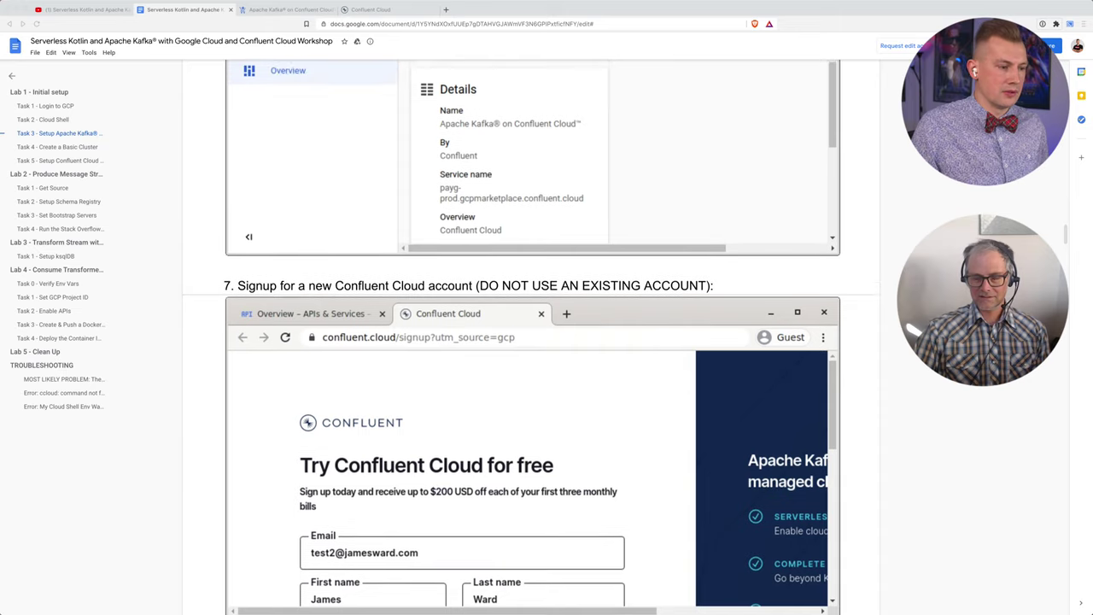
scroll(532, 337, "down", 8)
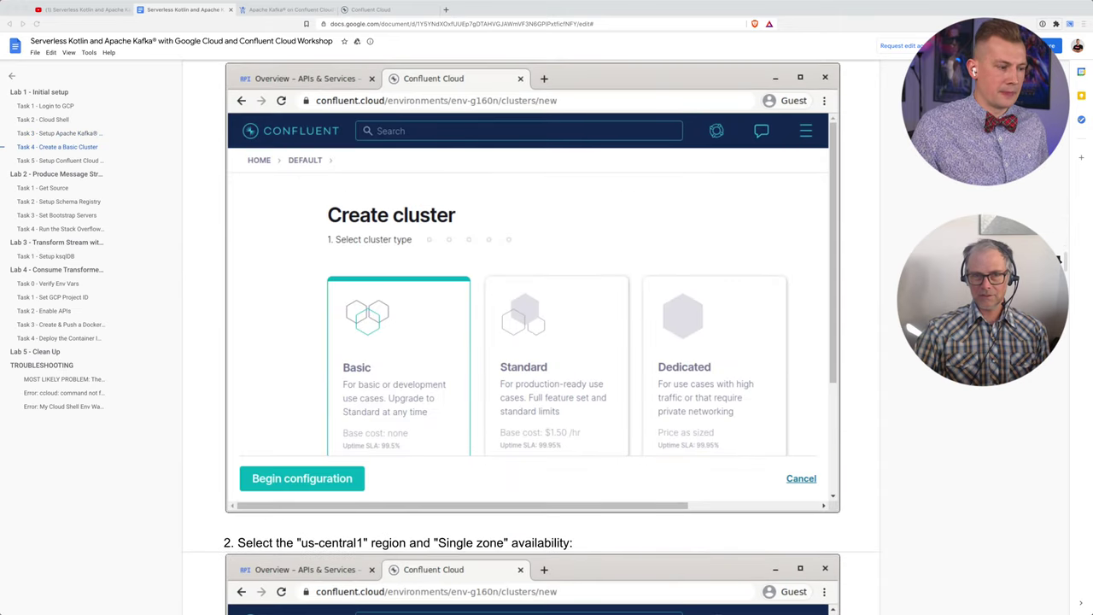
scroll(533, 337, "down", 3)
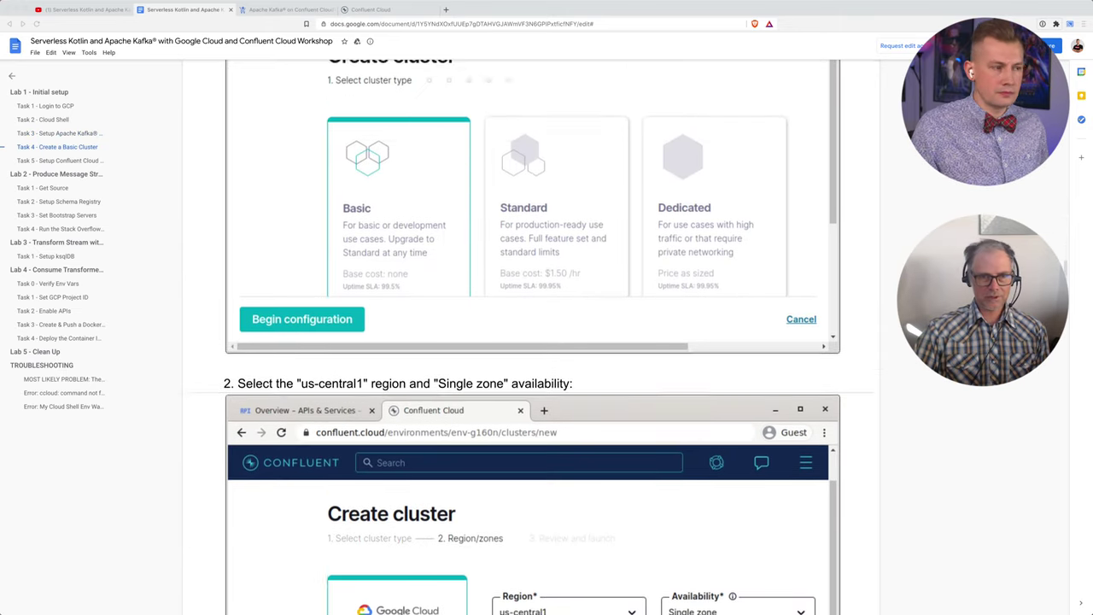
scroll(533, 337, "up", 1)
scroll(532, 337, "up", 3)
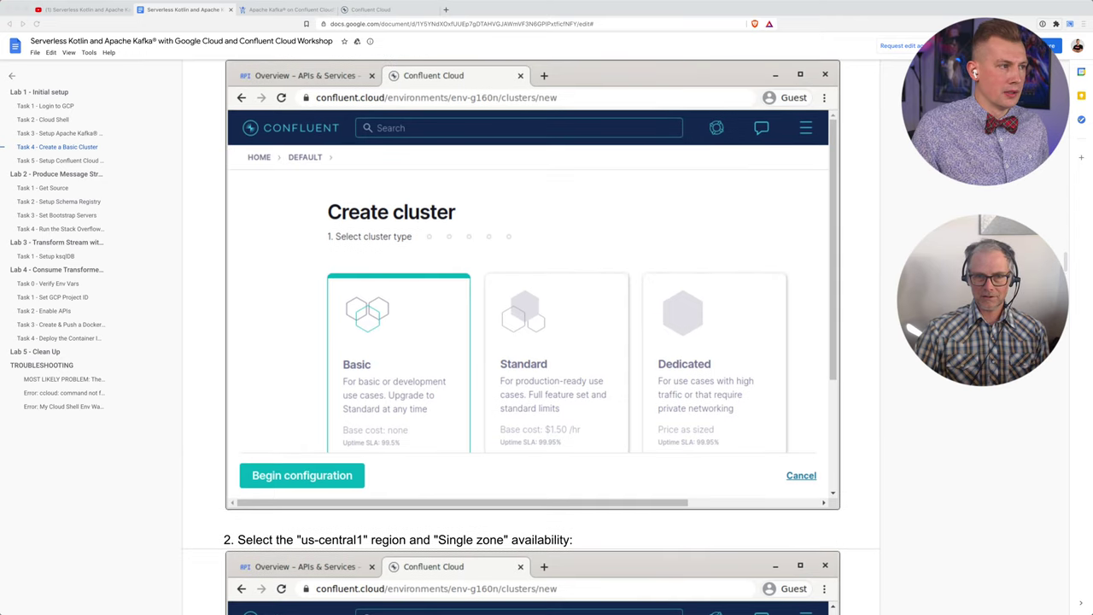
key("super+4")
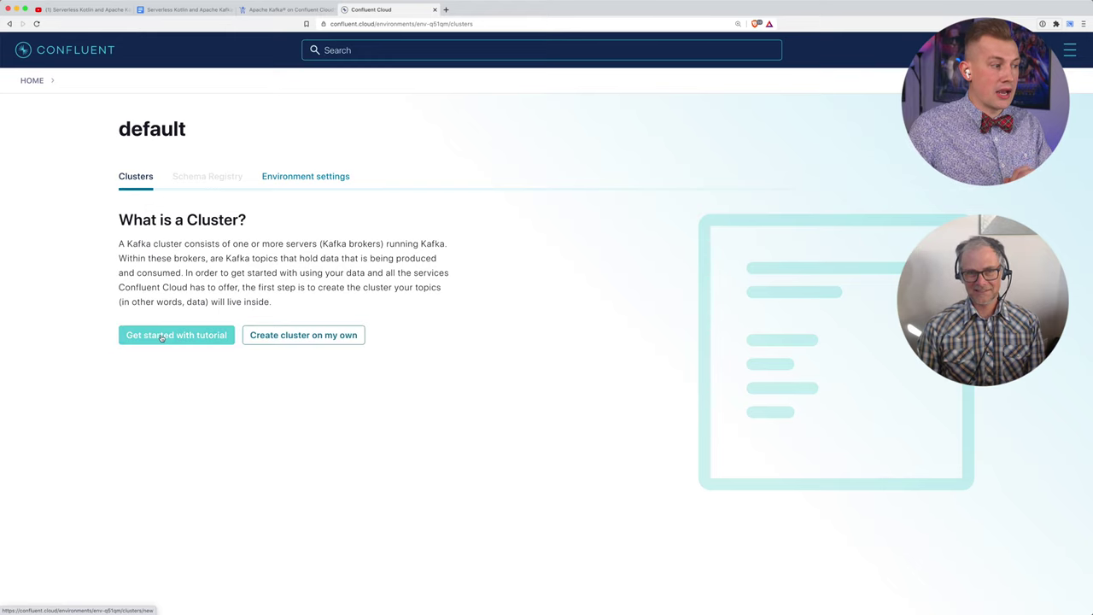
Step: Skip the guided tutorial, start a new cluster with the Basic type and begin configuration
left_click(160, 337)
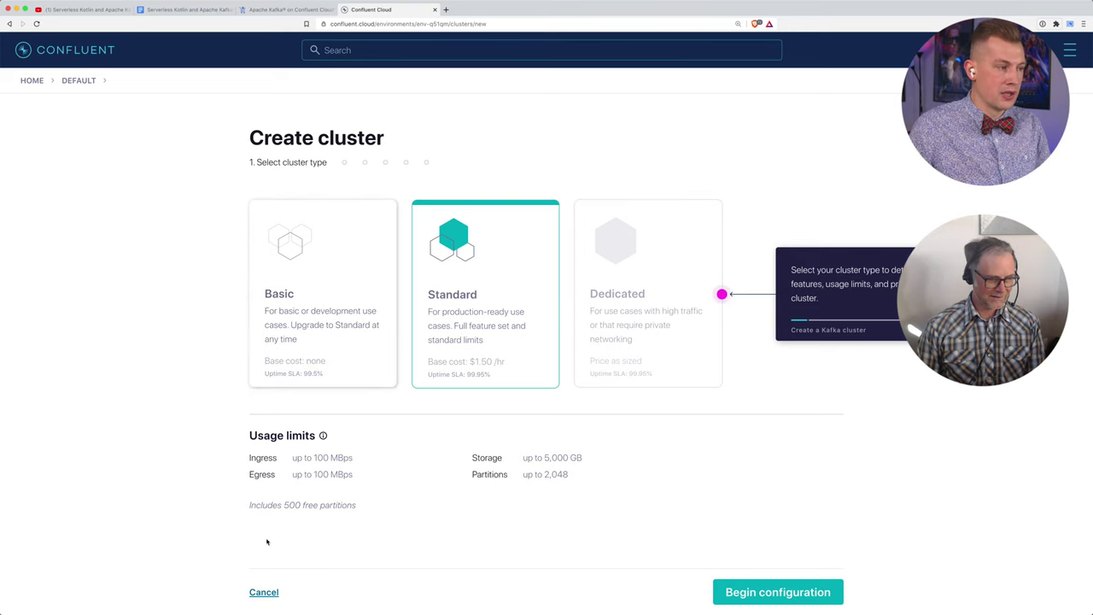
left_click(266, 592)
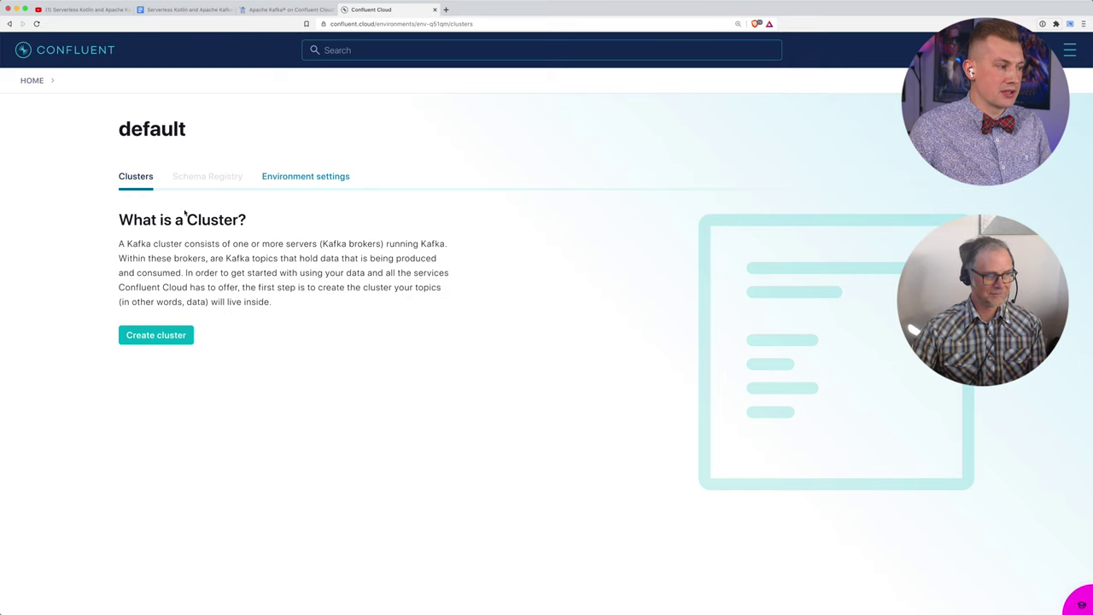
left_click(178, 335)
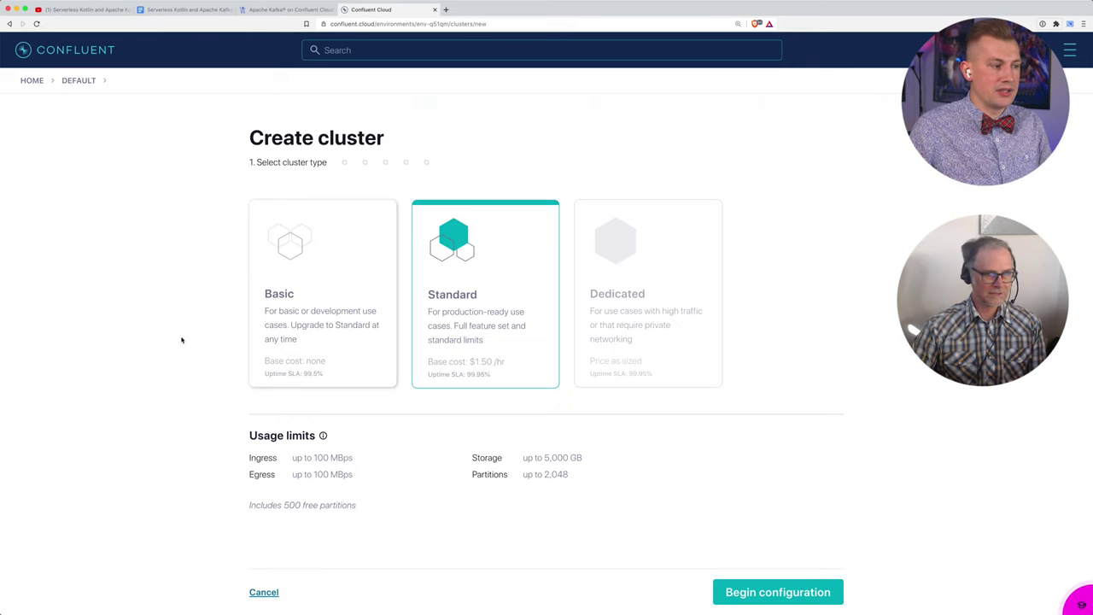
left_click(337, 318)
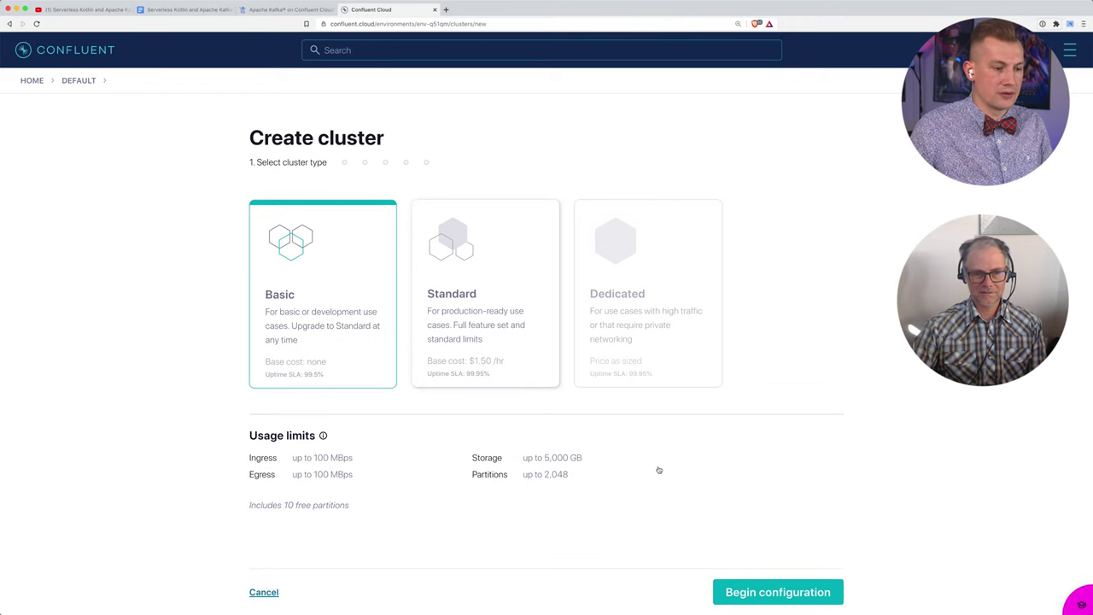
left_click(768, 593)
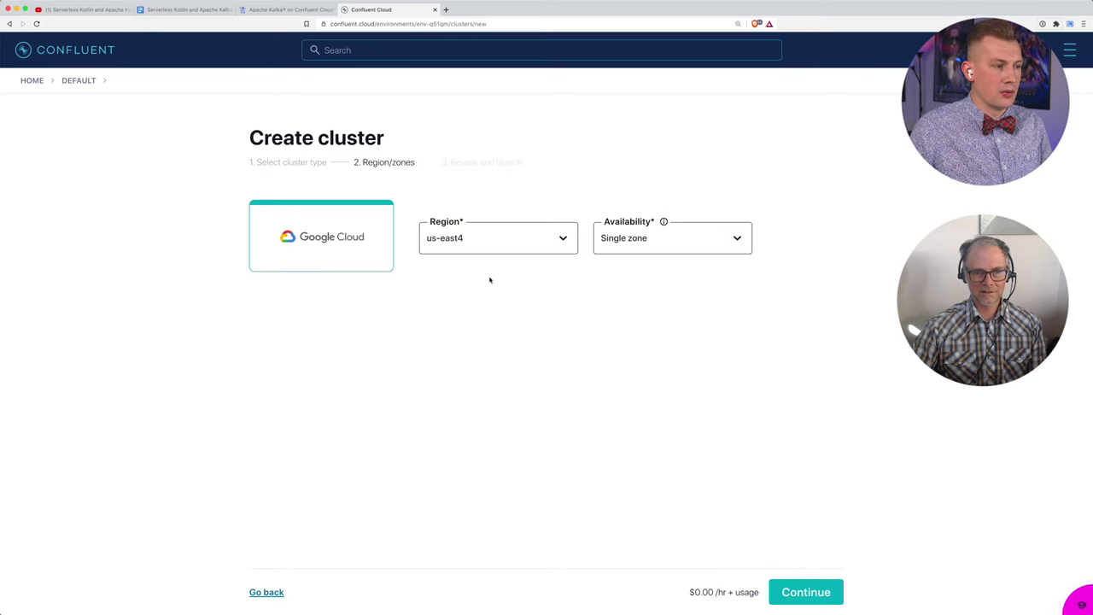
Step: Choose region us-central1 with Single zone availability, then go back to the cluster type step
left_click(461, 242)
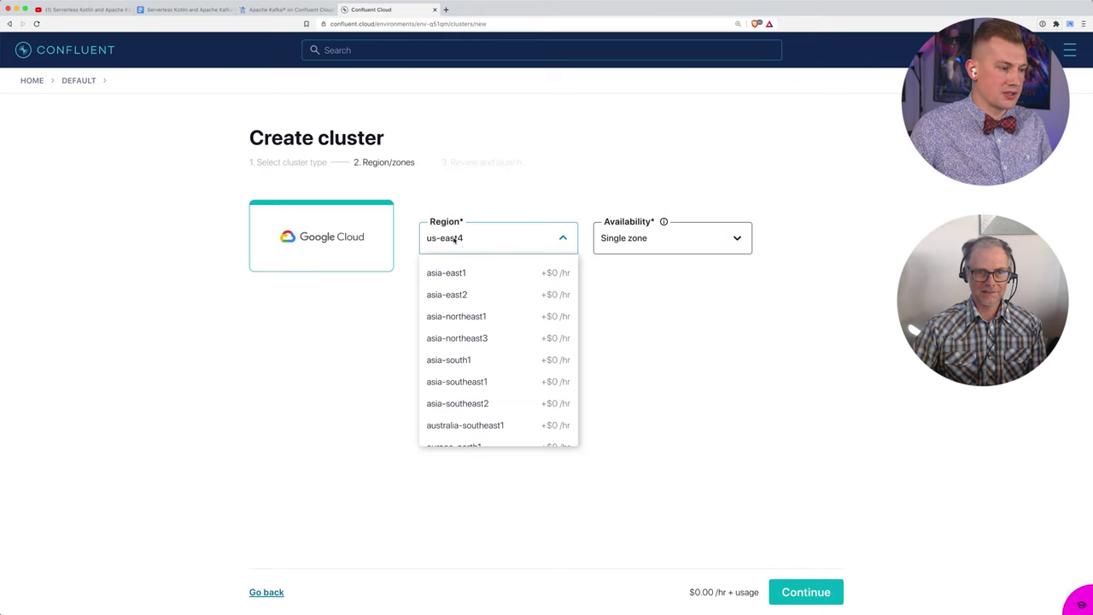
scroll(504, 268, "down", 5)
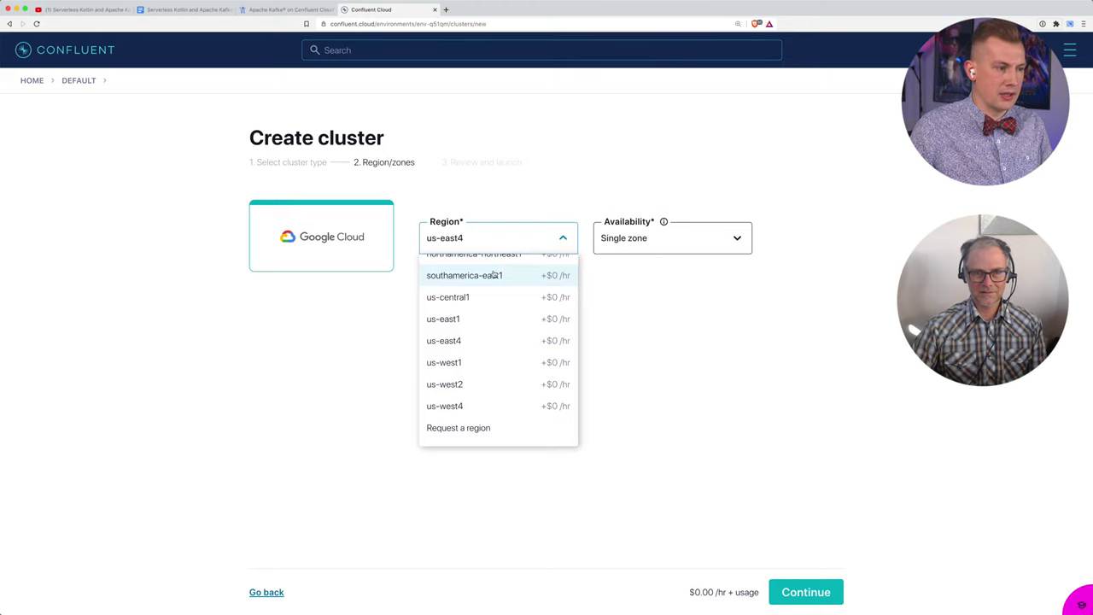
left_click(467, 298)
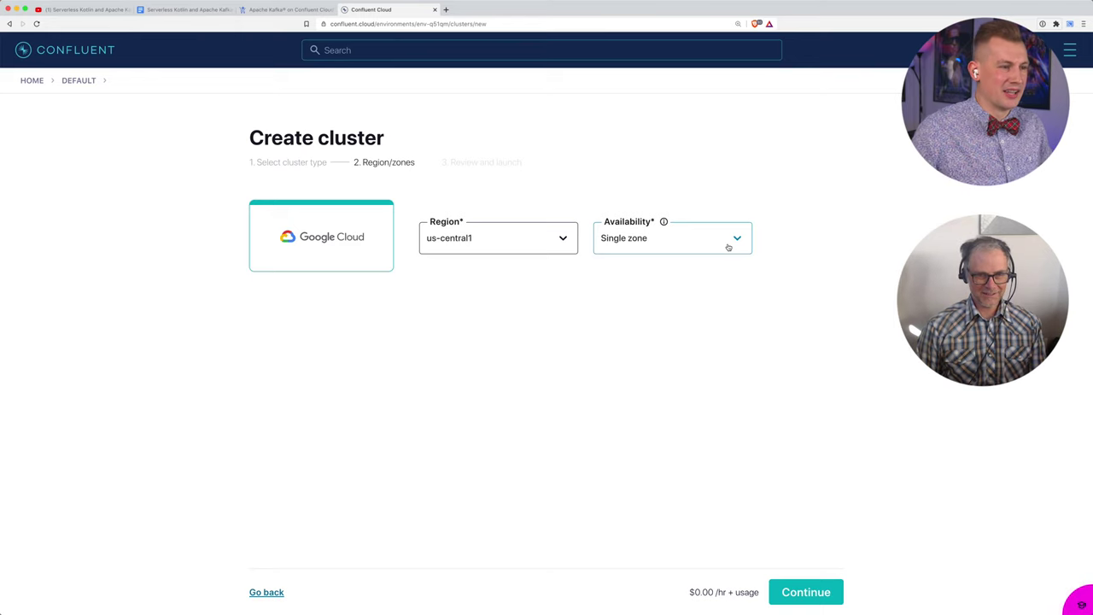
left_click(728, 247)
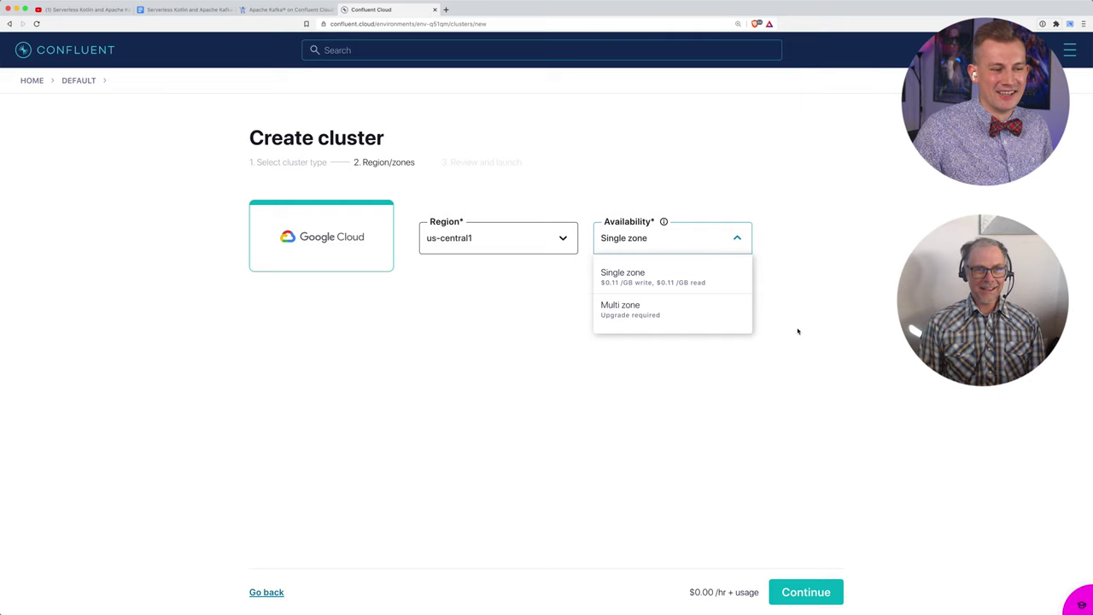
left_click(543, 425)
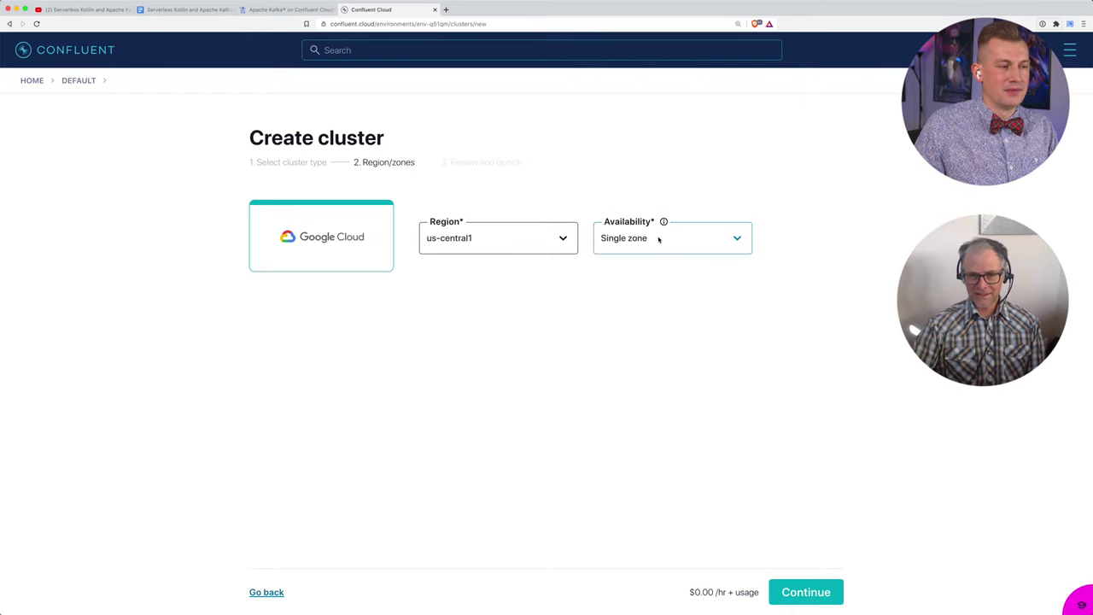
mouse_move(665, 224)
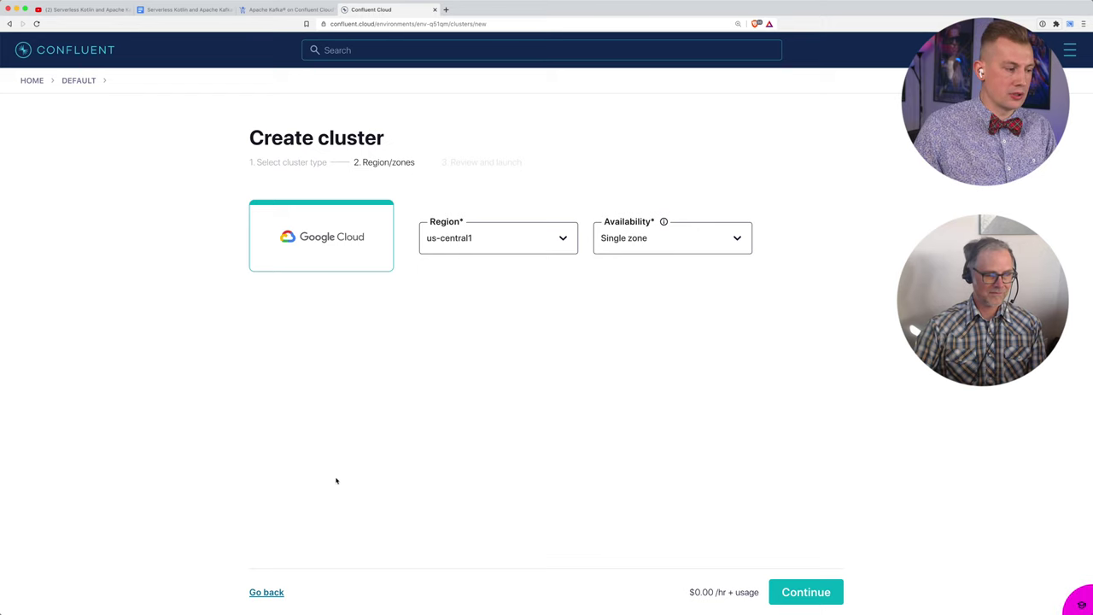
left_click(265, 592)
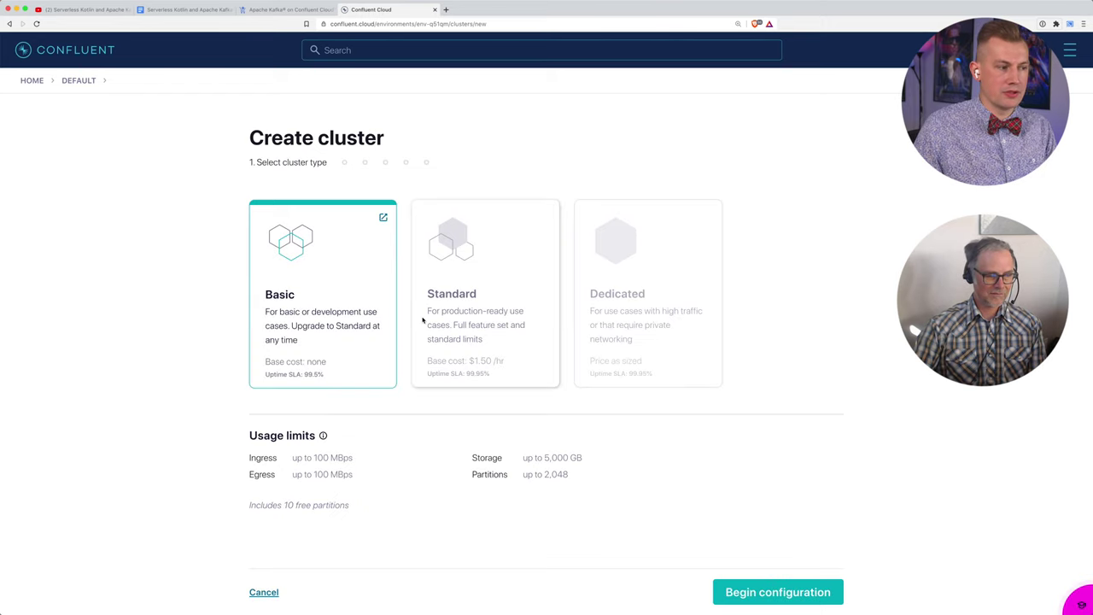
Step: Compare the Standard type, then reselect Basic and begin configuration
left_click(455, 329)
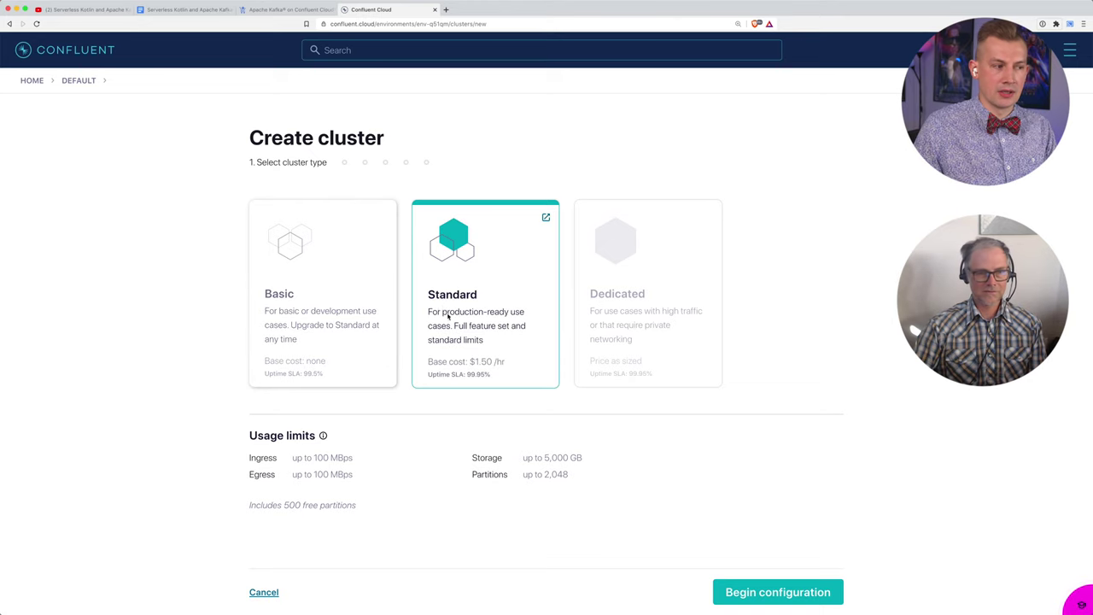
left_click_drag(428, 313, 517, 314)
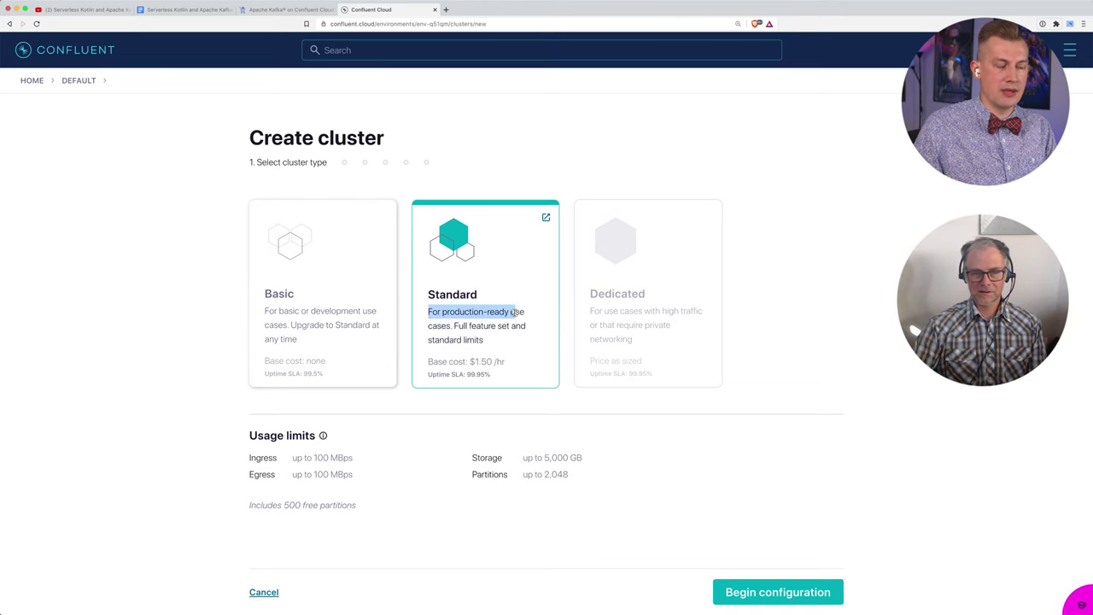
left_click(323, 256)
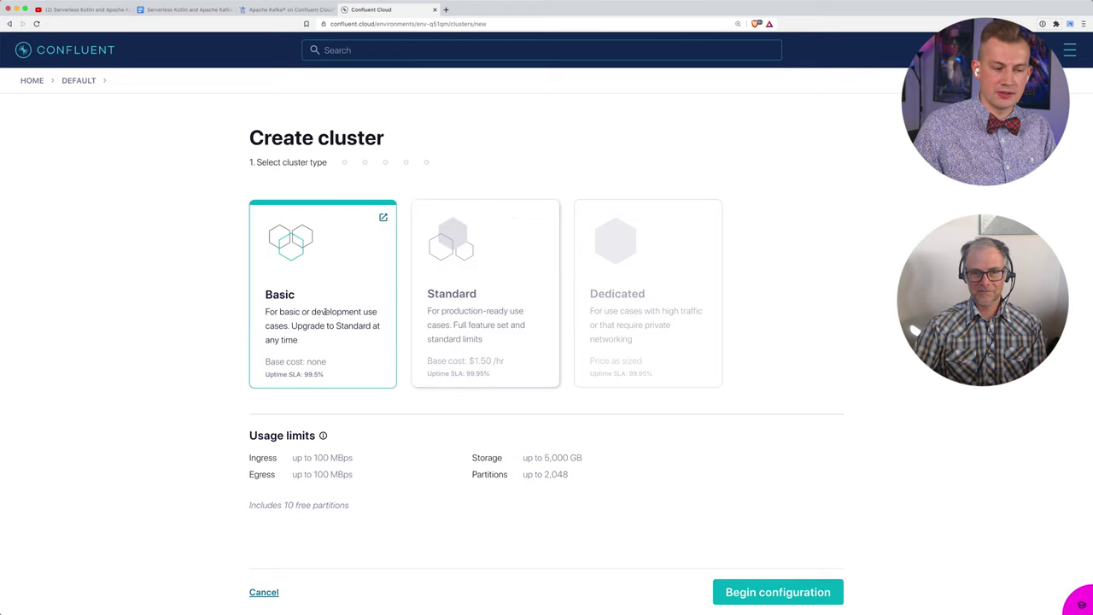
left_click(762, 592)
Step: Set the region to us-central1 and keep Single zone availability
left_click(530, 238)
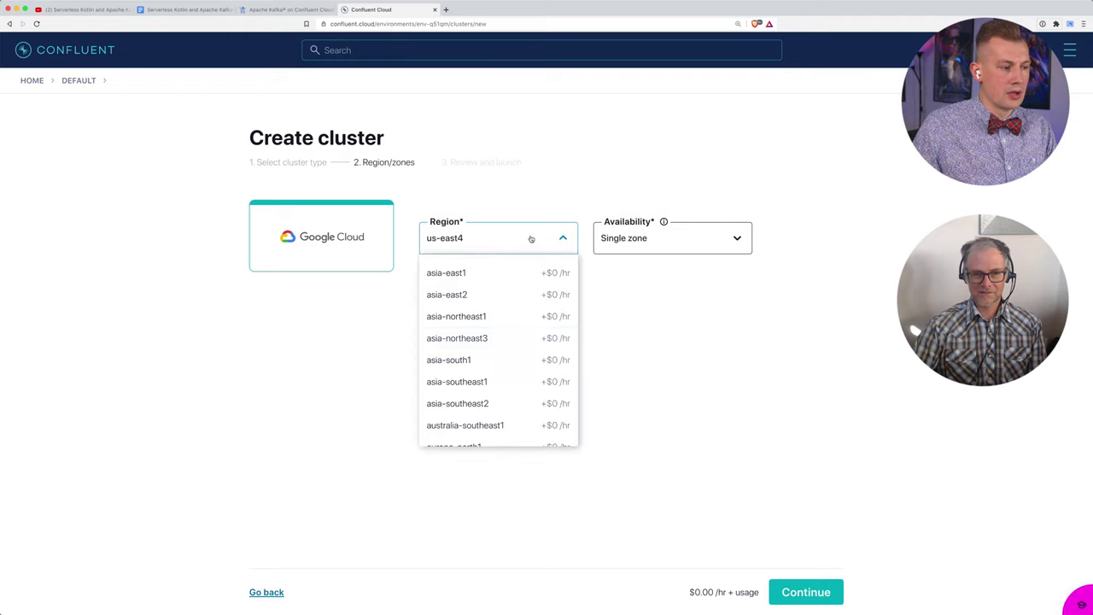
scroll(508, 337, "down", 3)
scroll(507, 338, "down", 5)
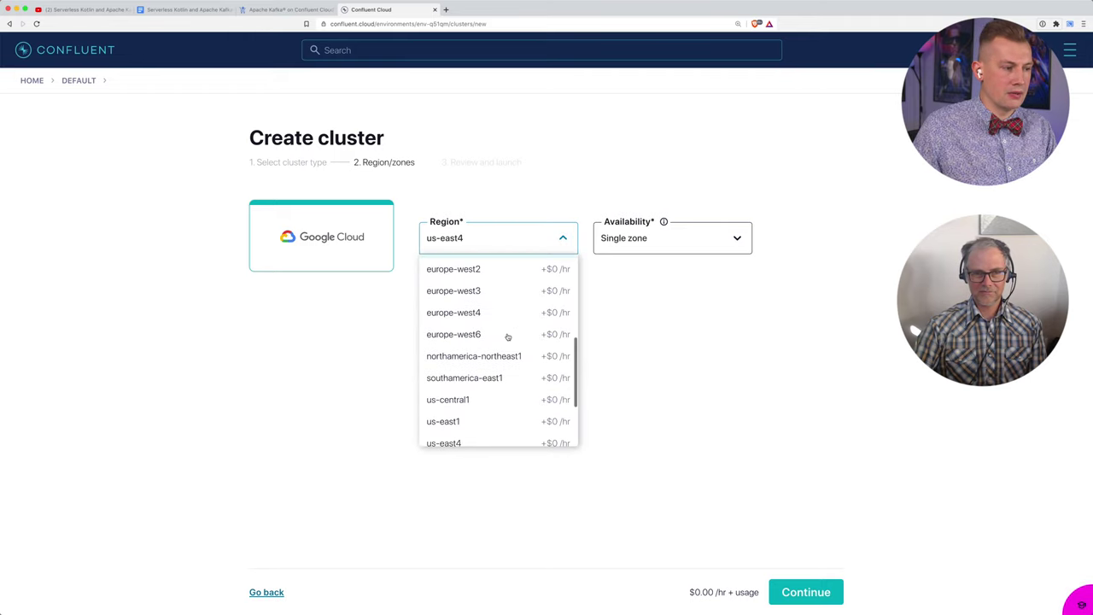
left_click(484, 343)
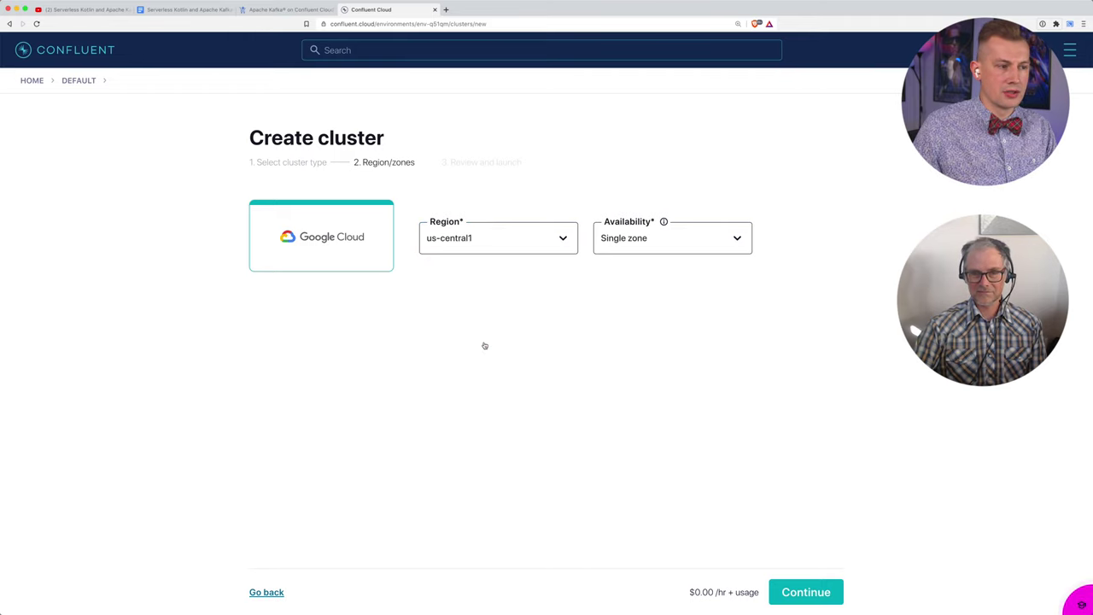
left_click(621, 238)
left_click(623, 273)
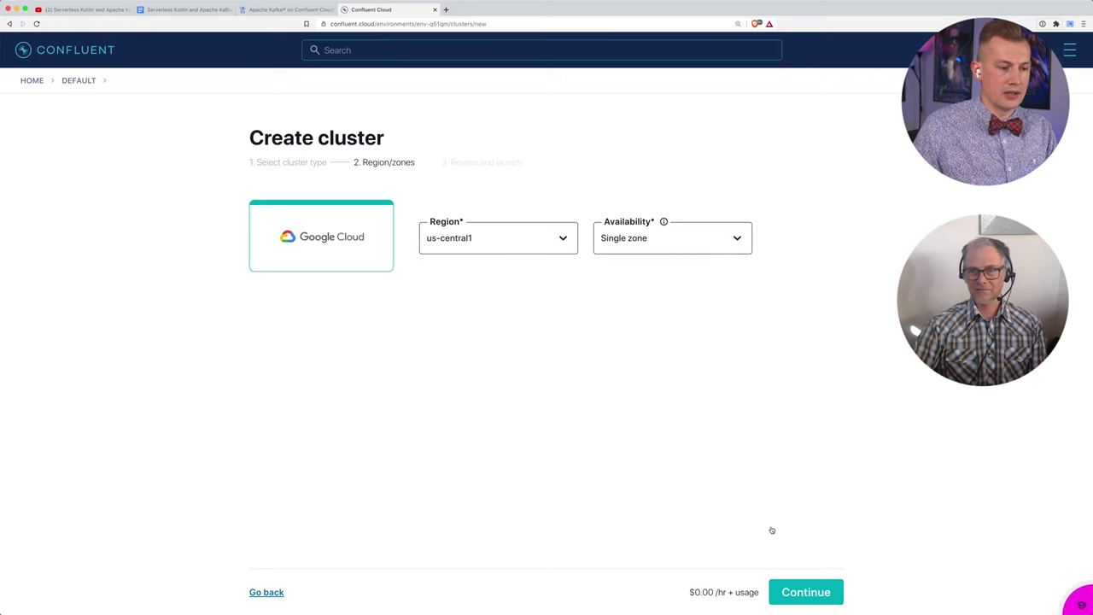
Step: Review cluster_0's configuration and cost, usage limits and uptime SLA tabs
left_click(788, 594)
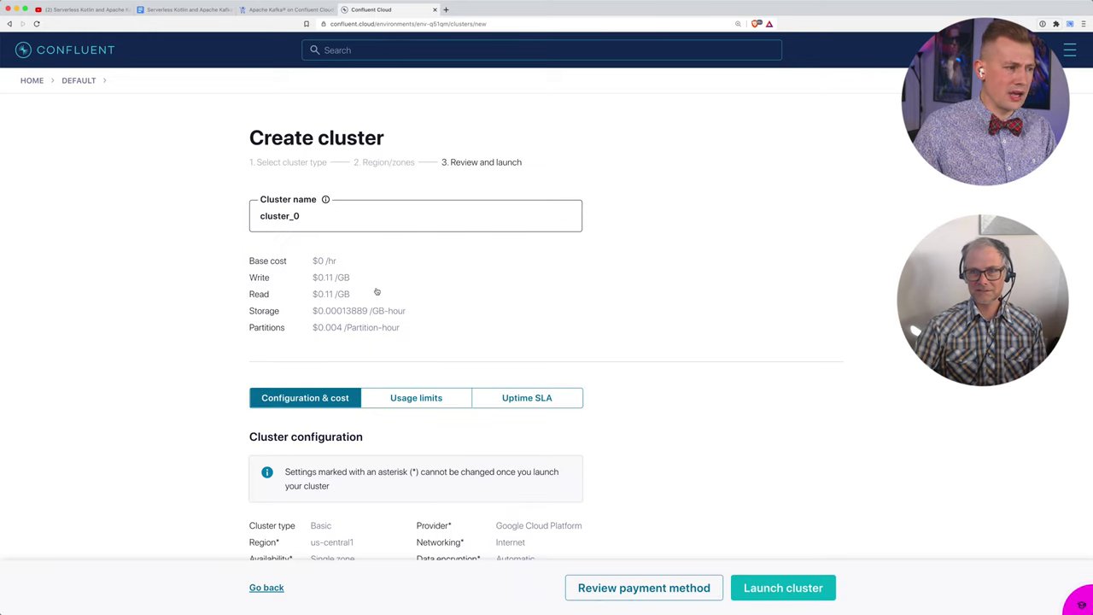
left_click(310, 219)
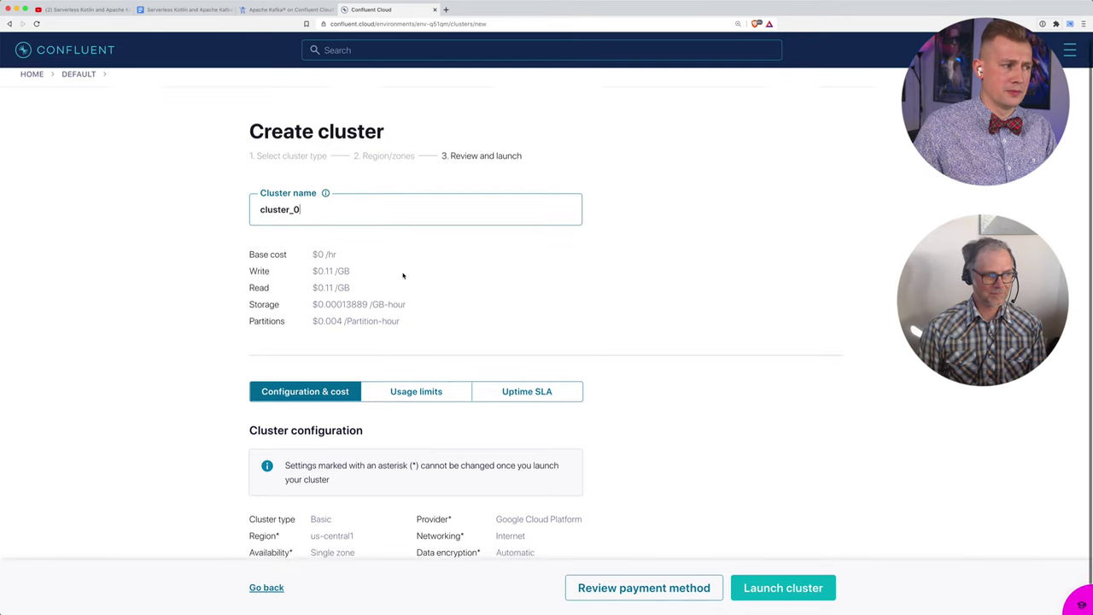
scroll(402, 274, "down", 1)
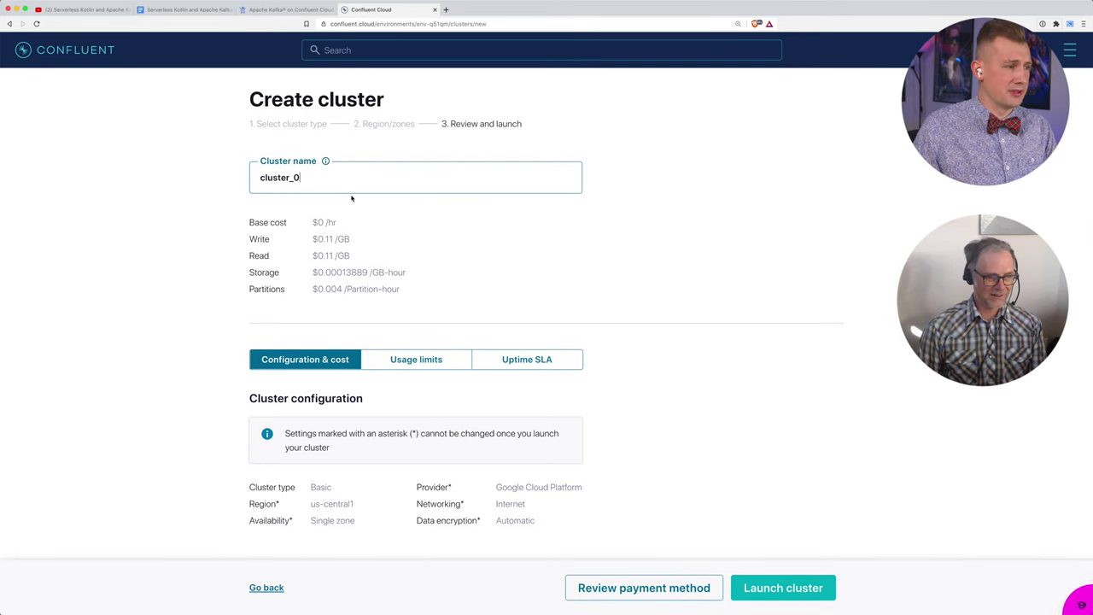
scroll(289, 248, "down", 1)
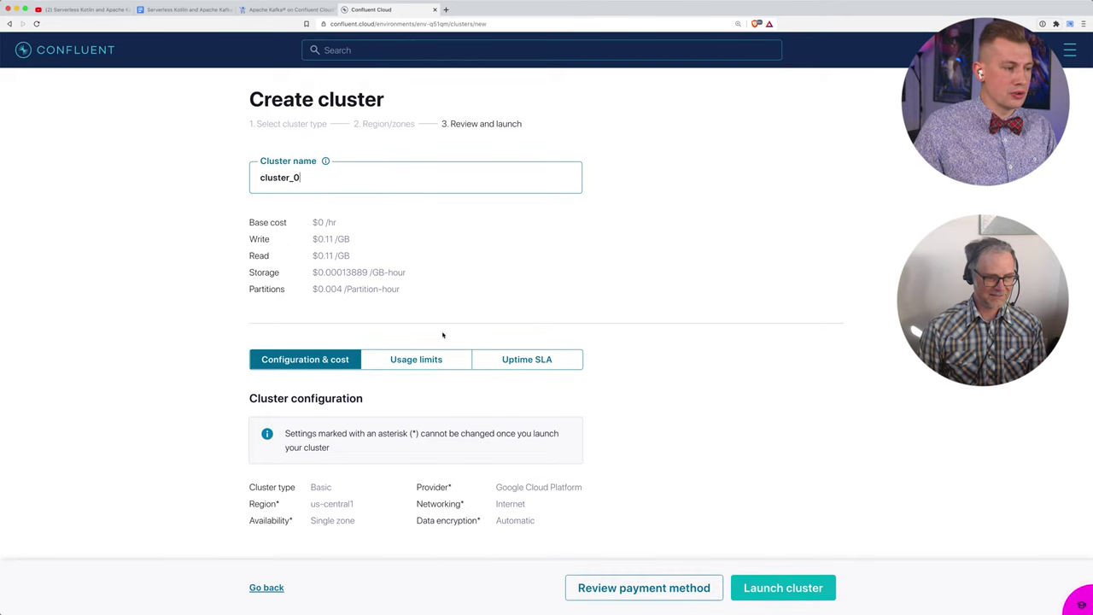
left_click(431, 359)
left_click(553, 364)
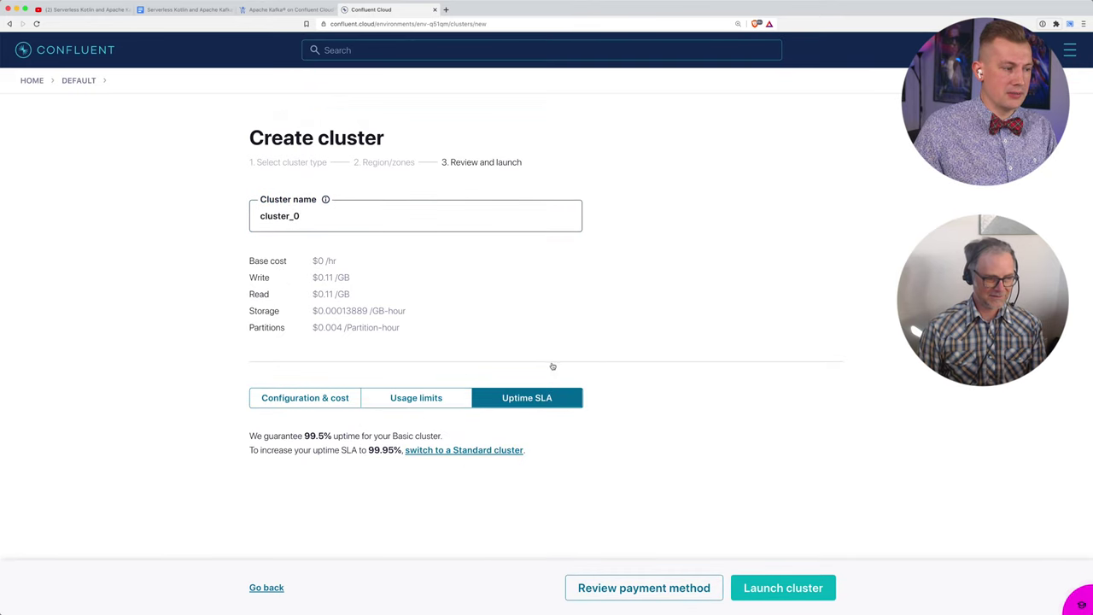
left_click(305, 404)
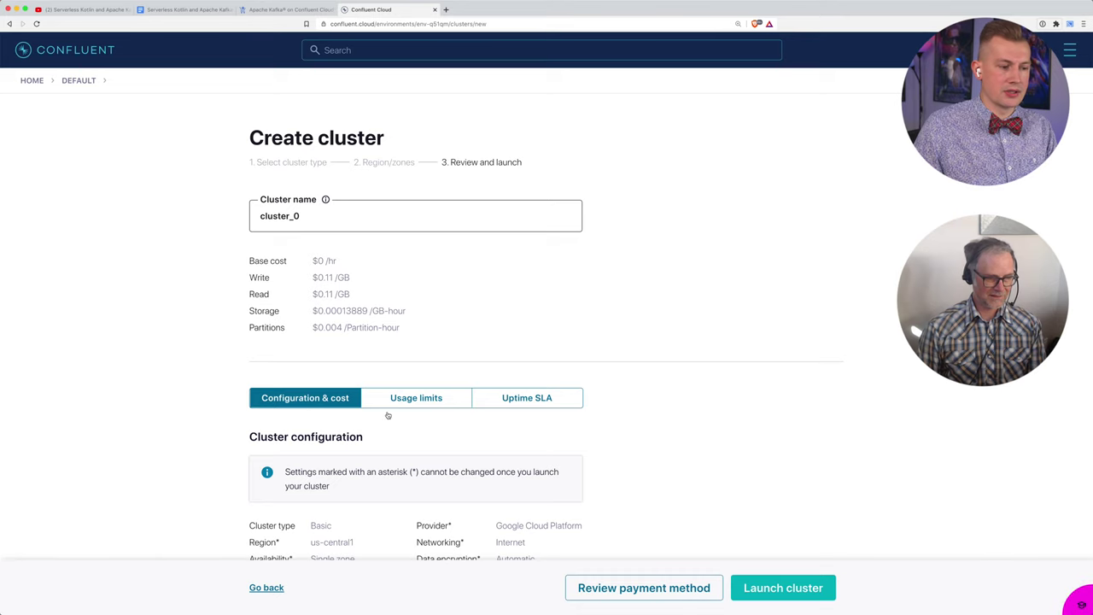
Step: Check the provider and networking details and launch the Basic cluster cluster_0
scroll(388, 414, "down", 1)
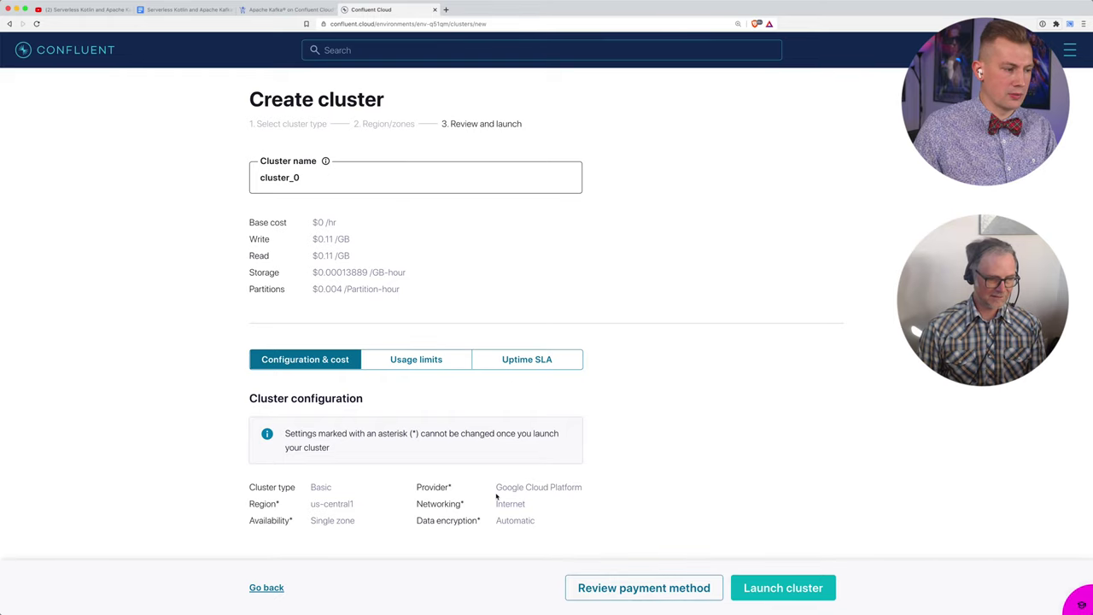
left_click_drag(497, 495, 589, 490)
left_click(539, 516)
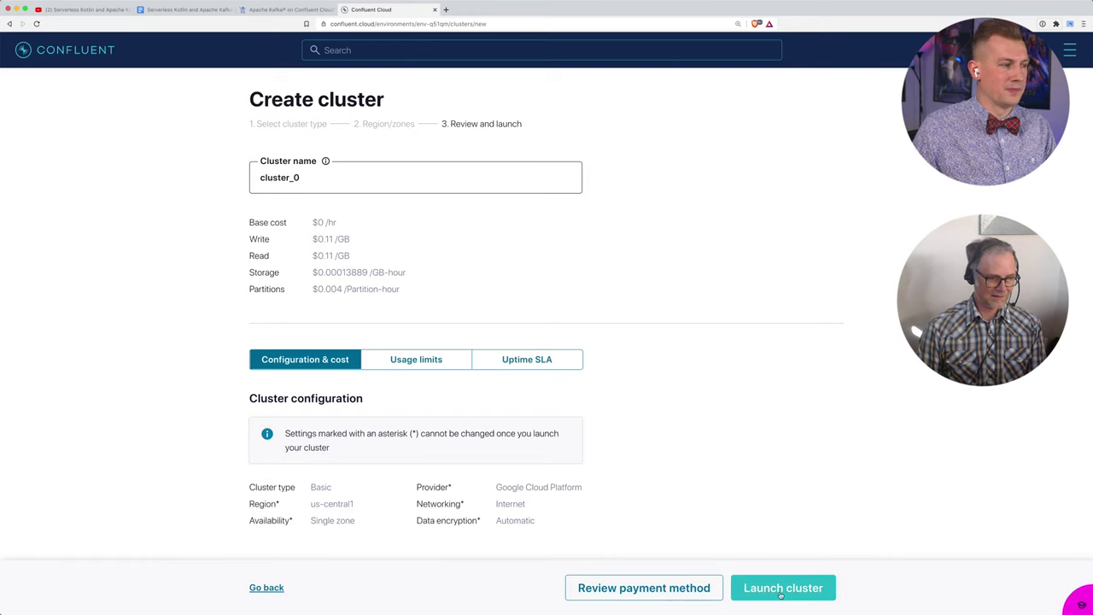
left_click(780, 595)
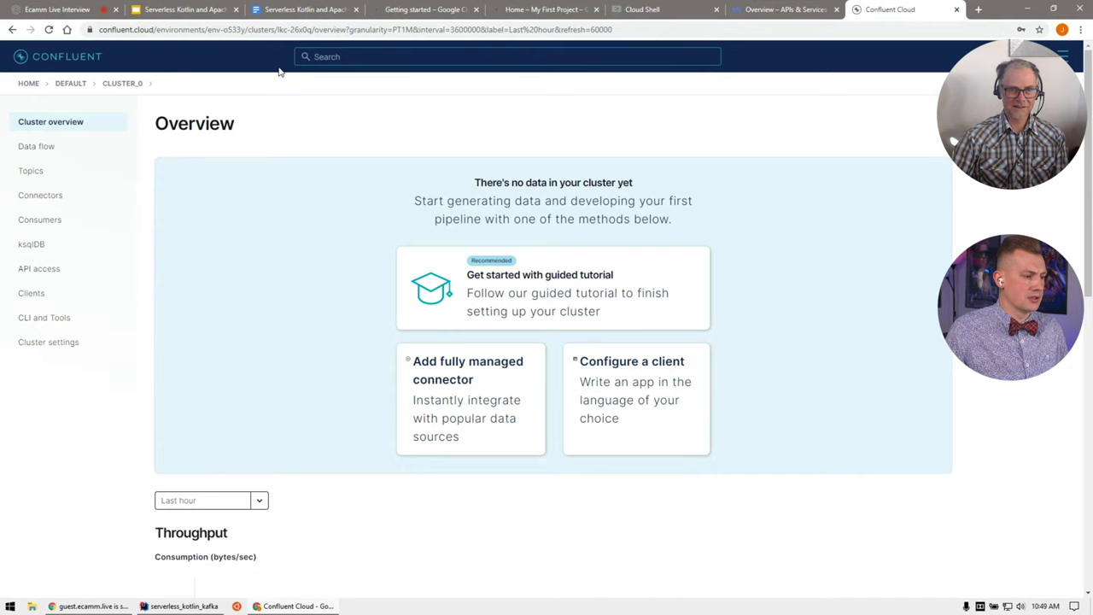
Step: Scroll the workshop doc to Task 5, Setup Confluent Cloud CLI, then switch to the Cloud Shell terminal
left_click(288, 9)
scroll(744, 331, "down", 12)
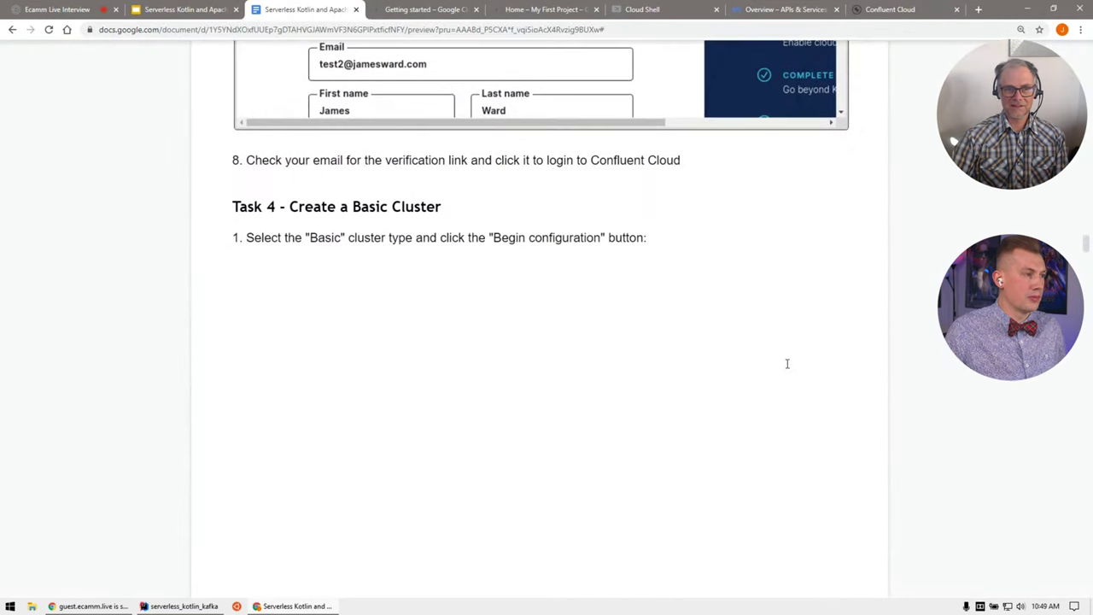
scroll(895, 409, "down", 12)
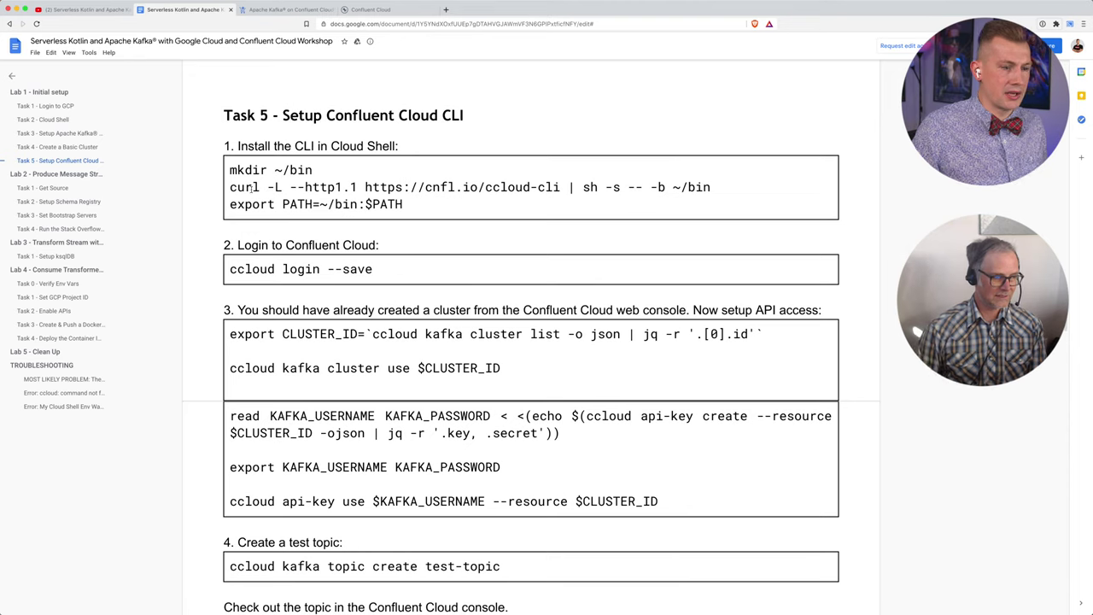
key("super+Tab")
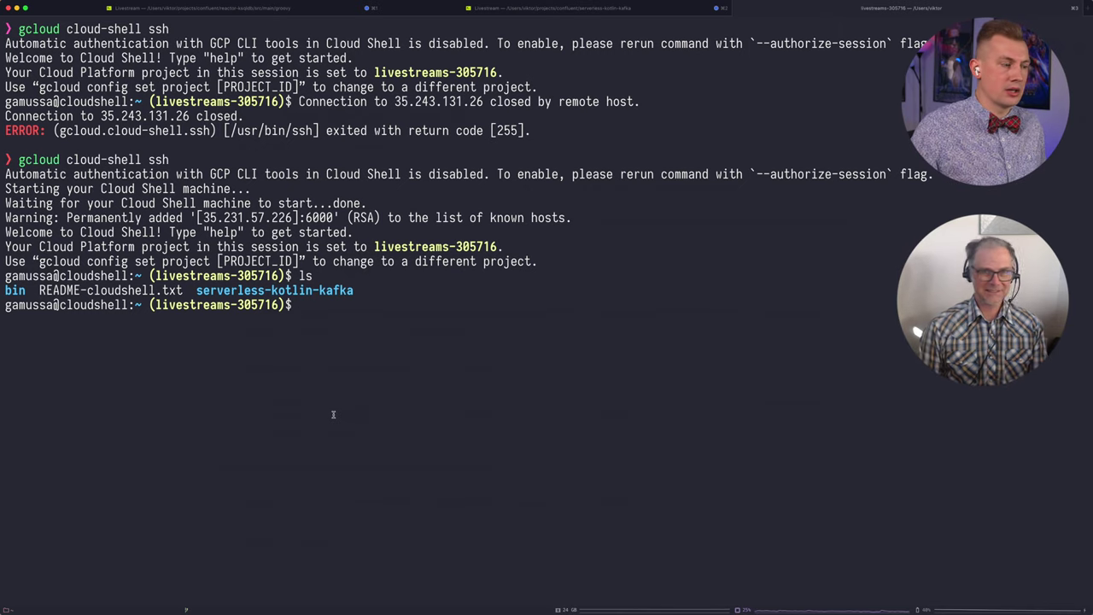
Step: Copy the mkdir ~/bin command from the doc and run it in Cloud Shell
key("super+Tab")
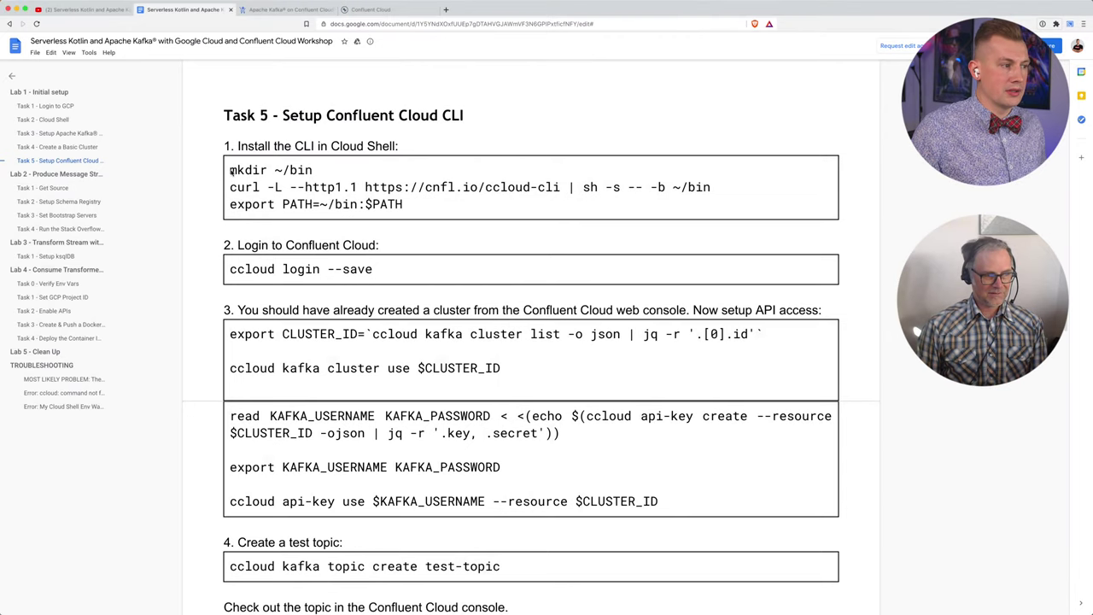
triple_click(350, 170)
key("super+c")
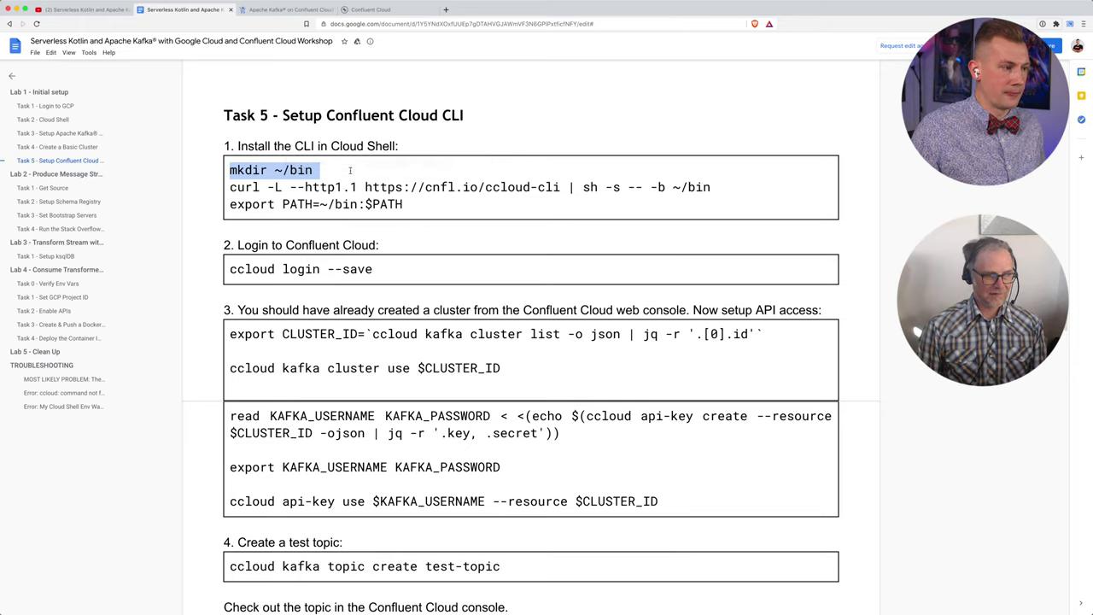
key("super+Tab")
key("super+v")
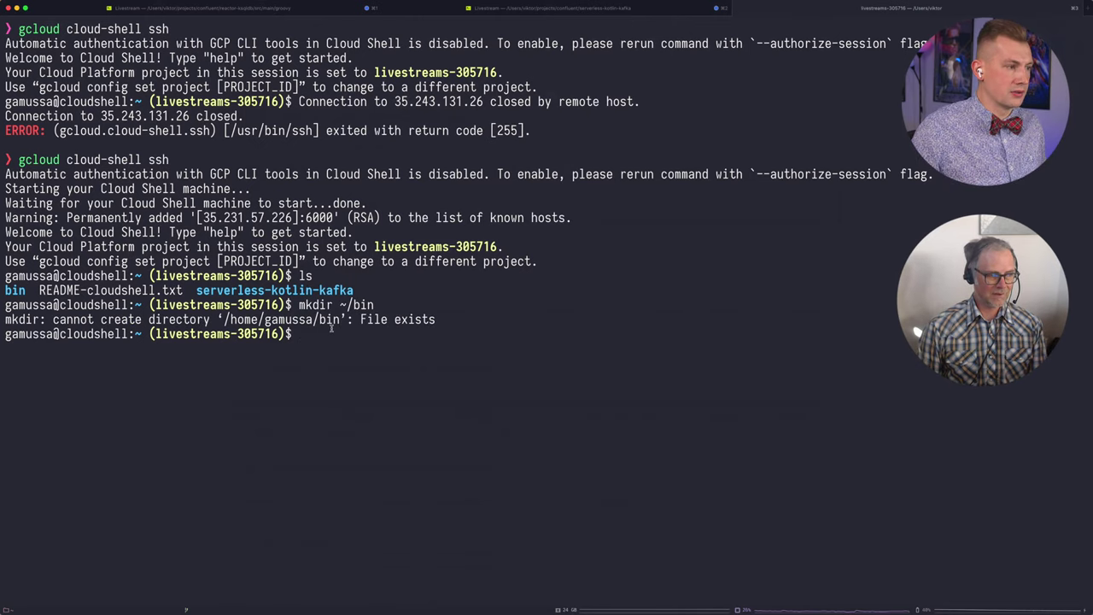
Step: Run the doc's curl command to install the ccloud CLI into ~/bin
key("super+Tab")
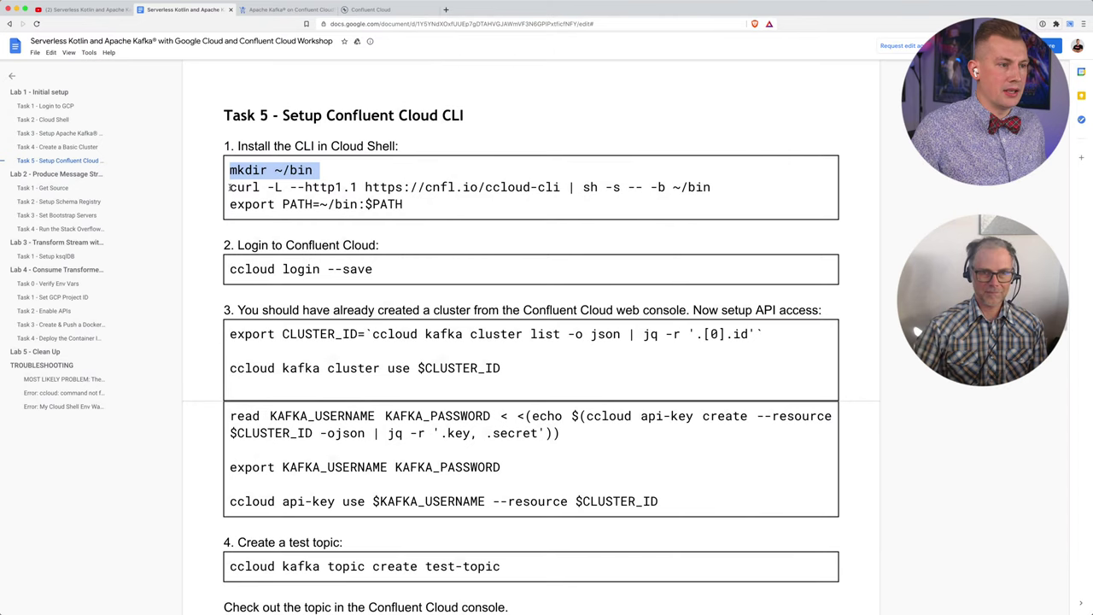
left_click_drag(230, 187, 713, 190)
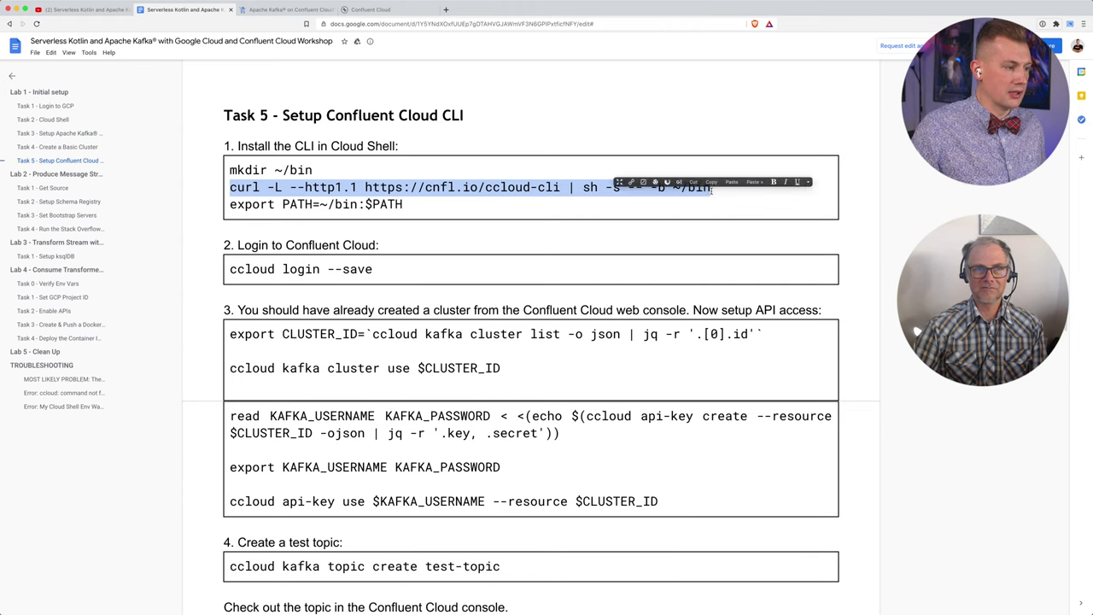
key("super+c")
key("super+Tab")
key("super+v")
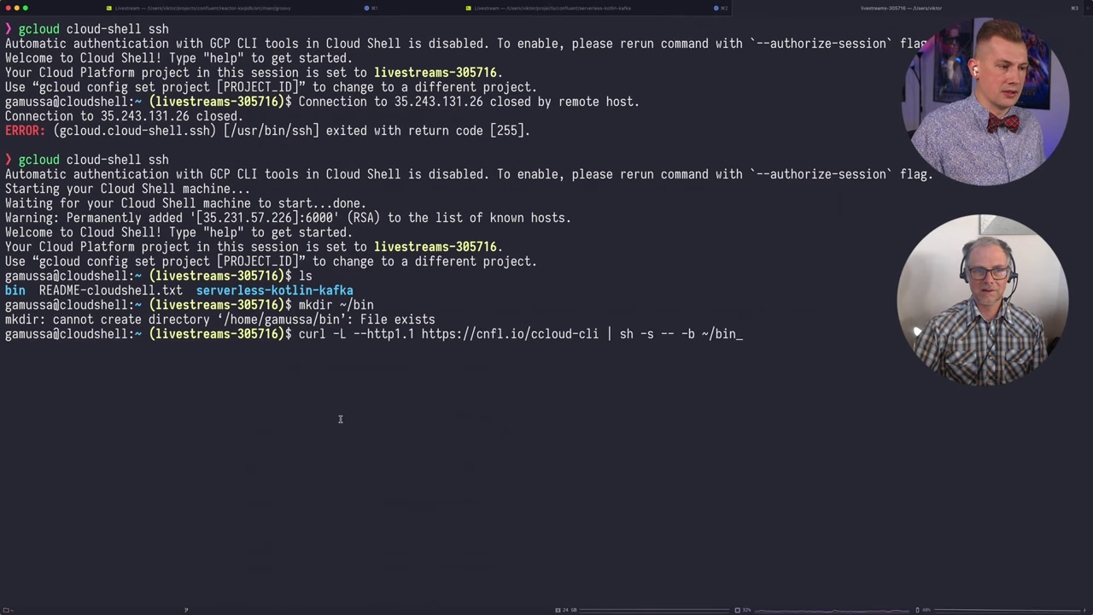
key("Return")
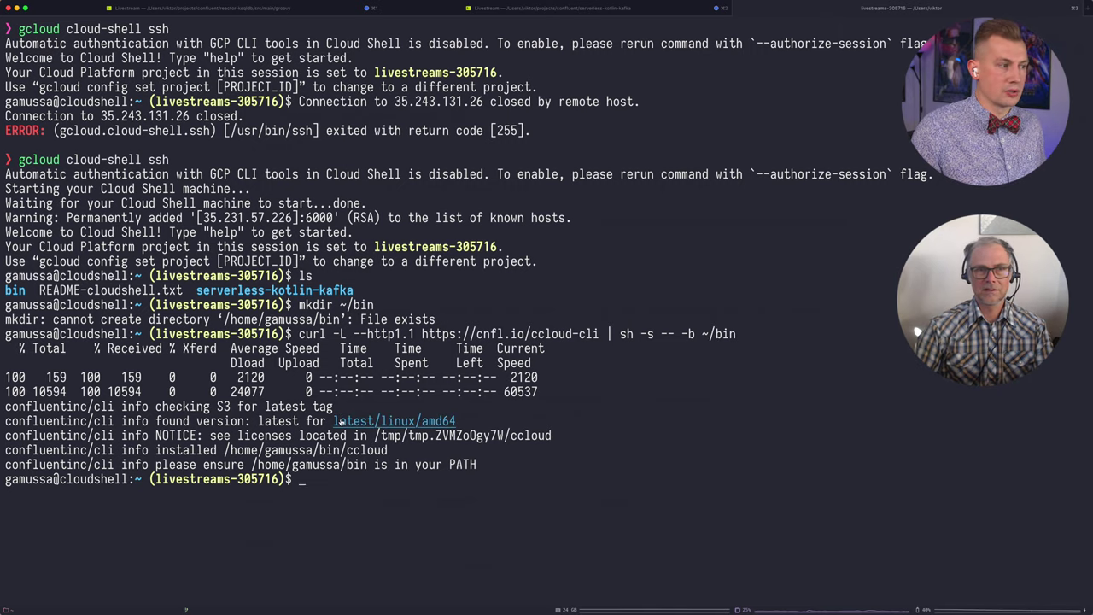
Step: Run export PATH=~/bin:$PATH to add ~/bin to the PATH
key("super+Tab")
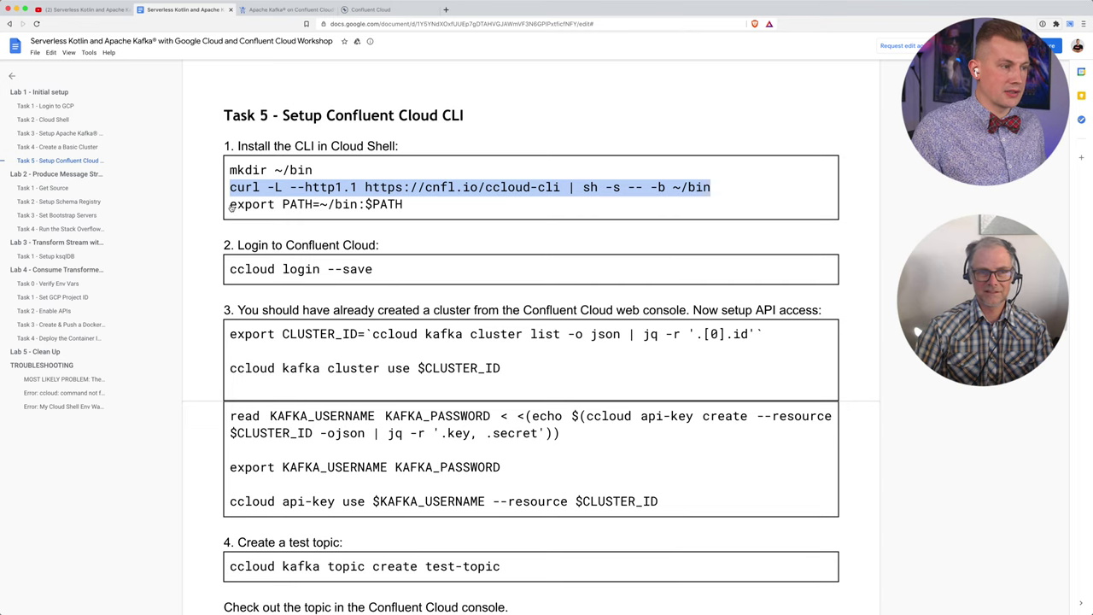
left_click_drag(230, 206, 409, 206)
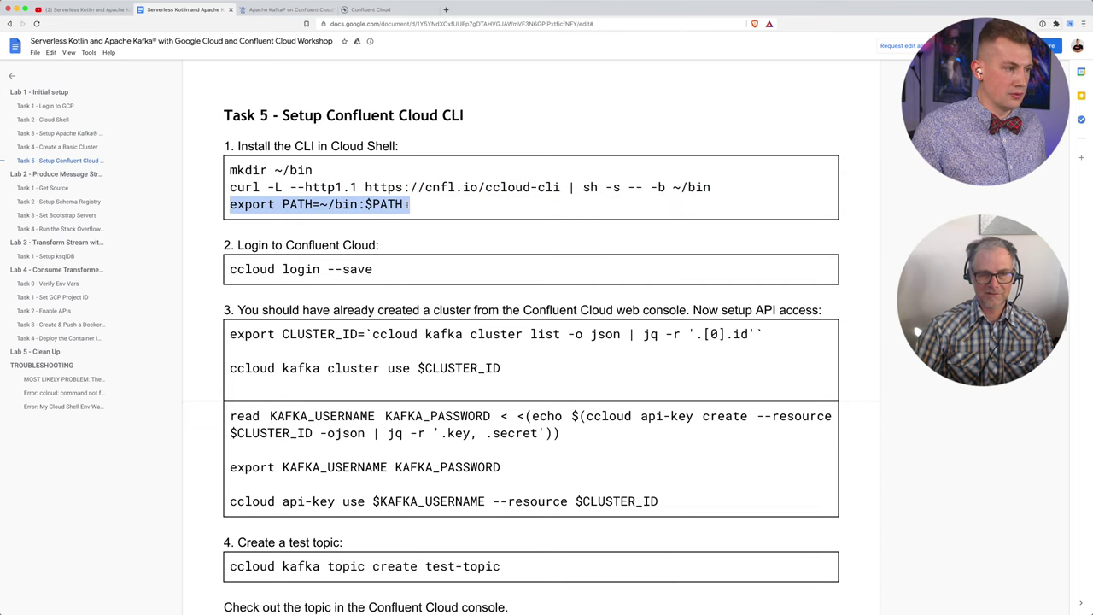
key("super+Tab")
key("super+v")
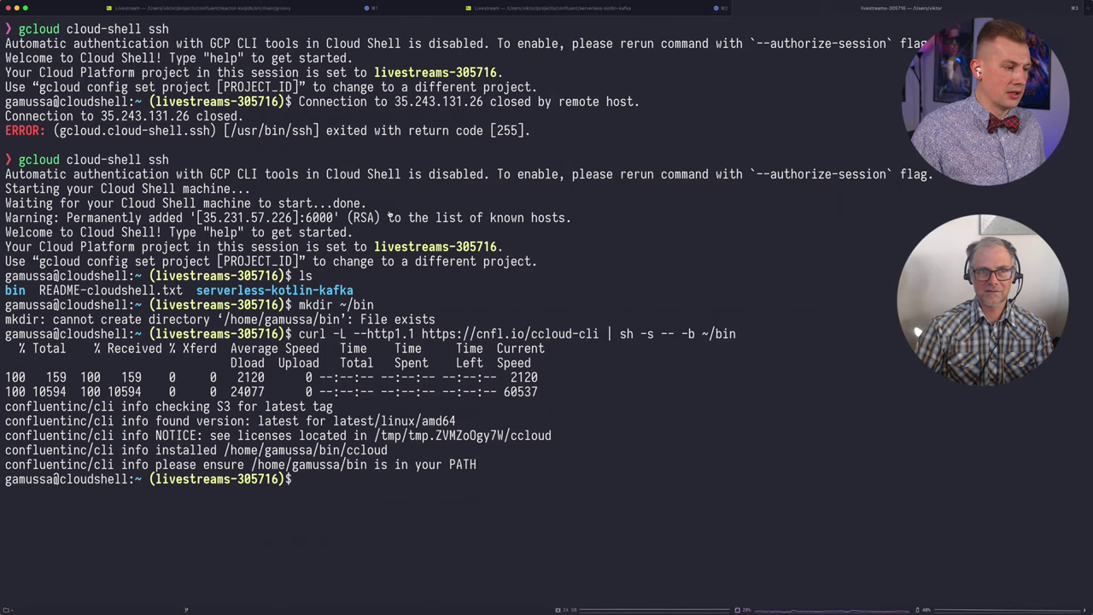
key("Return")
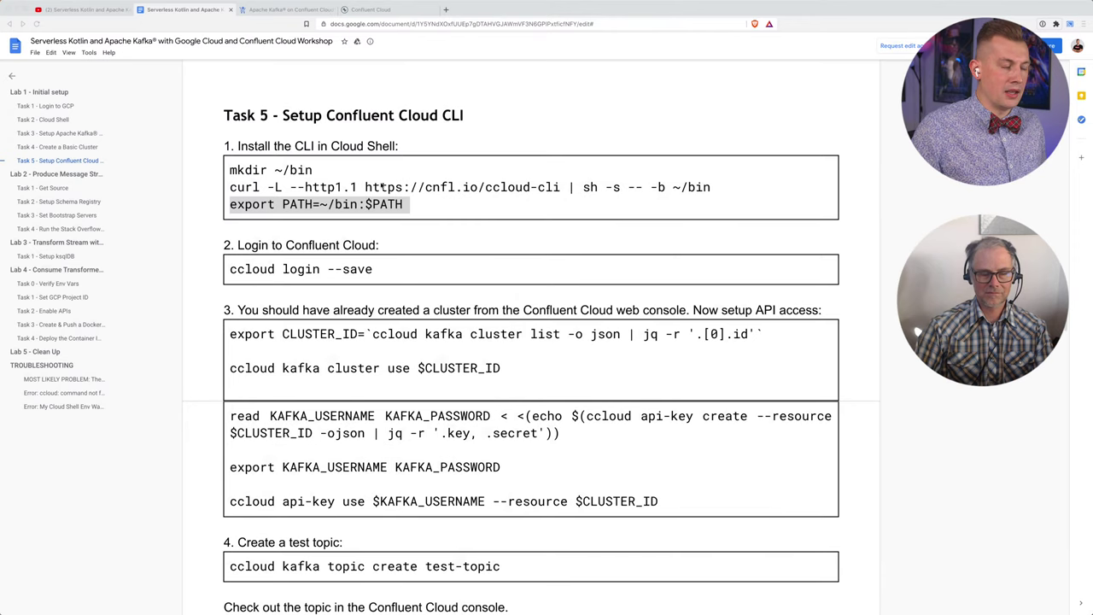
scroll(394, 177, "down", 2)
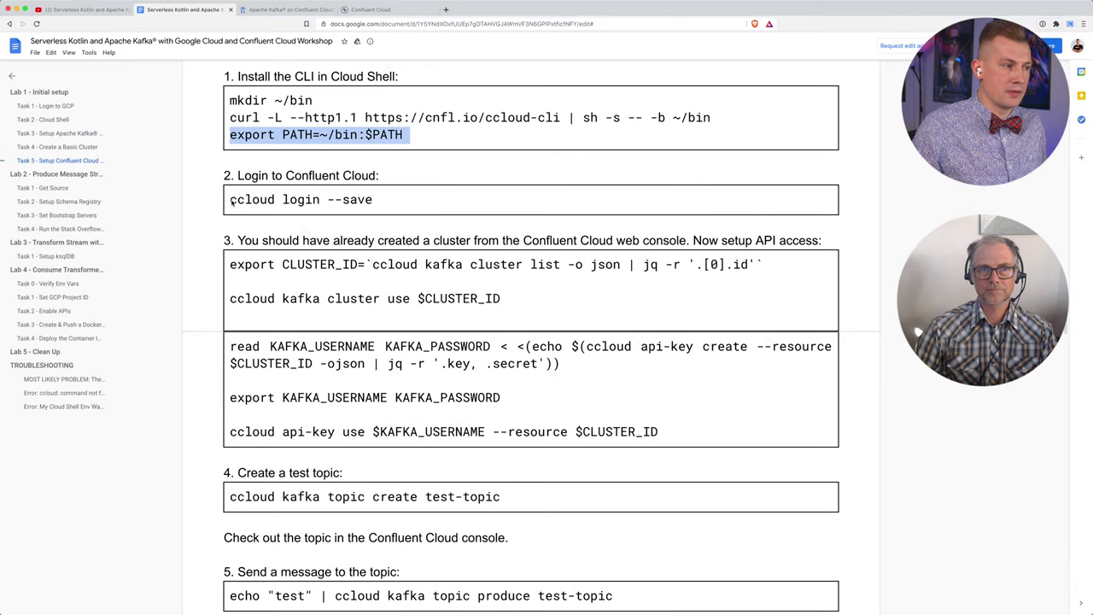
Step: Run 'ccloud login --save' in Cloud Shell and confirm the logged-in account
left_click_drag(231, 201, 420, 210)
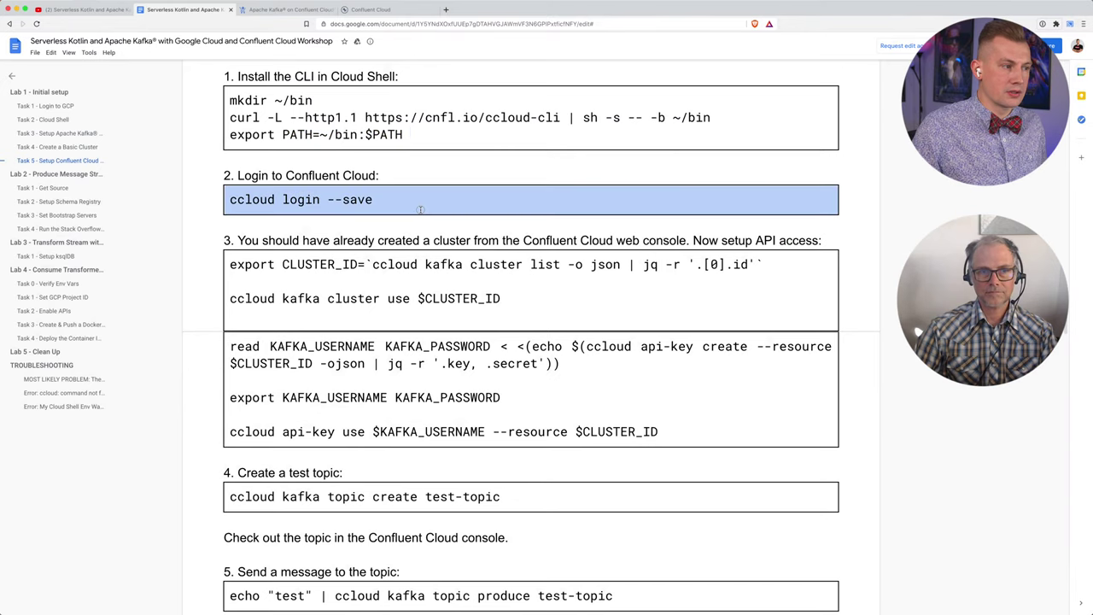
triple_click(377, 201)
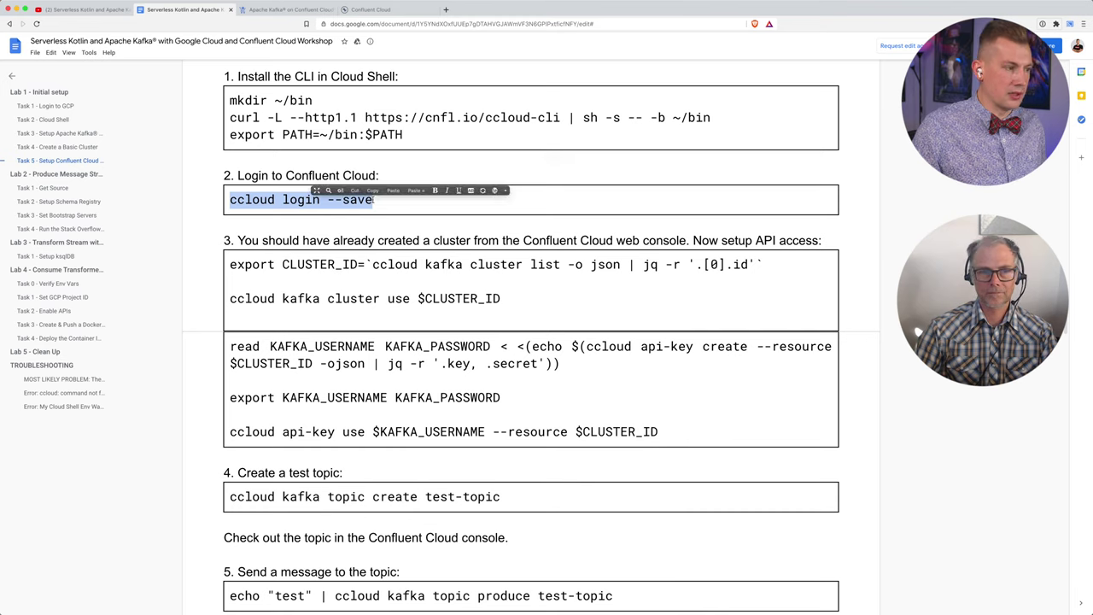
key("super+Tab")
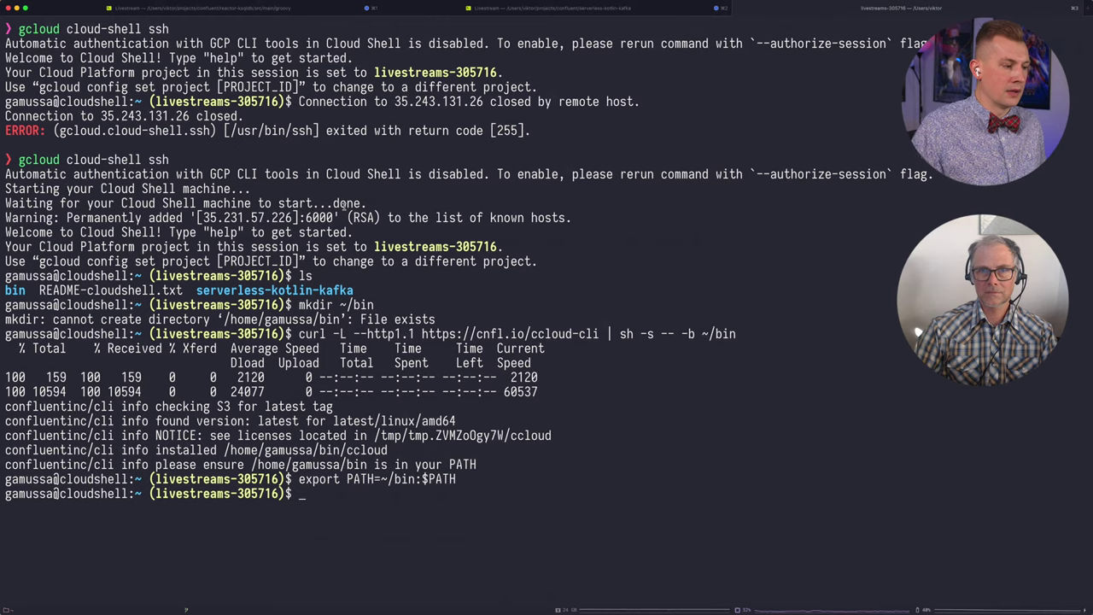
key("super+v")
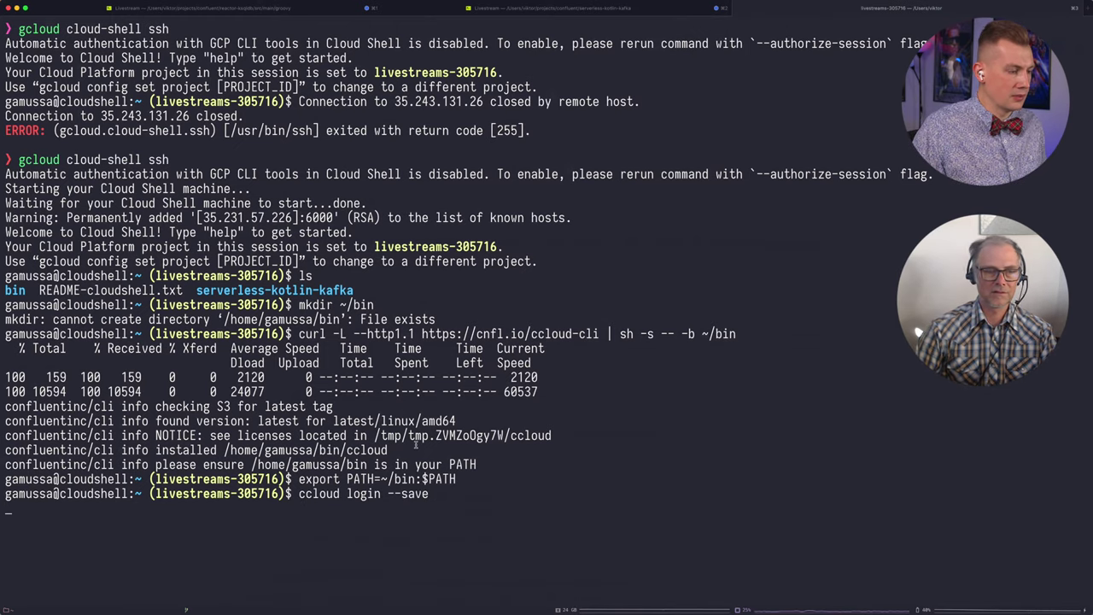
key("Return")
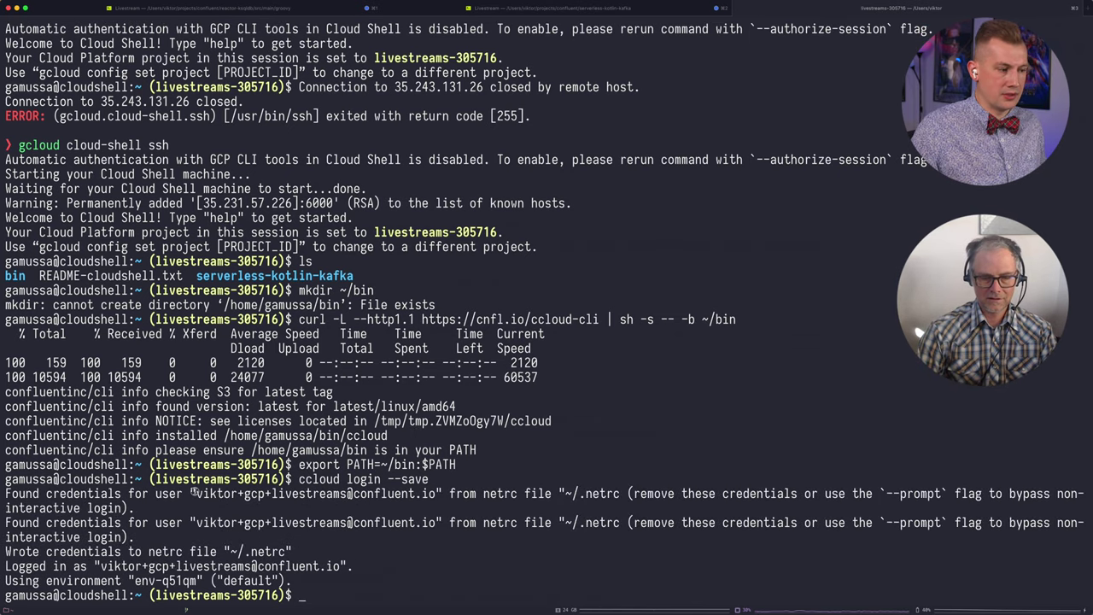
left_click_drag(199, 493, 438, 494)
left_click(406, 518)
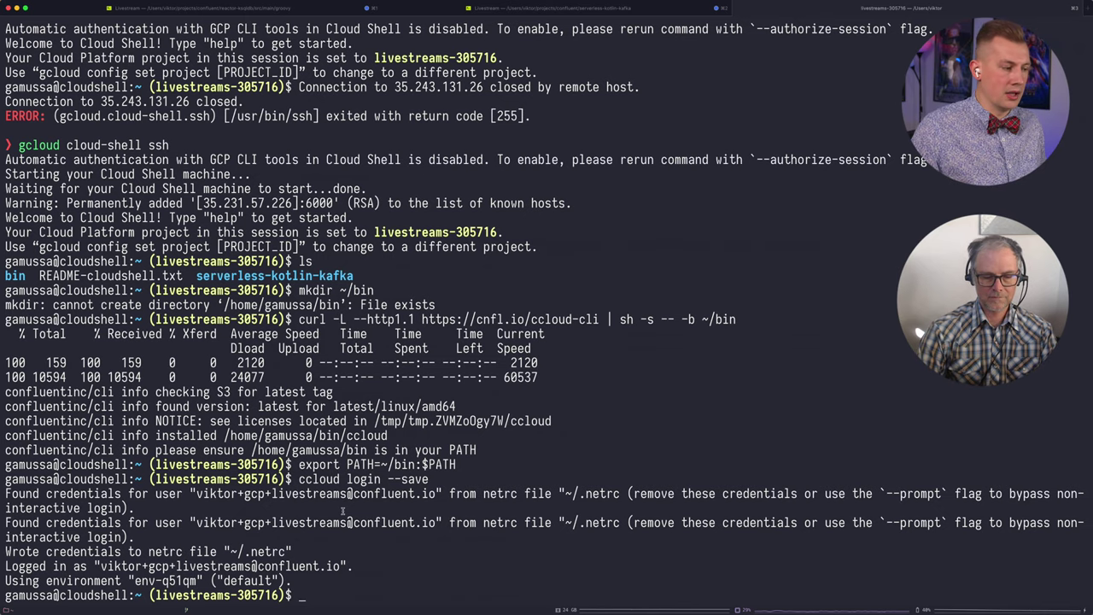
Step: Copy the export CLUSTER_ID command from the workshop doc
key("super+Tab")
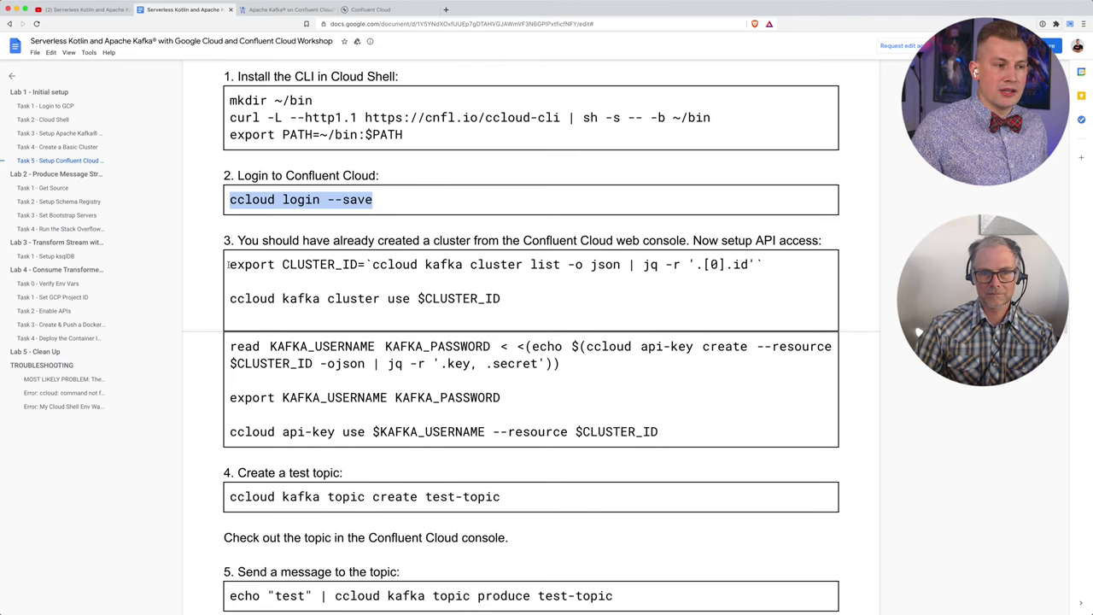
left_click_drag(228, 265, 773, 265)
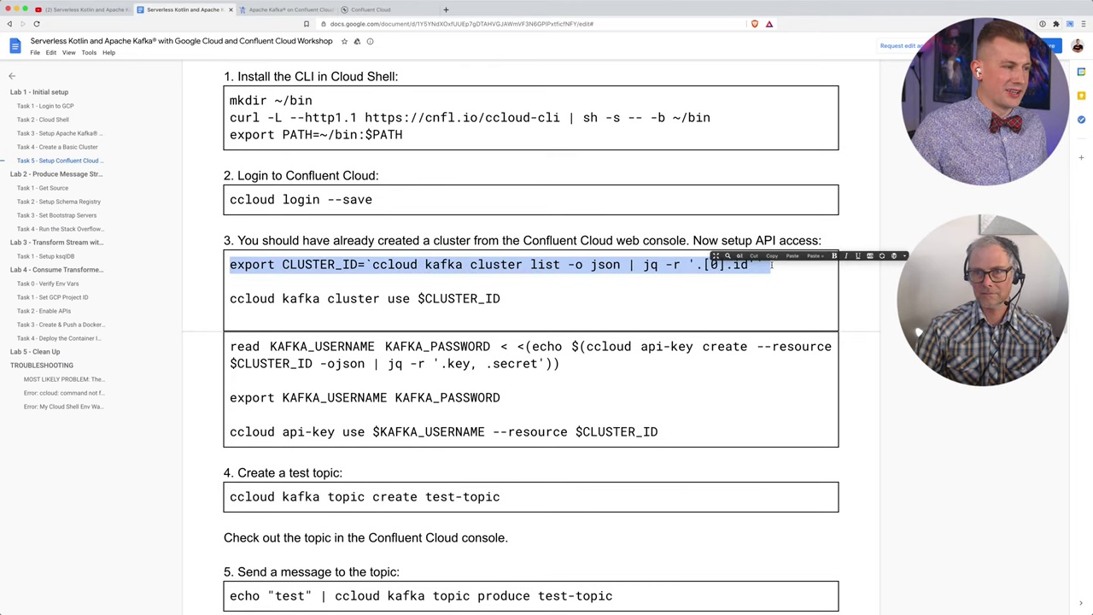
key("super+c")
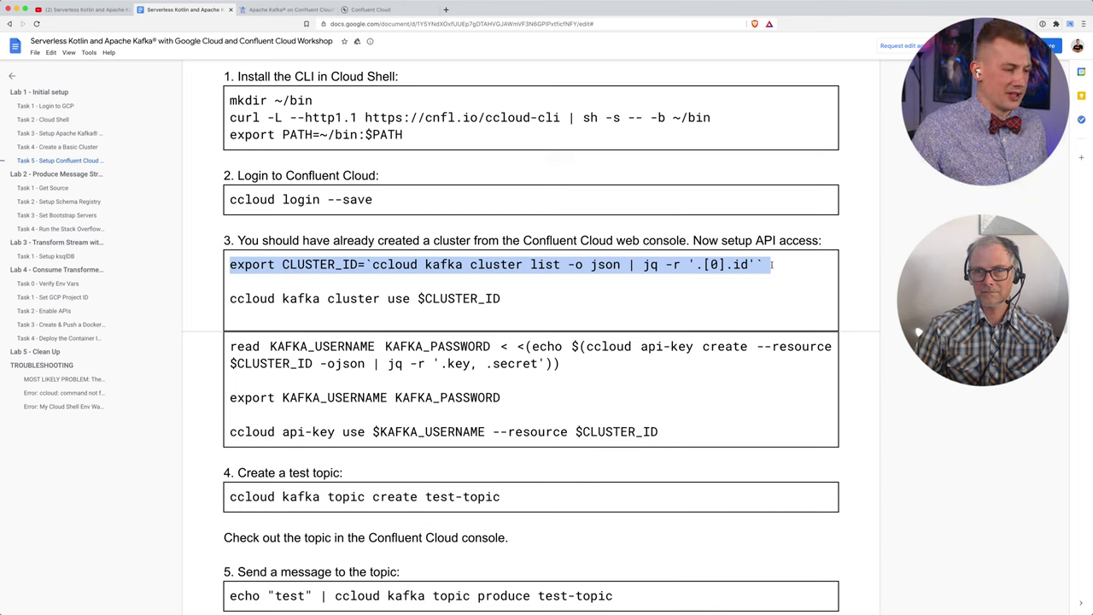
key("super+Tab")
Step: Run the export CLUSTER_ID command to store the cluster's ID
key("super+v")
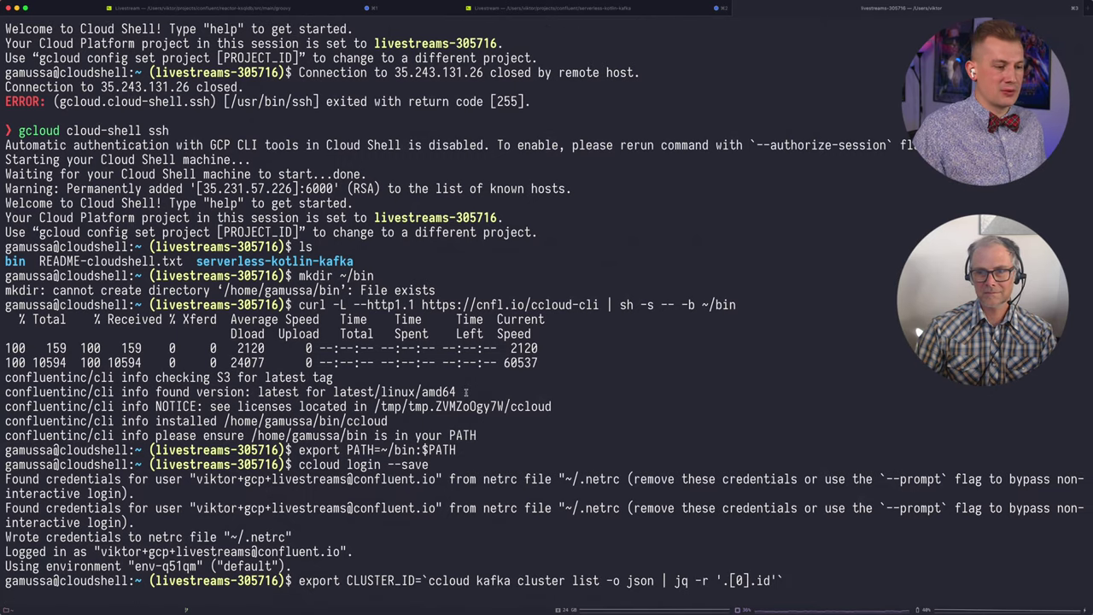
key("Return")
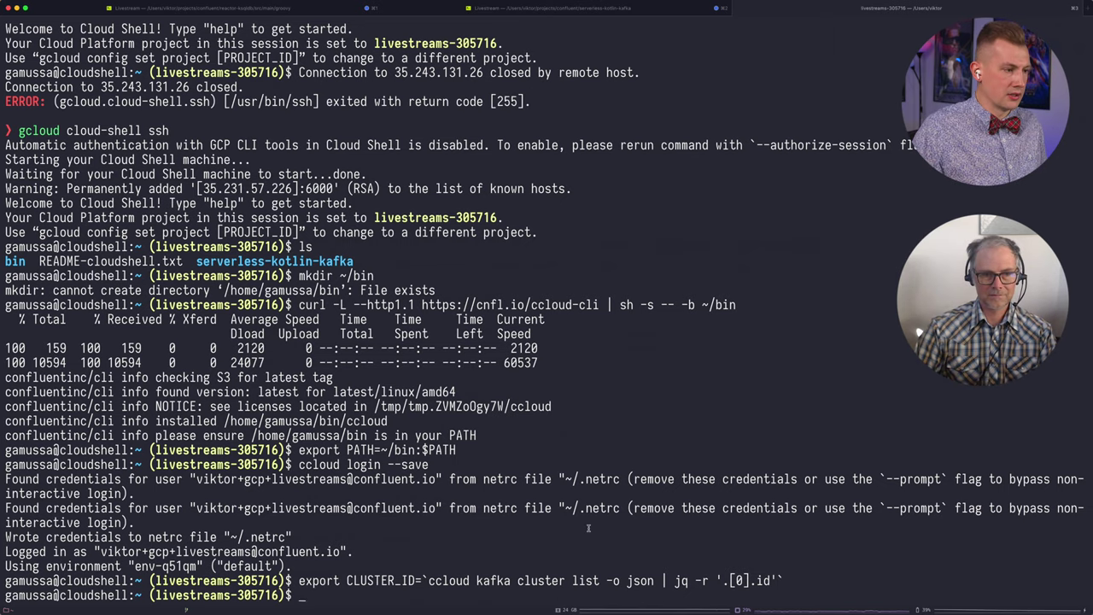
key("ctrl+alt+Up")
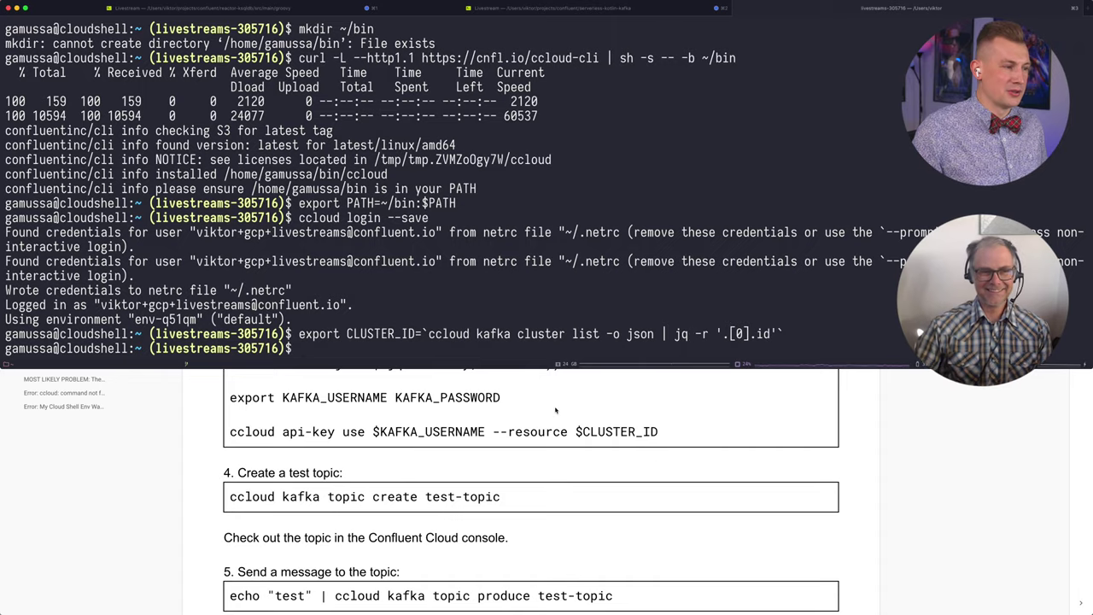
key("ctrl+grave")
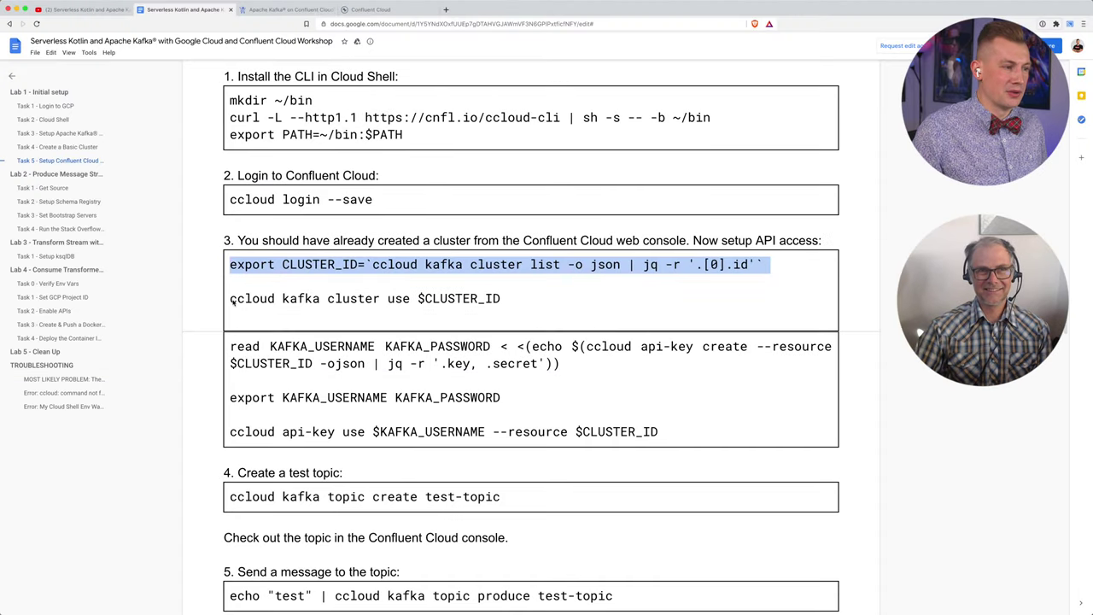
Step: Run 'ccloud kafka cluster use $CLUSTER_ID' to make the new cluster active
left_click_drag(229, 299, 517, 297)
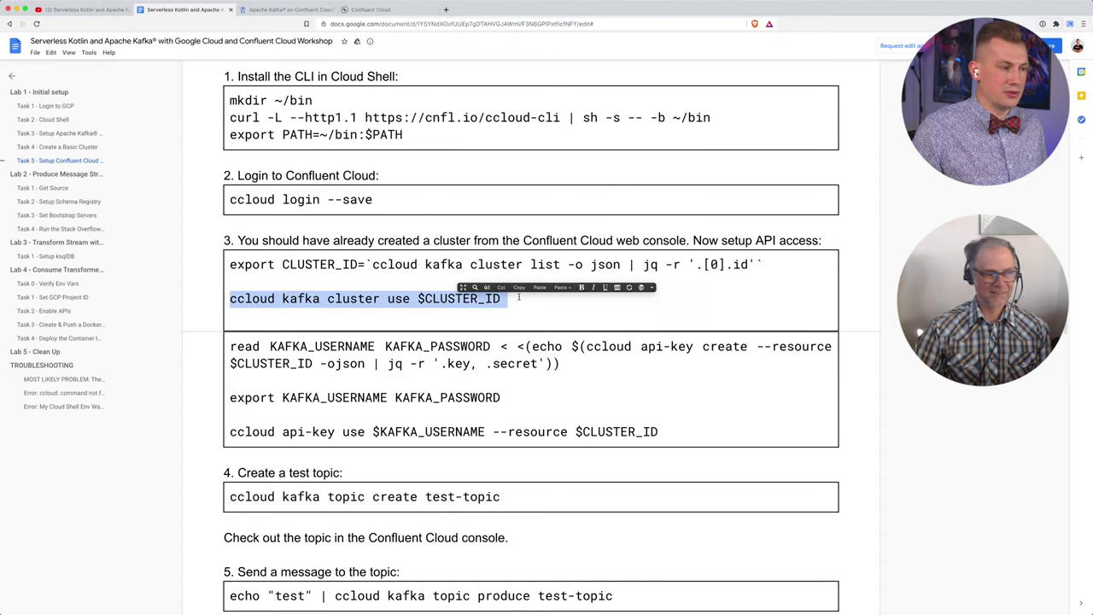
key("ctrl+grave")
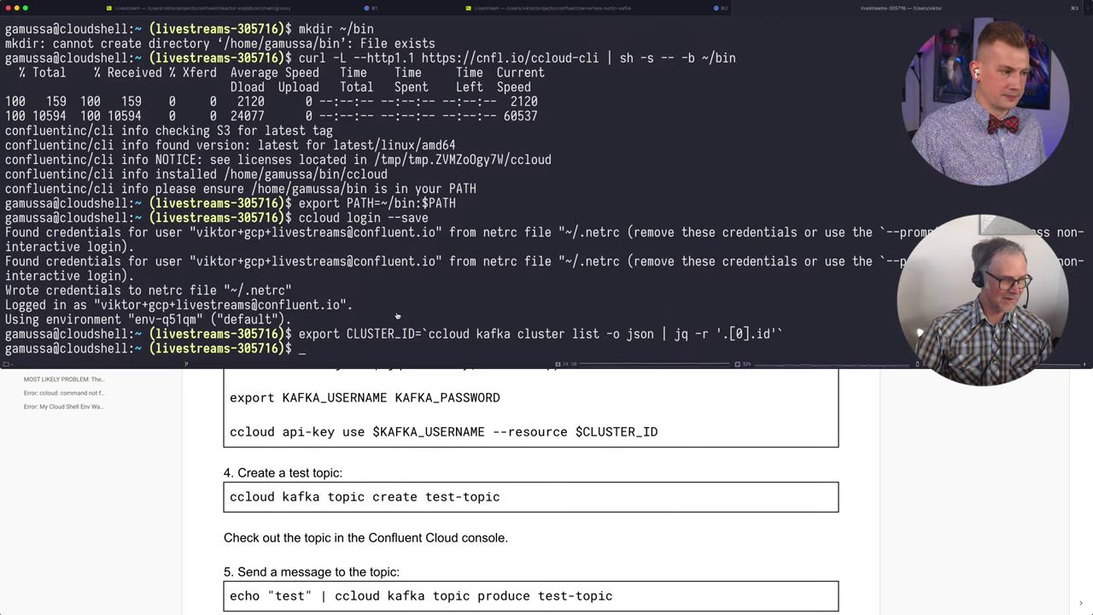
key("super+v")
key("Return")
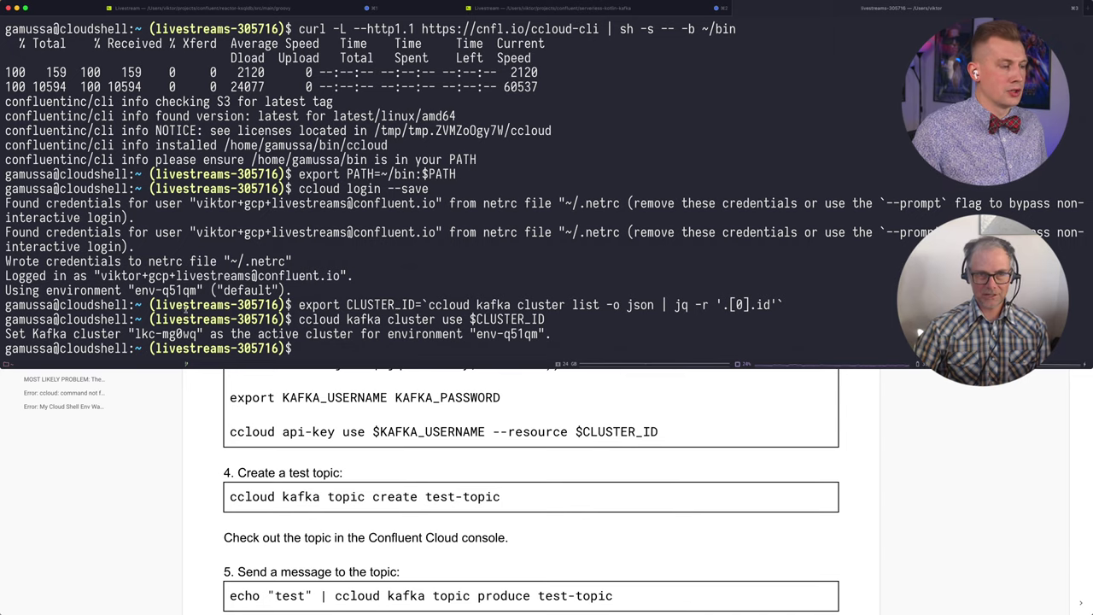
key("ctrl+grave")
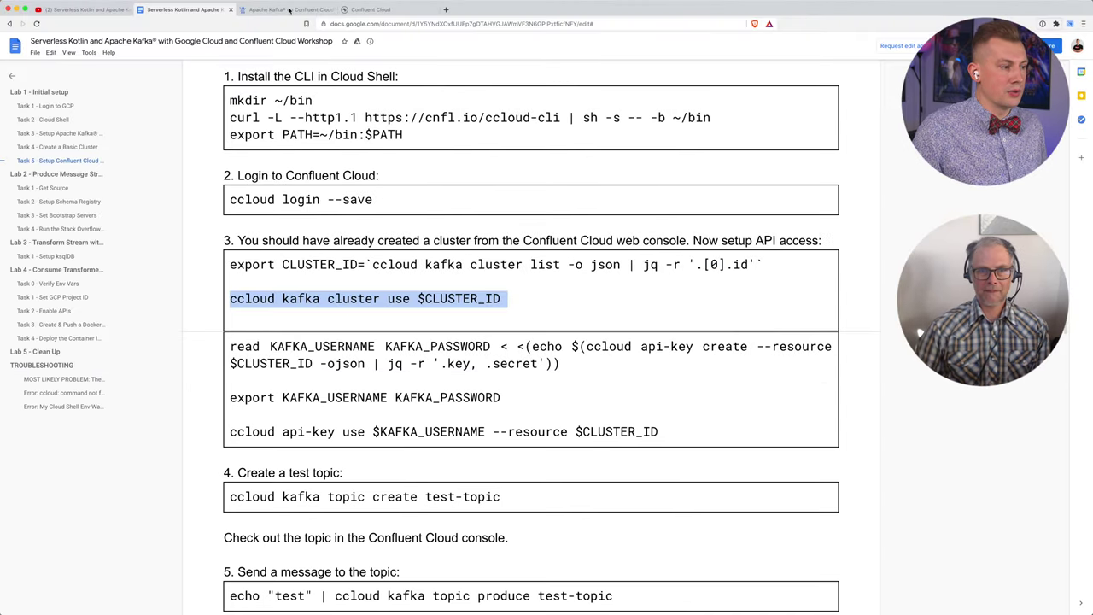
Step: Open cluster_0's Cluster settings page, zoomed in, to read cluster ID lkc-mg0wq
left_click(371, 9)
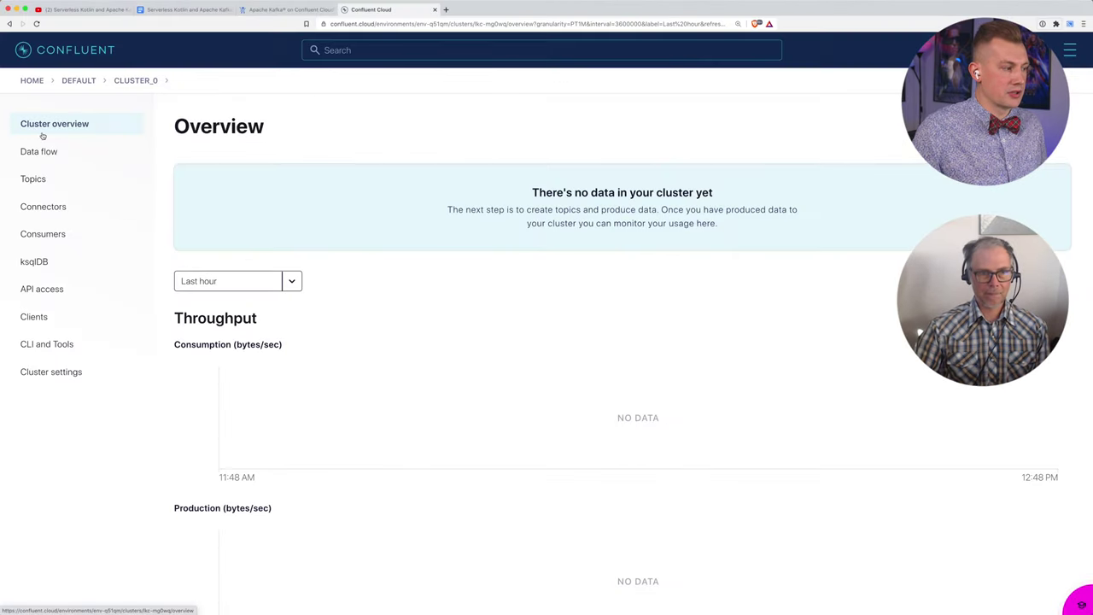
left_click(64, 374)
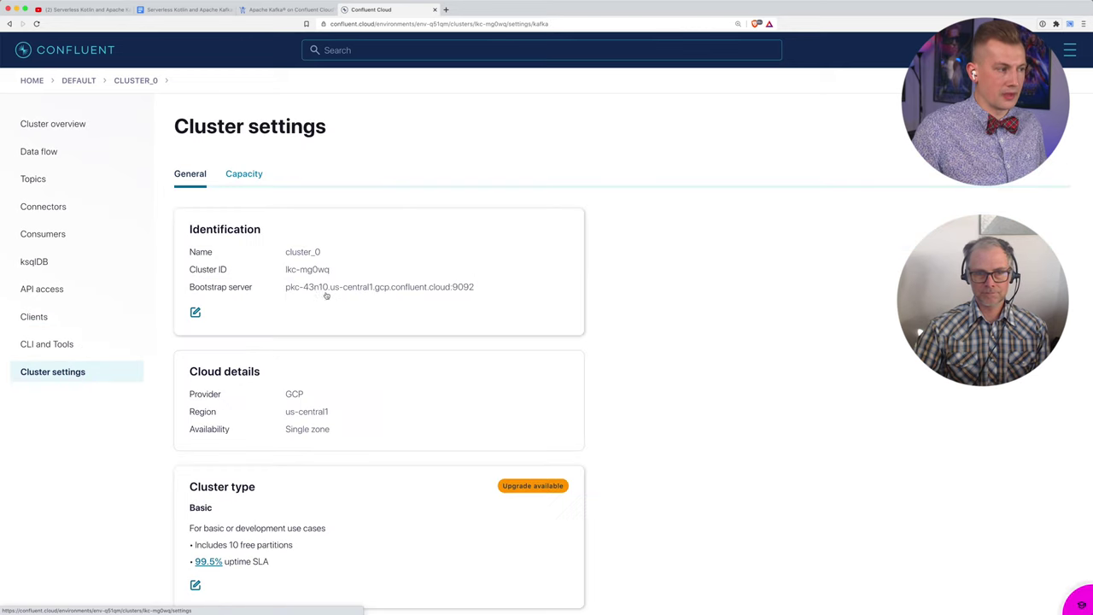
scroll(273, 376, "down", 2)
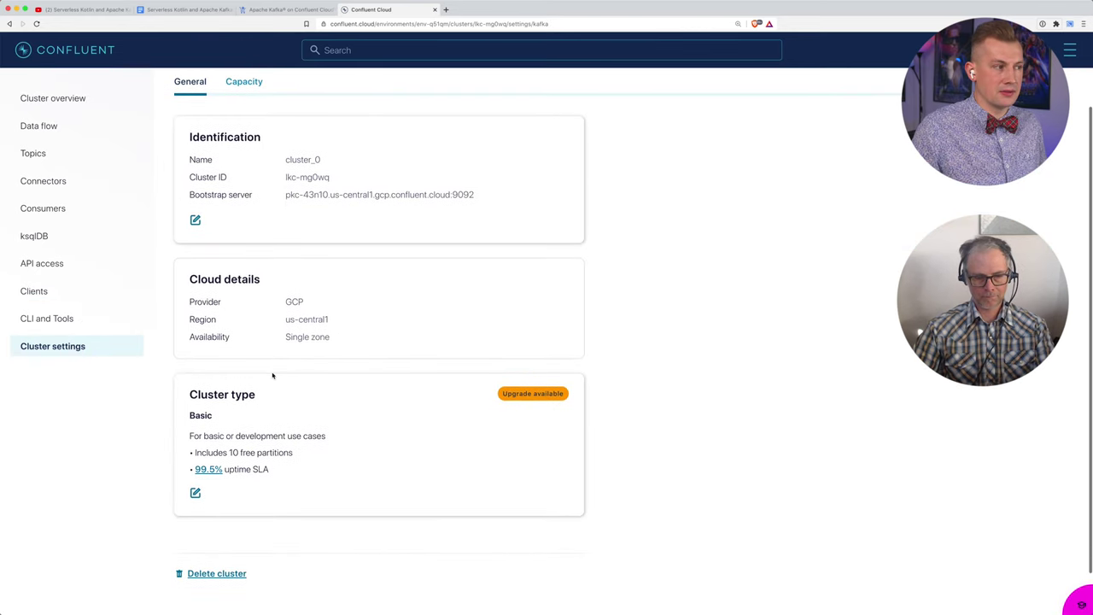
scroll(271, 373, "up", 2)
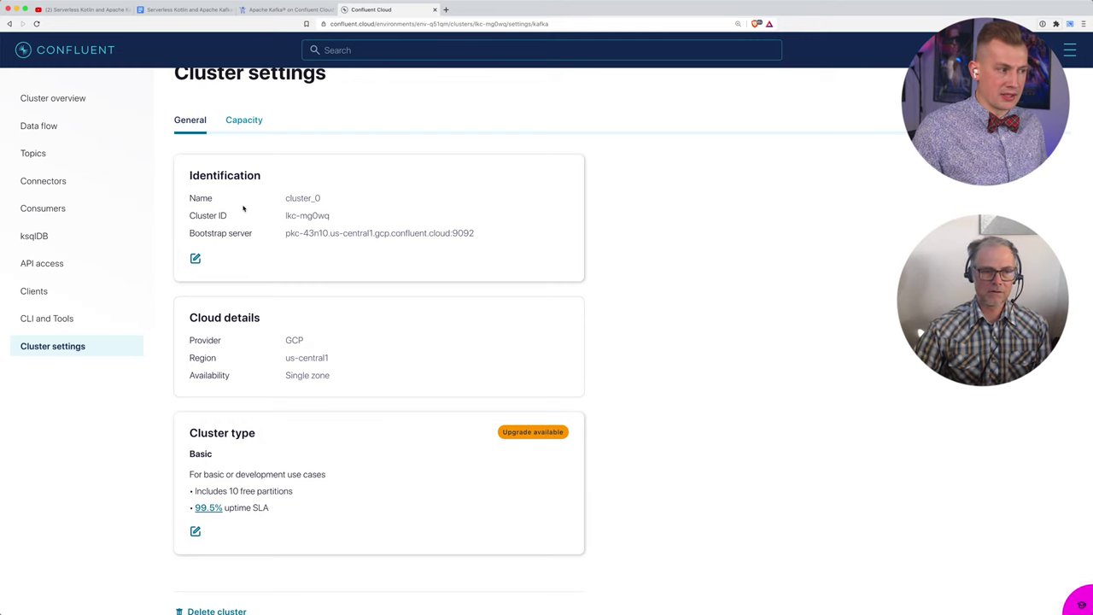
mouse_move(303, 217)
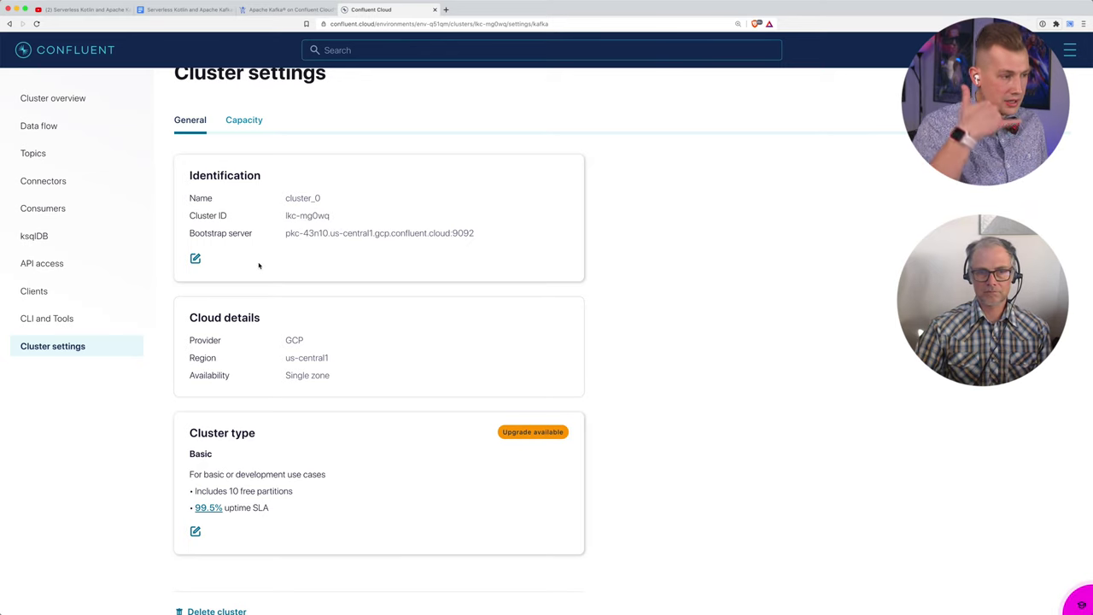
key("super+equal")
key("super+equal")
key("super+equal")
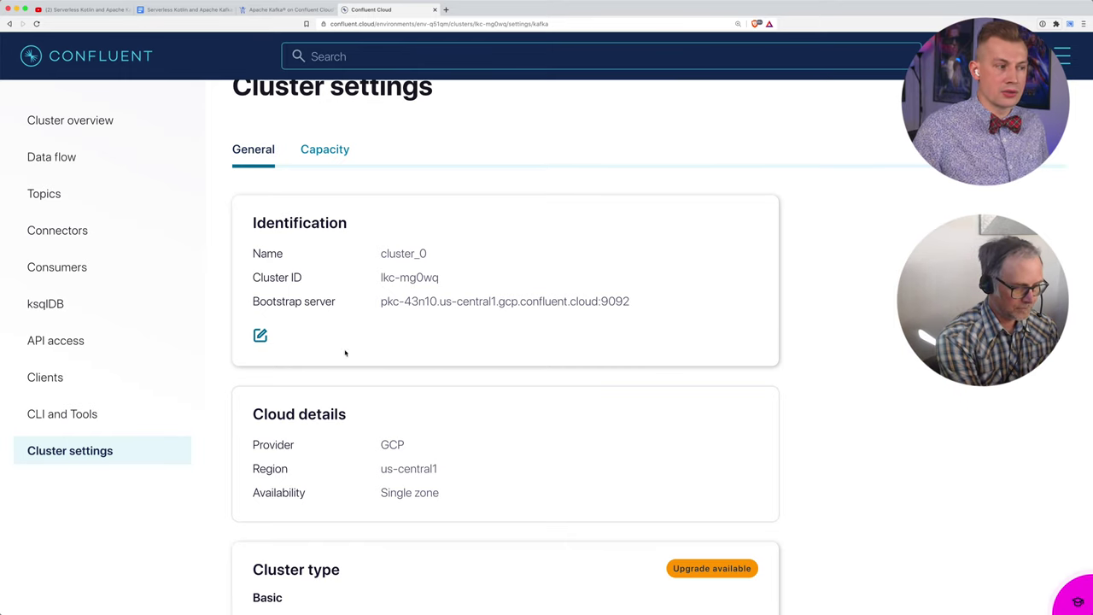
mouse_move(386, 288)
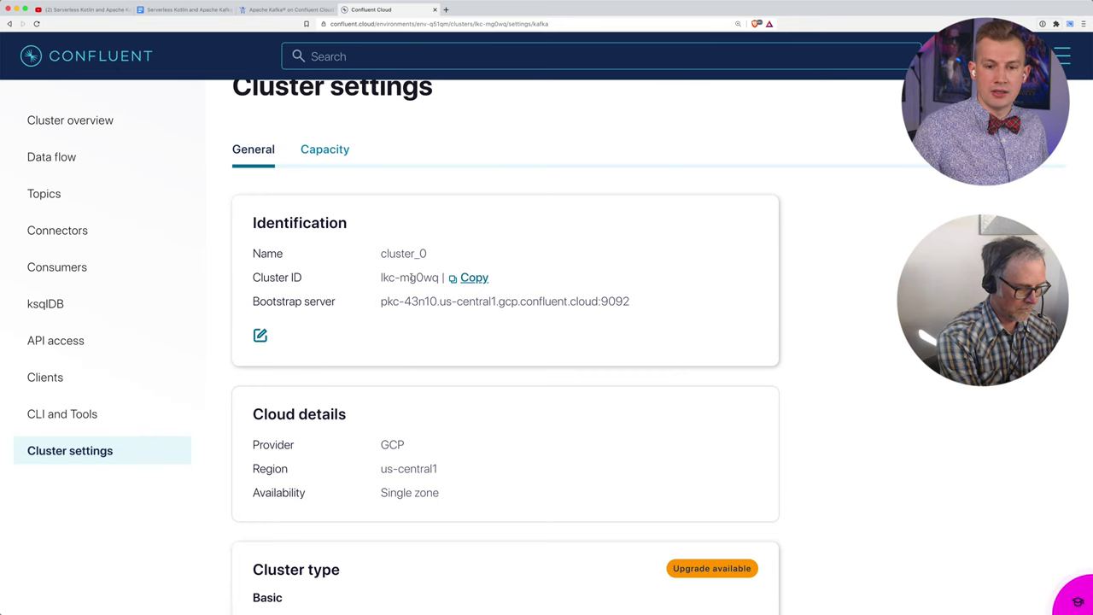
Step: Glance at the earlier ccloud commands, then return to the workshop doc's API access step
key("ctrl+grave")
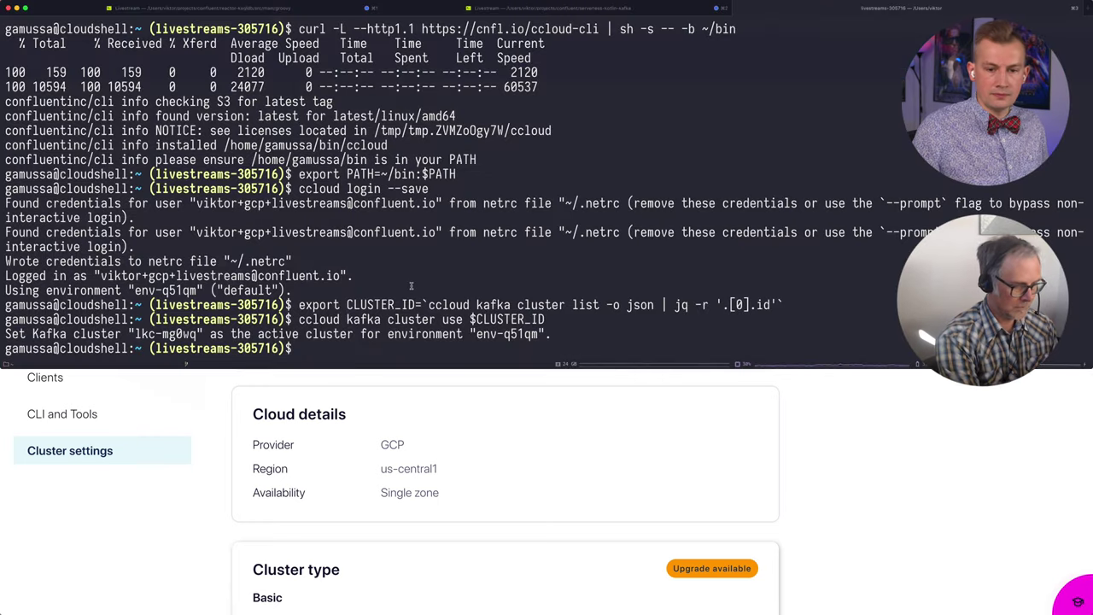
key("ctrl+grave")
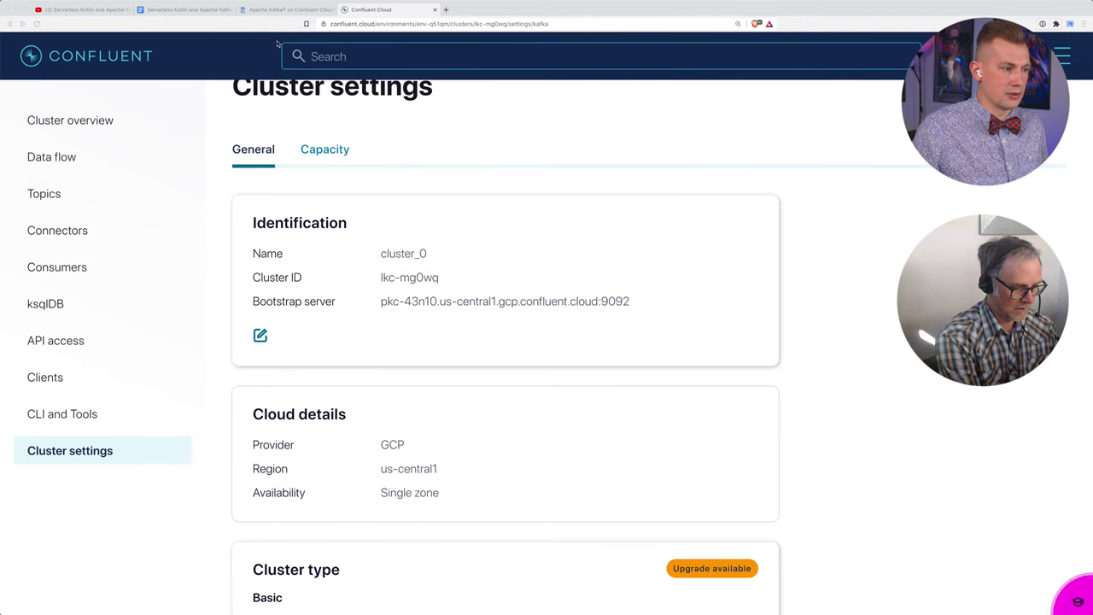
key("ctrl+grave")
left_click(196, 15)
scroll(280, 263, "down", 3)
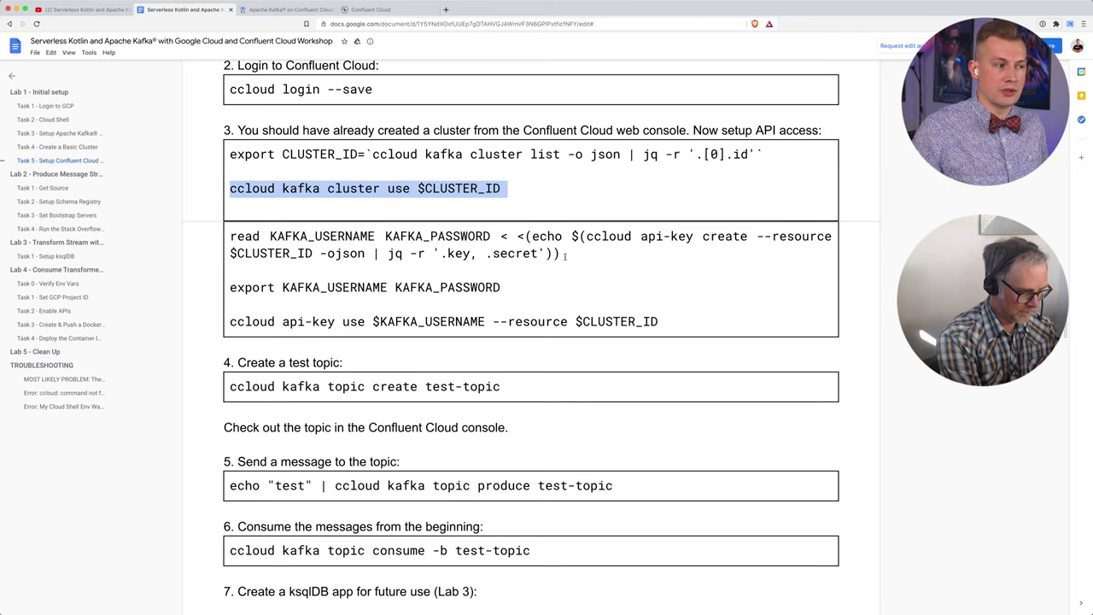
Step: Run the doc's read … ccloud api-key create command in Cloud Shell to create an API key
left_click_drag(561, 254, 232, 239)
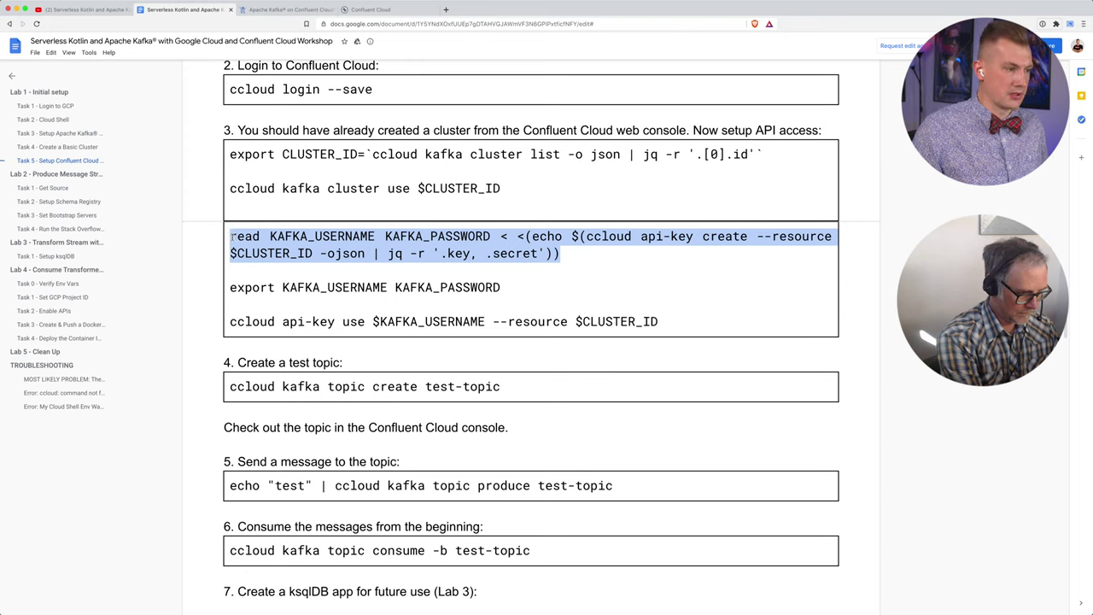
key("super+c")
key("super+Tab")
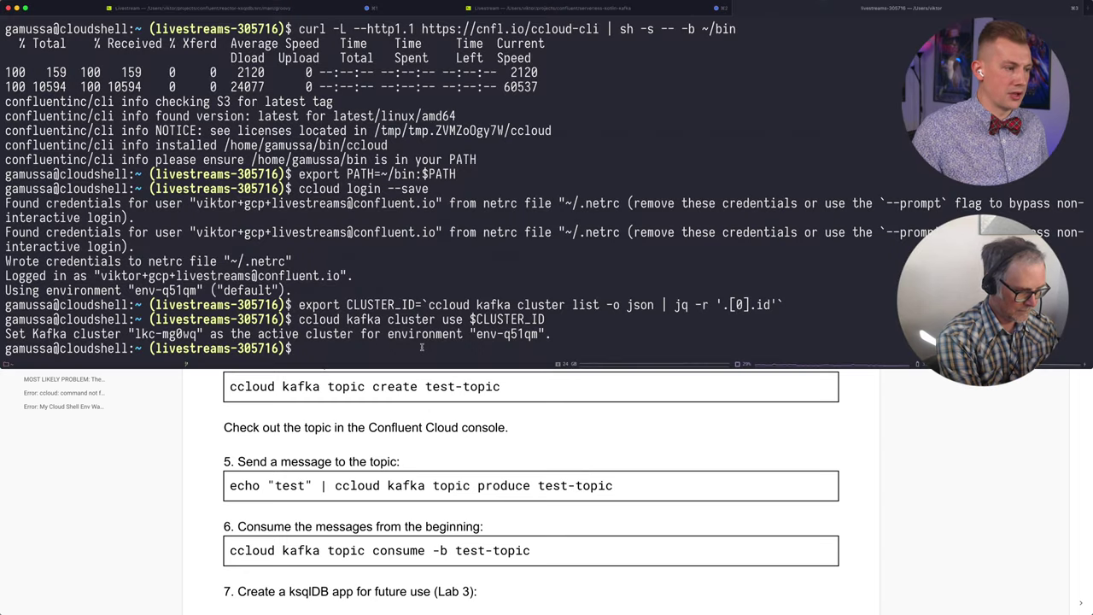
key("super+v")
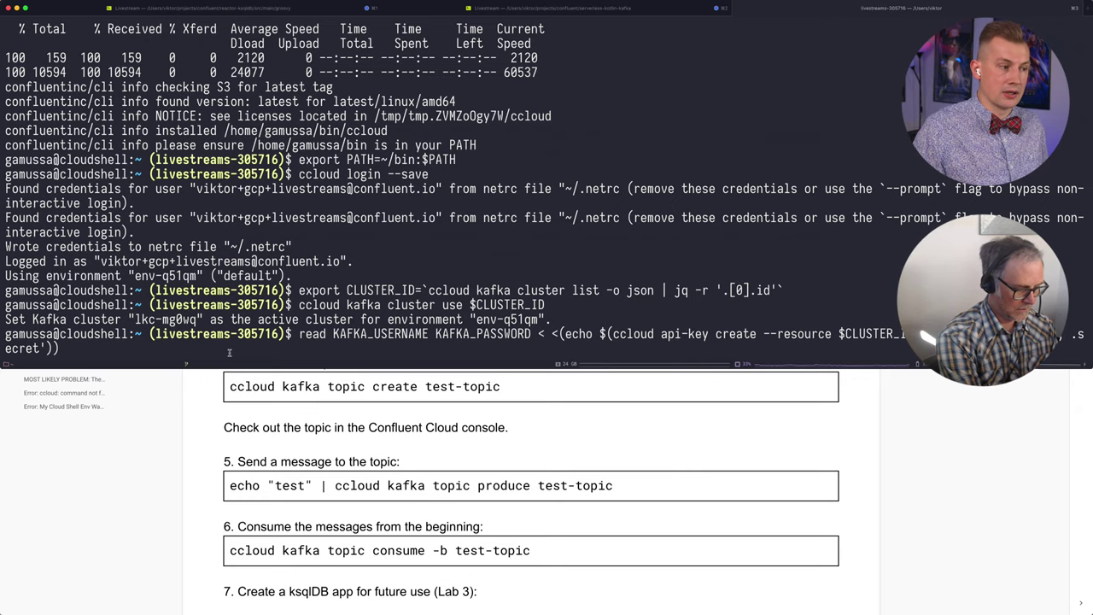
key("Return")
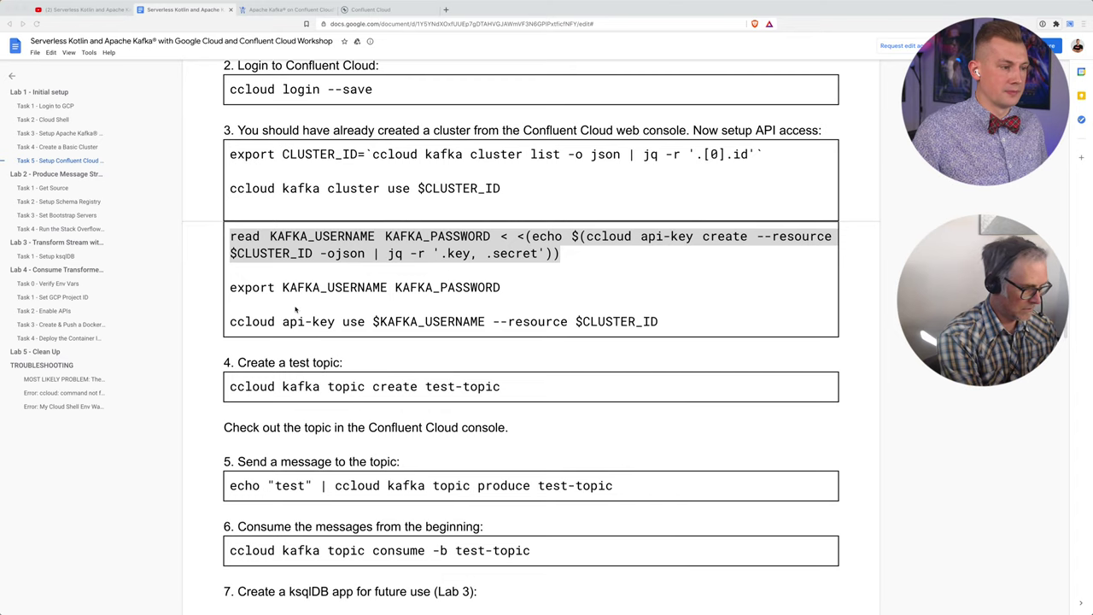
Step: Run the doc's ccloud api-key use command to make the new key active for lkc-mg0wq
key("super+Tab")
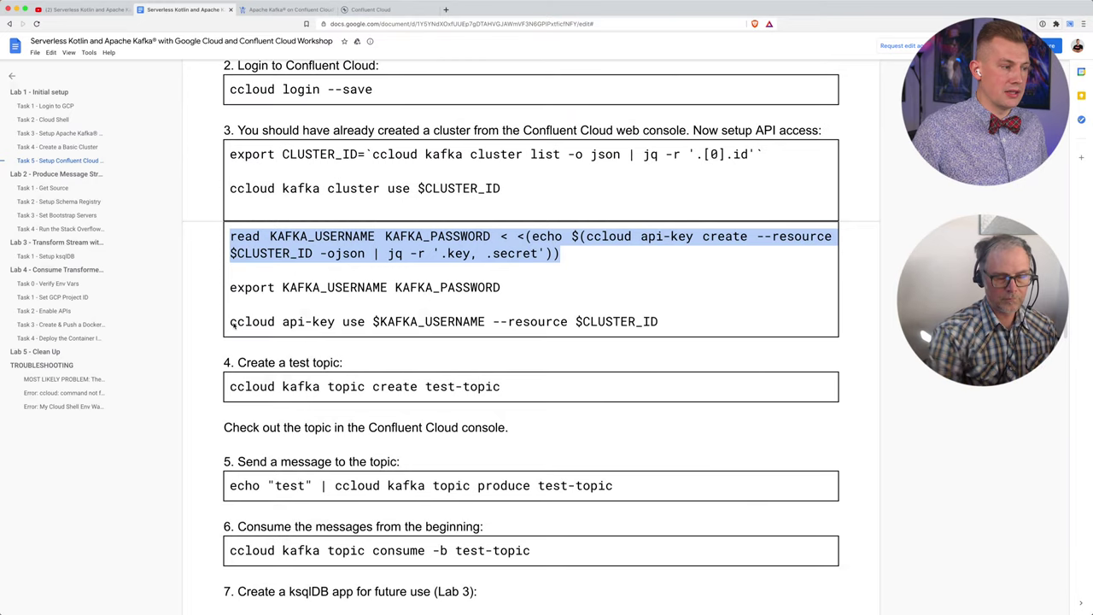
left_click_drag(231, 323, 665, 325)
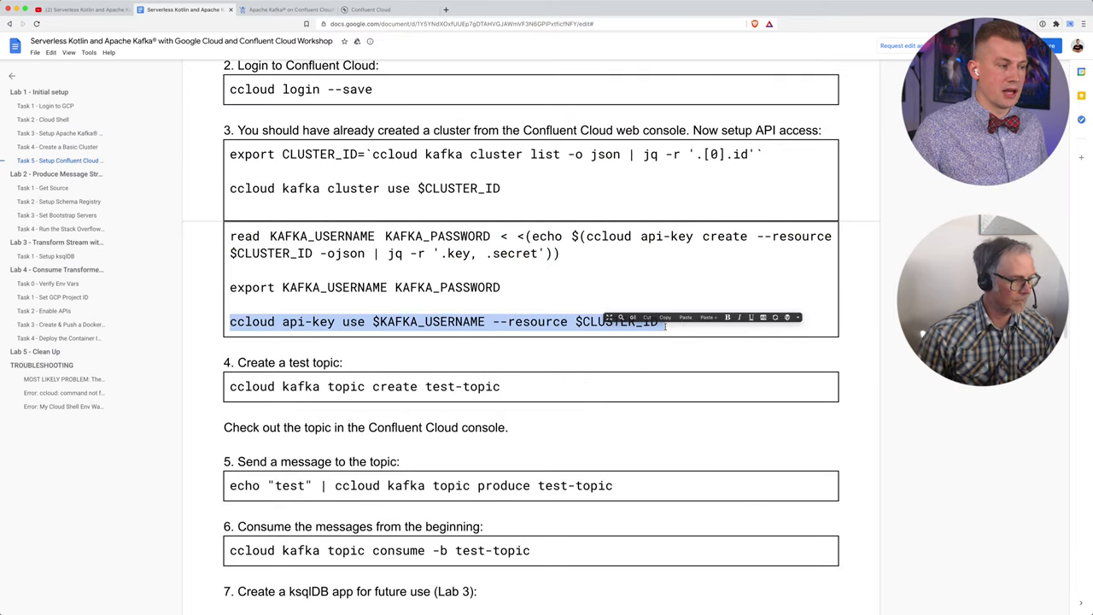
key("super+c")
key("super+Tab")
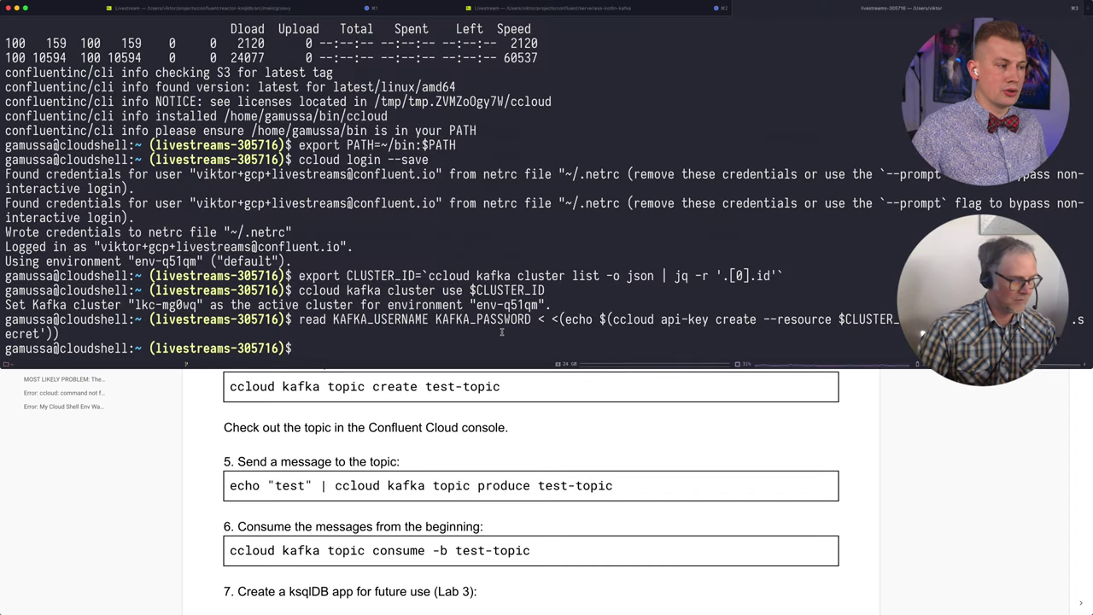
key("super+v")
key("Return")
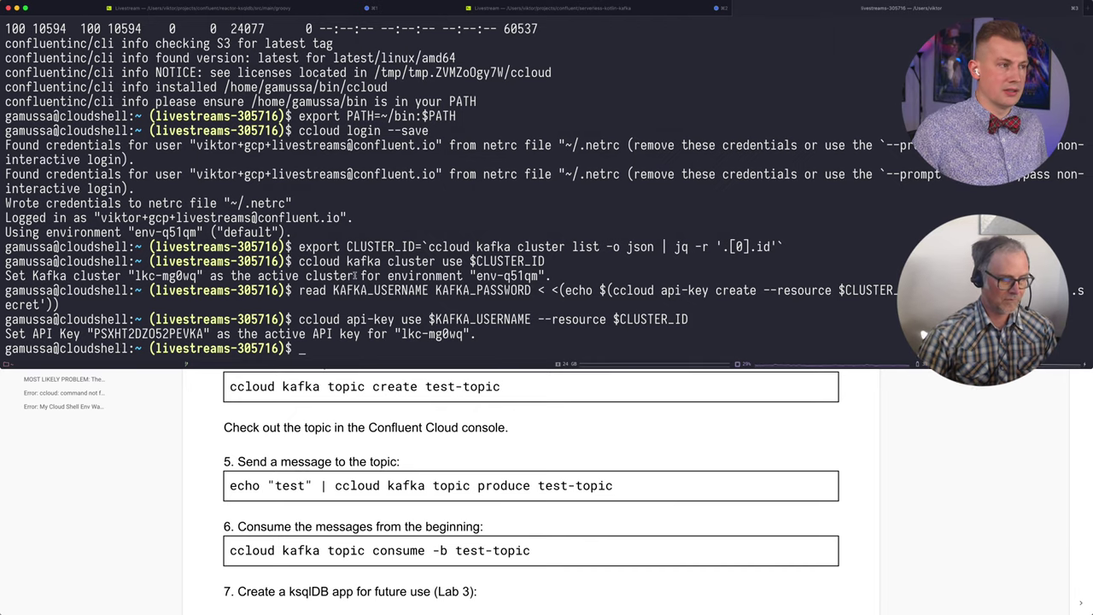
key("super+Tab")
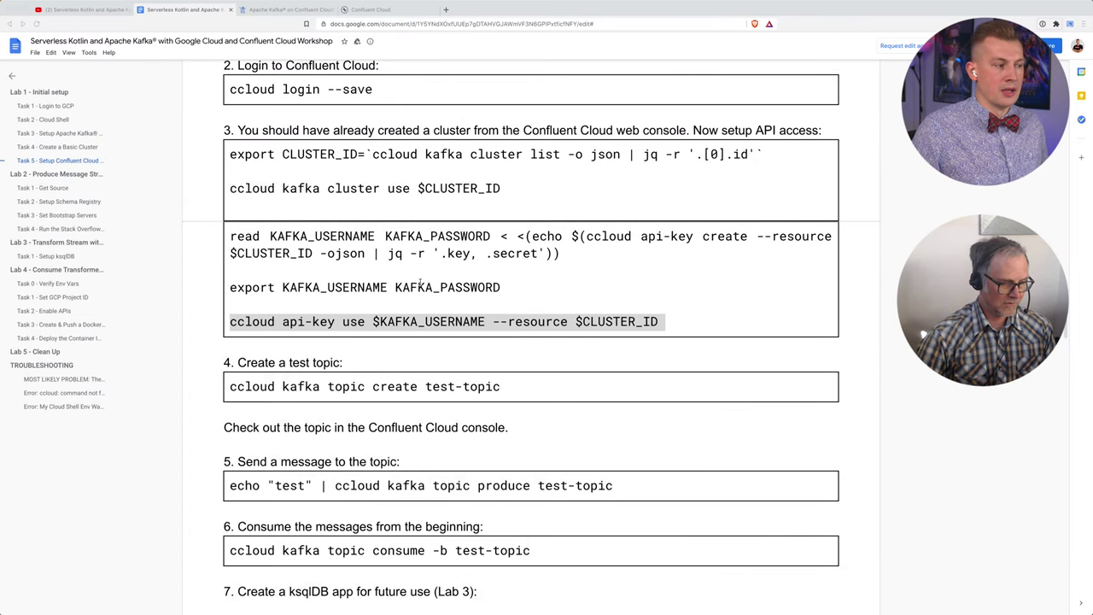
Step: Skim the doc's test-topic and ksqlDB steps, then view cluster_0's still-empty Overview page
scroll(420, 284, "down", 4)
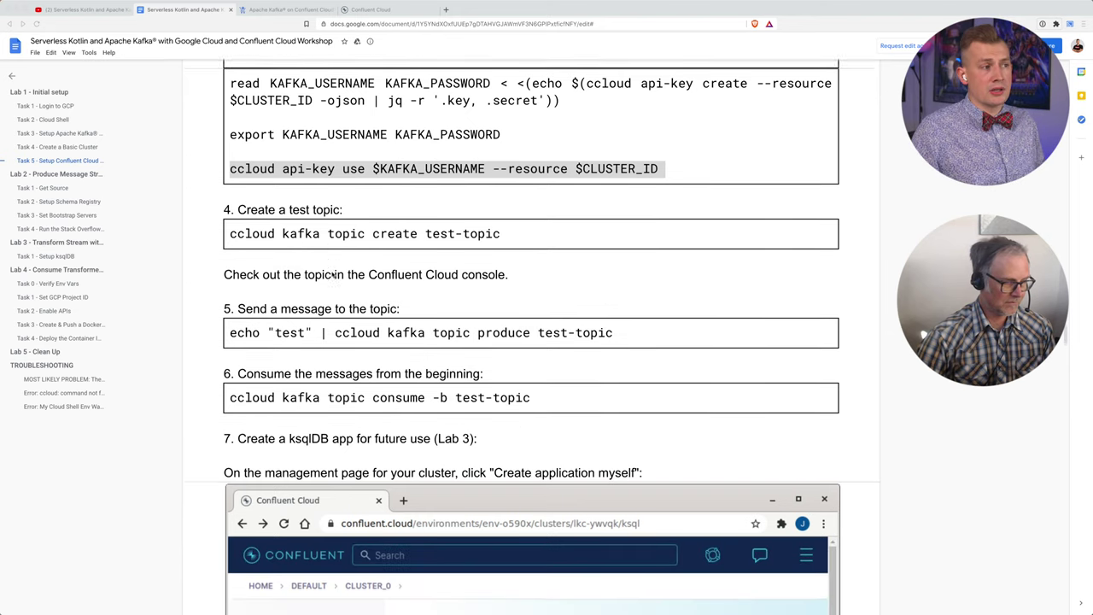
scroll(333, 275, "down", 1)
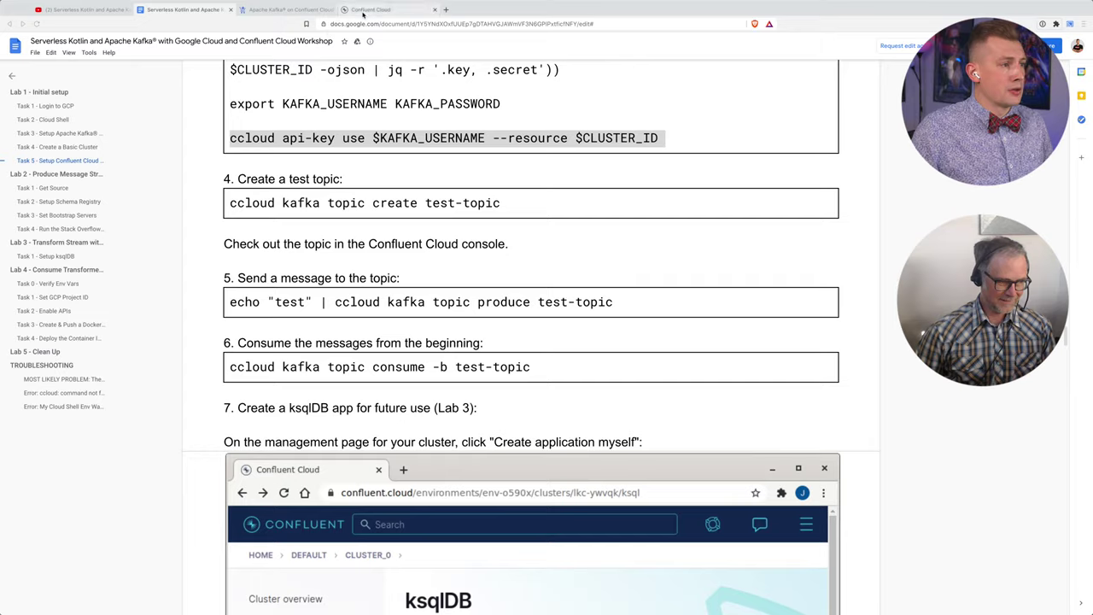
left_click(291, 9)
left_click(372, 10)
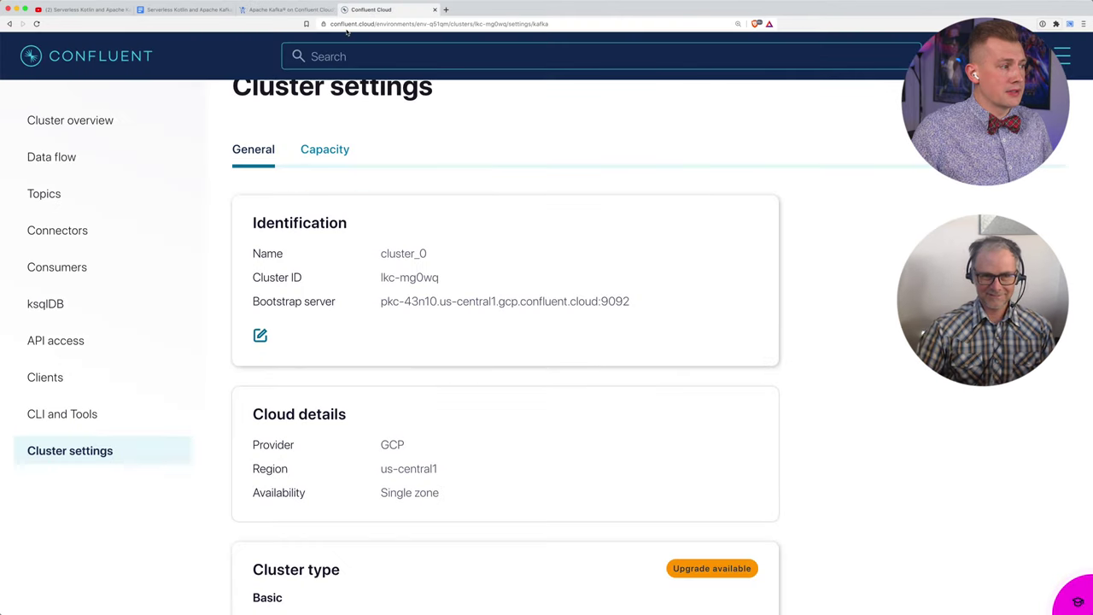
left_click(80, 119)
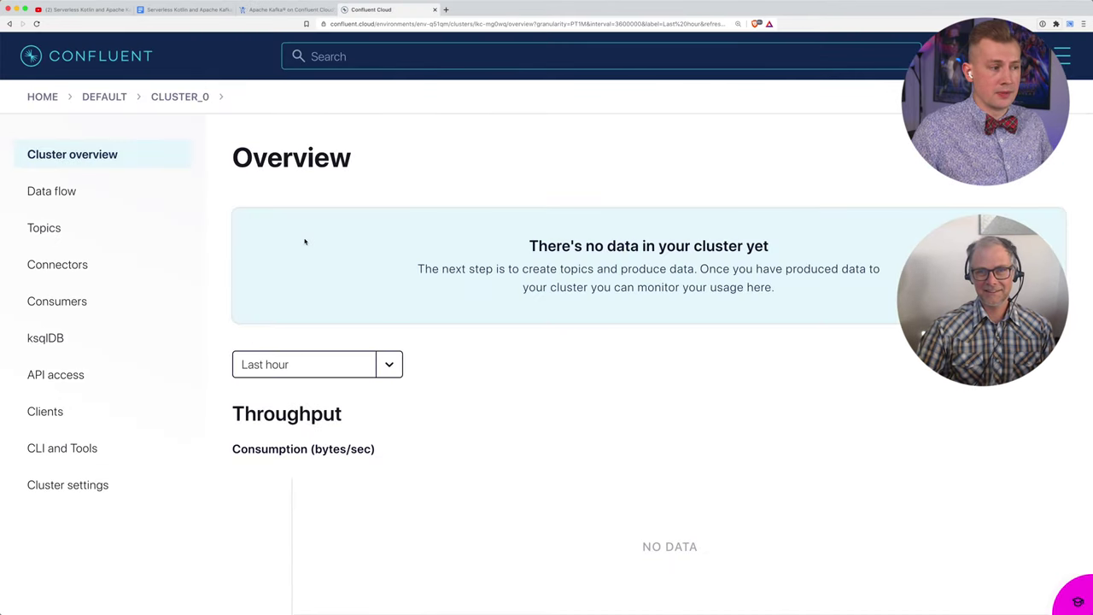
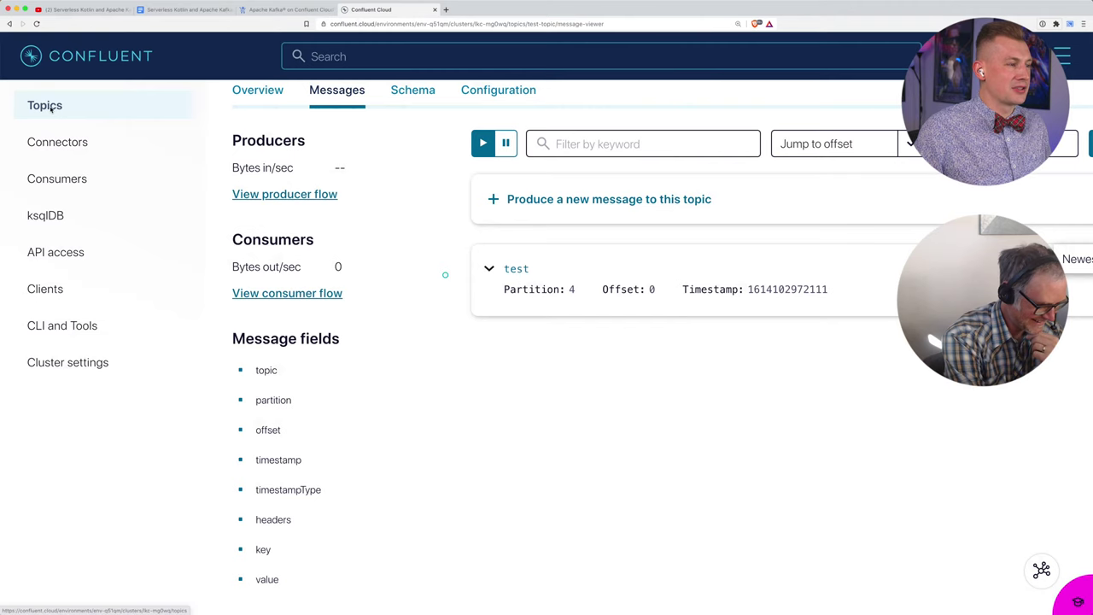
Step: Open the cluster's Topics list and check test-topic against the create command in the workshop doc
left_click(45, 108)
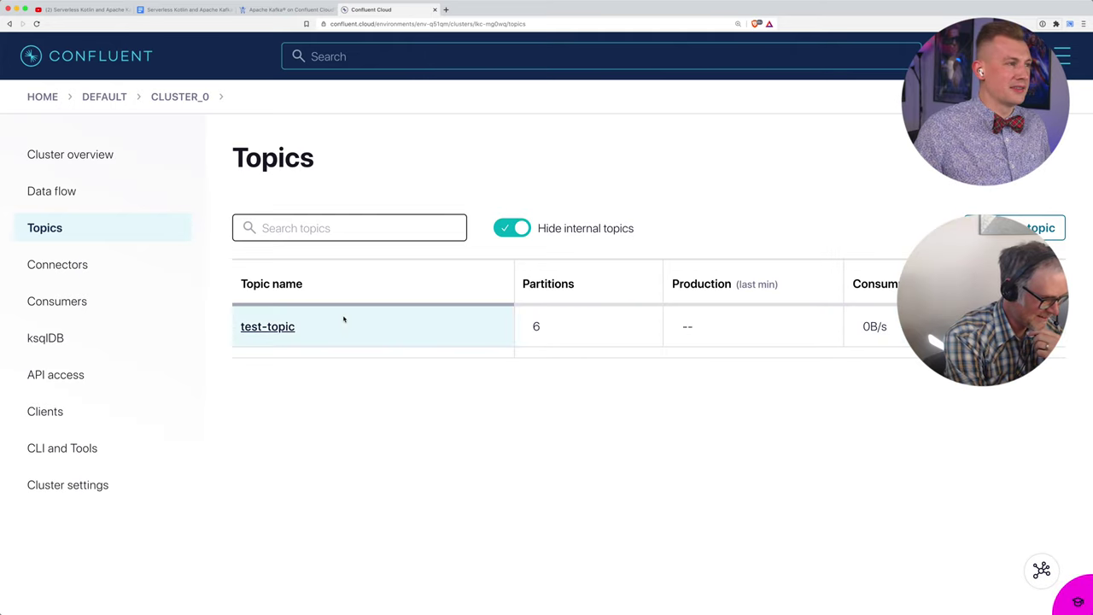
left_click(191, 11)
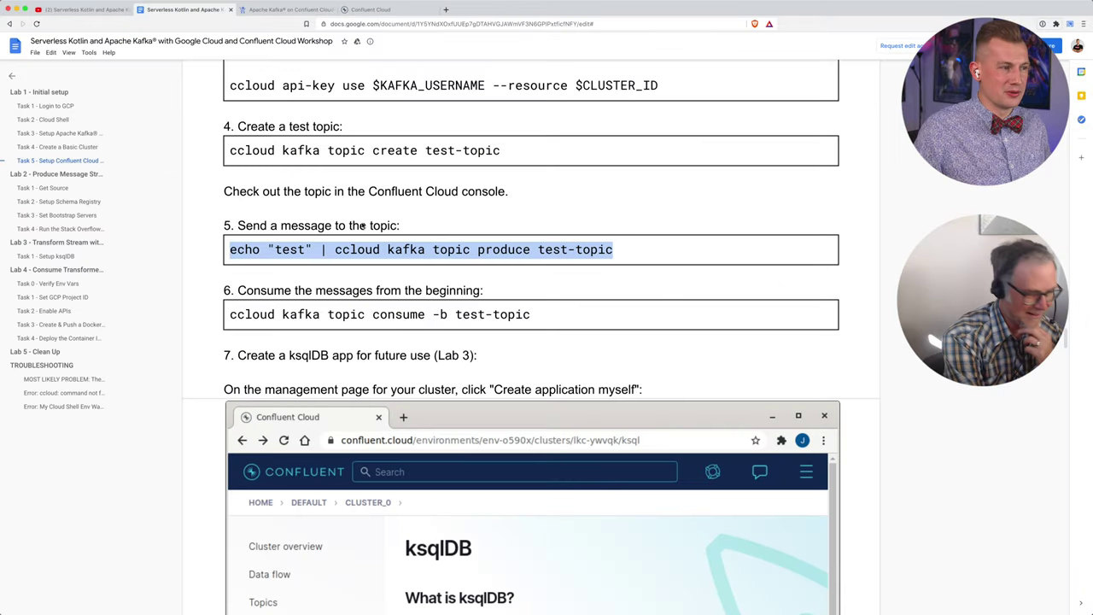
scroll(276, 292, "up", 2)
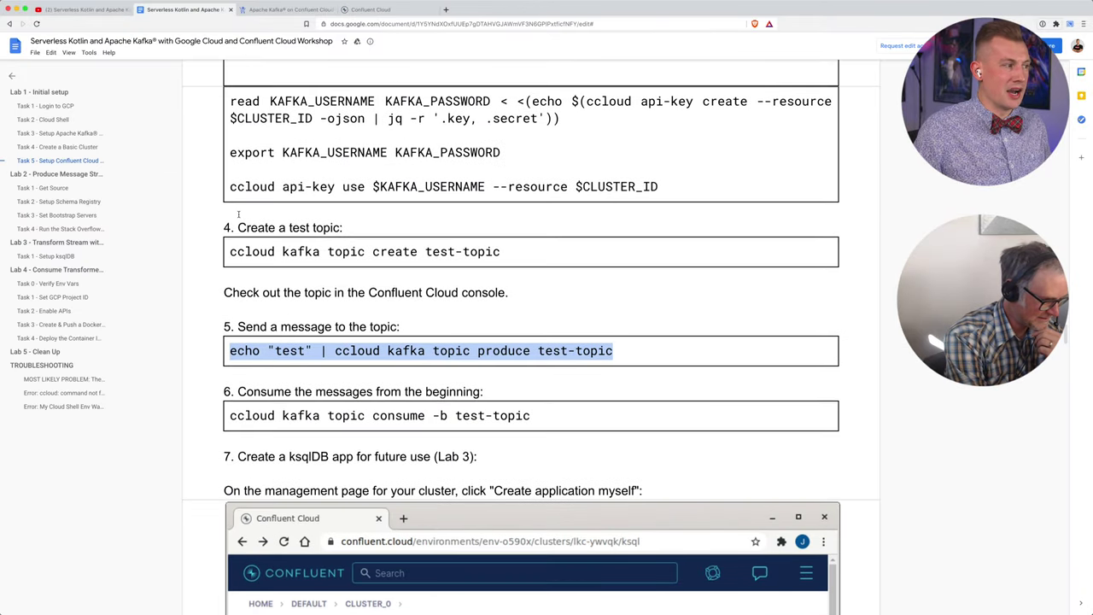
scroll(239, 212, "up", 1)
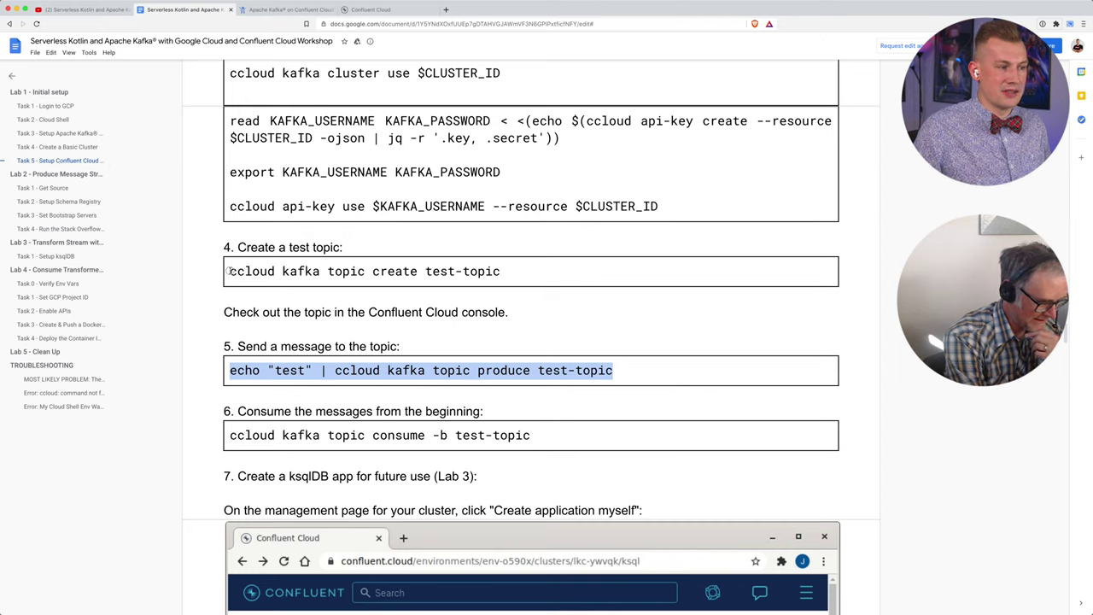
left_click_drag(230, 272, 504, 274)
scroll(431, 342, "down", 1)
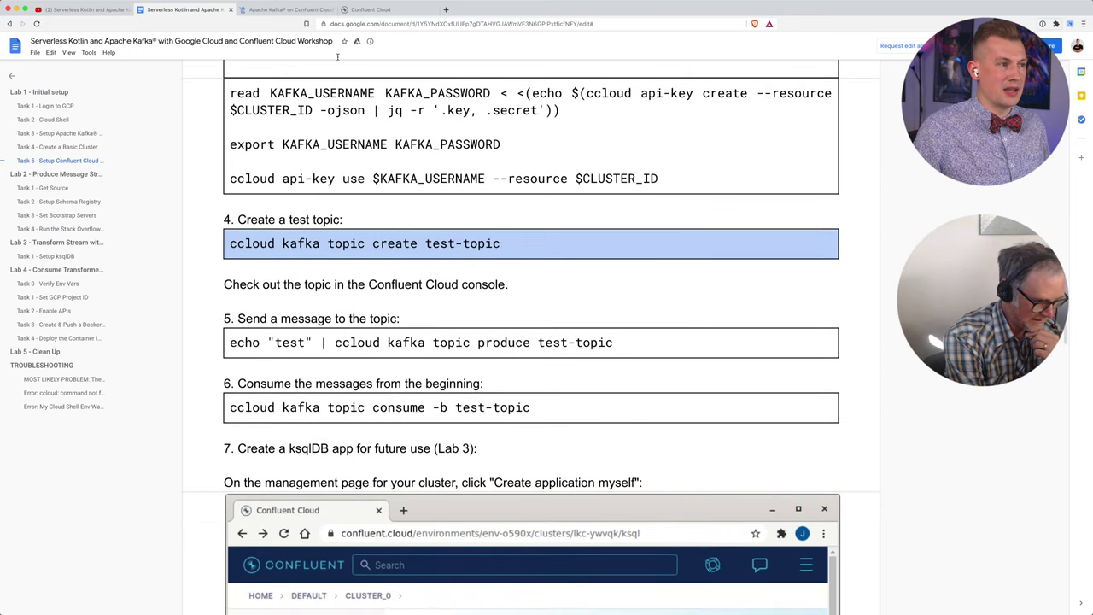
Step: Open test-topic and view cluster_0's Data flow with the Confluent-Cloud-CLI_v1.22.1 producer
left_click(369, 9)
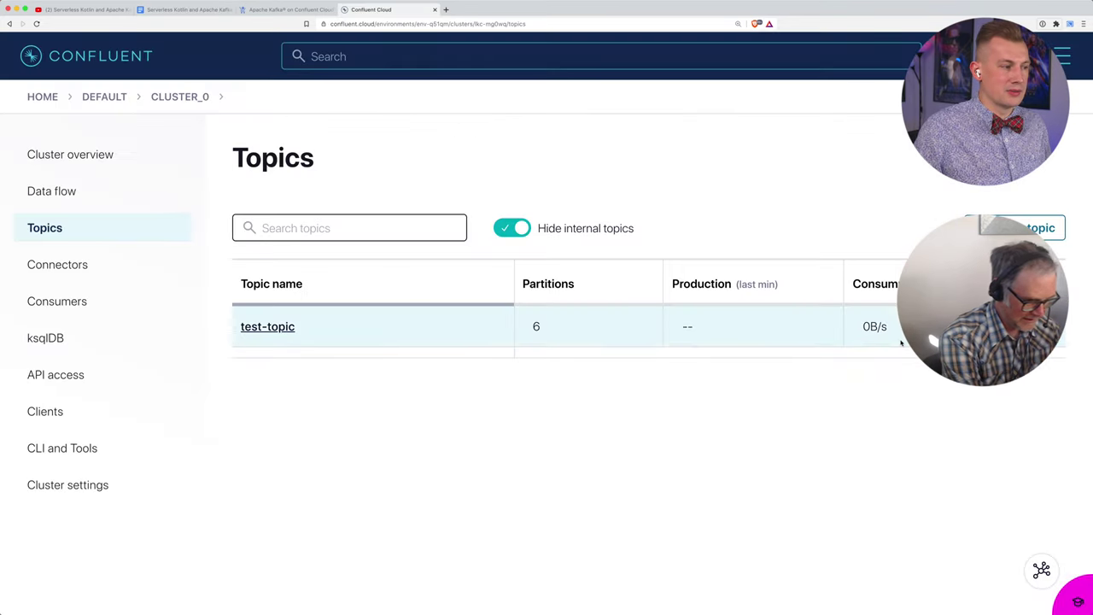
left_click(275, 329)
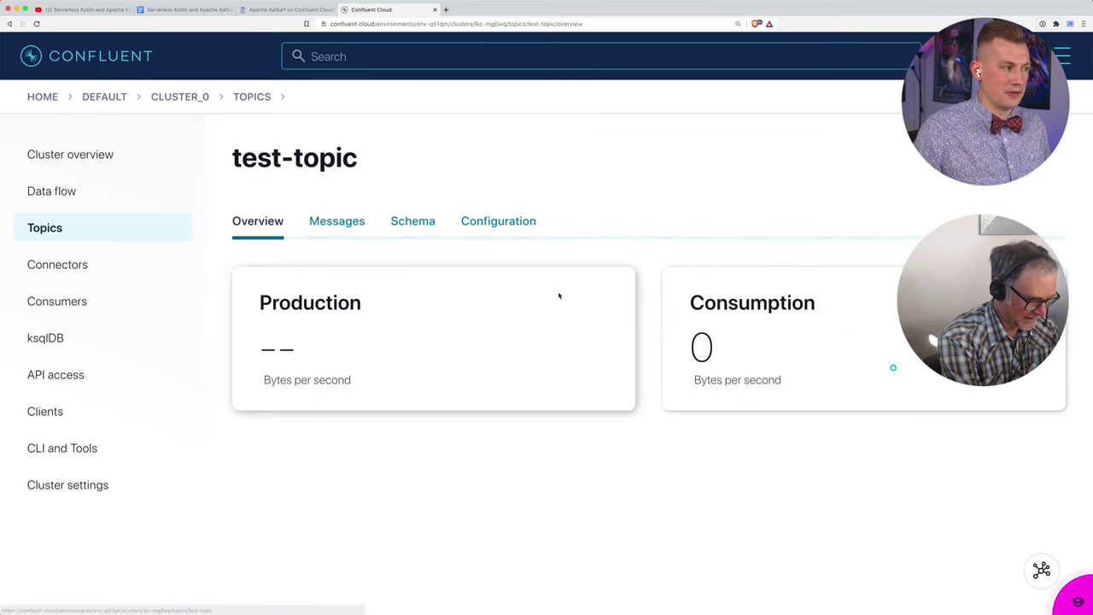
left_click(85, 196)
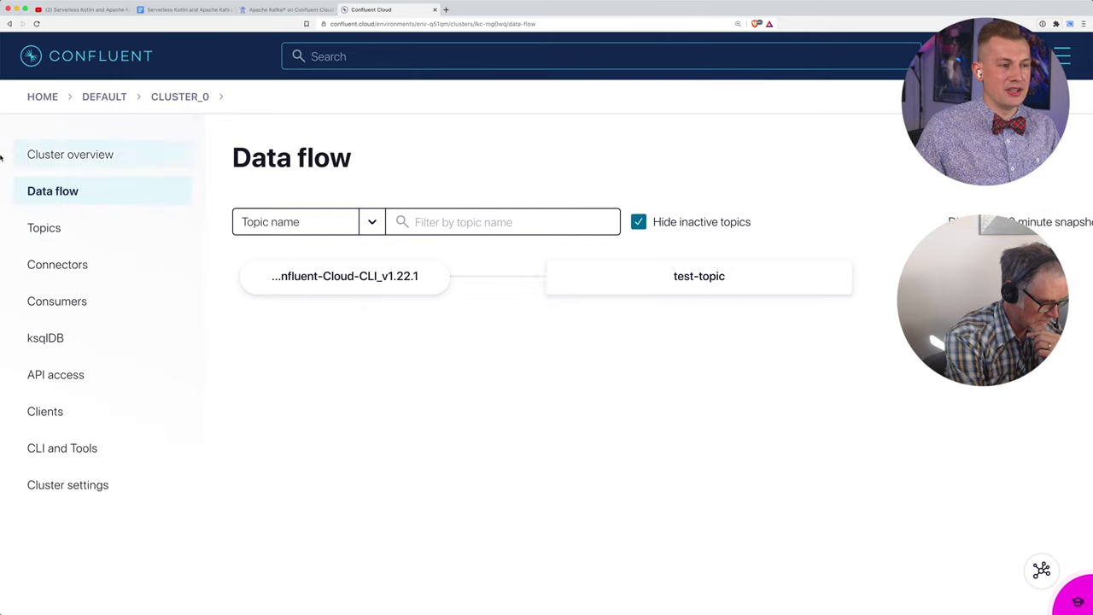
Step: Expand the test-topic node into partitions 0–5, each with 0 unconsumed messages
left_click(710, 283)
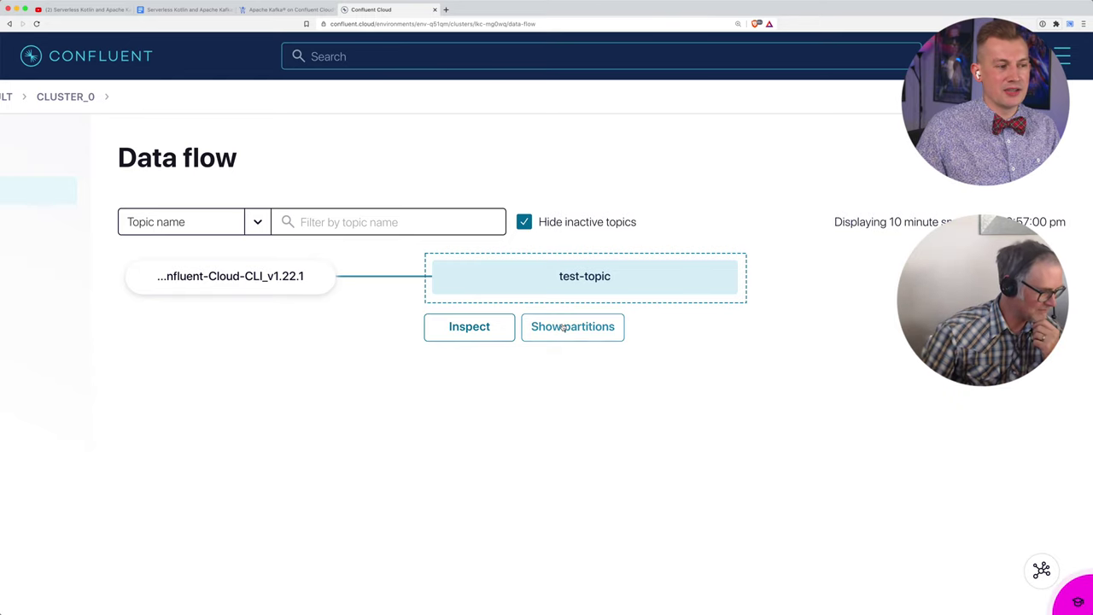
left_click(571, 326)
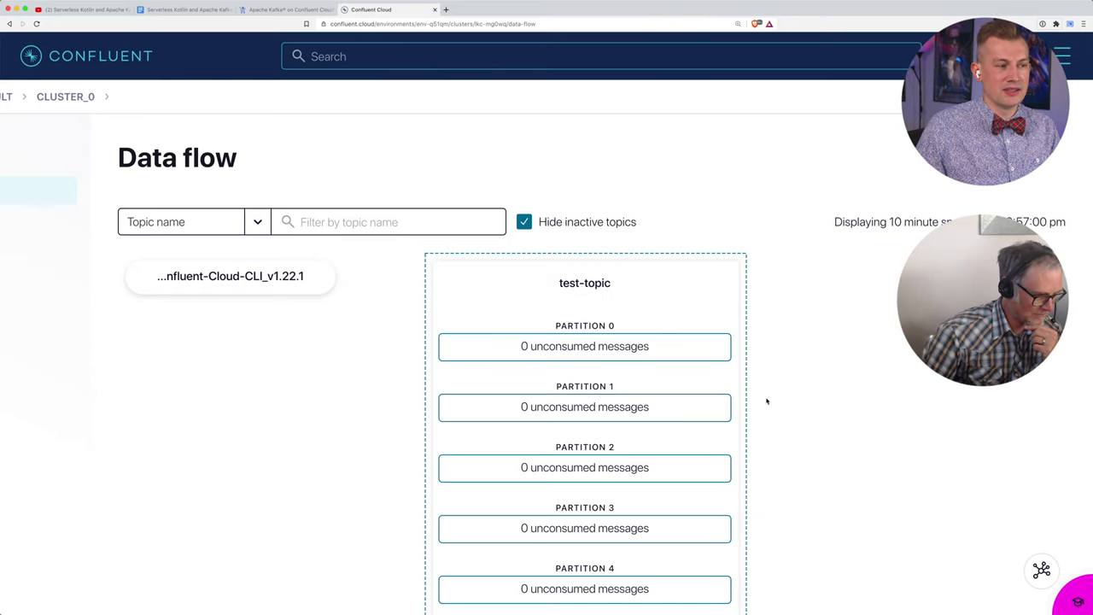
scroll(767, 400, "down", 3)
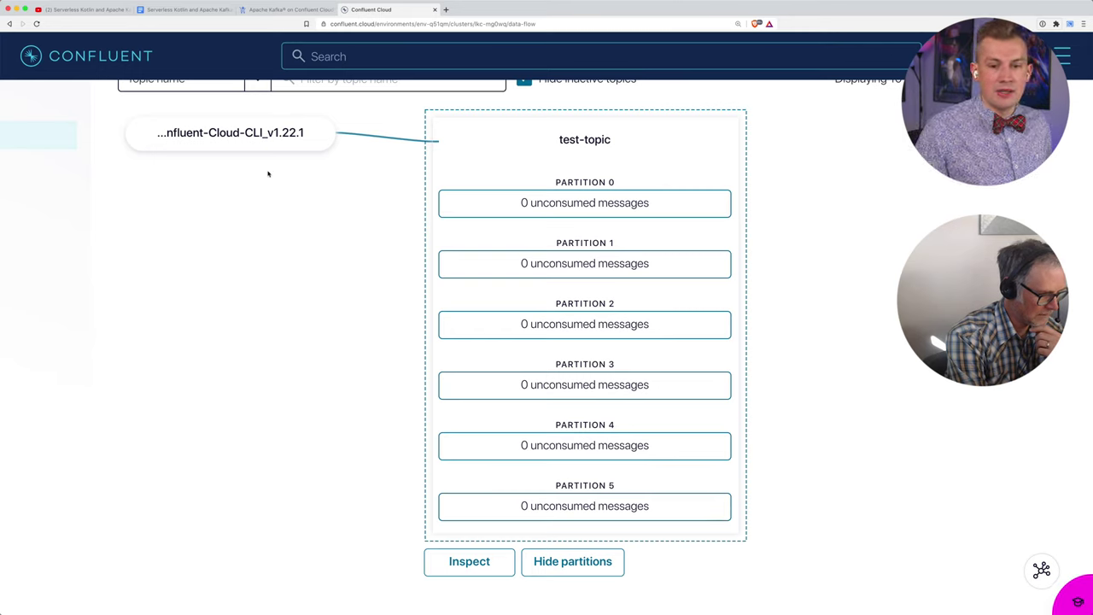
Step: Rerun the produce command without the echo "test" prefix to start an interactive producer on test-topic
key("super+Tab")
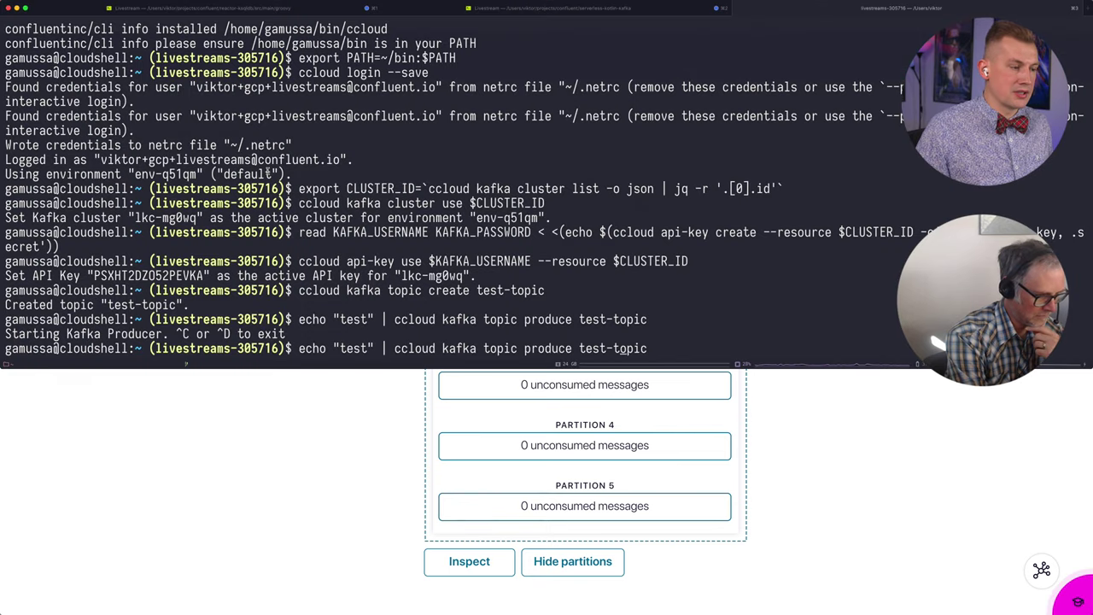
key("alt+b")
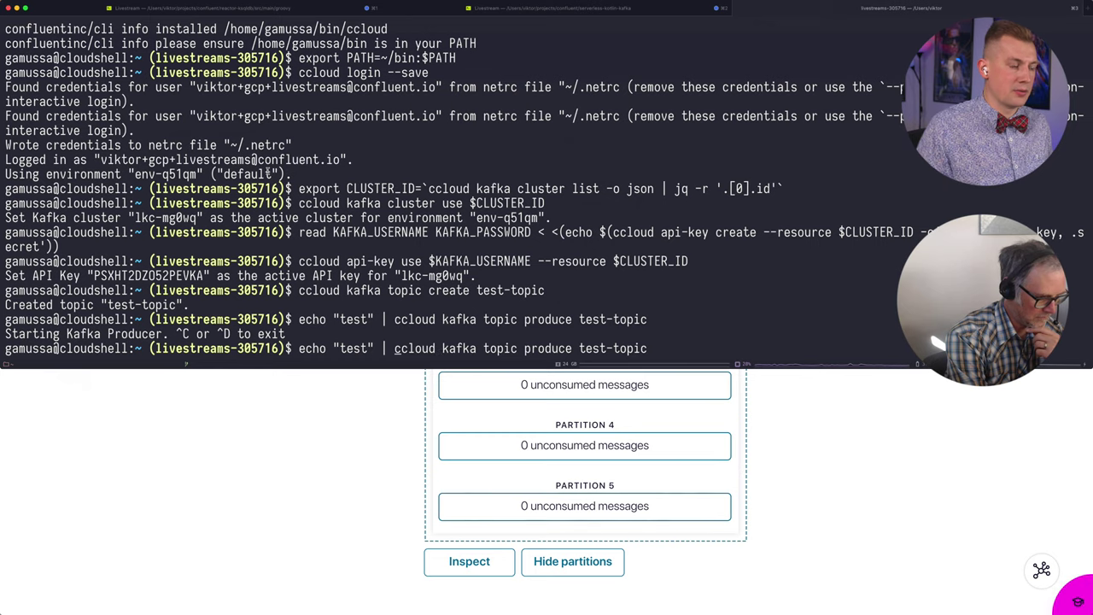
key("BackSpace")
key("BackSpace")
key("BackSpace")
key("BackSpace")
key("BackSpace")
key("BackSpace")
key("BackSpace")
key("BackSpace")
key("BackSpace")
key("BackSpace")
key("BackSpace")
key("BackSpace")
key("BackSpace")
key("BackSpace")
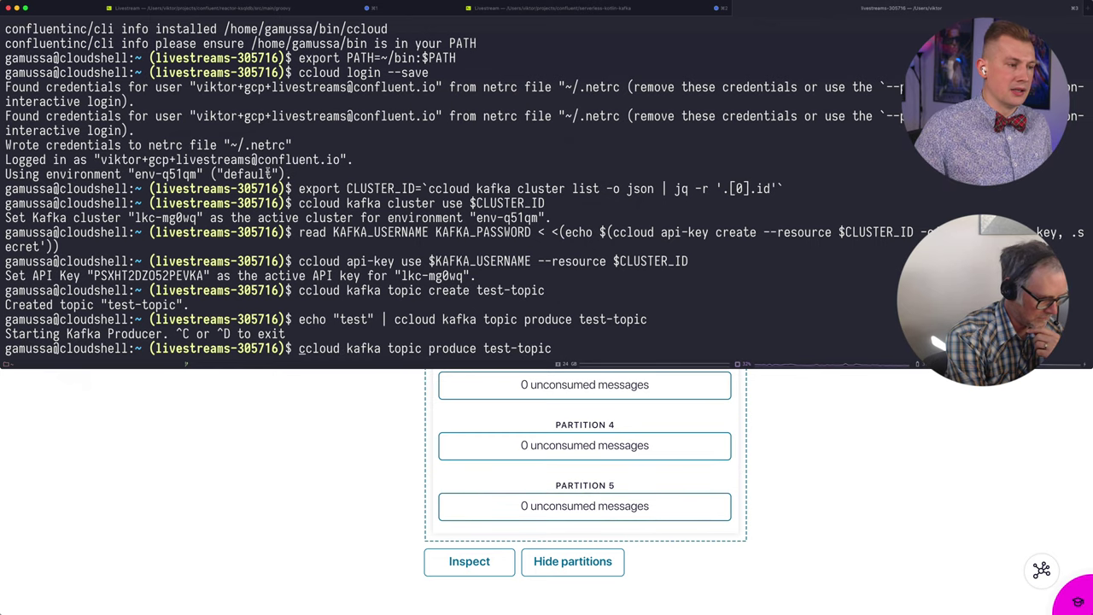
key("Return")
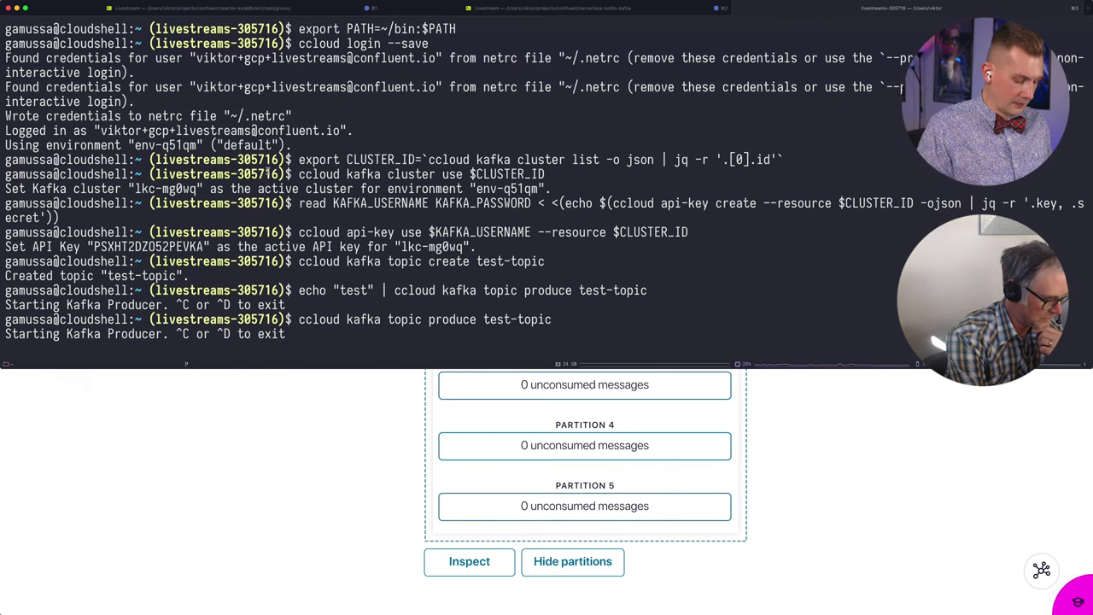
Step: Send the messages hello, livestreams and hi to test-topic
type("hello")
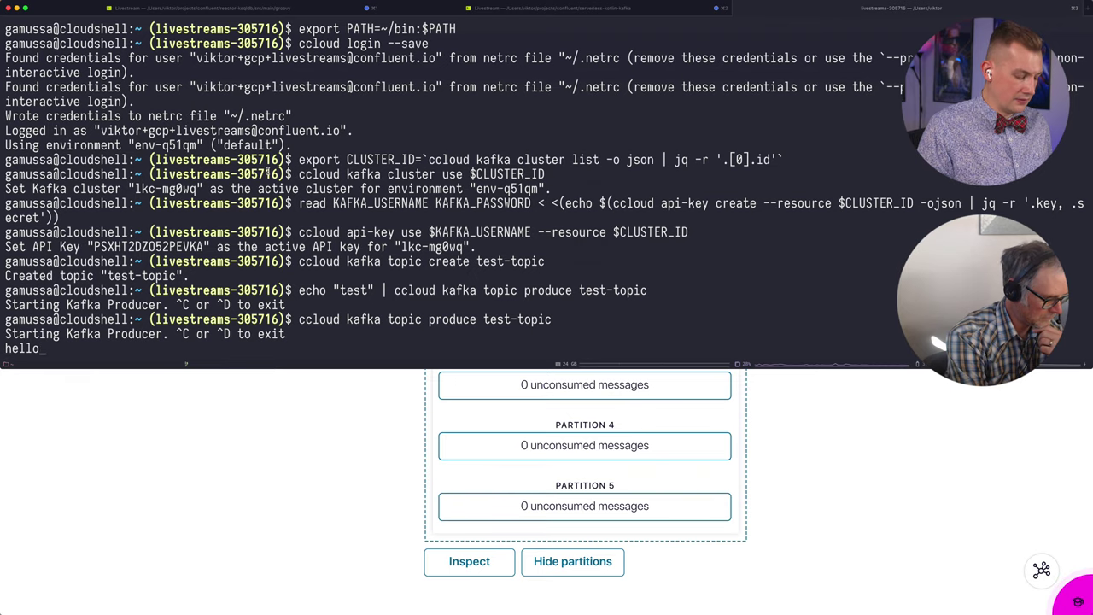
key("Return")
type("livestreams")
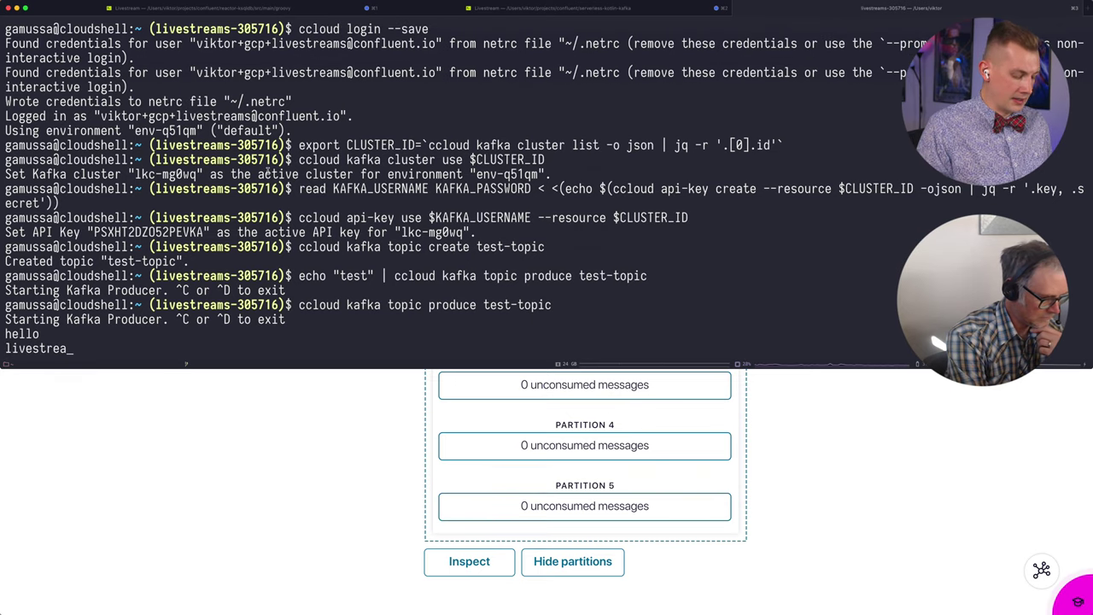
key("Return")
type("hi")
key("Return")
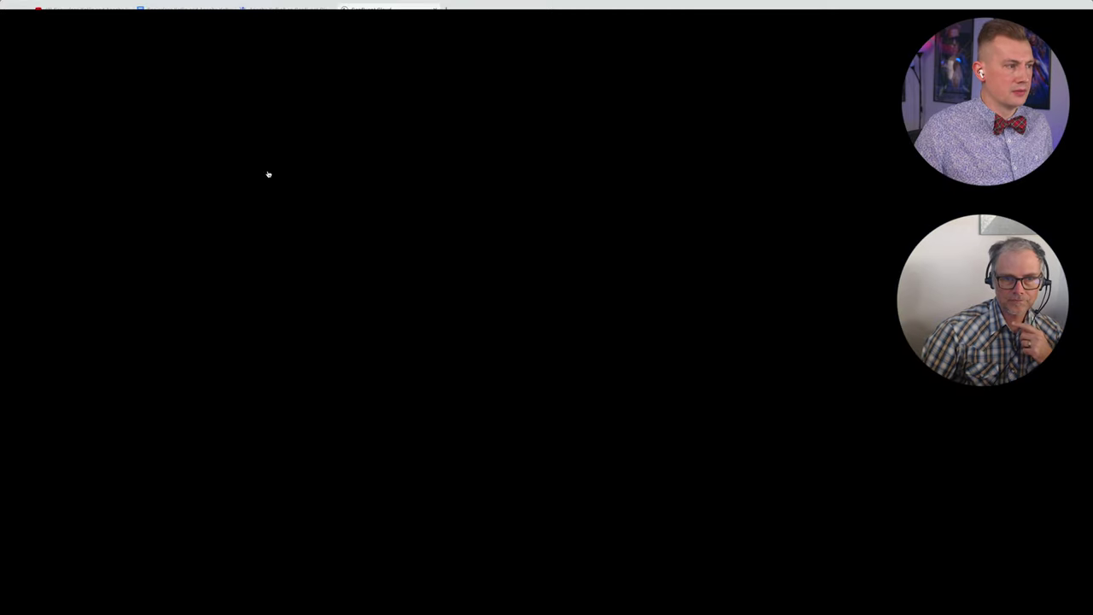
Step: Return to the Data flow graph and open the Inspect view for test-topic
scroll(281, 195, "up", 3)
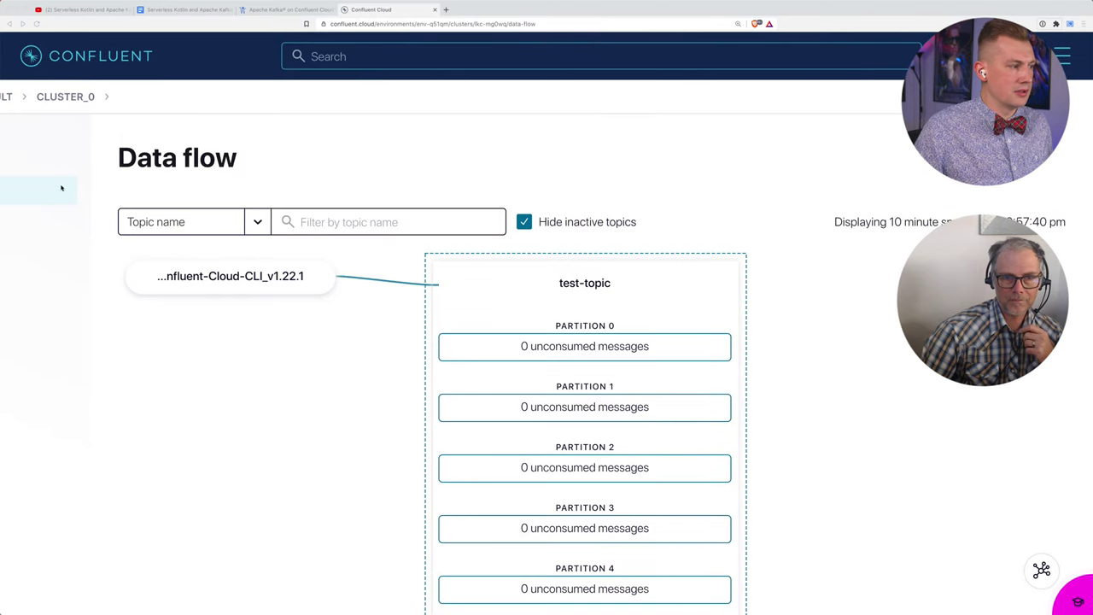
scroll(26, 195, "left", 3)
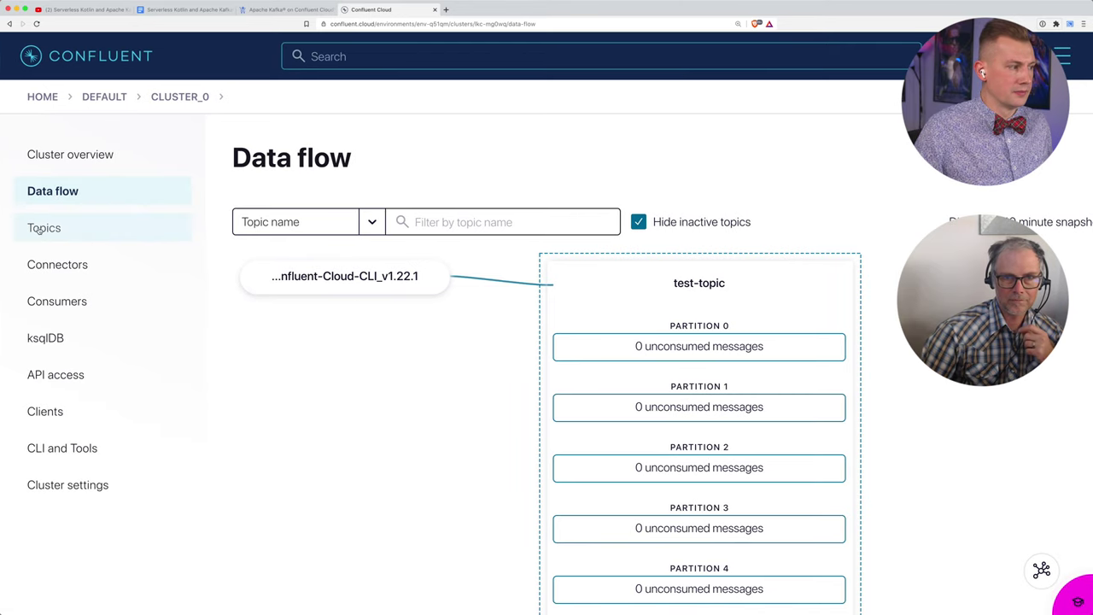
left_click(38, 227)
left_click(51, 193)
scroll(47, 193, "right", 3)
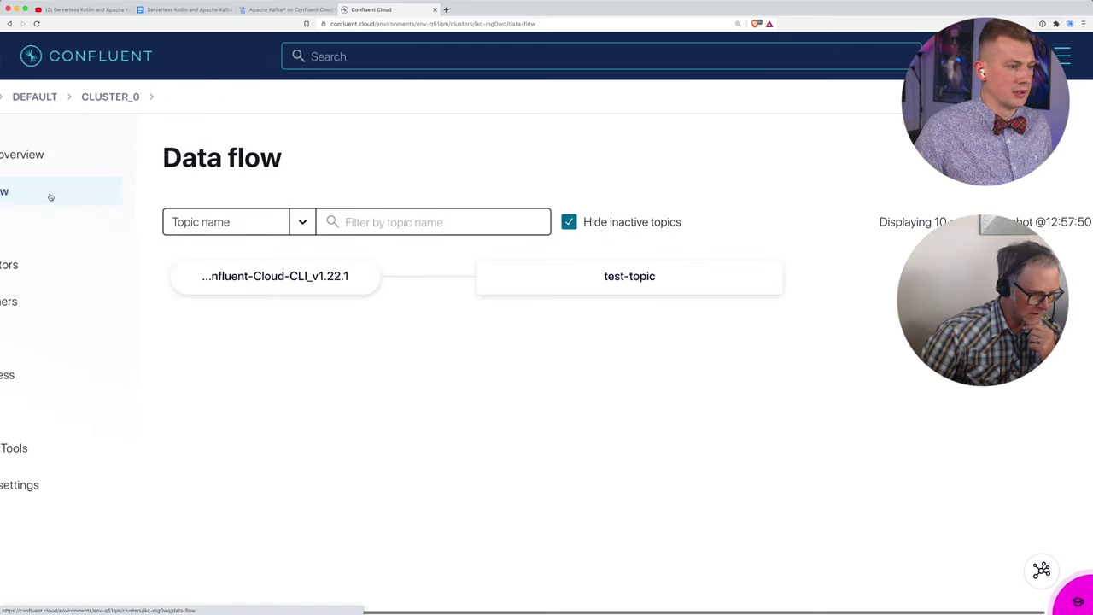
left_click(566, 290)
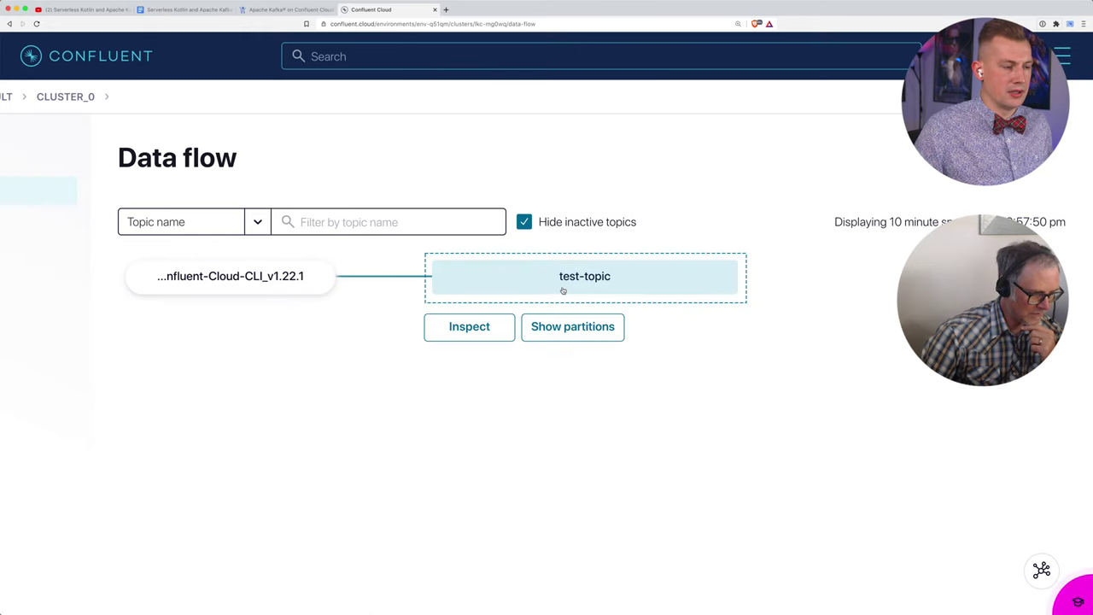
left_click(466, 330)
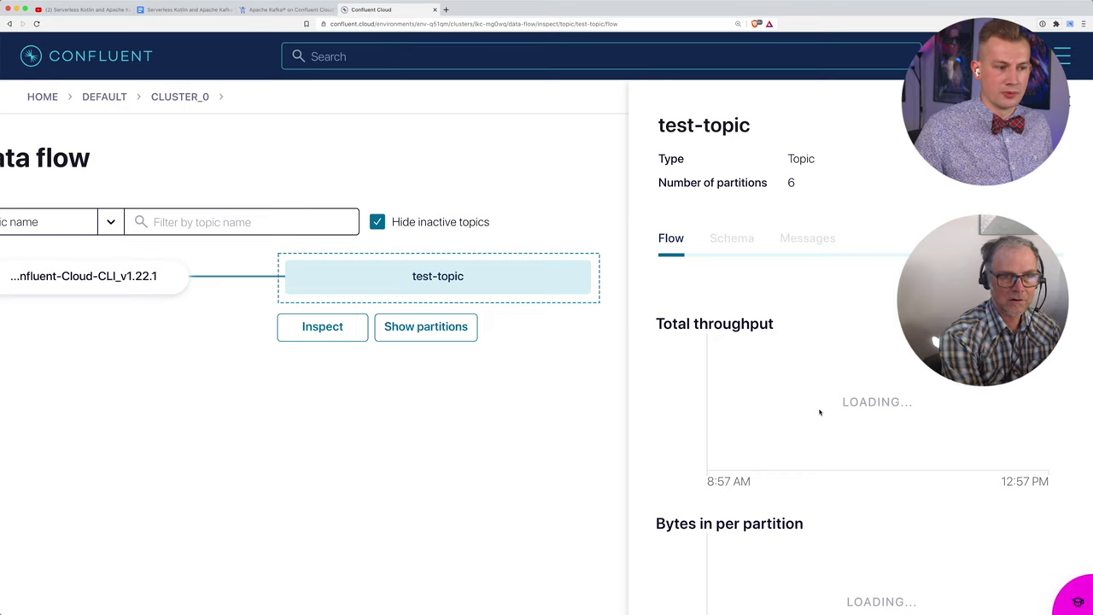
Step: Review the charts showing incoming bytes at 12:58, then return to the workshop doc's step 6
scroll(758, 436, "down", 1)
scroll(759, 436, "down", 3)
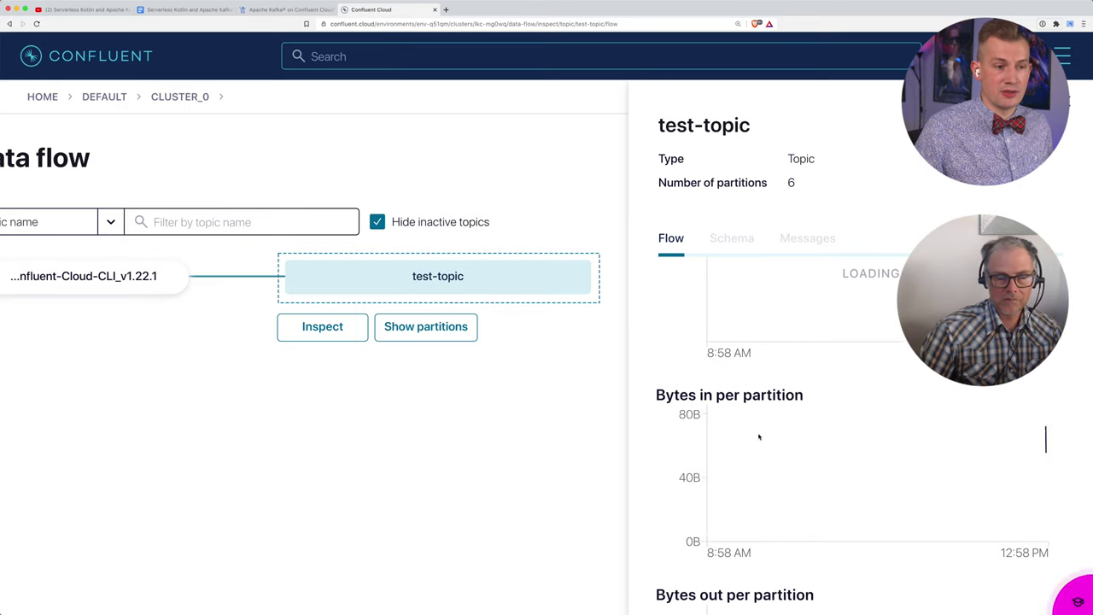
scroll(758, 436, "down", 1)
scroll(818, 369, "up", 2)
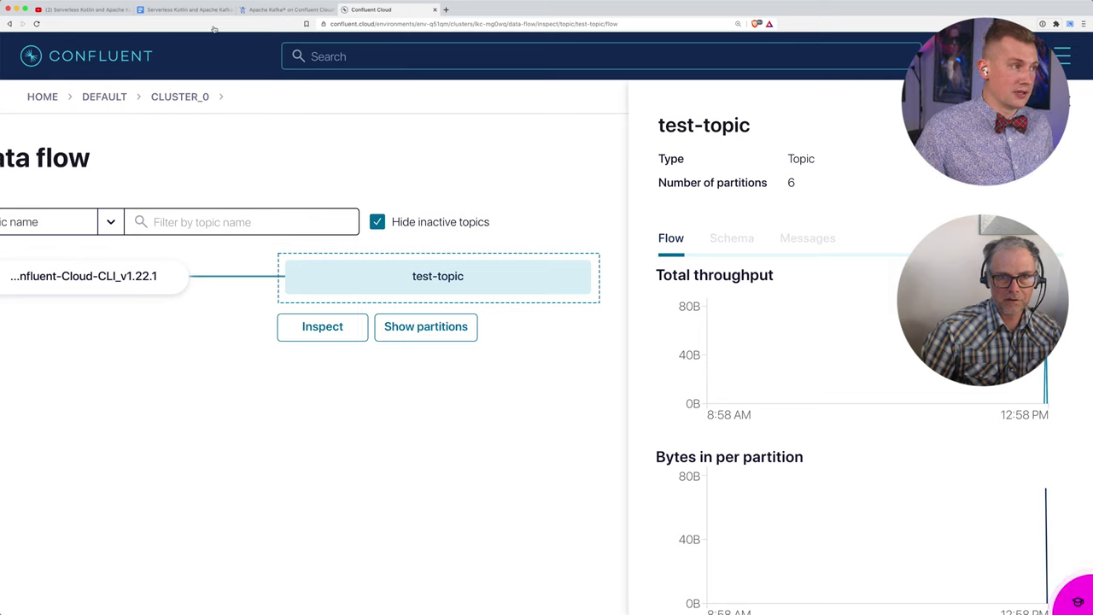
left_click(188, 10)
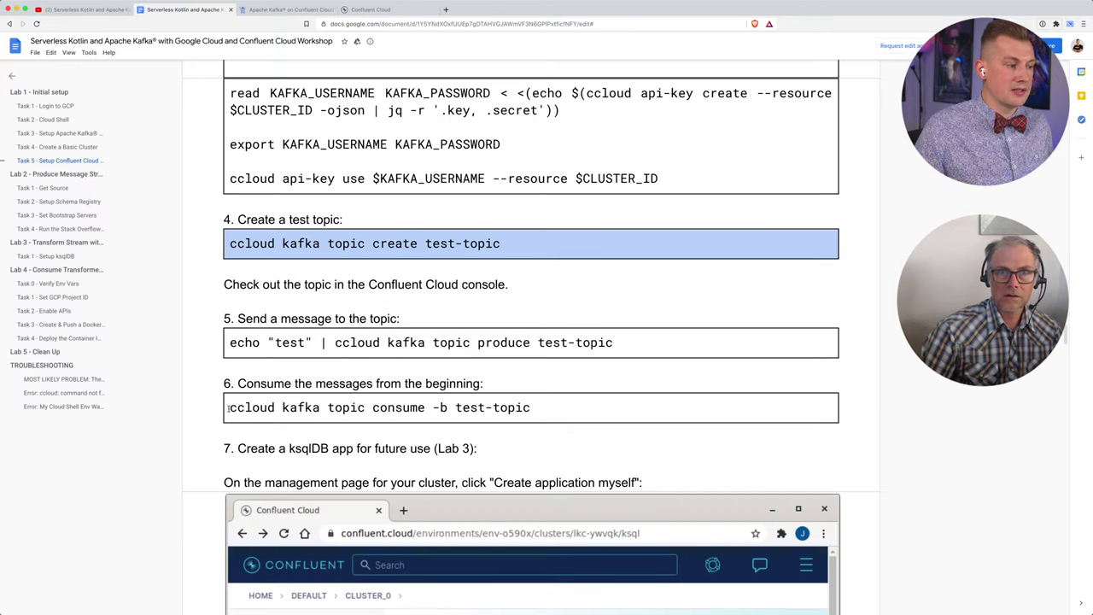
Step: Stop the producer and run 'ccloud kafka topic consume -b test-topic', reading hi, test, livestreams and hello
left_click_drag(228, 408, 534, 409)
key("super+Tab")
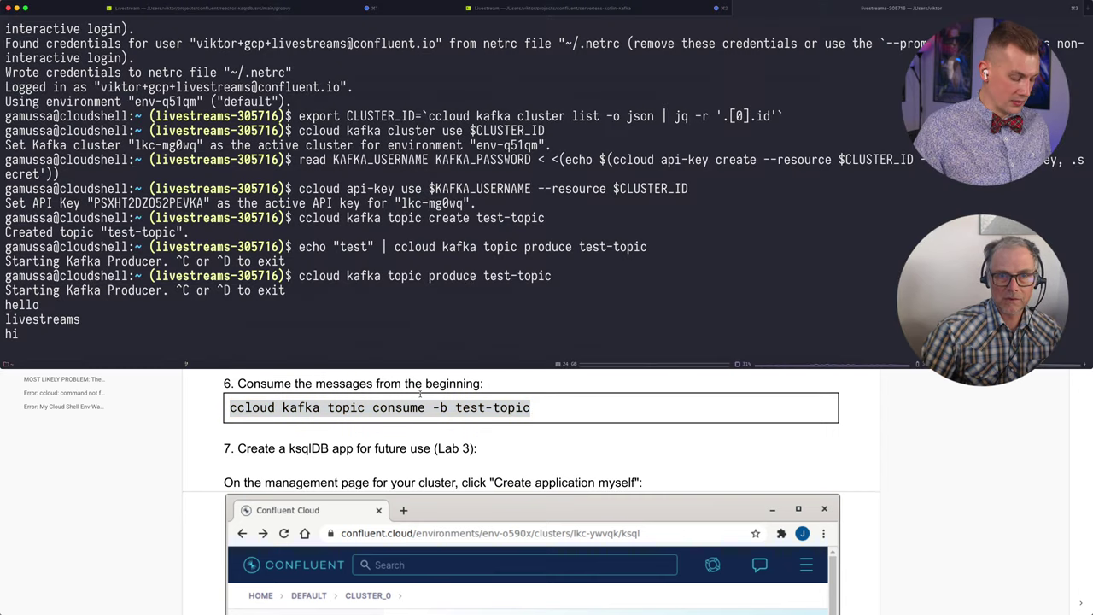
key("ctrl+c")
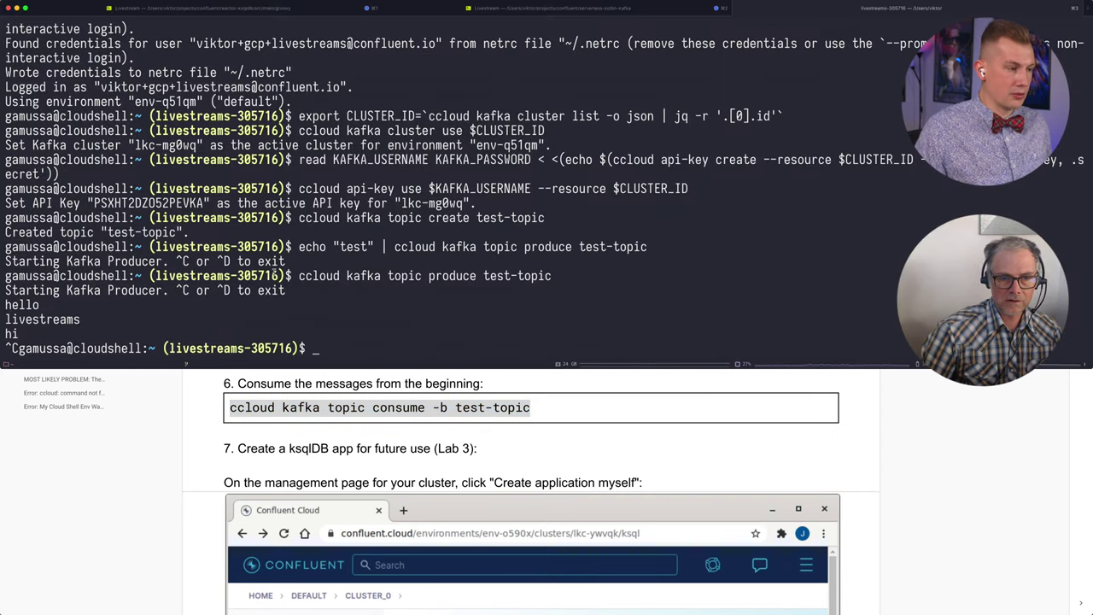
key("super+v")
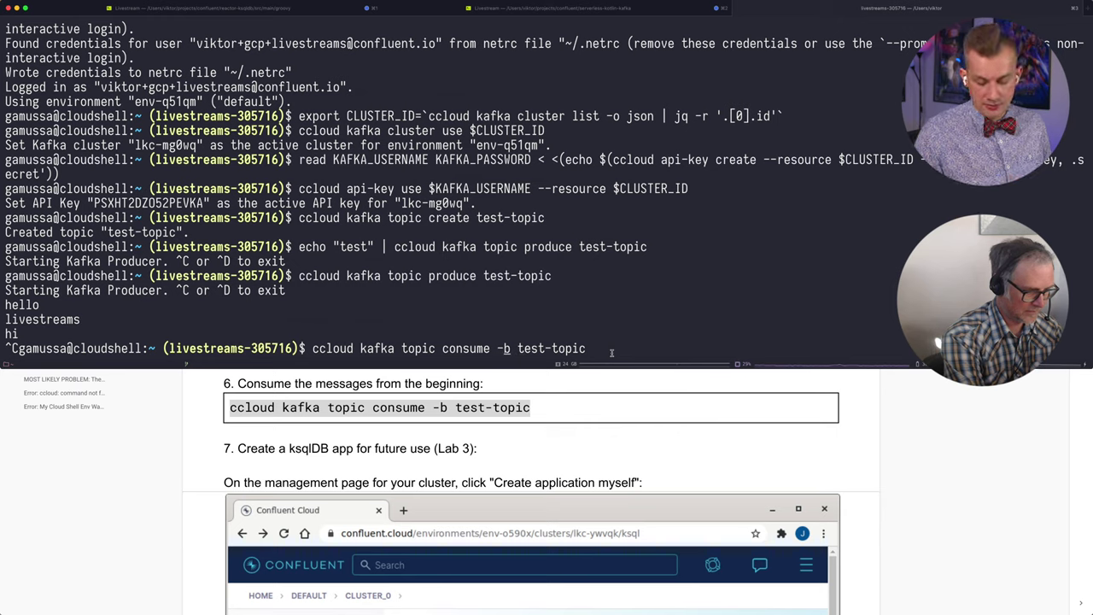
key("Return")
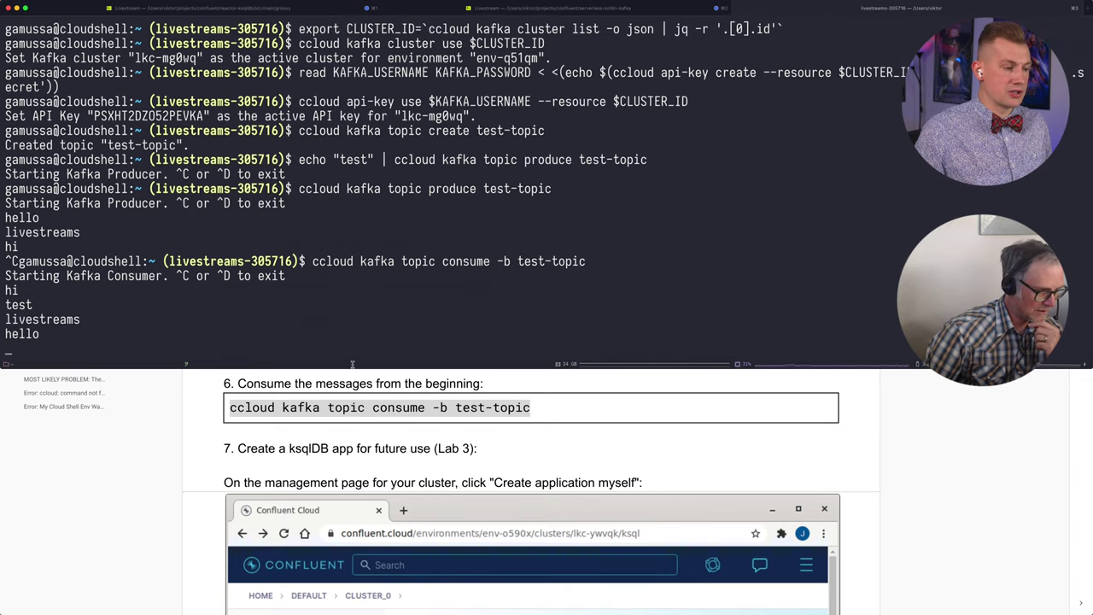
key("super+Tab")
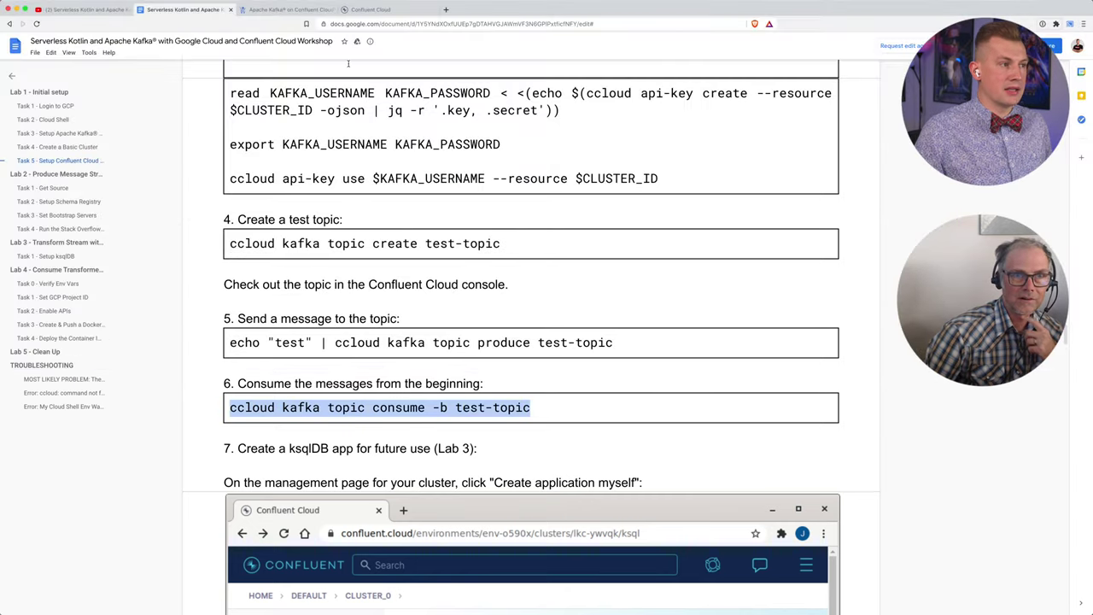
Step: Back in Confluent Cloud, close the test-topic panel and go to Home, showing the default environment with 1 cluster
left_click(371, 10)
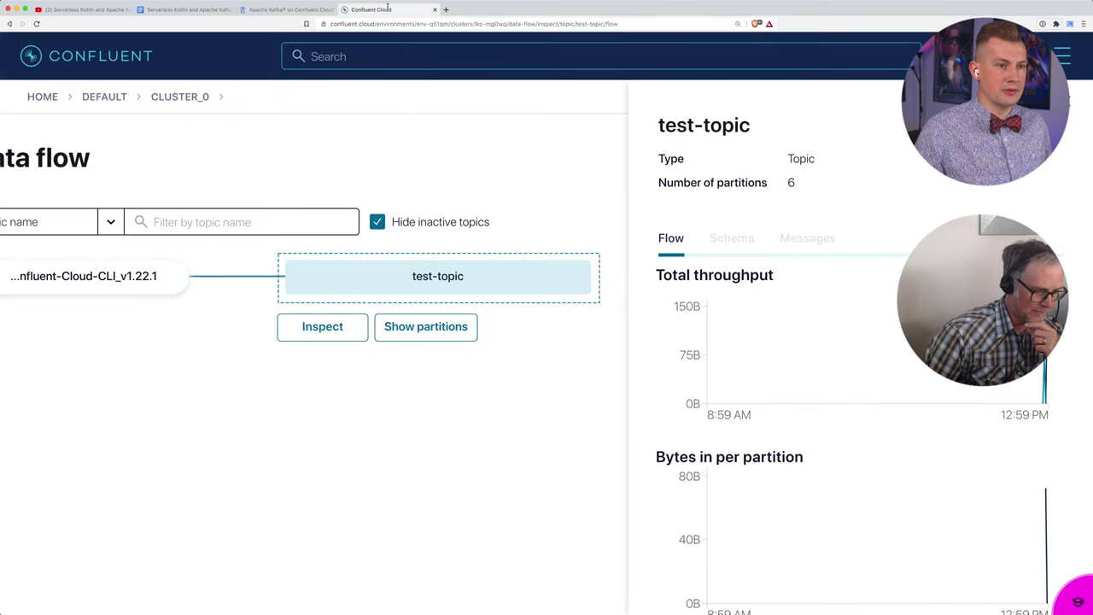
left_click(1075, 107)
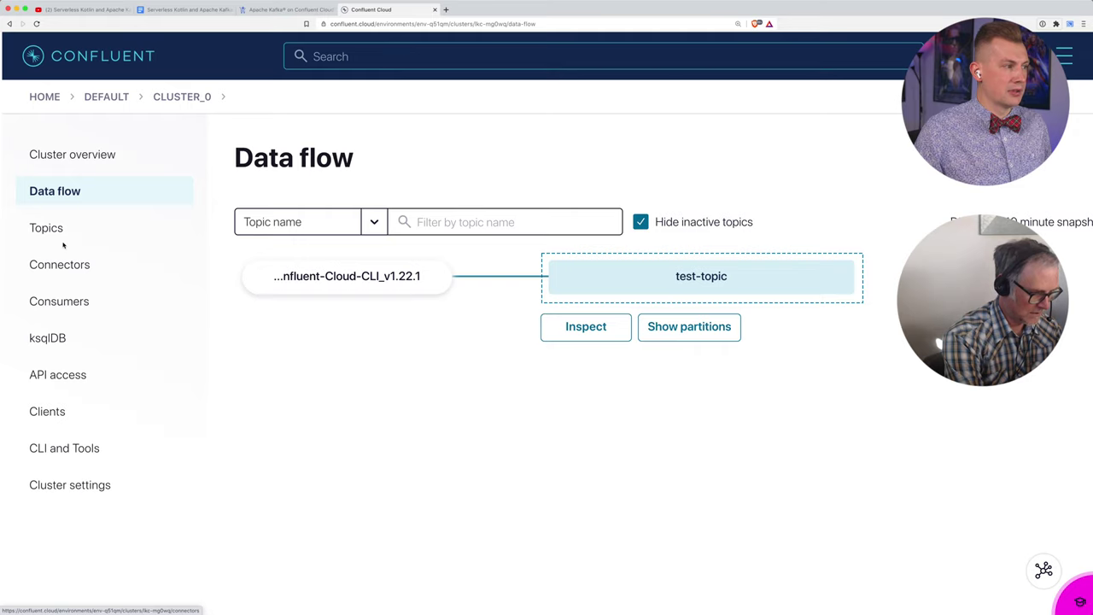
left_click(43, 97)
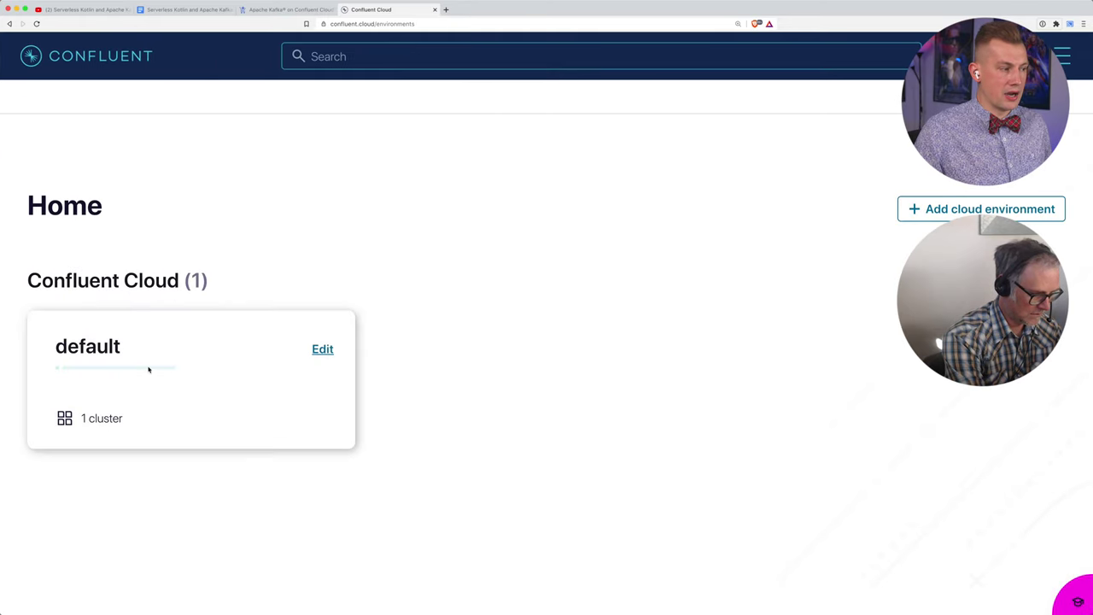
Step: Navigate from the default environment into cluster_0's Data flow and select the test-topic node
left_click(119, 349)
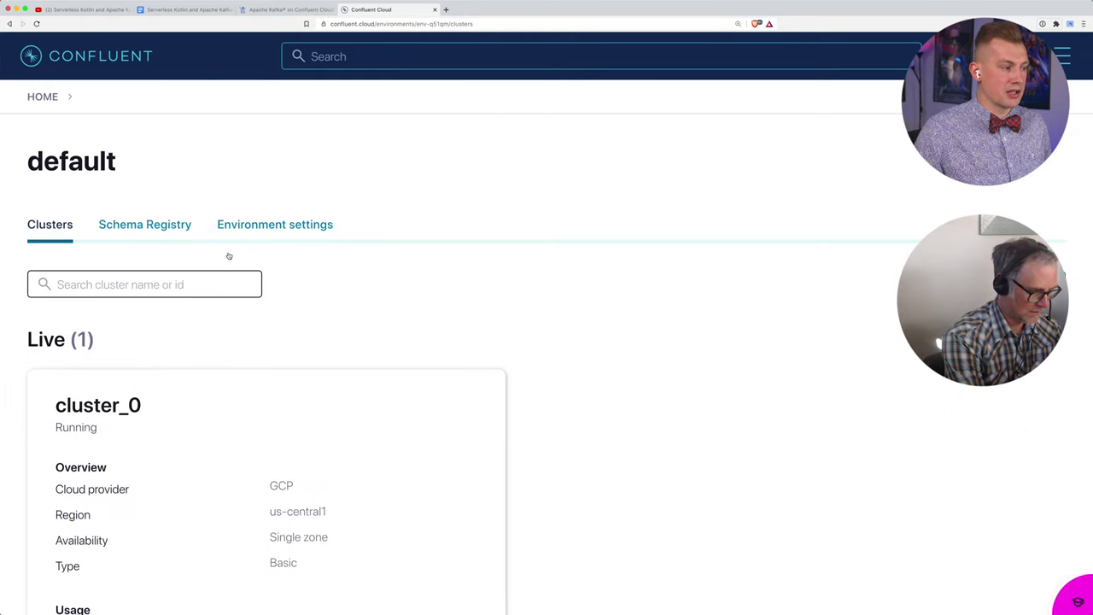
scroll(120, 222, "down", 4)
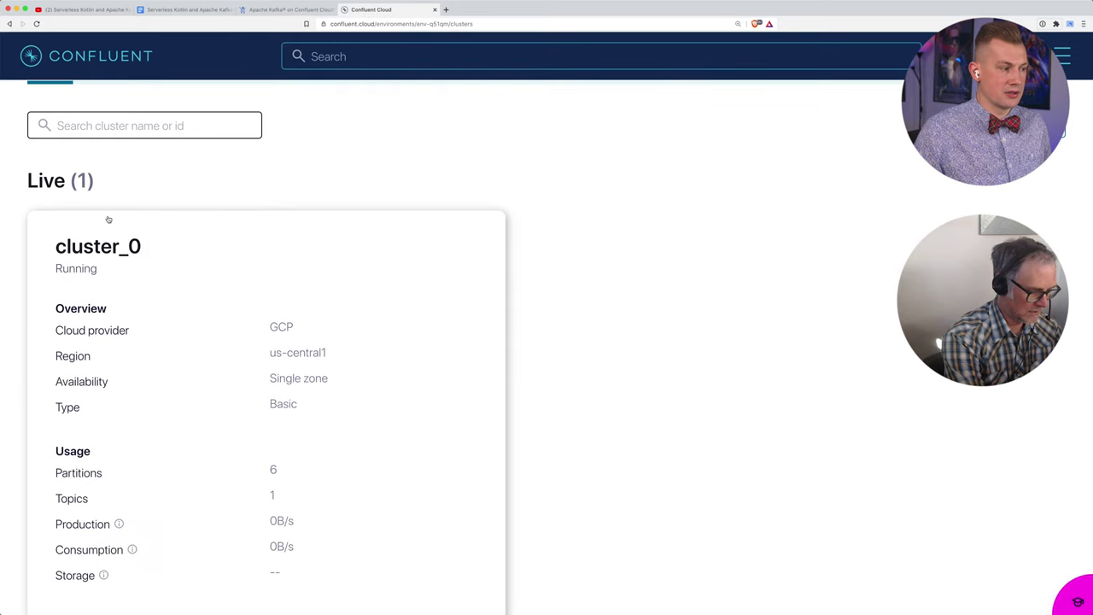
left_click(183, 358)
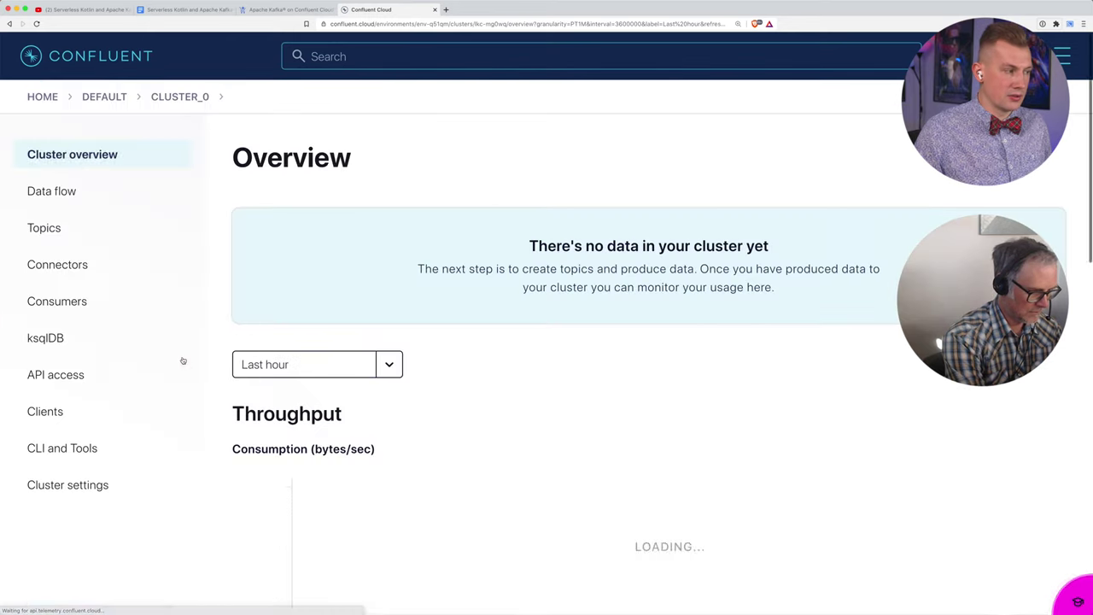
left_click(97, 192)
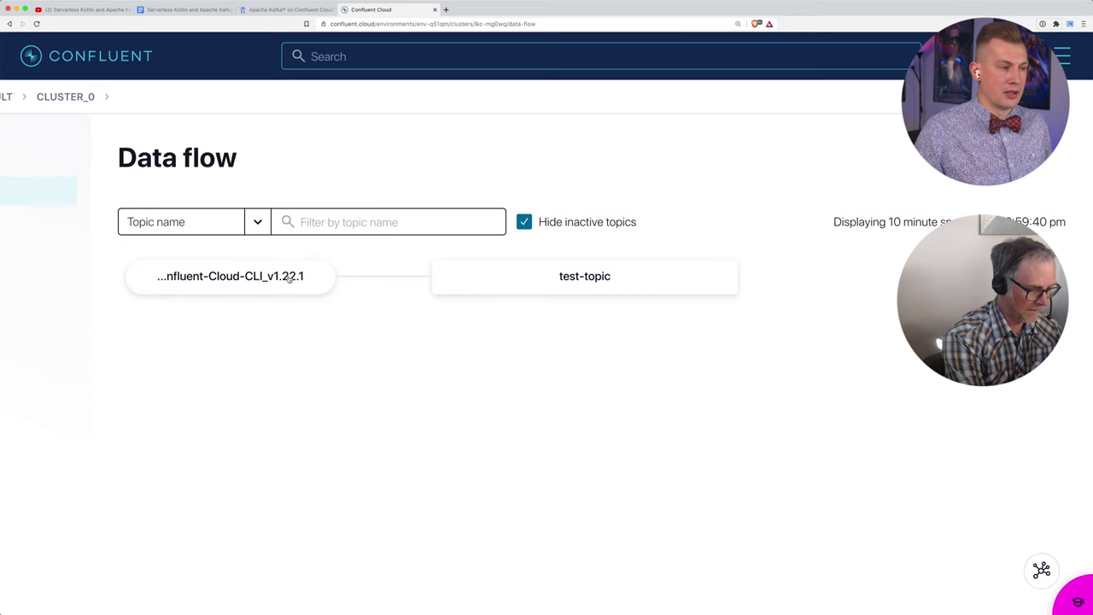
left_click(522, 283)
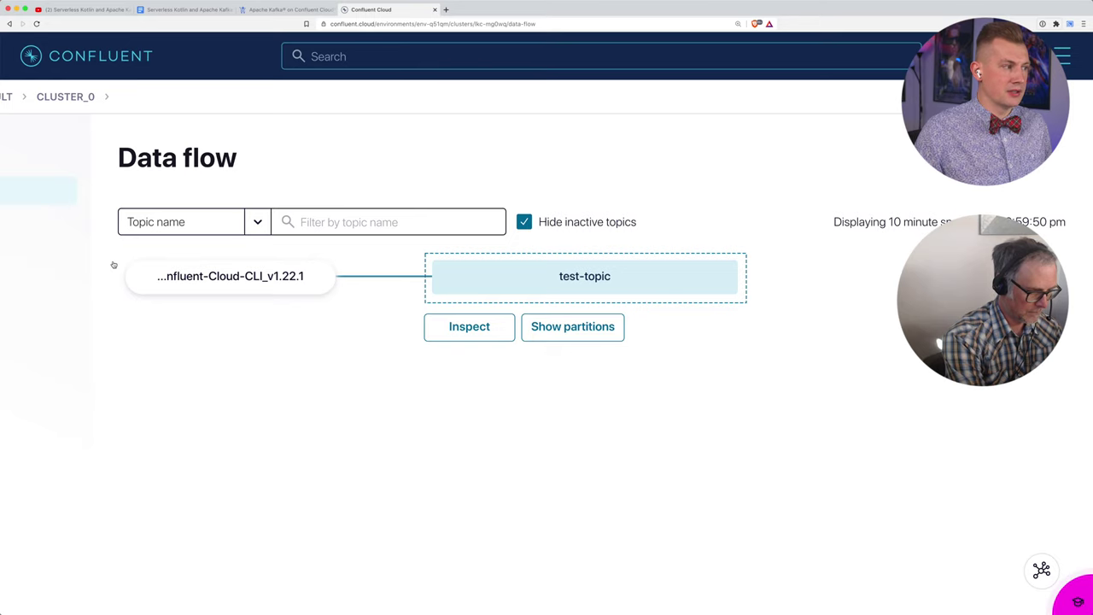
Step: Open the Consumers list and the confluent_cli_consumer group's details
mouse_move(81, 224)
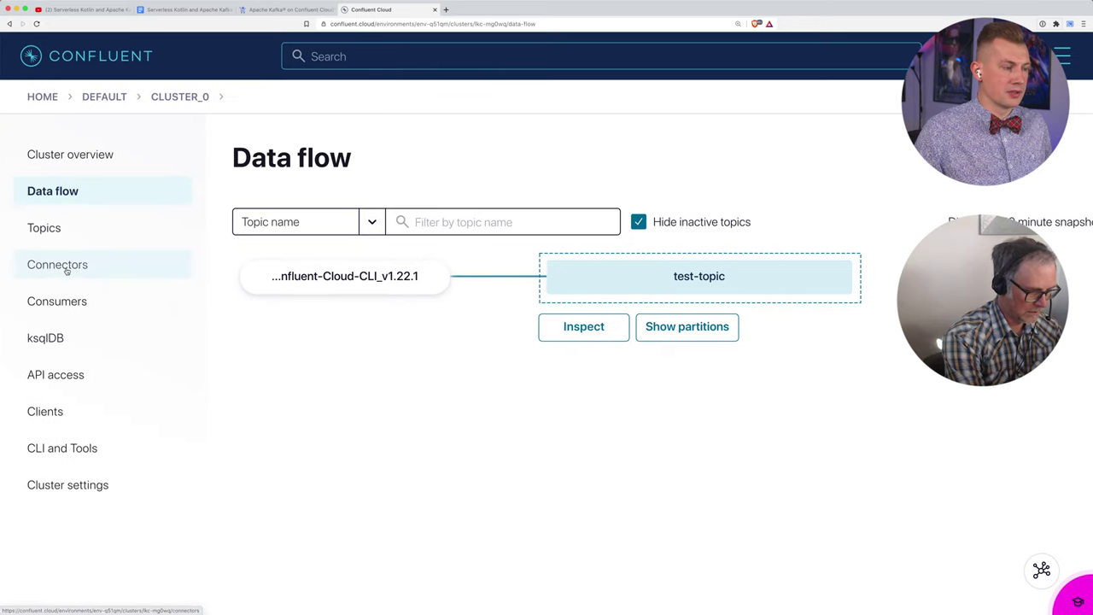
left_click(60, 296)
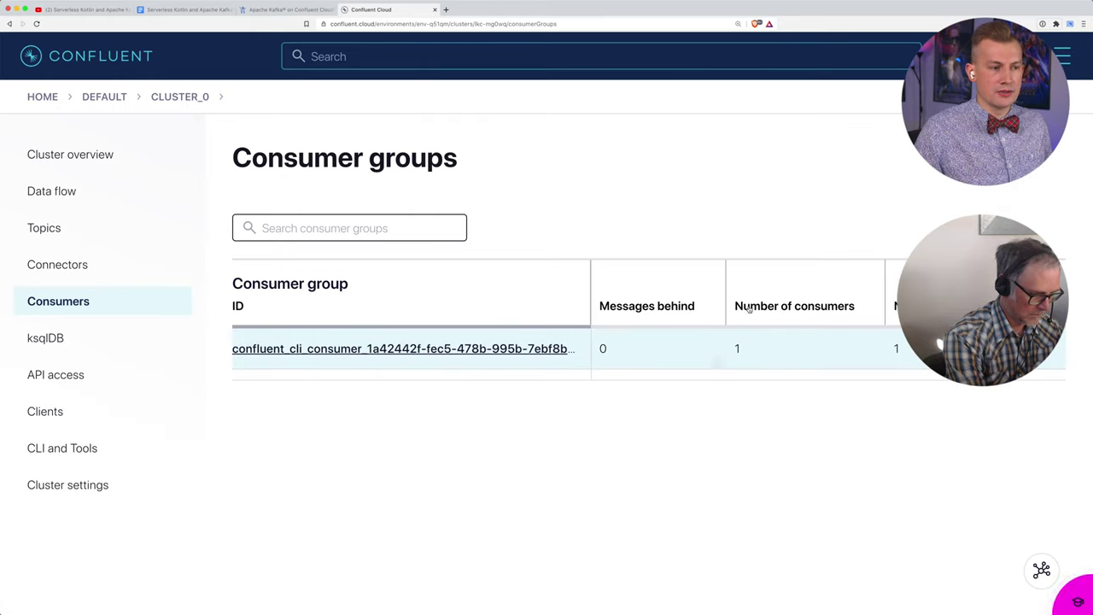
key("super+Tab")
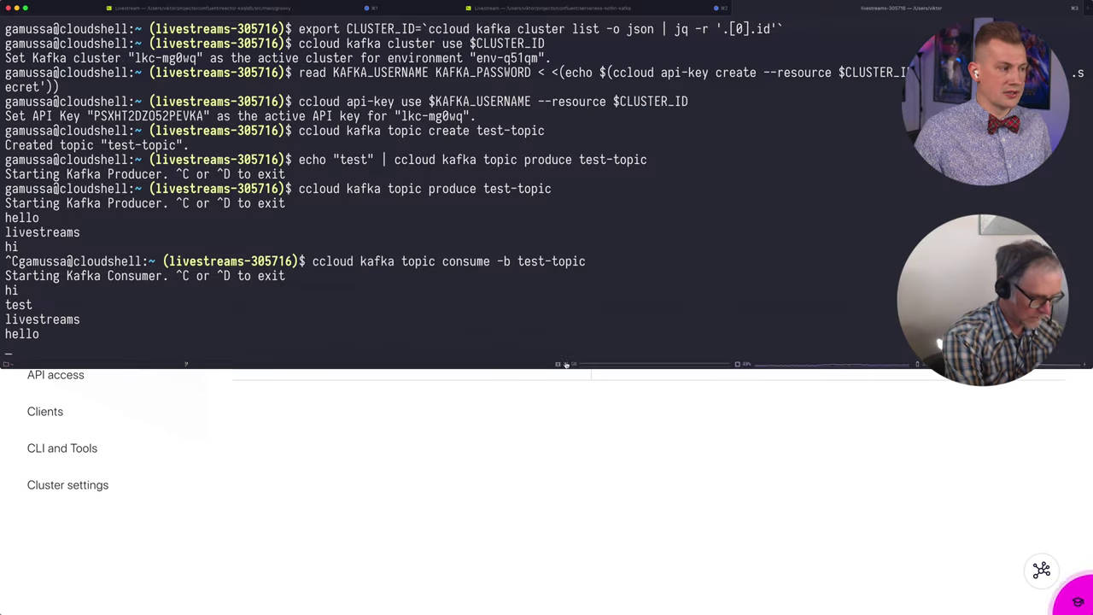
key("super+Tab")
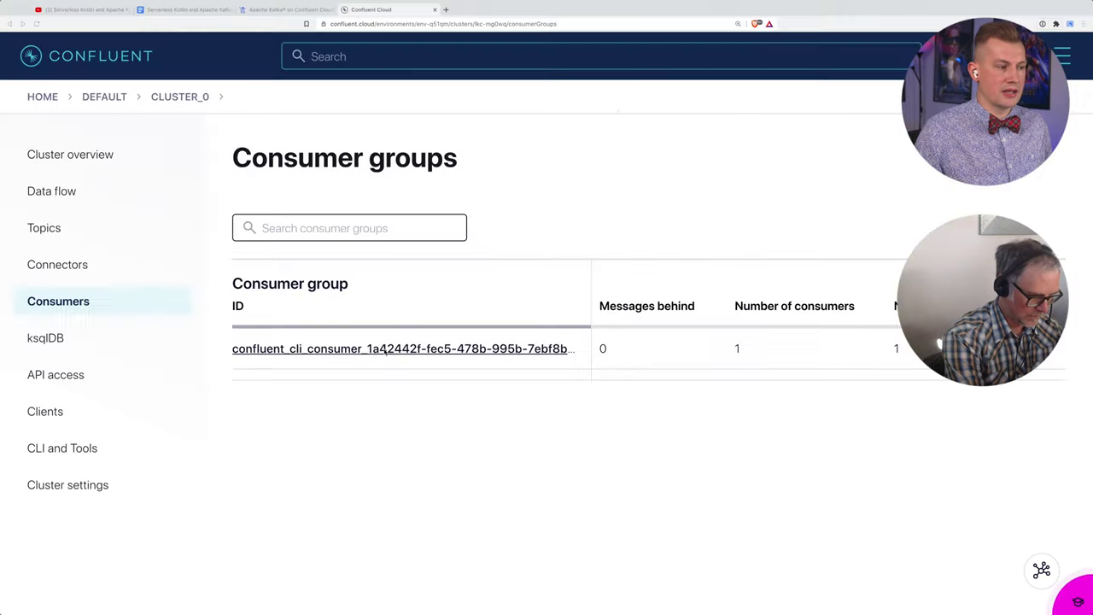
left_click(368, 347)
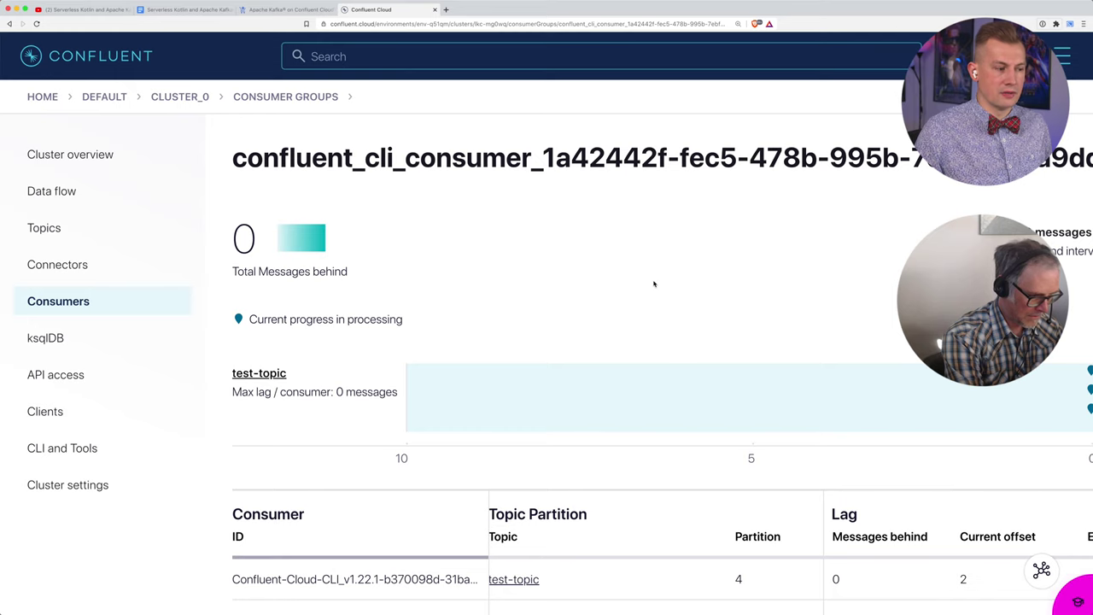
Step: Confirm the group is zero messages behind on test-topic, then reload cluster_0's Data flow page
scroll(655, 282, "down", 4)
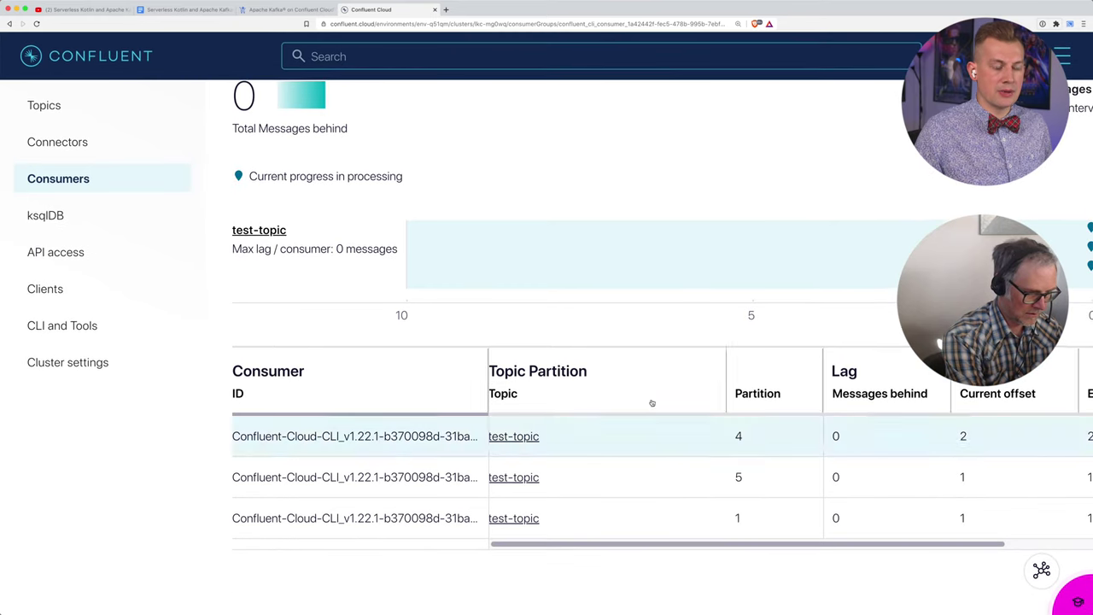
scroll(631, 472, "right", 1)
scroll(631, 472, "right", 1)
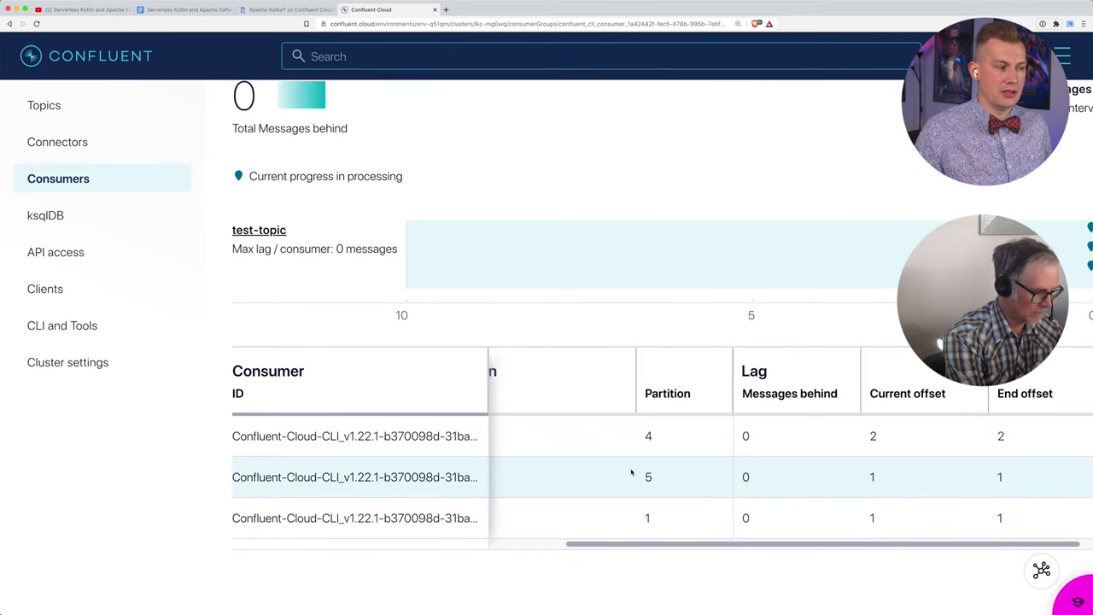
scroll(451, 460, "right", 1)
scroll(451, 460, "right", 1)
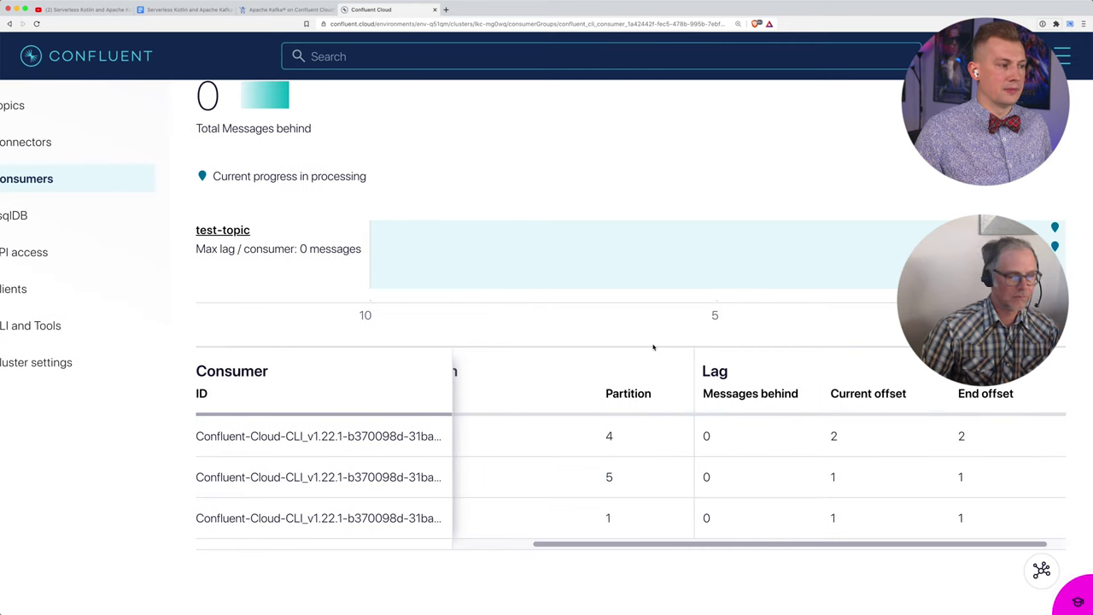
scroll(327, 252, "up", 3)
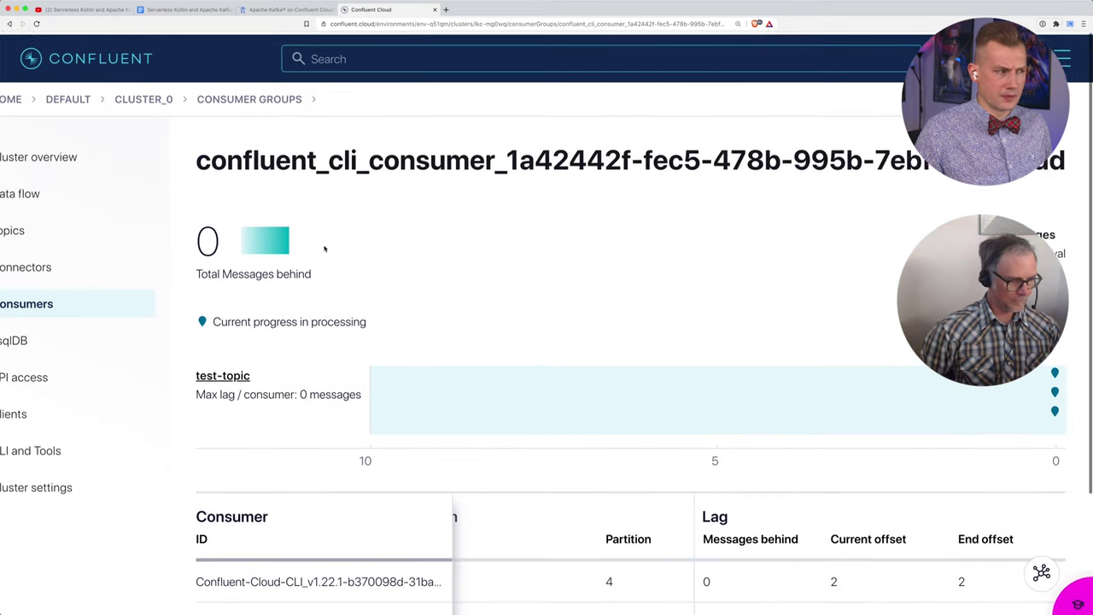
left_click(60, 197)
key("super+r")
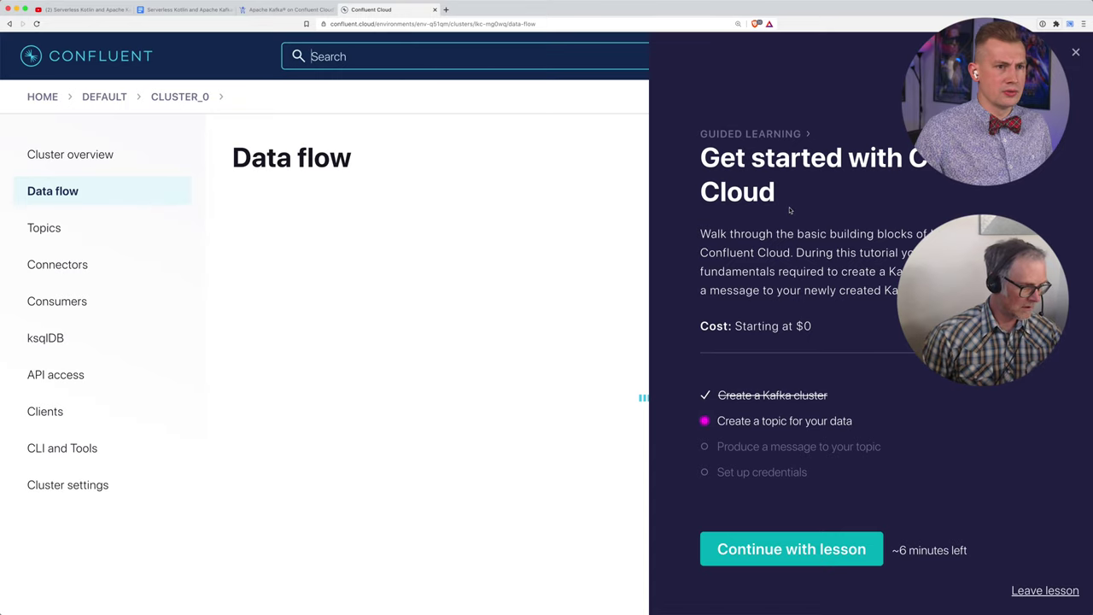
Step: Close the Guided Learning panel and minimize the create-a-topic tip card
left_click(1077, 53)
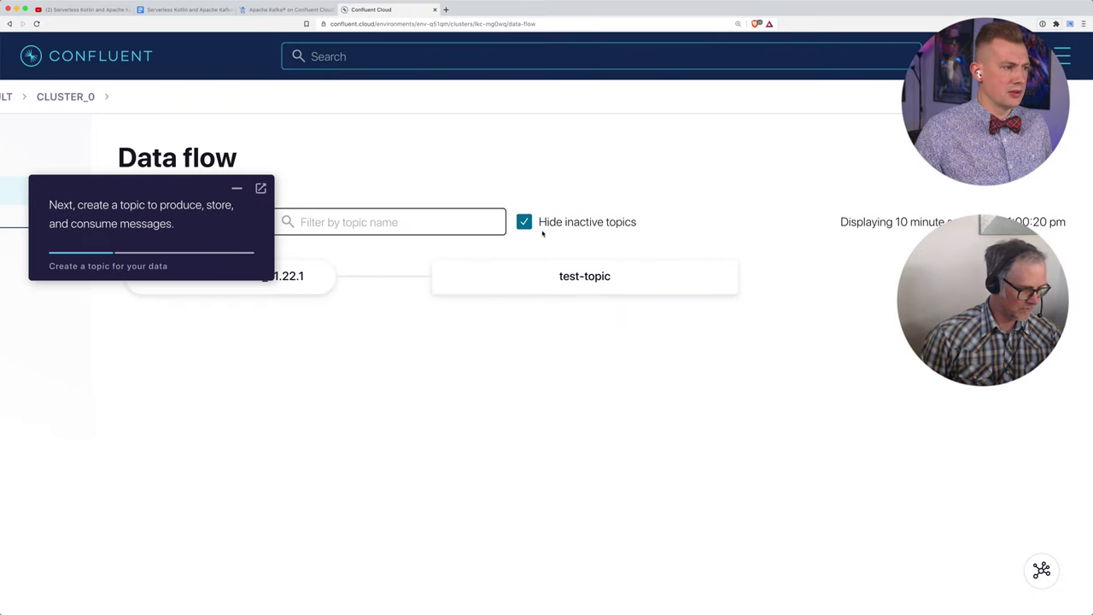
left_click(238, 189)
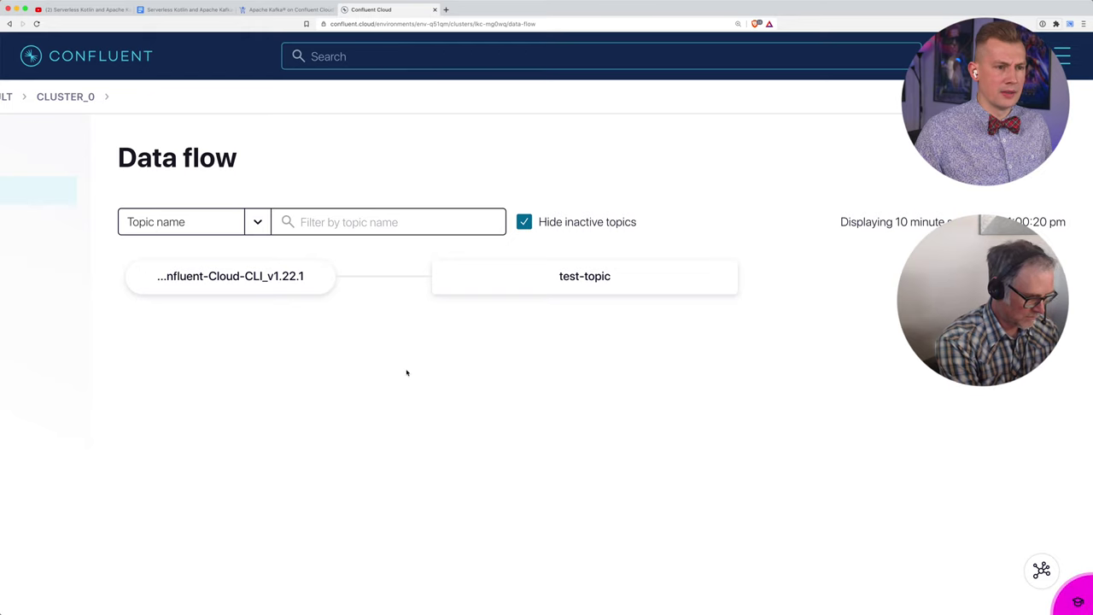
scroll(407, 373, "down", 1)
scroll(407, 371, "down", 1)
scroll(408, 371, "up", 2)
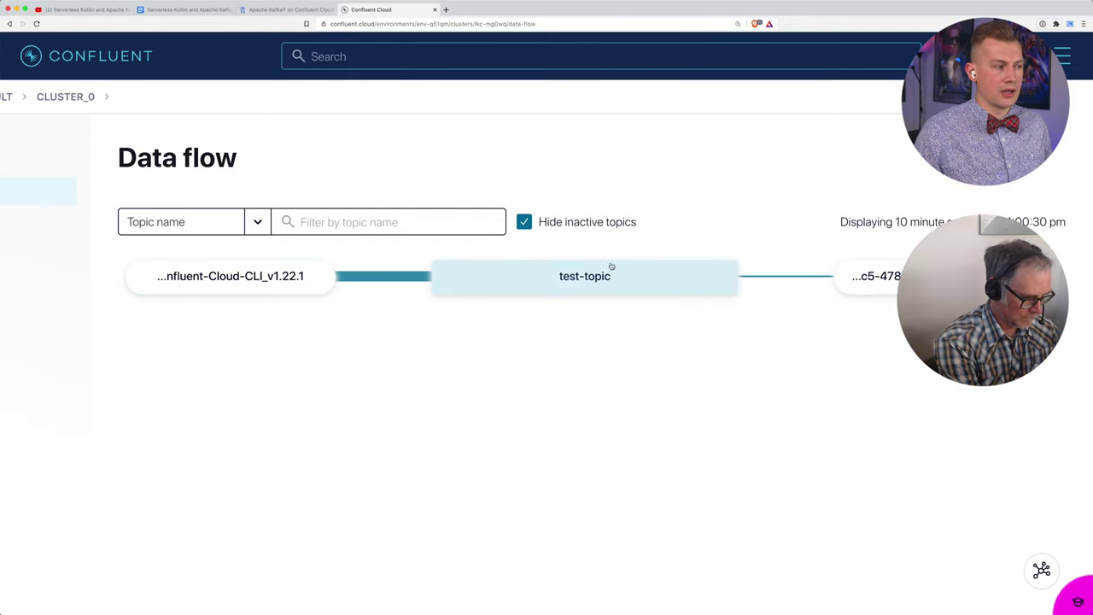
Step: Select the CLI producer node, then inspect the consumer group node, whose Total consumption chart shows no data
left_click(227, 281)
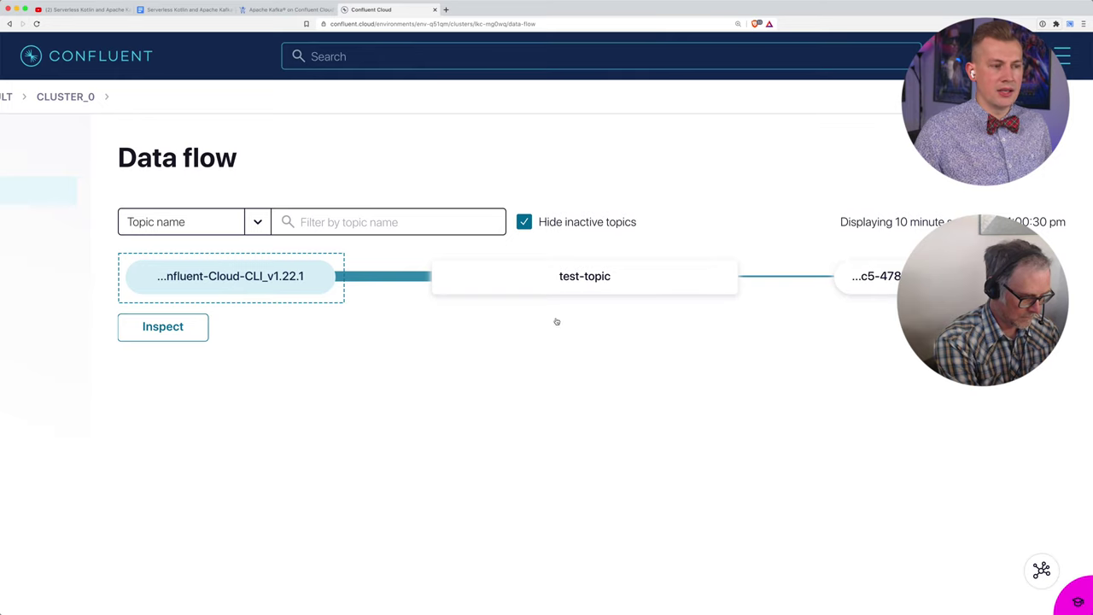
left_click(882, 282)
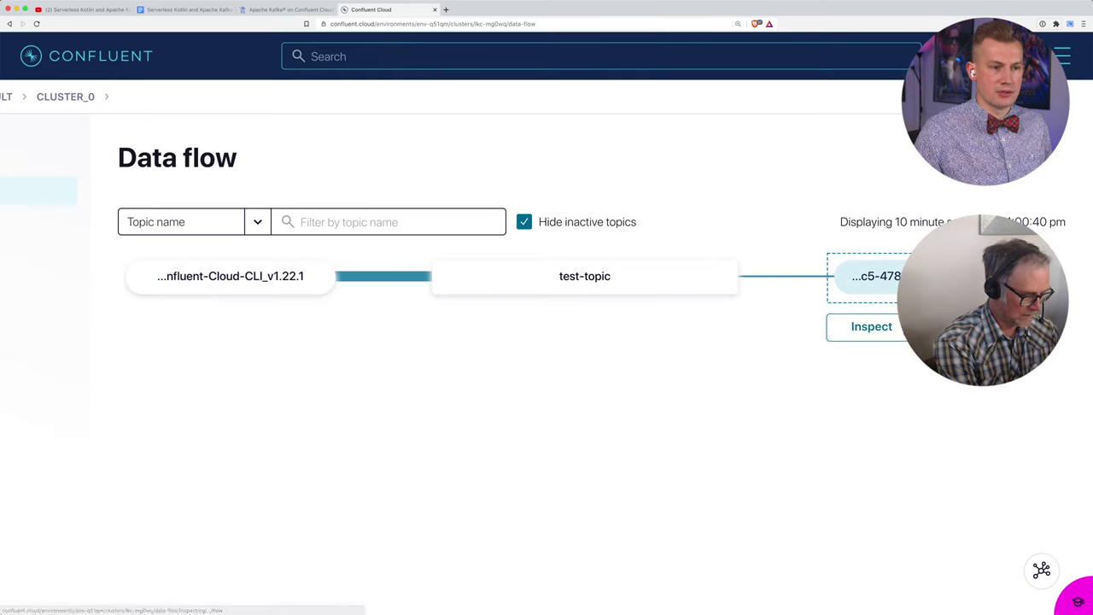
left_click(871, 326)
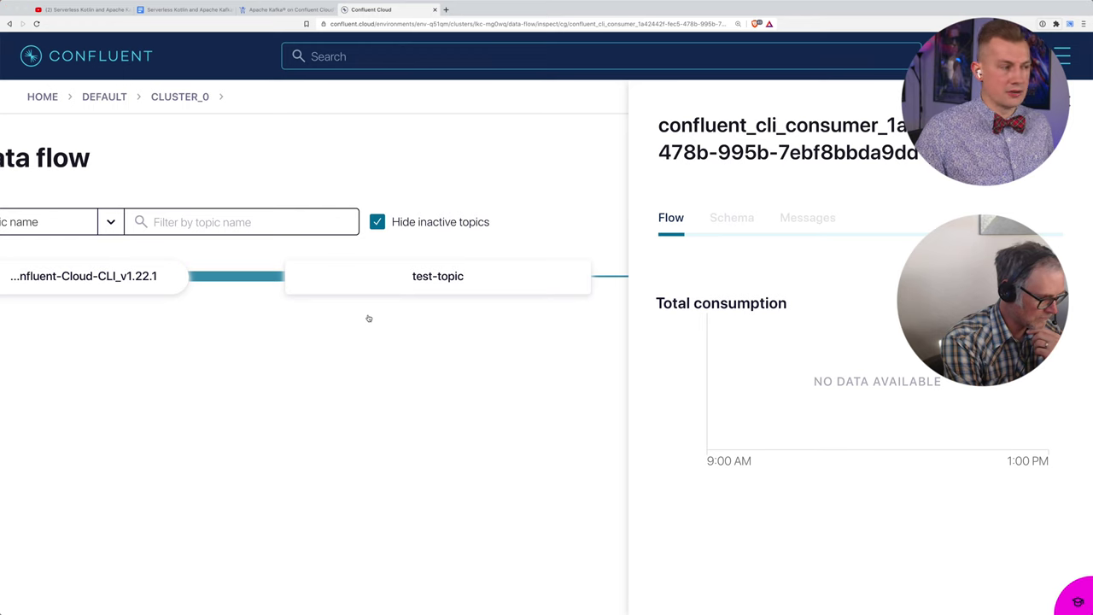
Step: Close the consumer group details panel to show the full CLI producer, test-topic and consumer group graph
key("ctrl+grave")
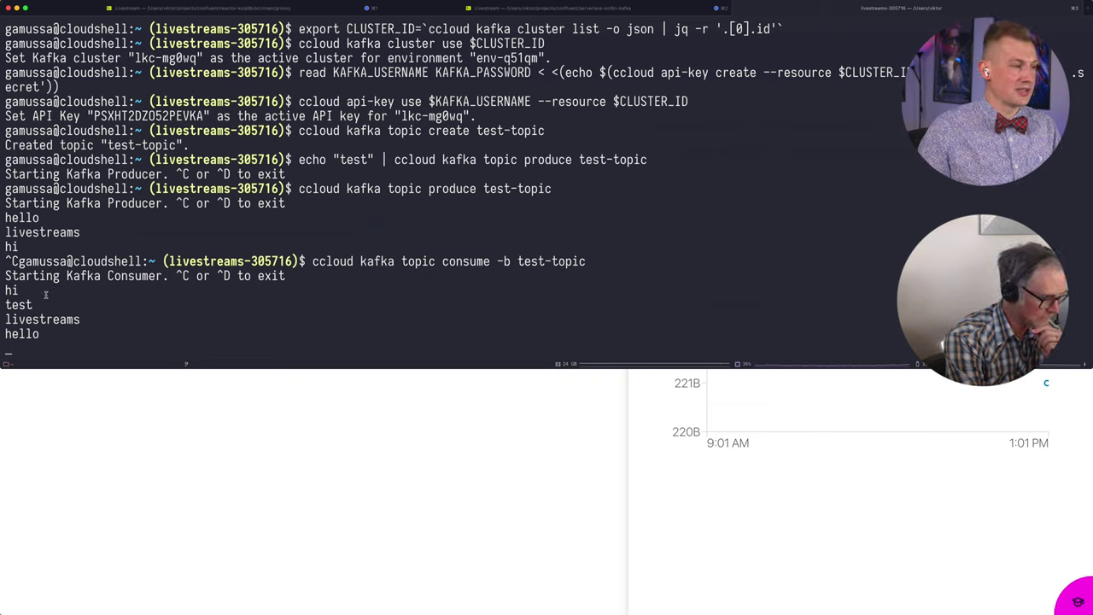
left_click(167, 468)
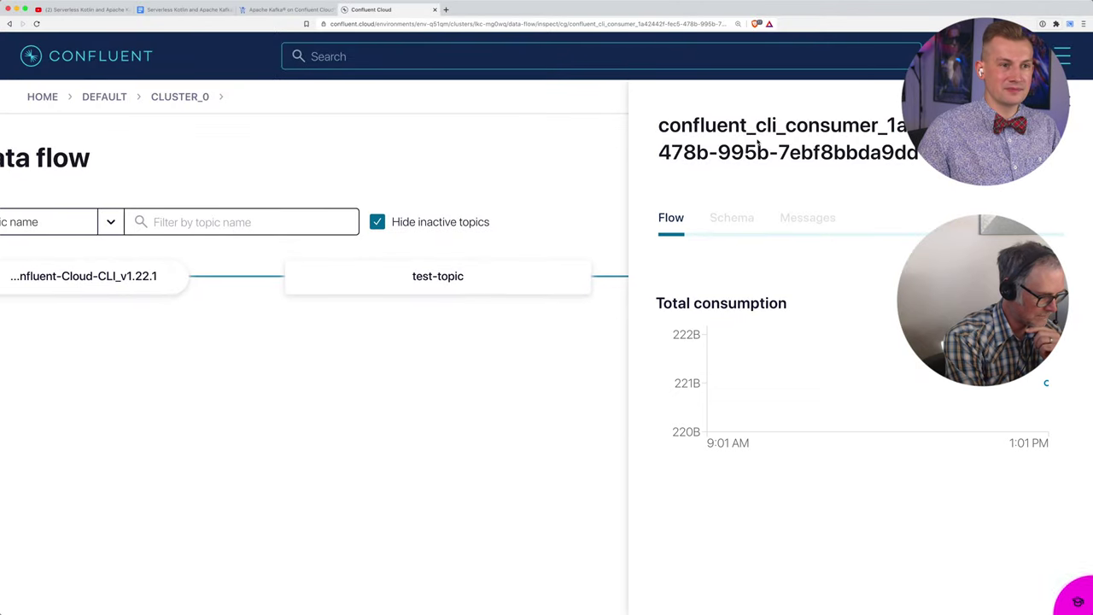
left_click(1072, 107)
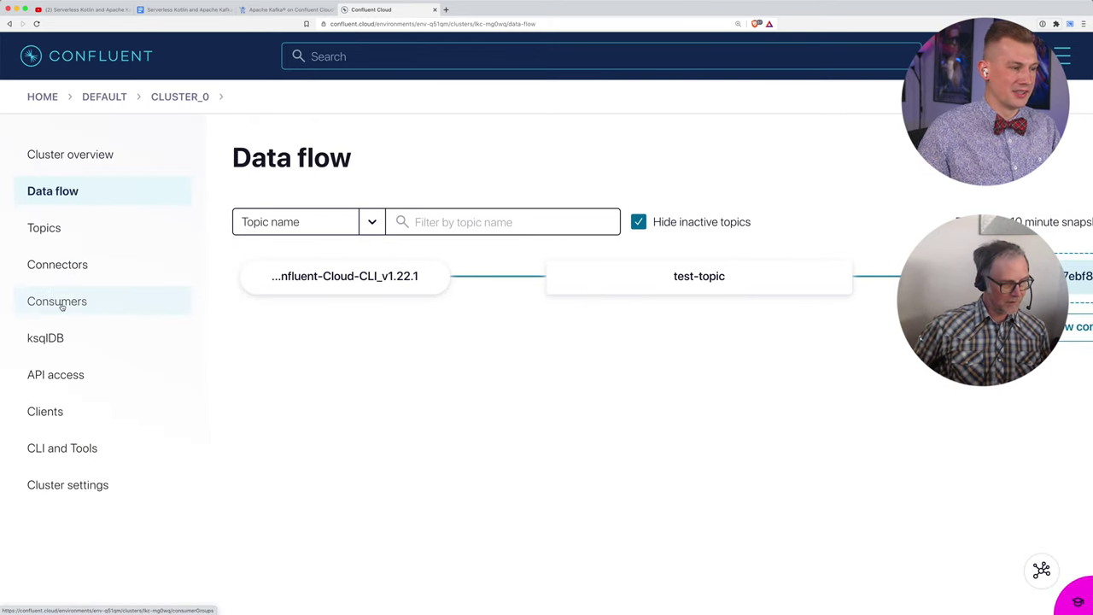
Step: Confirm the CLI consumer group is 0 messages behind on test-topic, then scroll the guide to step 7
left_click(53, 300)
left_click(472, 348)
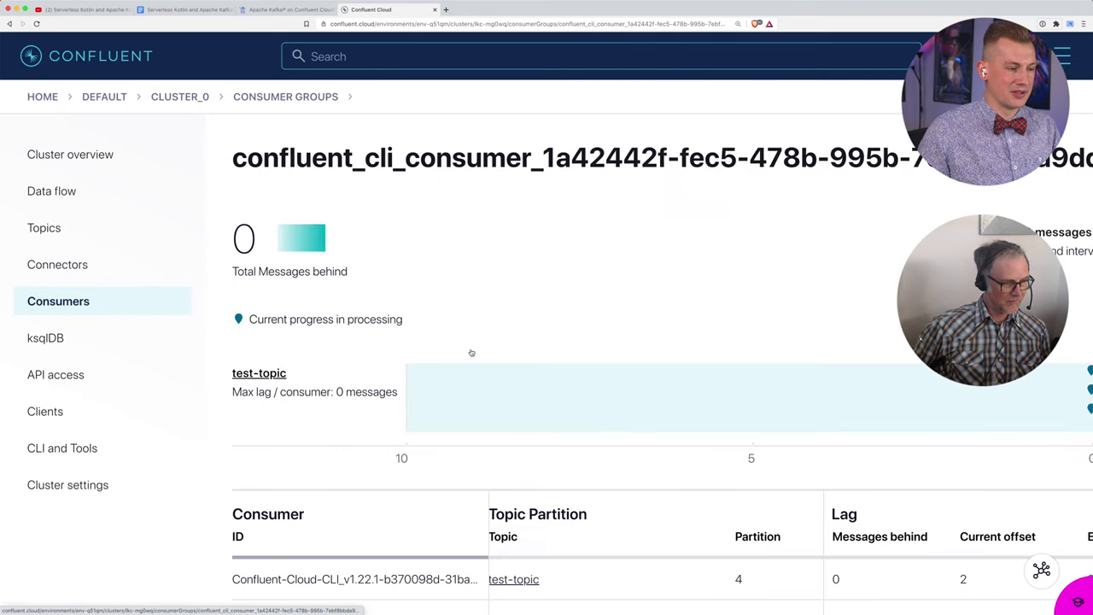
scroll(343, 448, "down", 3)
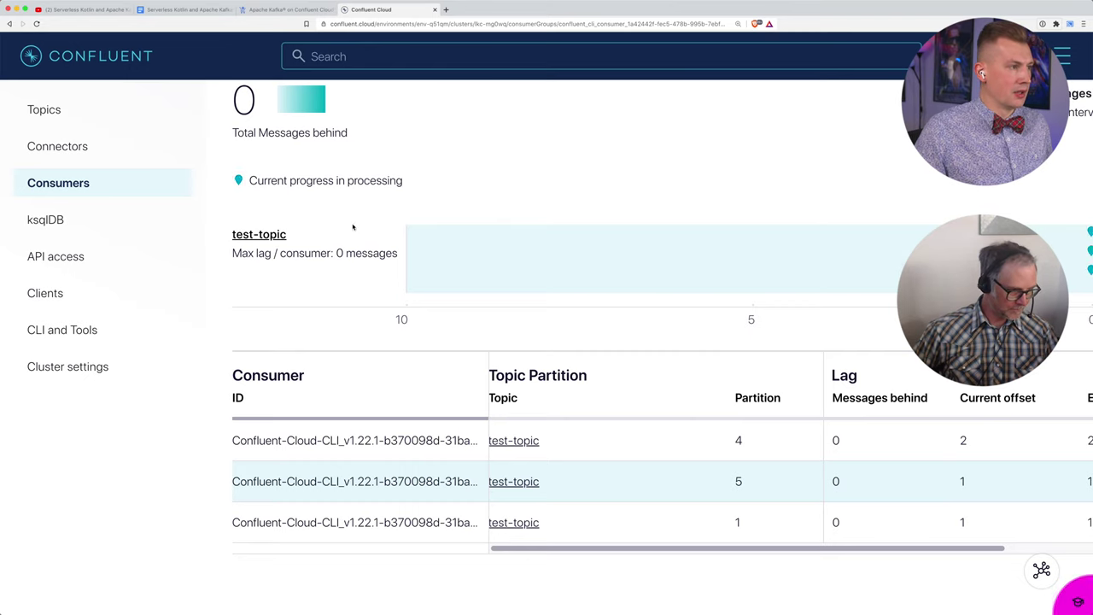
left_click(182, 10)
scroll(428, 292, "down", 5)
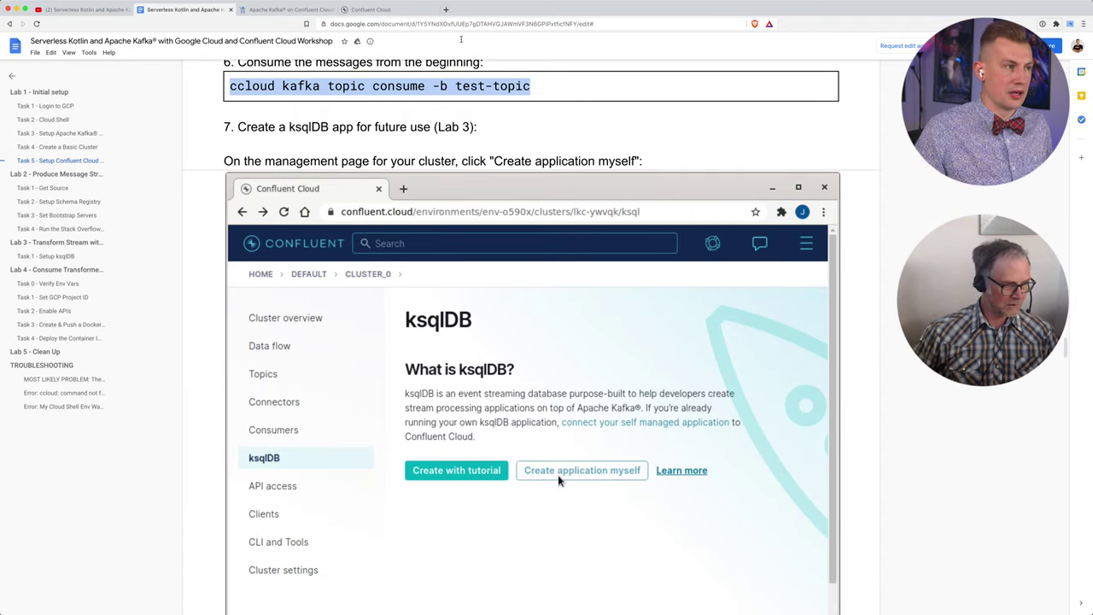
Step: Load developer.confluent.io in a new tab and browse its home page
left_click(446, 10)
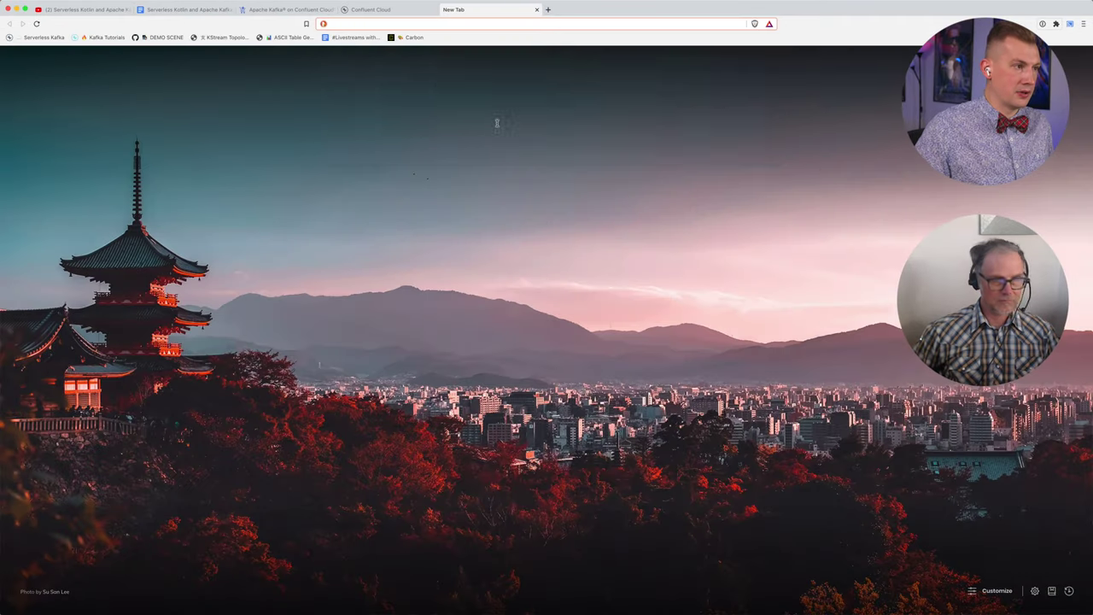
type("deve")
key("Right")
key("Return")
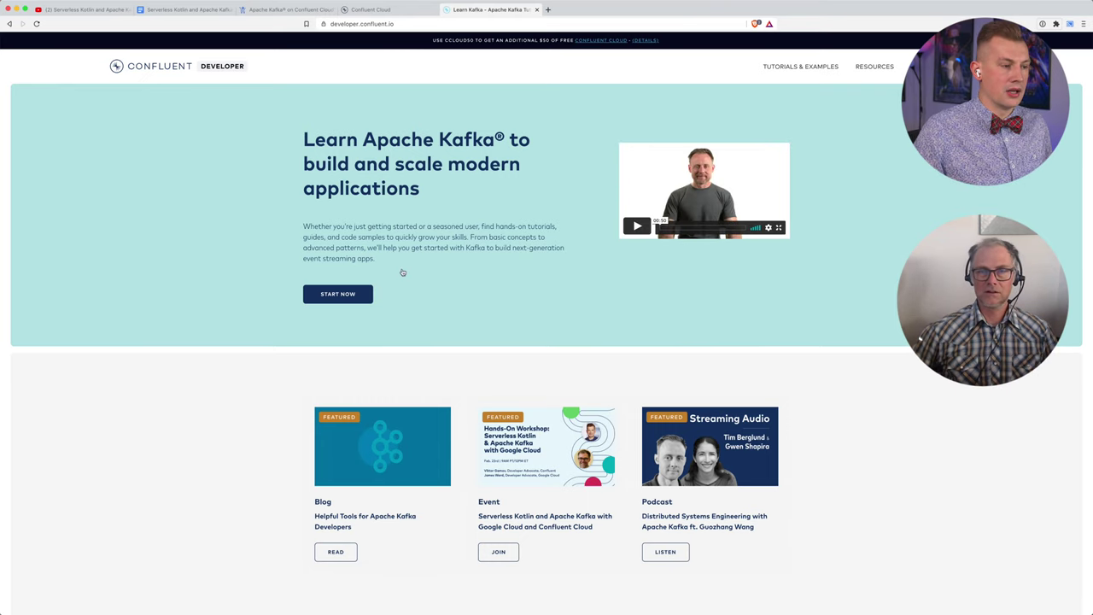
scroll(382, 368, "down", 1)
scroll(382, 368, "down", 1)
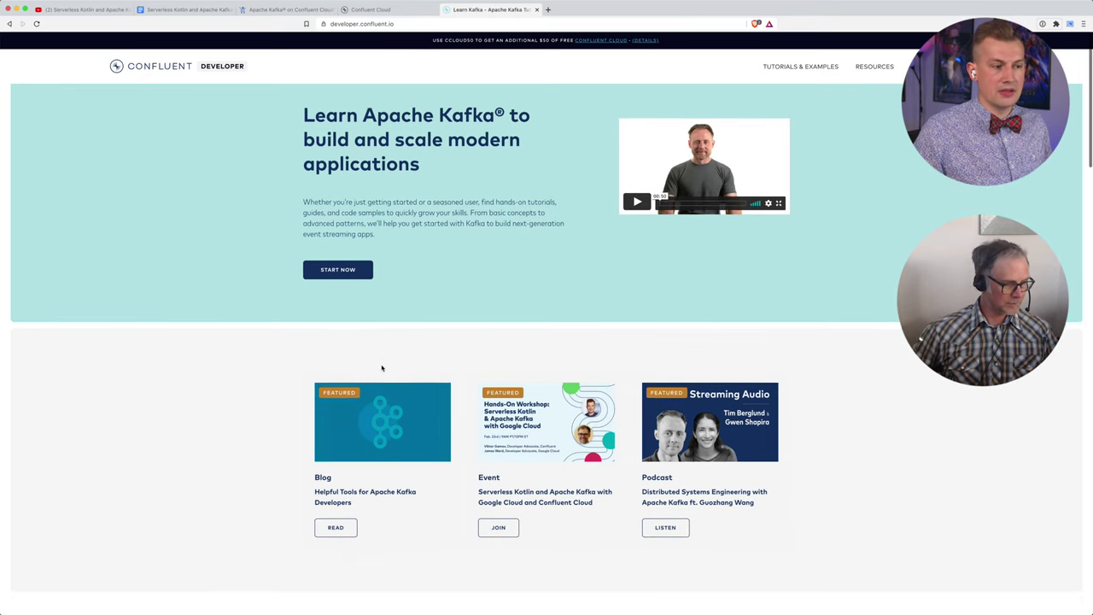
scroll(382, 368, "up", 2)
scroll(382, 368, "down", 1)
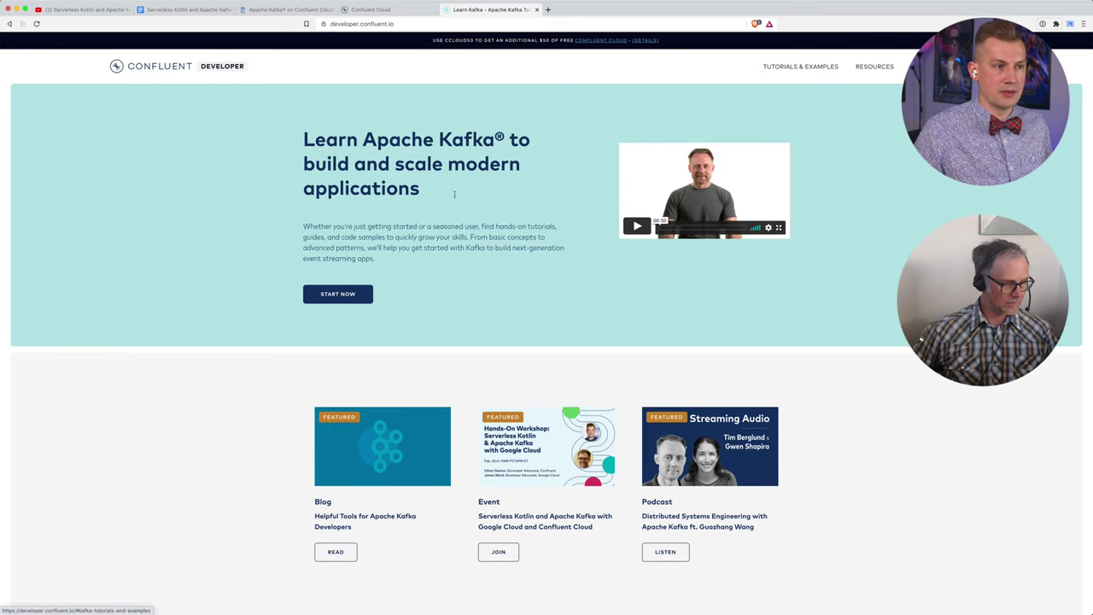
scroll(489, 367, "down", 20)
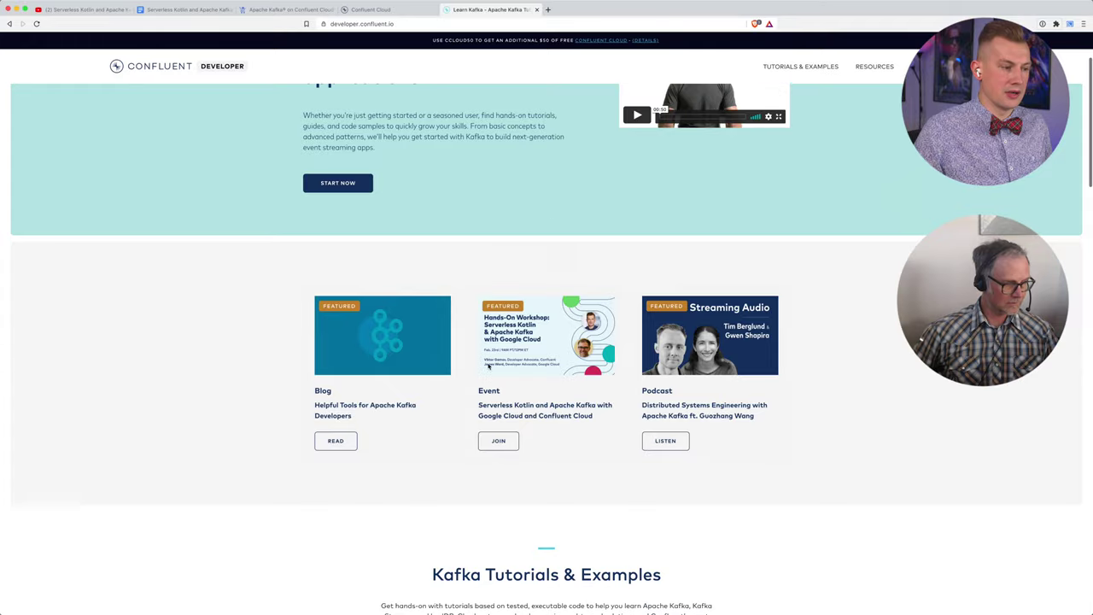
scroll(489, 366, "down", 4)
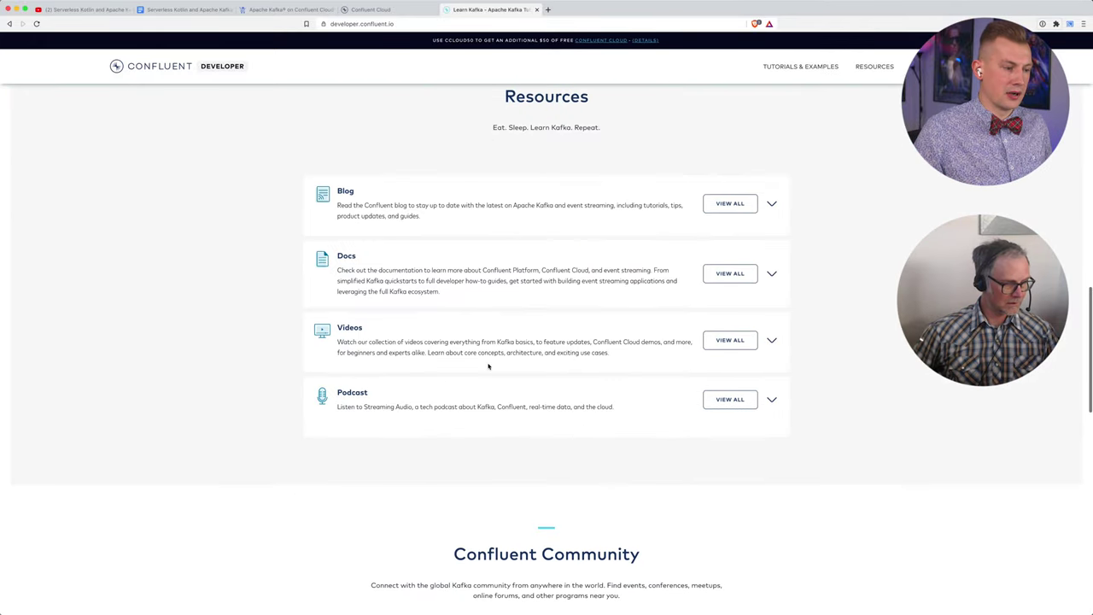
scroll(489, 366, "up", 10)
scroll(489, 367, "up", 10)
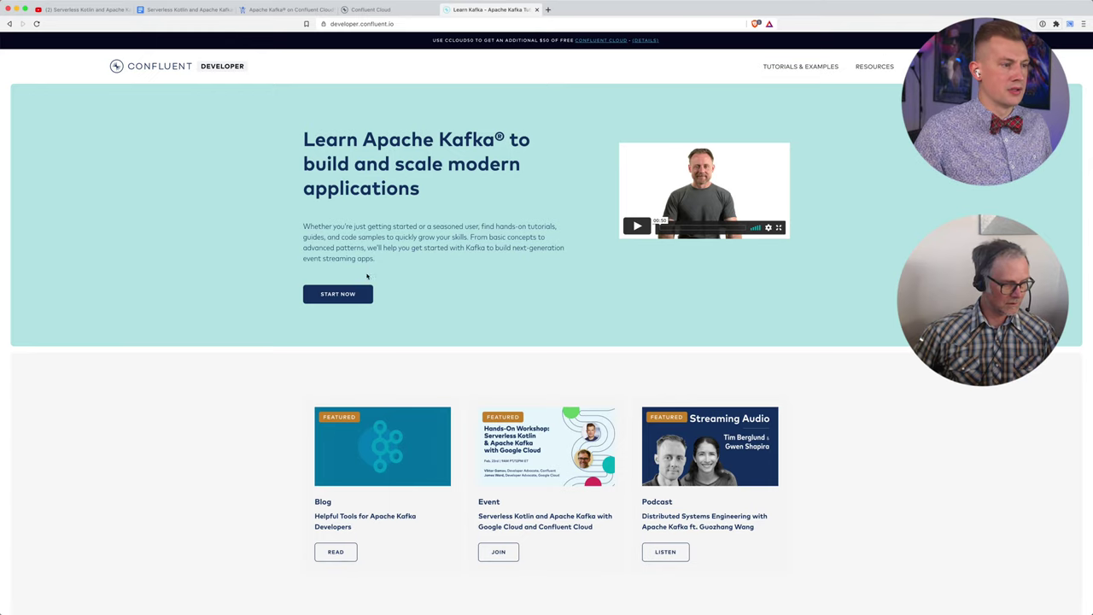
Step: Start the Apache Kafka 101 learning path and open the Kafka 101 Developer Guide
left_click(352, 294)
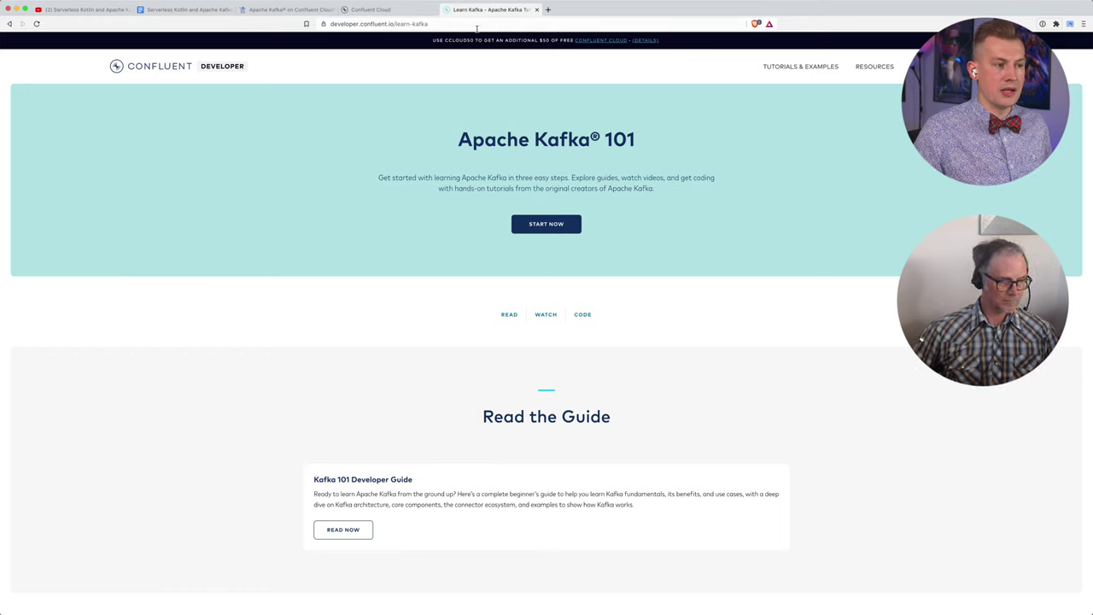
scroll(367, 411, "down", 3)
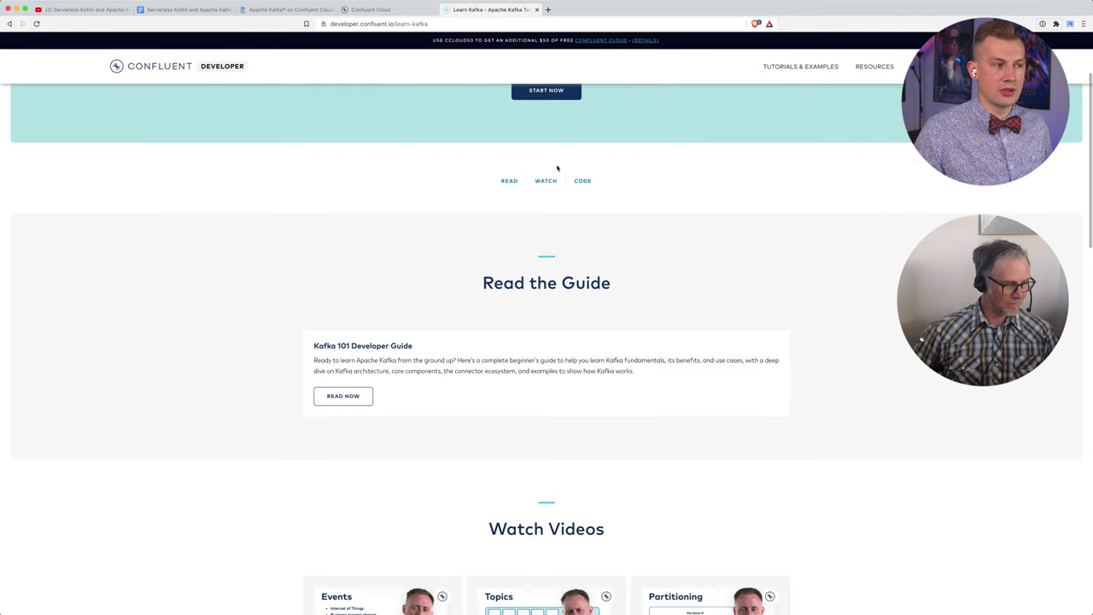
left_click(508, 180)
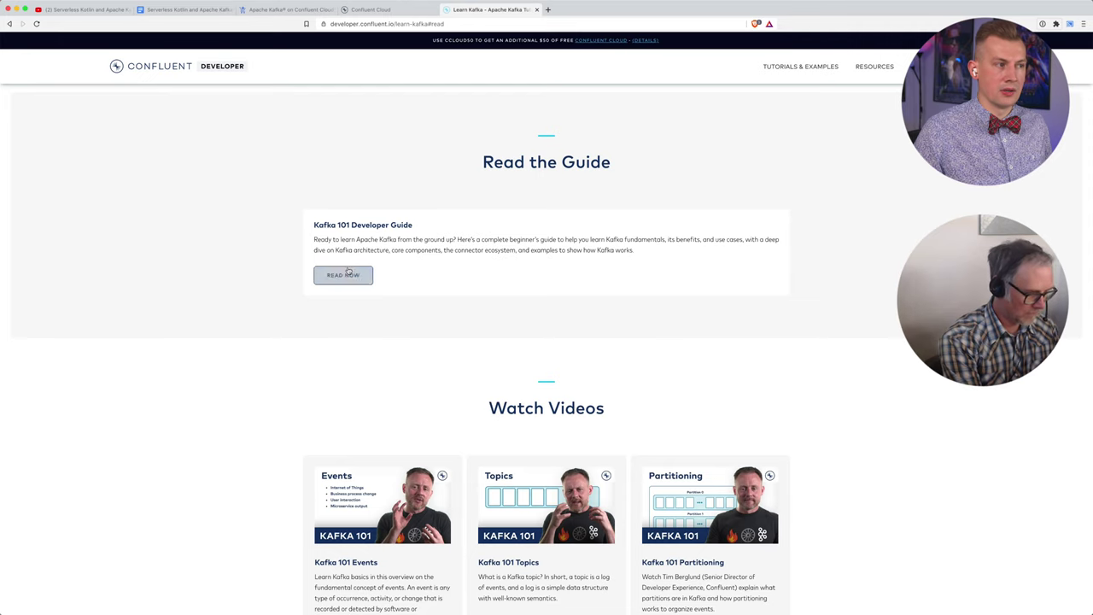
left_click(346, 275)
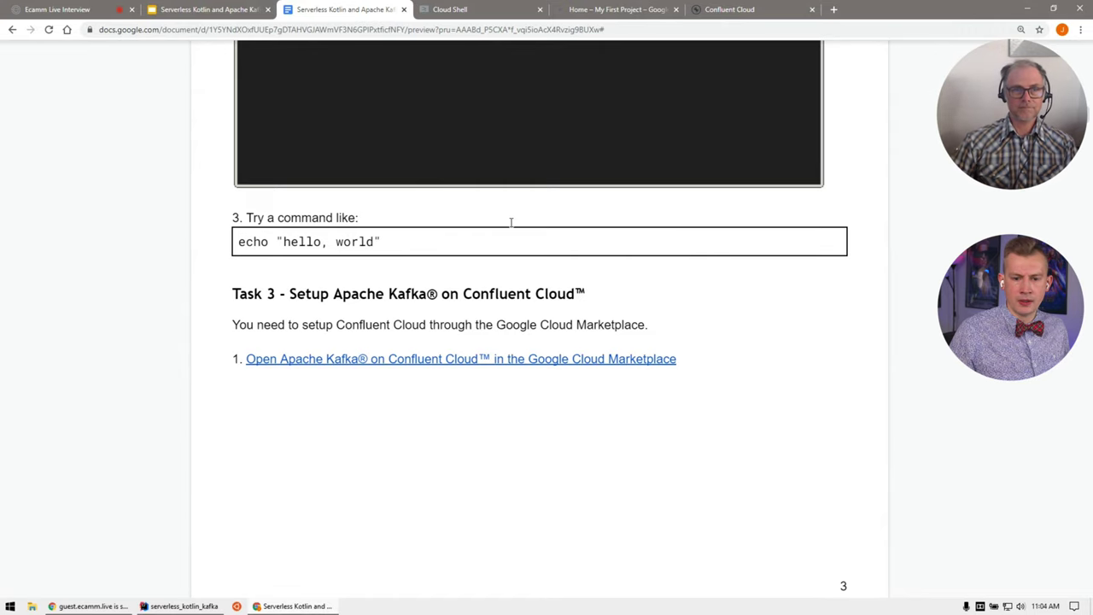
Step: Follow Task 3's Marketplace link to the Apache Kafka on Confluent Cloud listing in a new tab
scroll(738, 276, "down", 2)
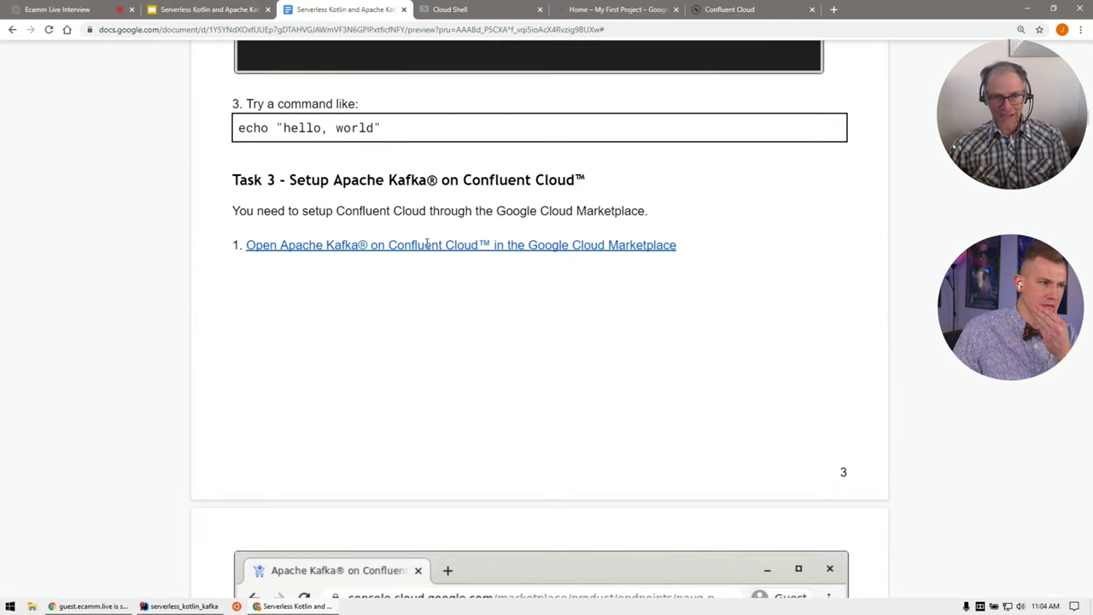
left_click(423, 245)
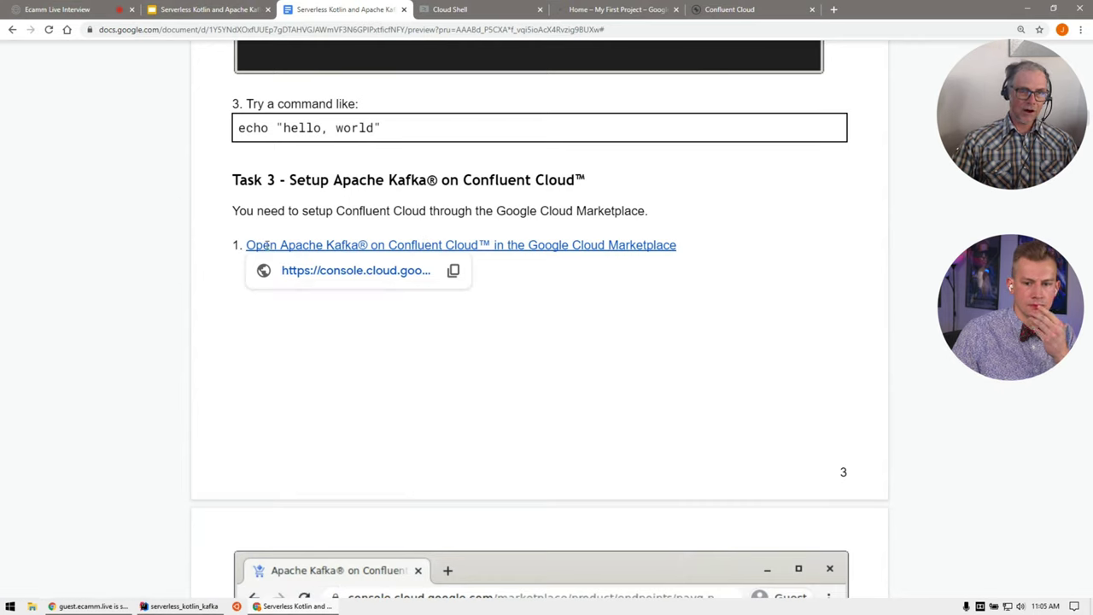
left_click(325, 271)
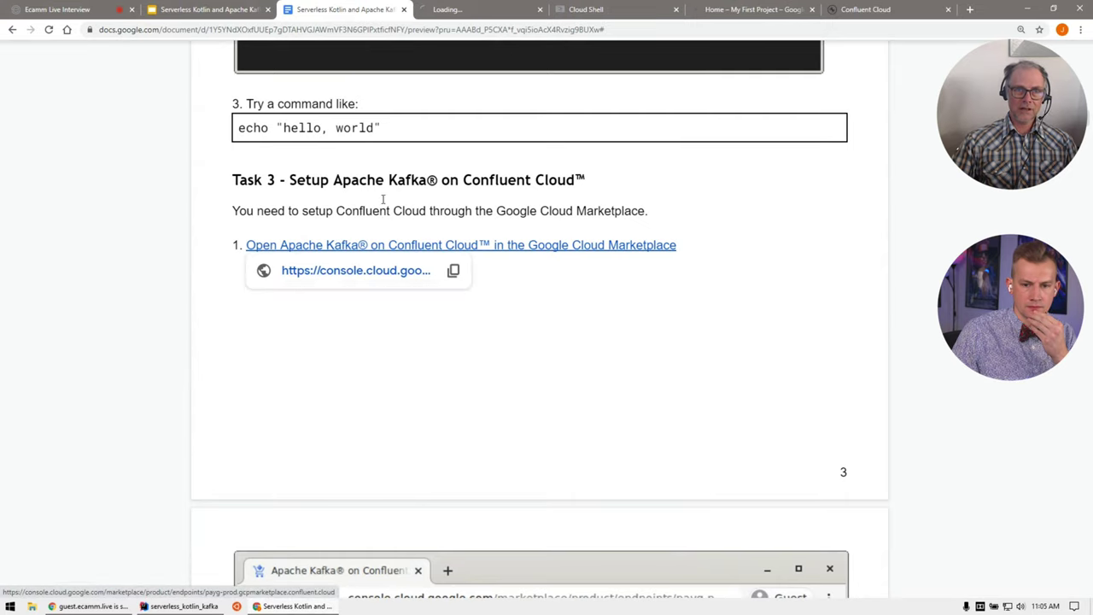
left_click(452, 11)
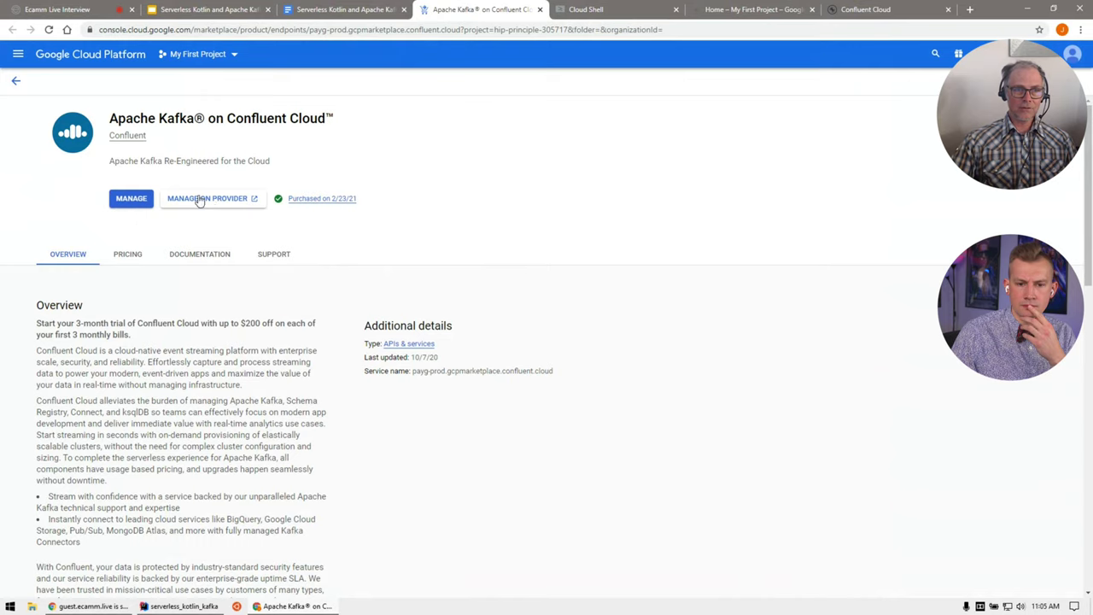
Step: Open the management page for the purchased Apache Kafka on Confluent Cloud API
left_click(132, 201)
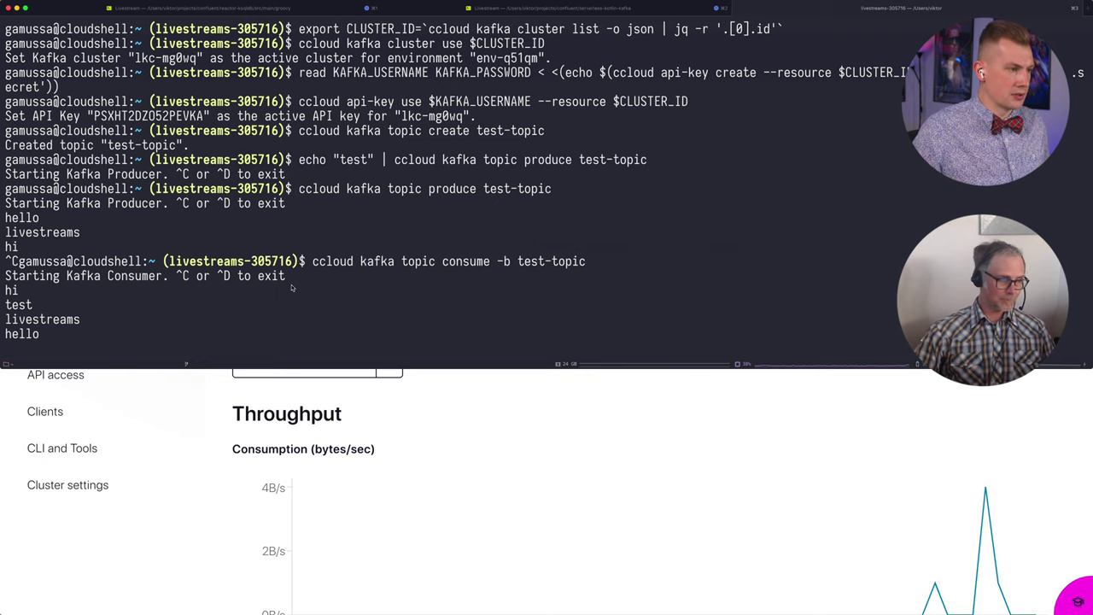
Step: Stop the test-topic consumer and scroll back to the ccloud login output
key("ctrl+c")
scroll(376, 194, "up", 3)
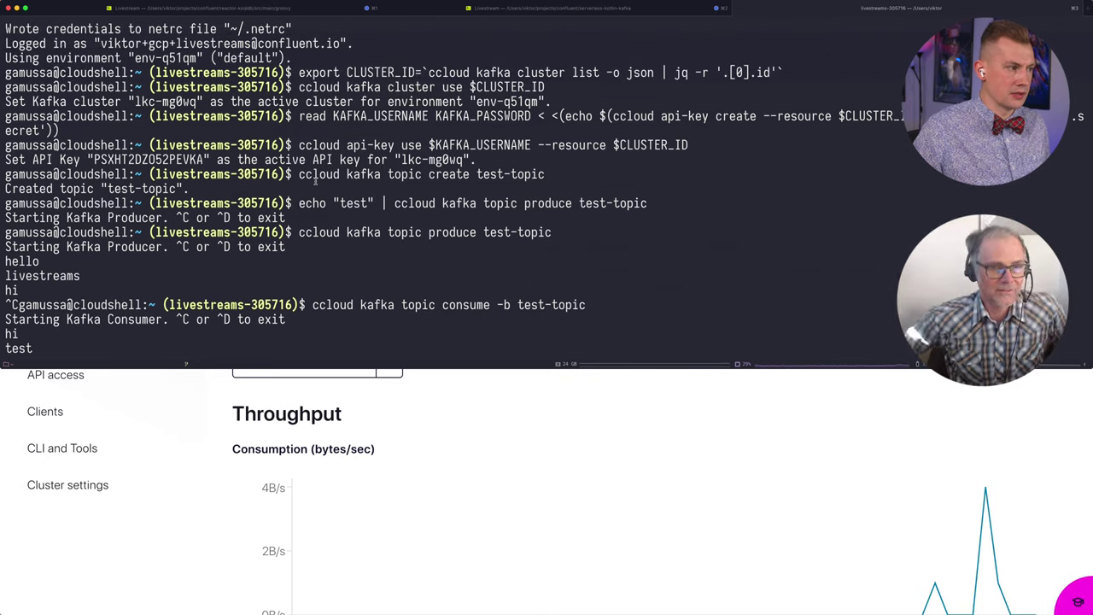
scroll(205, 203, "up", 3)
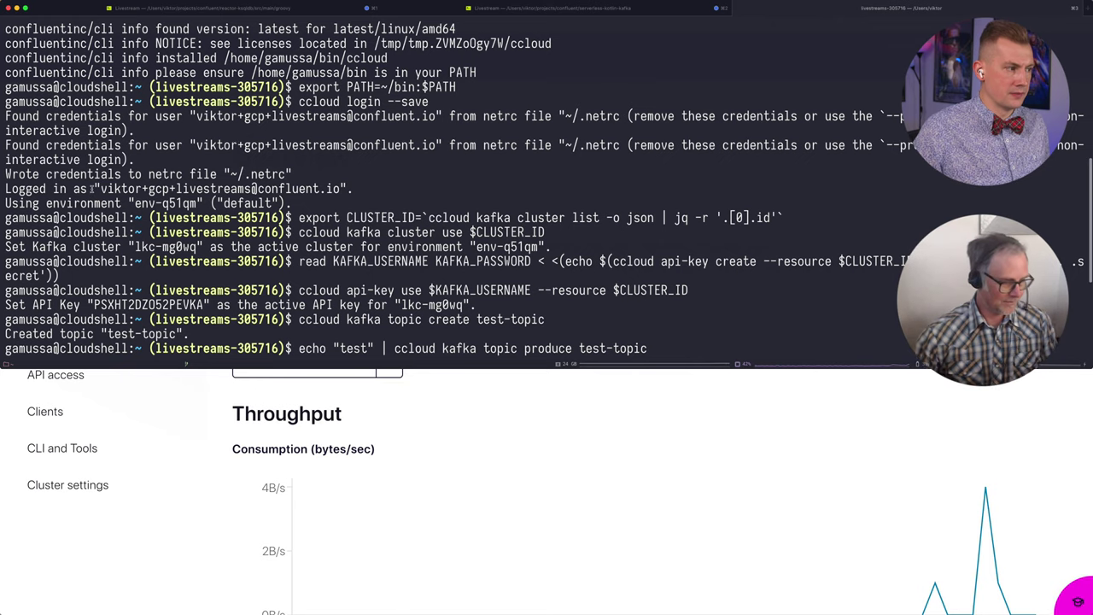
Step: Highlight the logged-in account e-mail, hide the terminal, and open Confluent Cloud's admin menu
left_click_drag(100, 189, 344, 192)
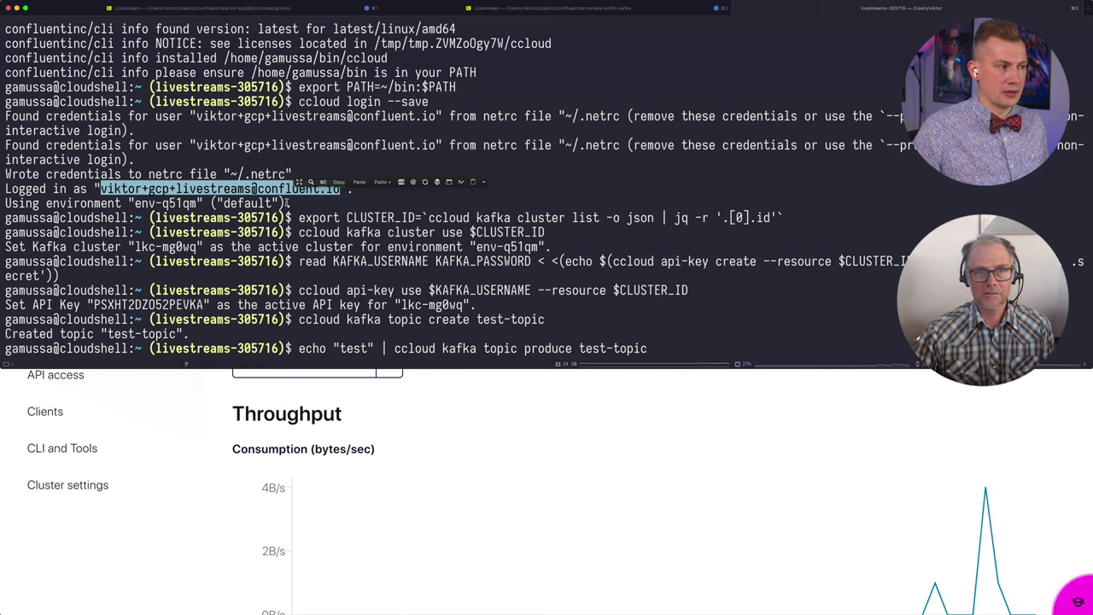
left_click(188, 191)
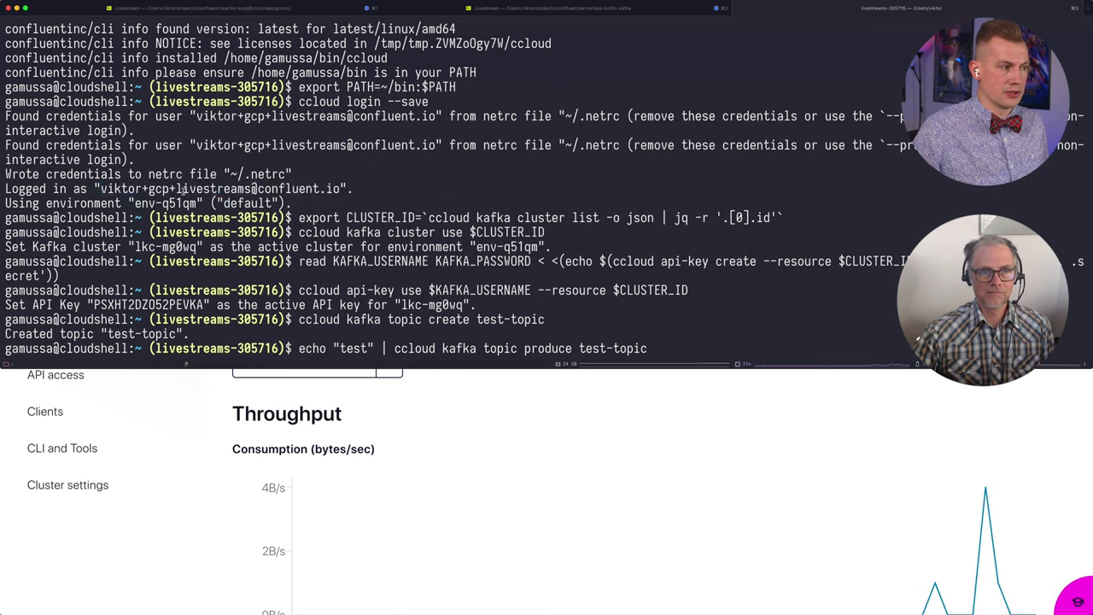
left_click_drag(149, 190, 255, 190)
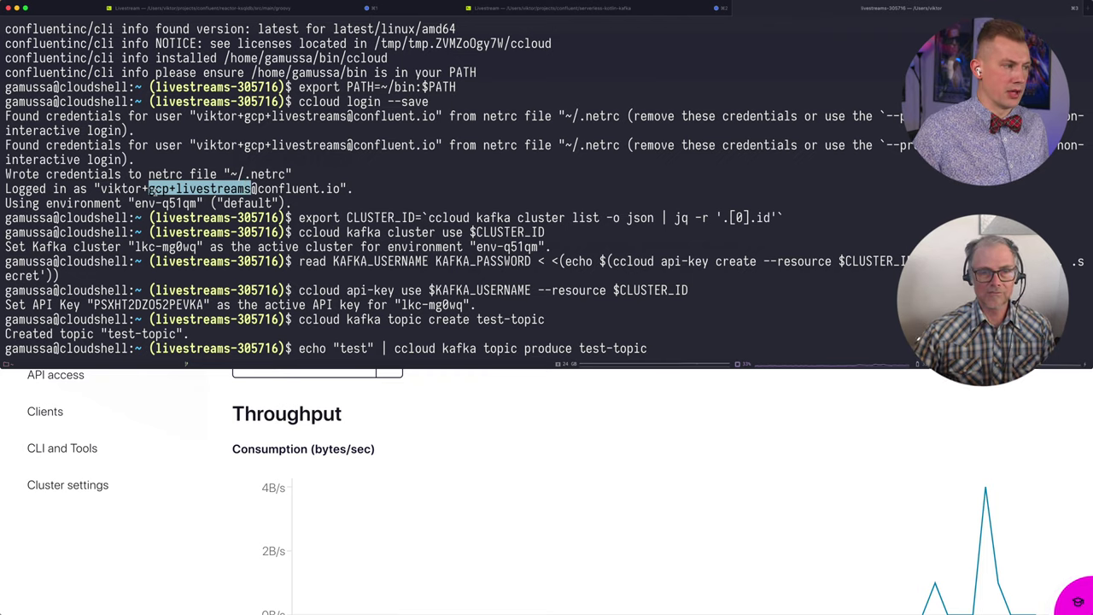
left_click(128, 195)
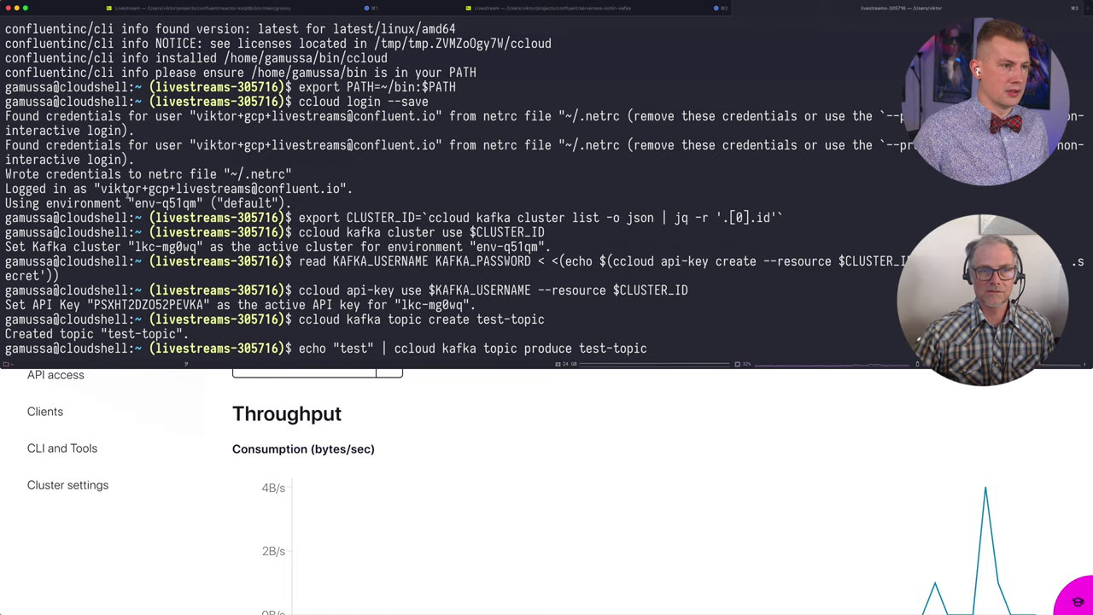
left_click(417, 438)
left_click(1069, 62)
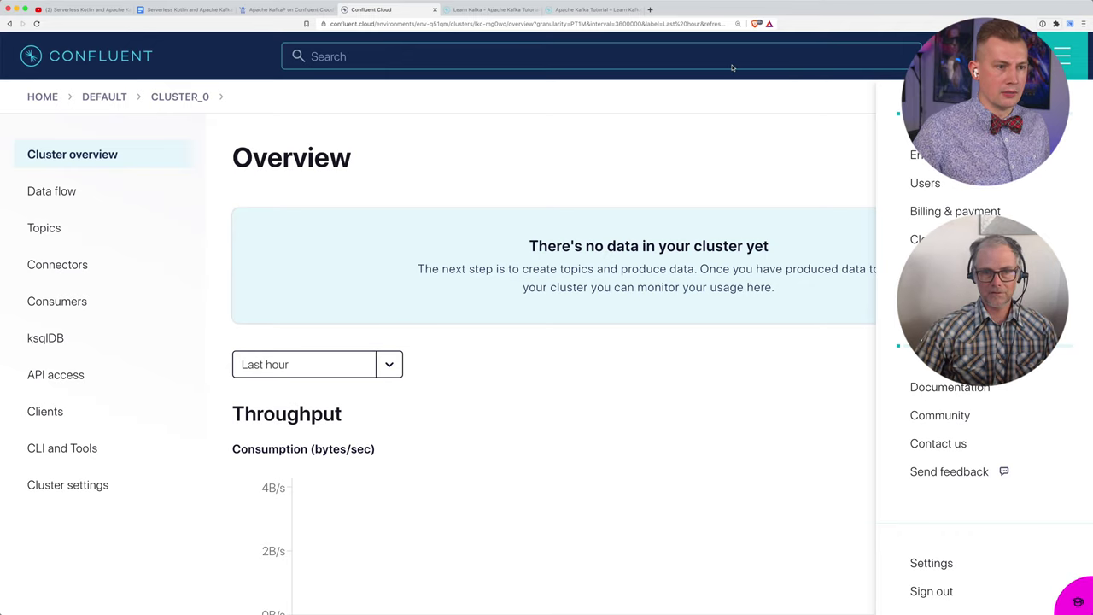
left_click(955, 211)
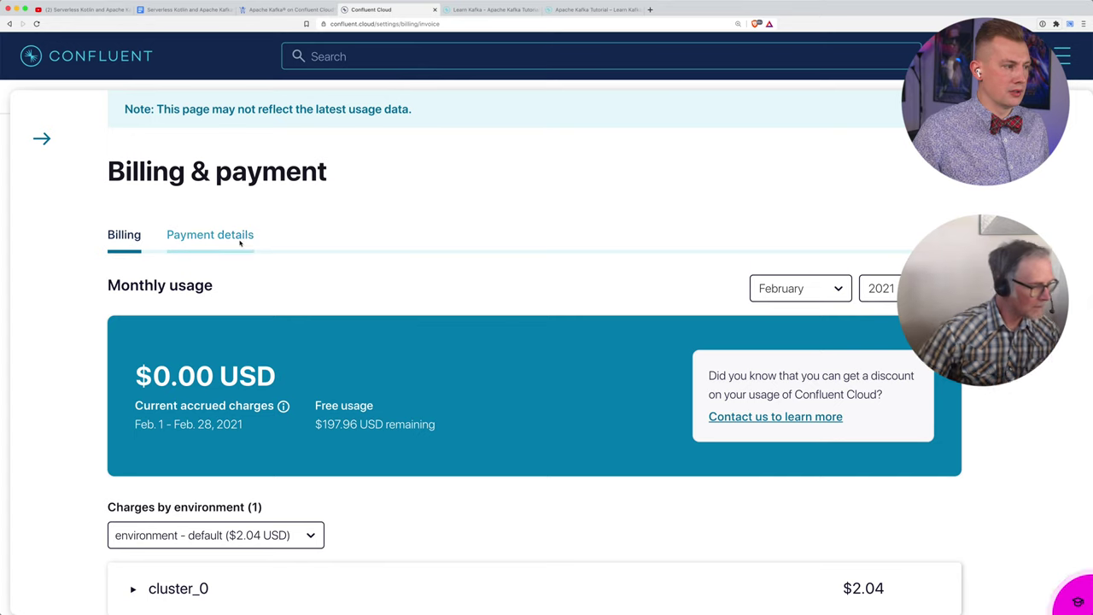
left_click(231, 238)
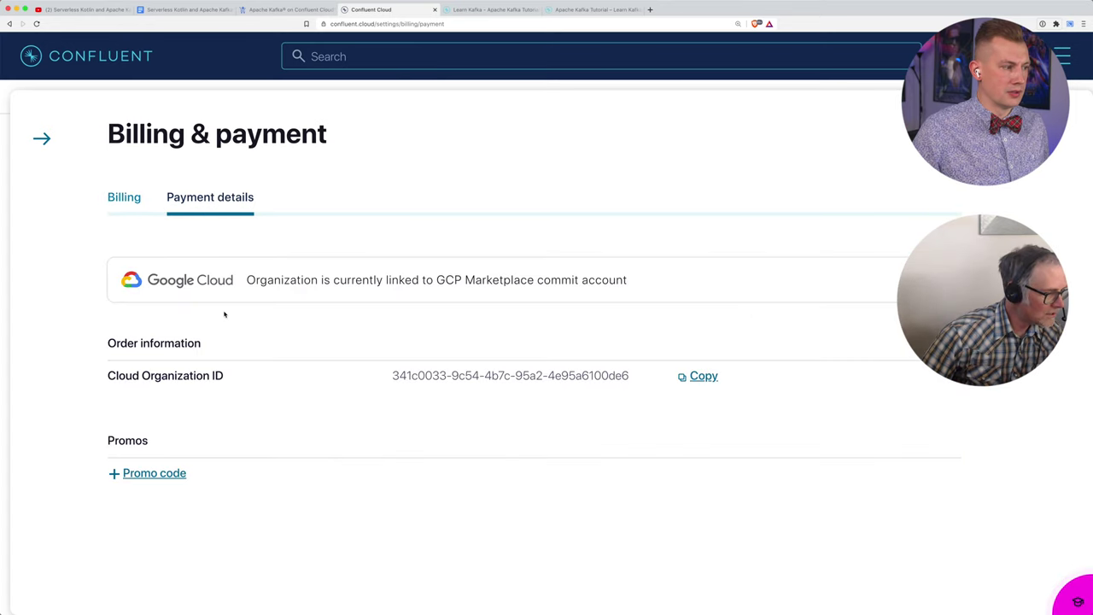
left_click_drag(246, 280, 521, 282)
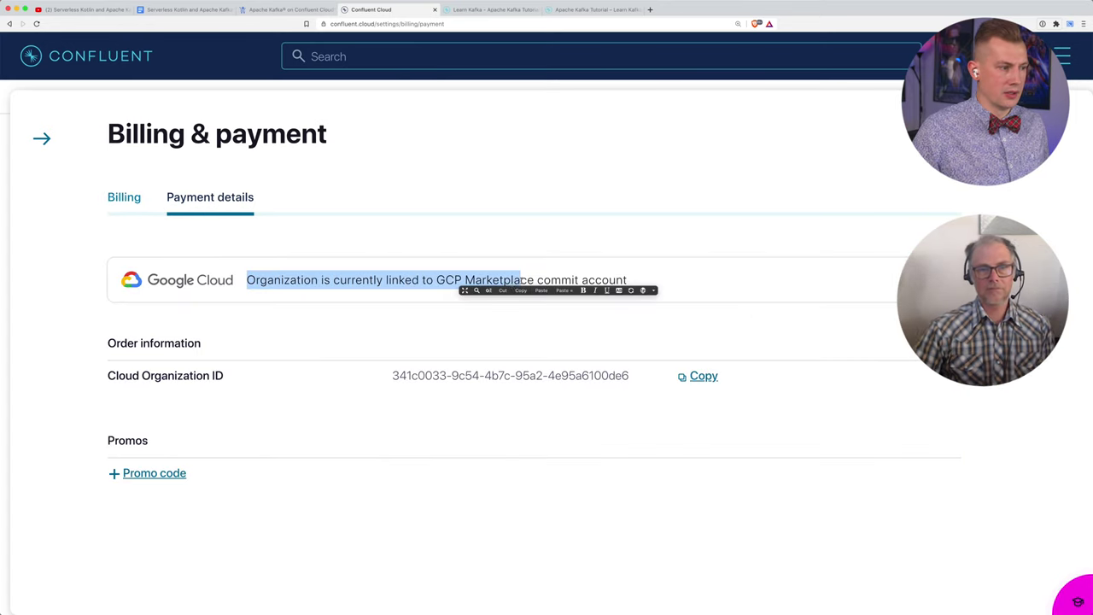
left_click(511, 284)
left_click_drag(245, 281, 639, 280)
left_click(303, 310)
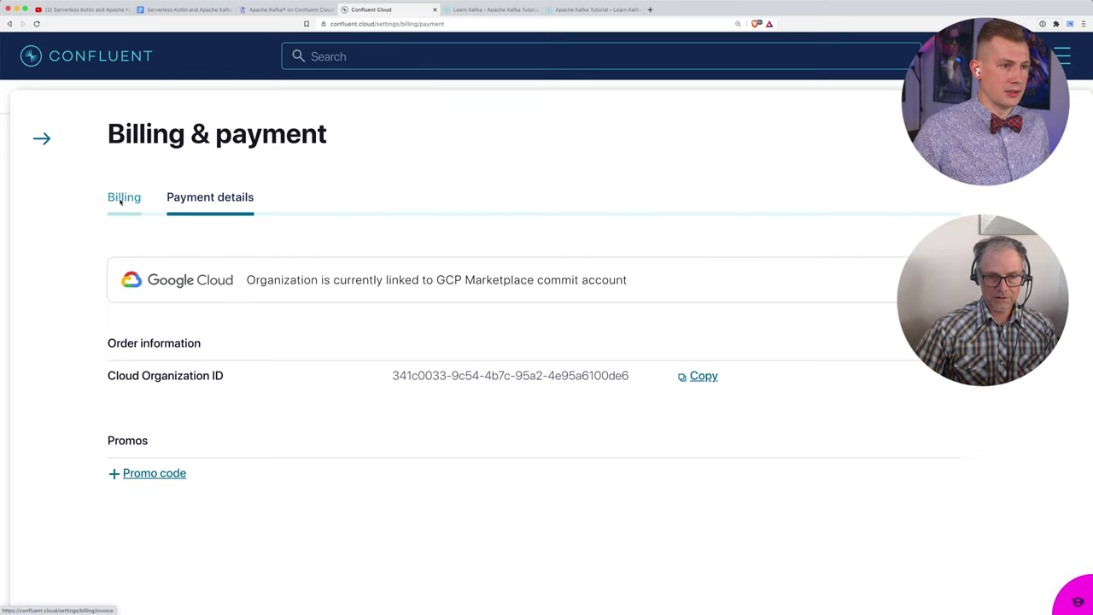
left_click(1067, 53)
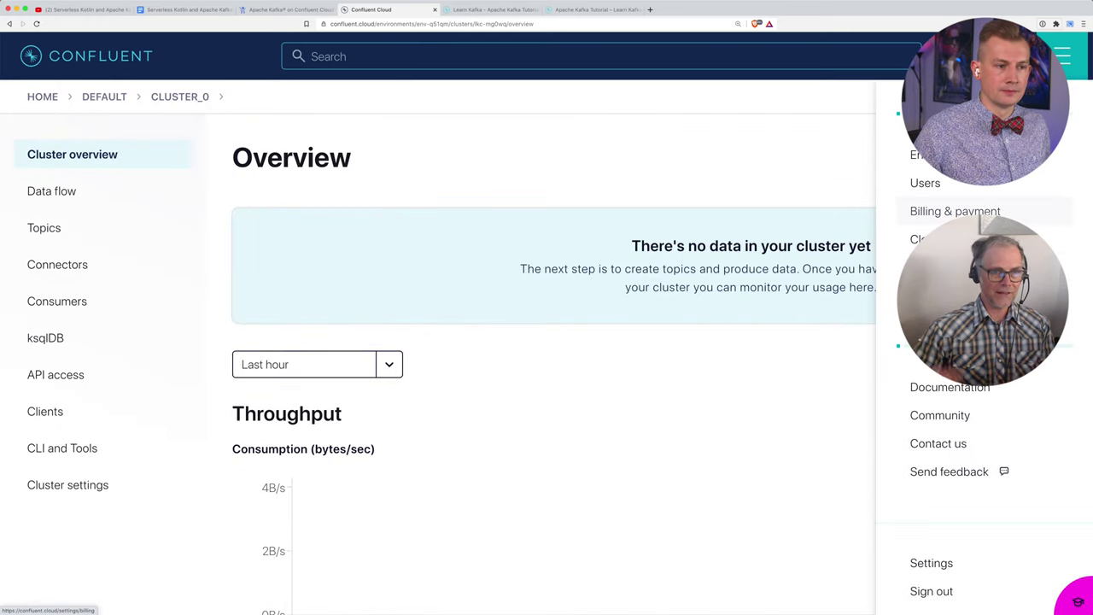
Step: Show the Single sign-on settings with SSO disabled, tiled beside the Cloud Shell terminal
left_click(948, 267)
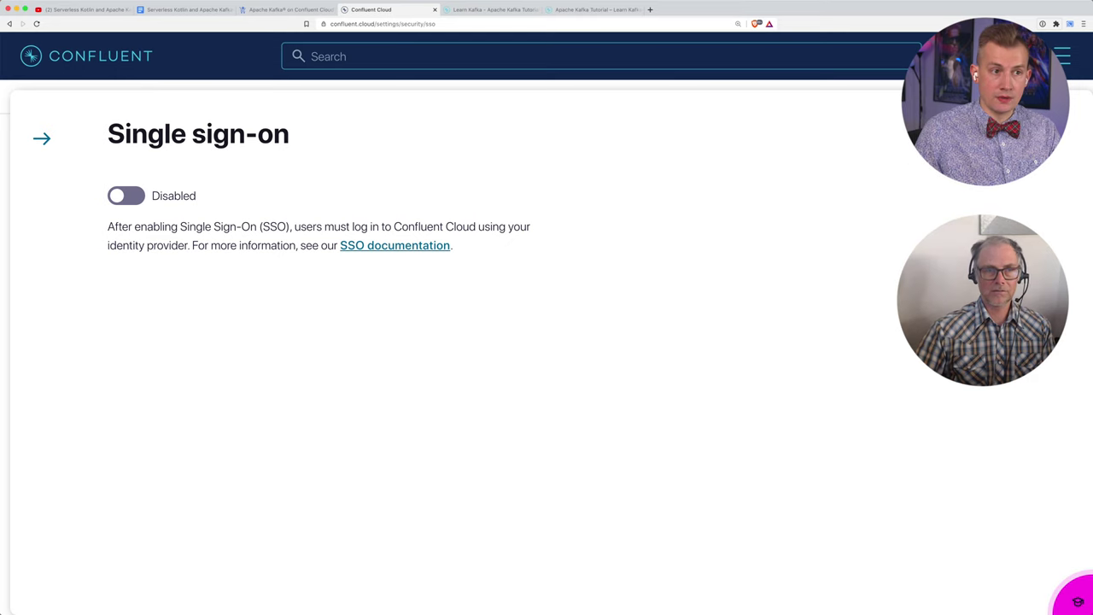
key("super+bracketleft")
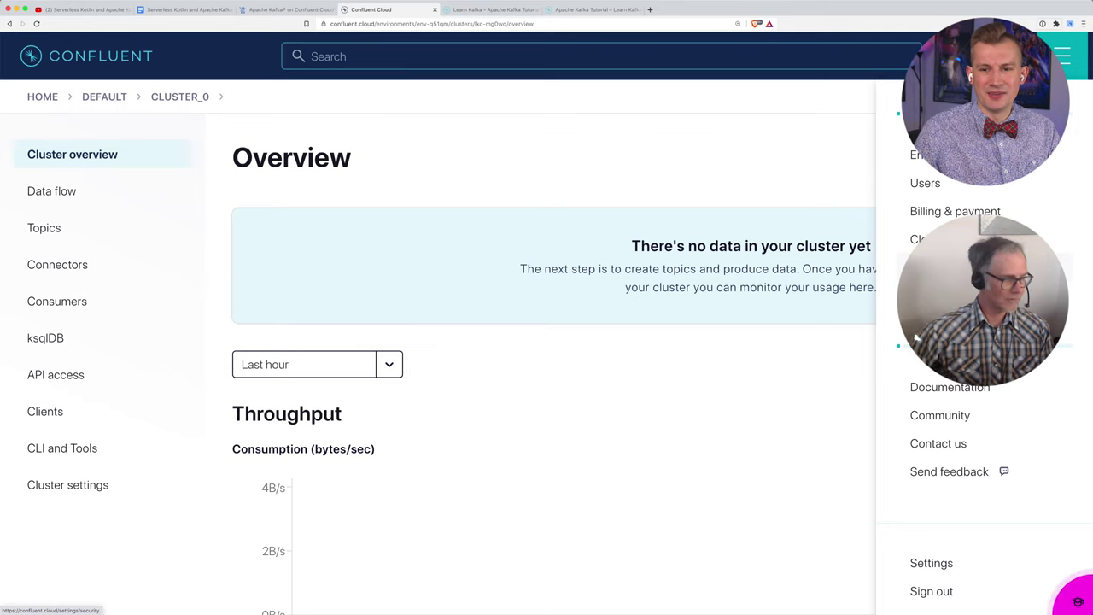
left_click(939, 324)
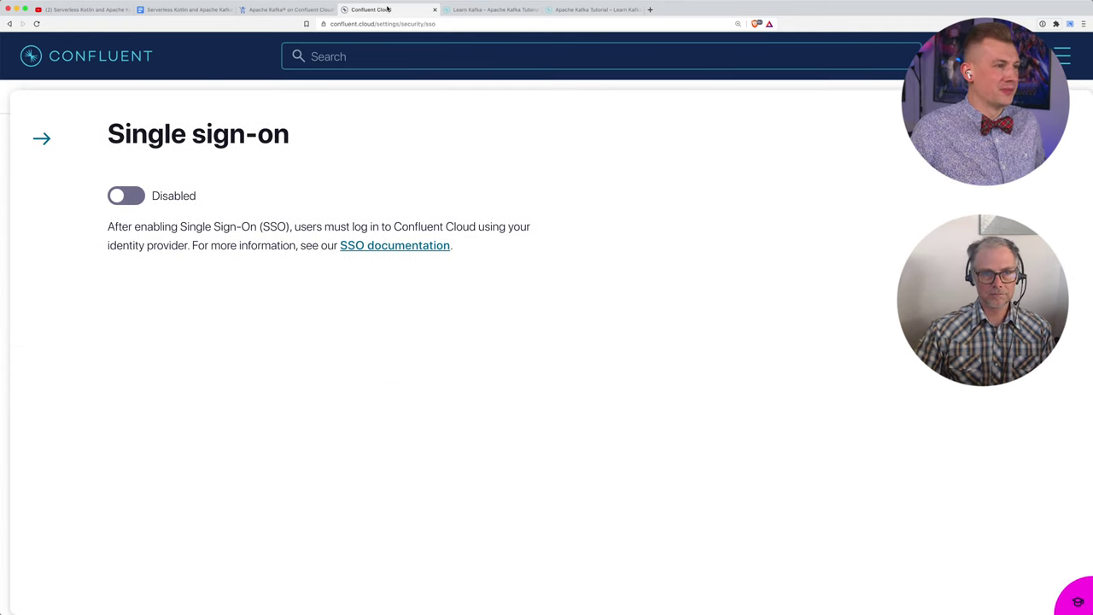
key("ctrl+alt+Left")
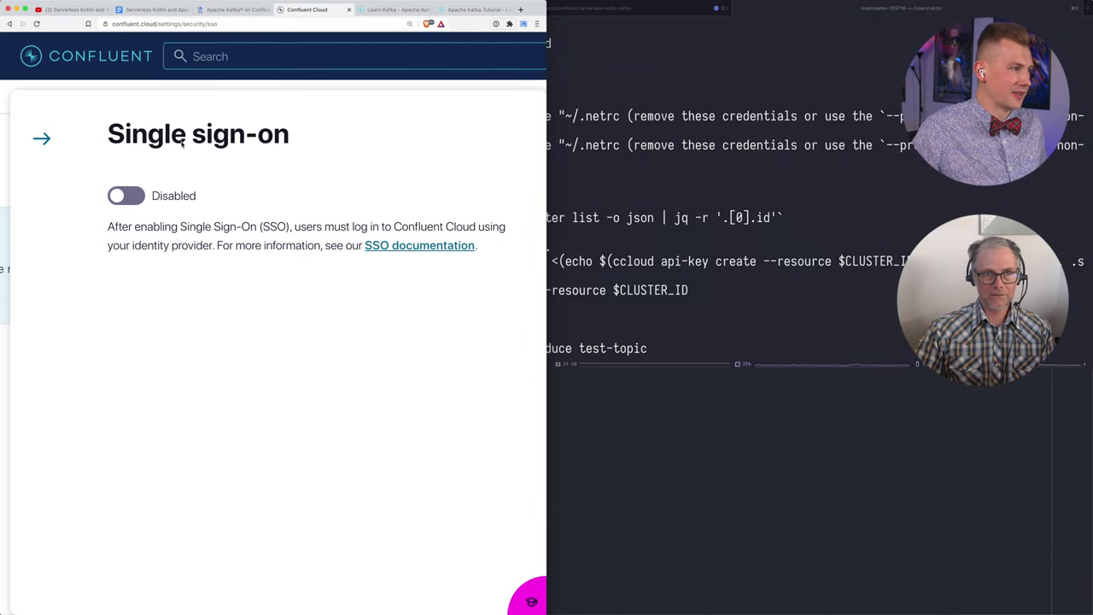
Step: Reset the browser zoom, revisit Single sign-on settings, and return to the cluster overview
left_click(76, 81)
key("super+o")
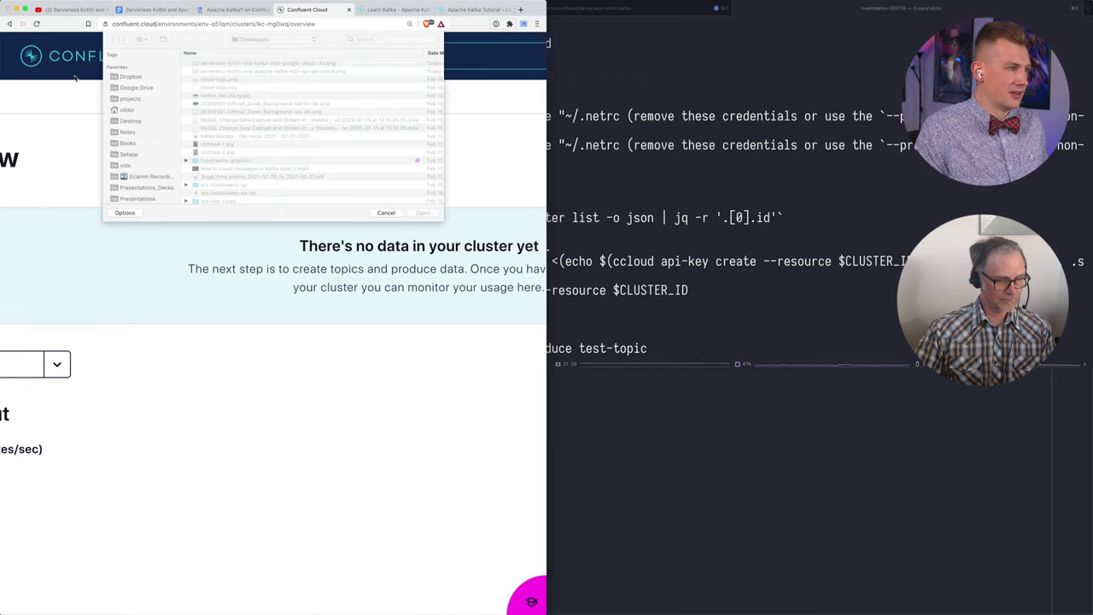
key("Escape")
key("super+0")
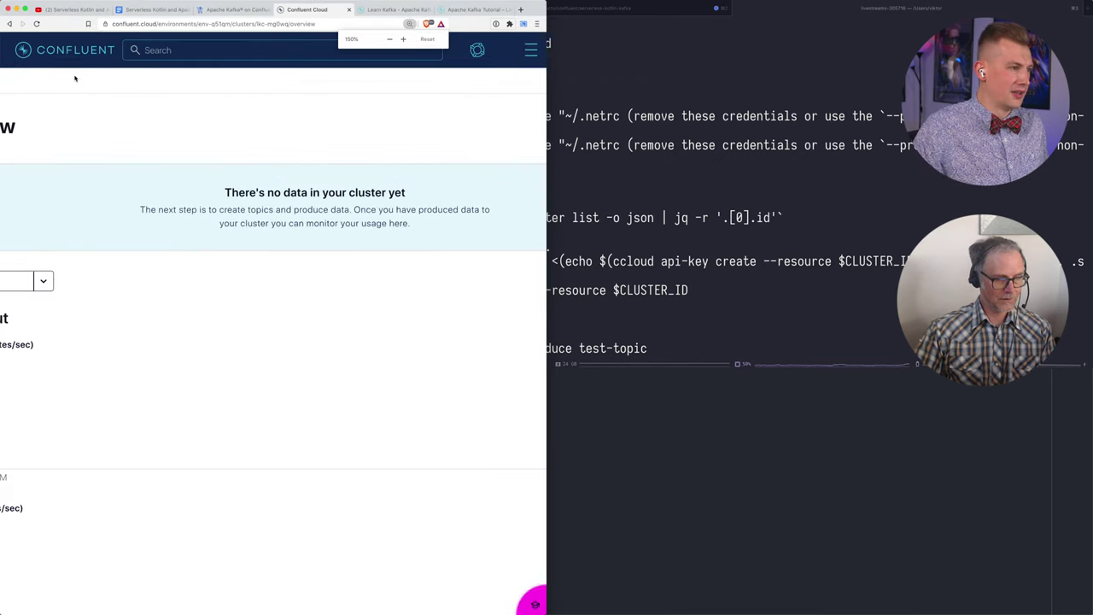
left_click(530, 44)
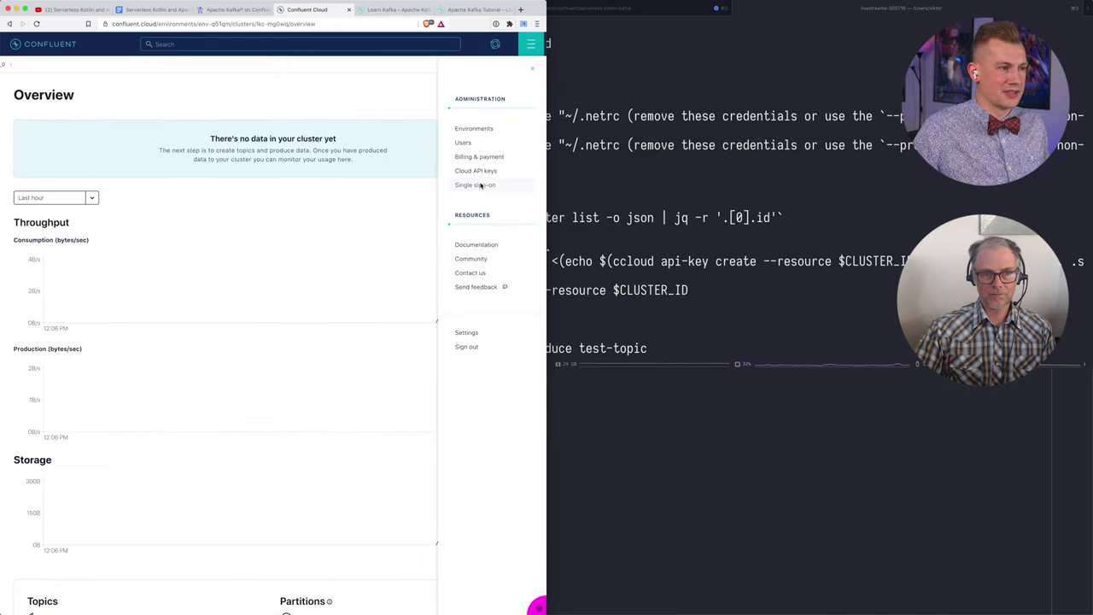
left_click(477, 188)
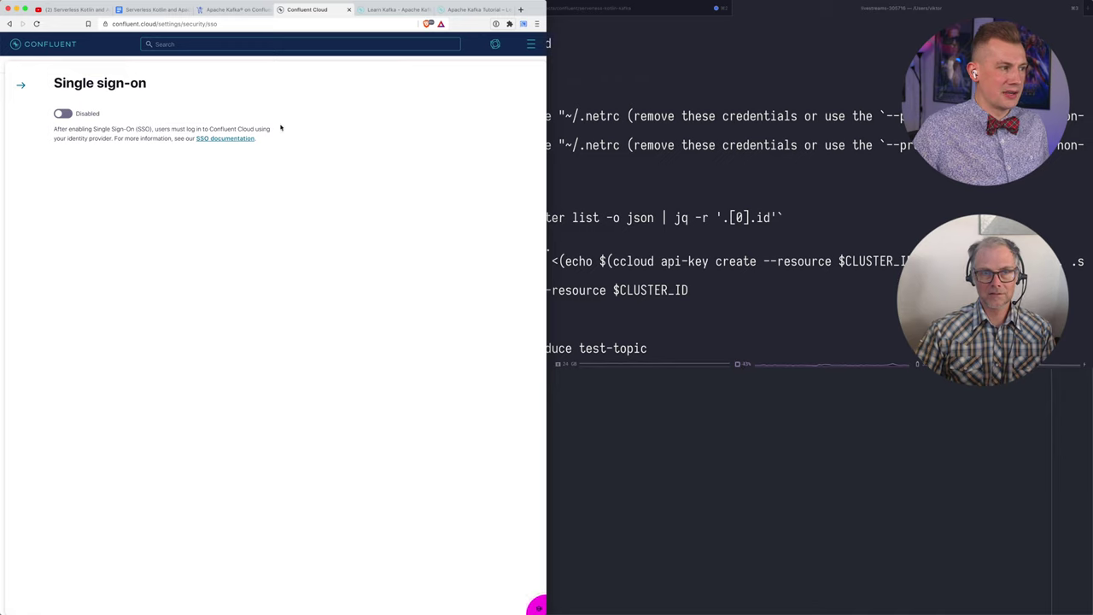
left_click(19, 86)
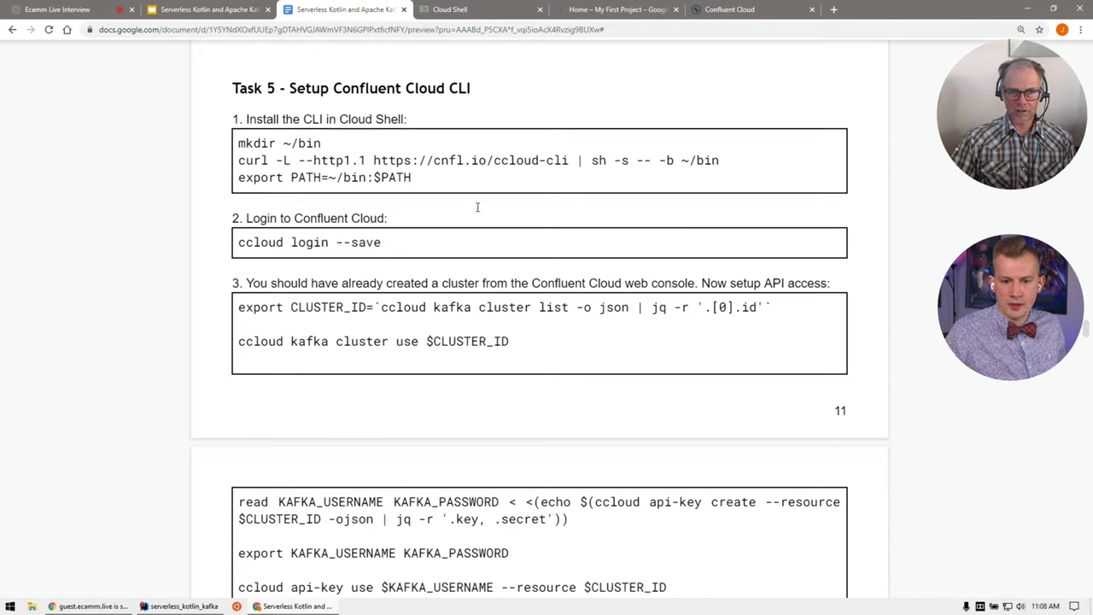
Step: Copy the guide's test-topic creation command into Cloud Shell and run it
scroll(487, 250, "down", 1)
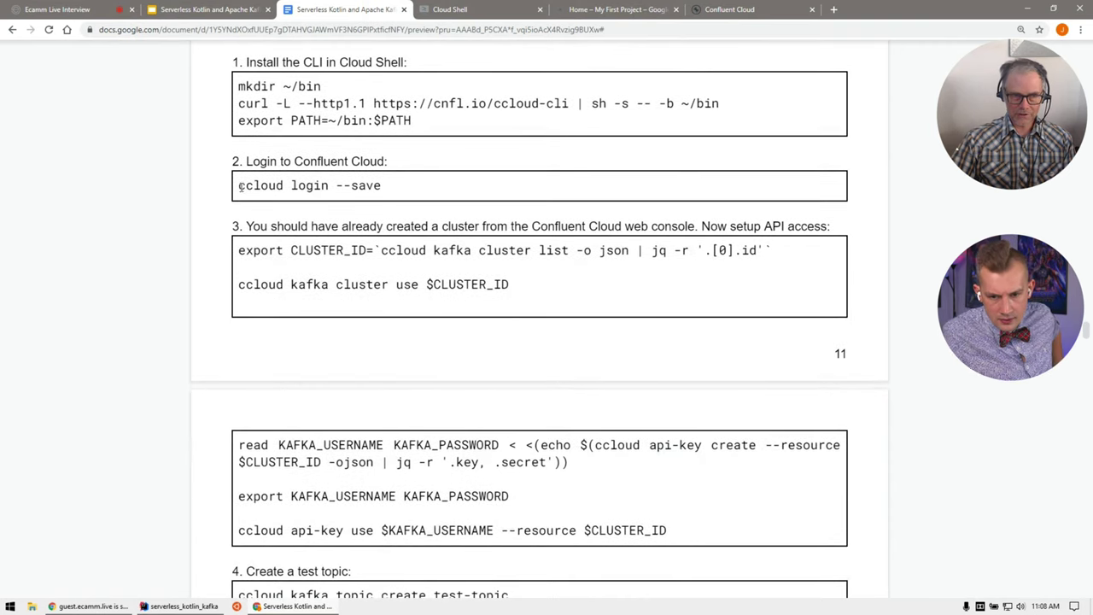
scroll(373, 254, "down", 1)
scroll(402, 257, "down", 1)
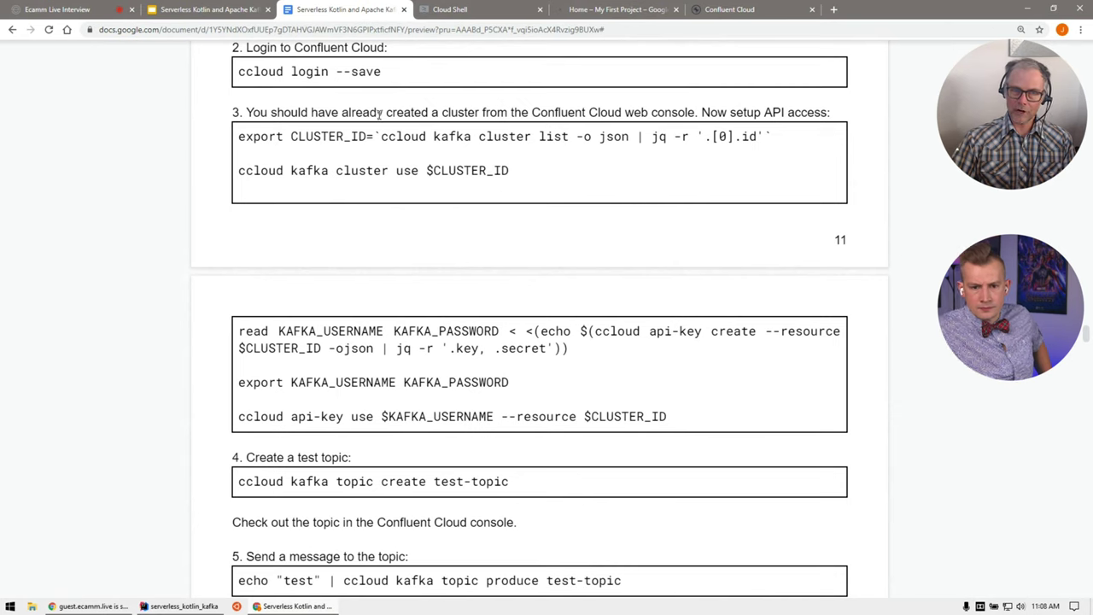
scroll(514, 296, "down", 1)
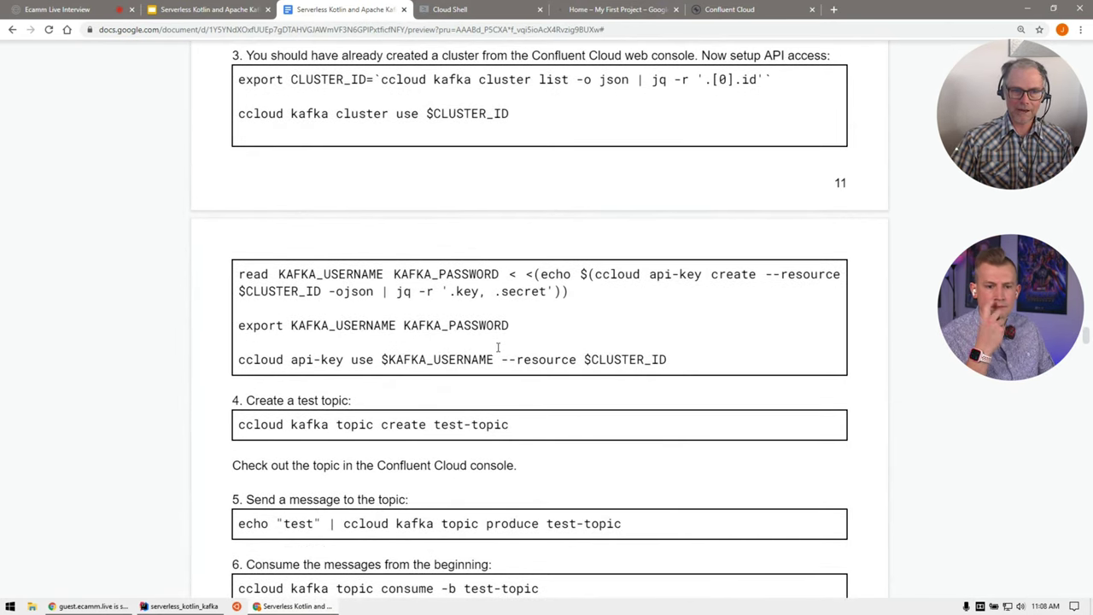
scroll(503, 359, "down", 1)
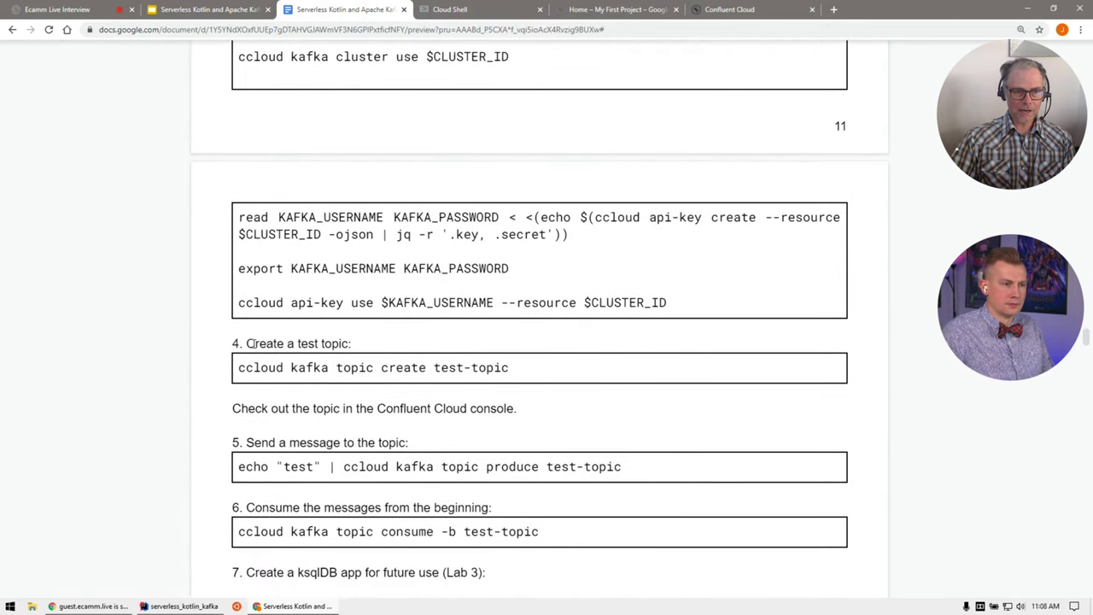
left_click_drag(530, 372, 241, 369)
key("ctrl+c")
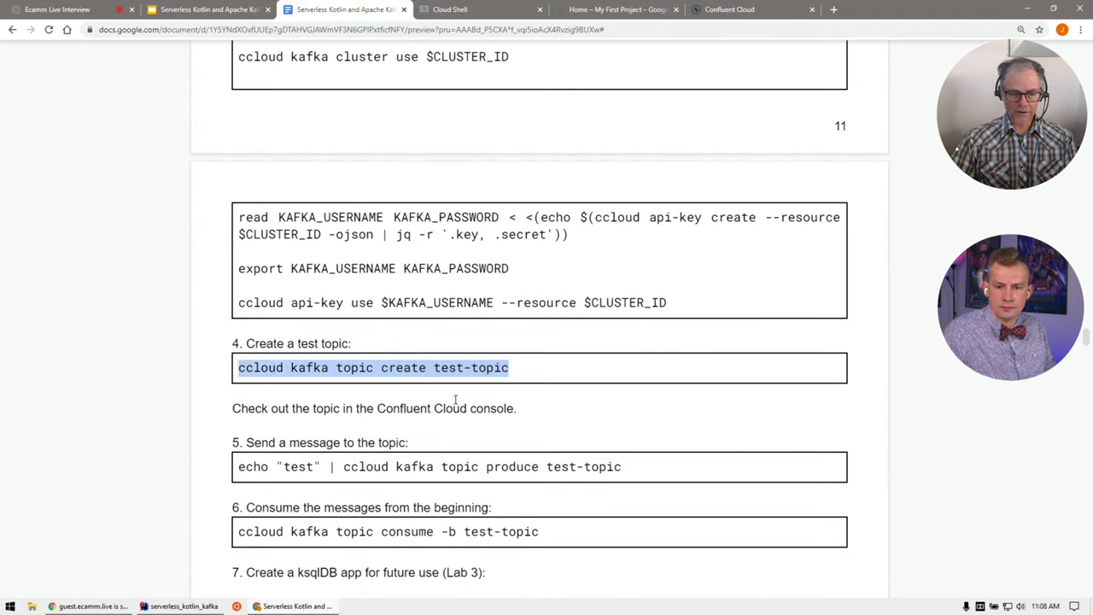
left_click(461, 11)
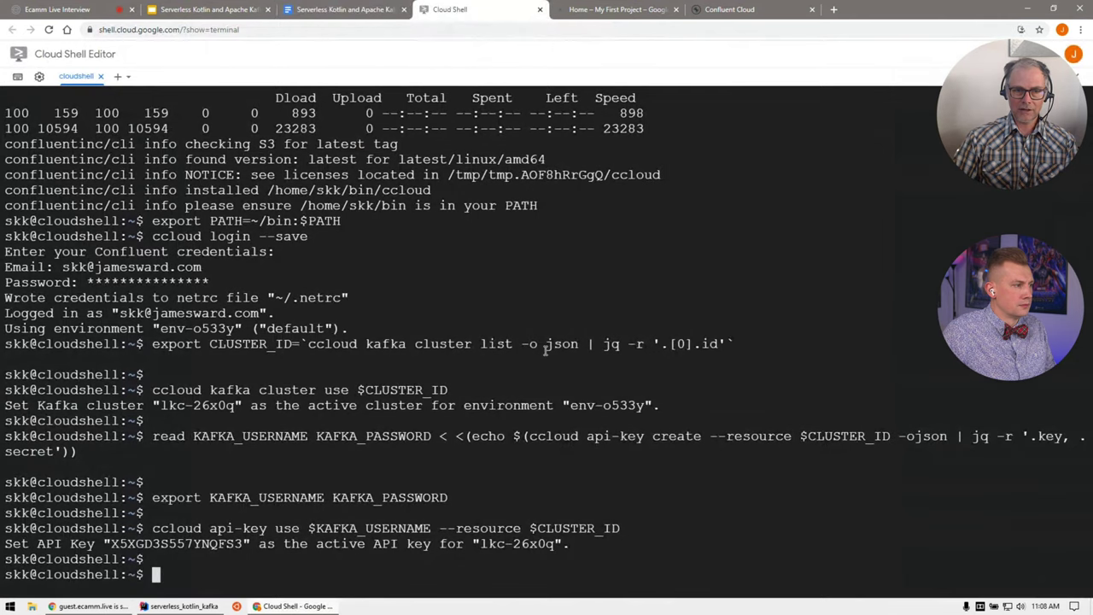
key("ctrl+v")
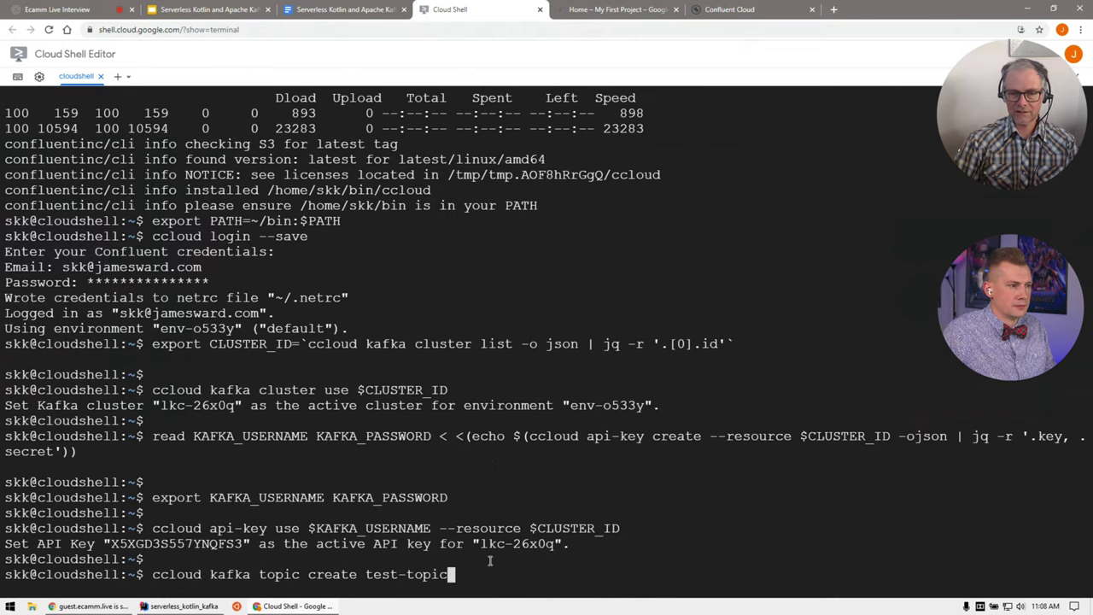
key("Return")
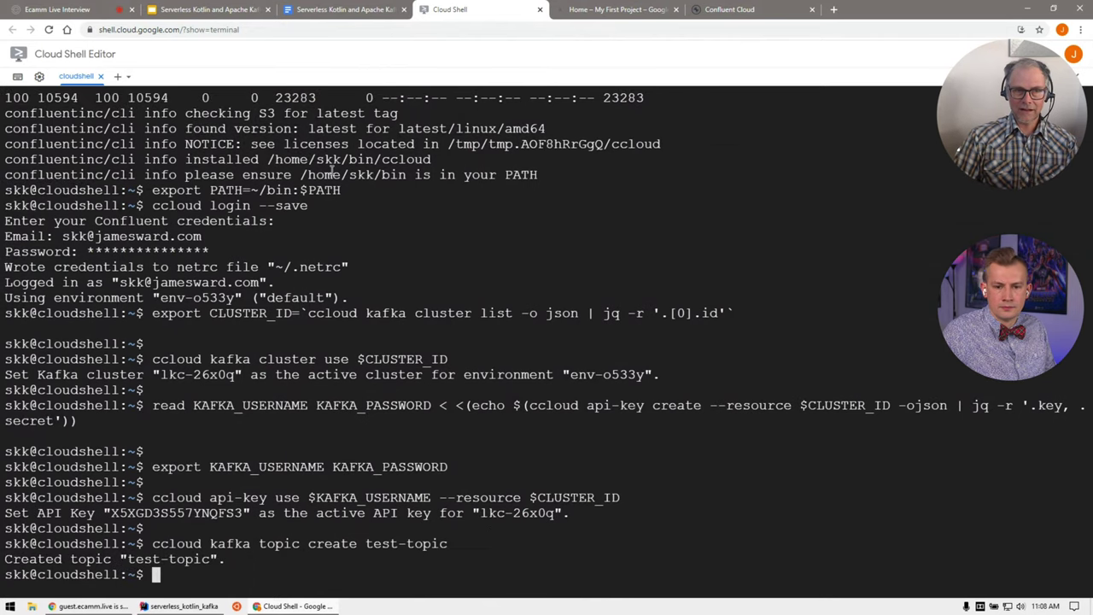
Step: Copy the guide's produce command into Cloud Shell and send the test message
left_click(308, 10)
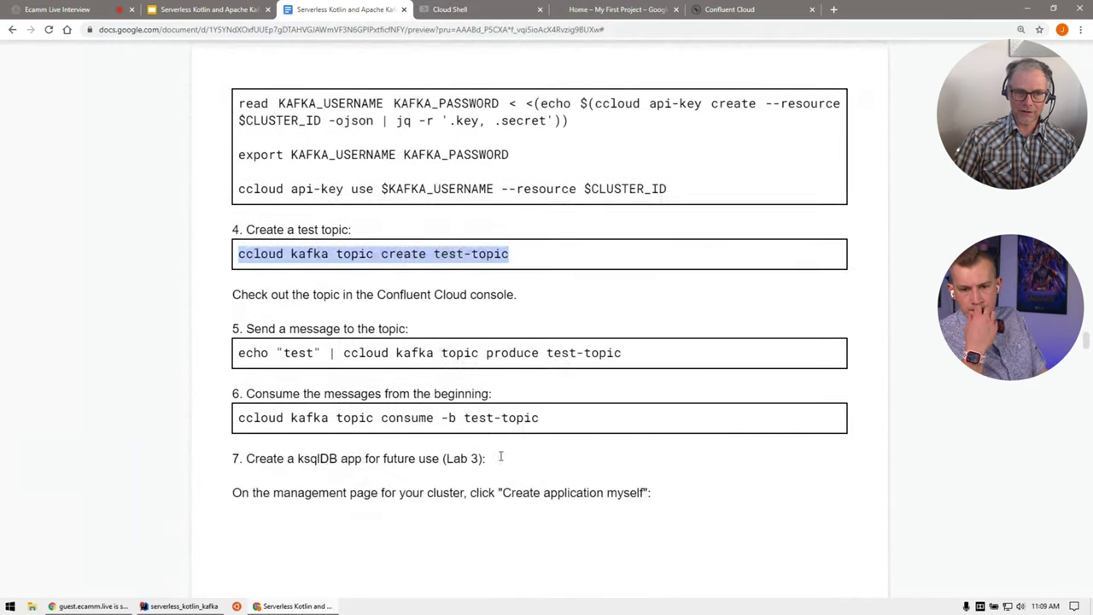
left_click_drag(624, 353, 225, 345)
key("ctrl+c")
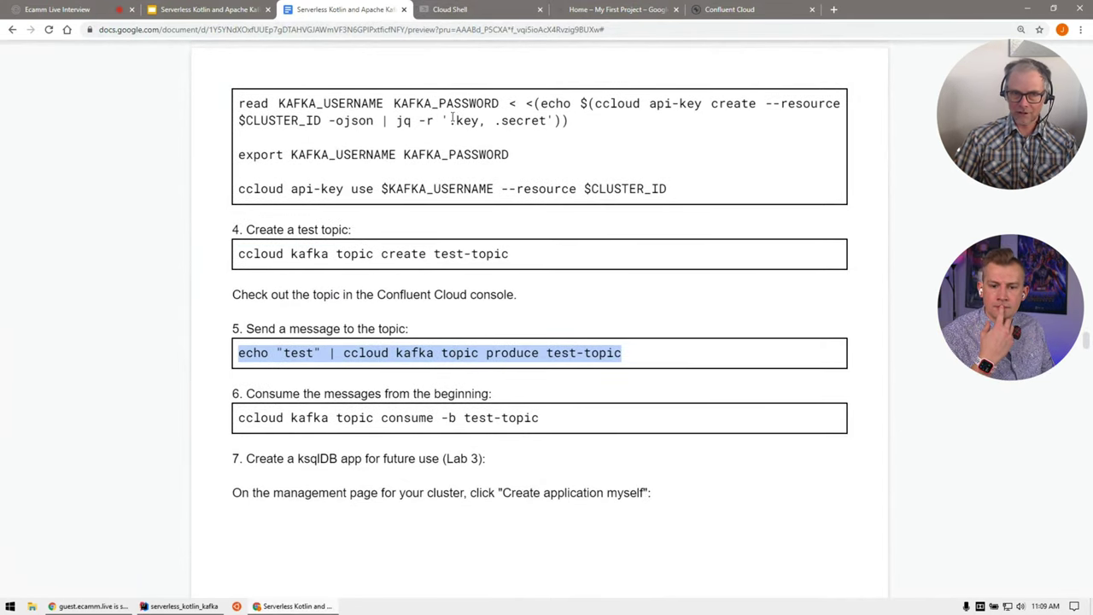
left_click(454, 10)
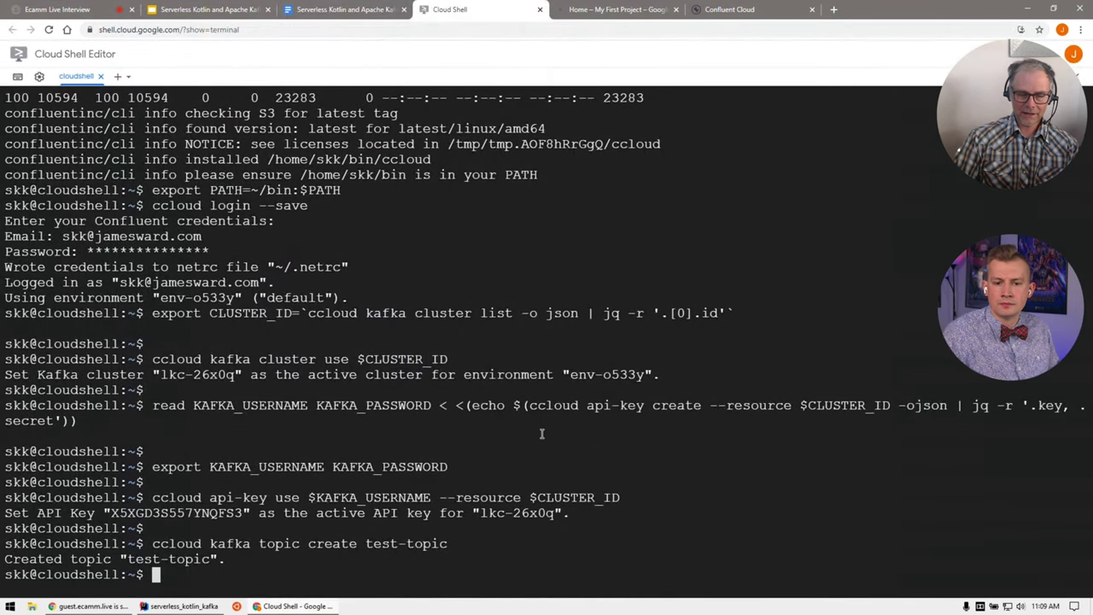
key("ctrl+v")
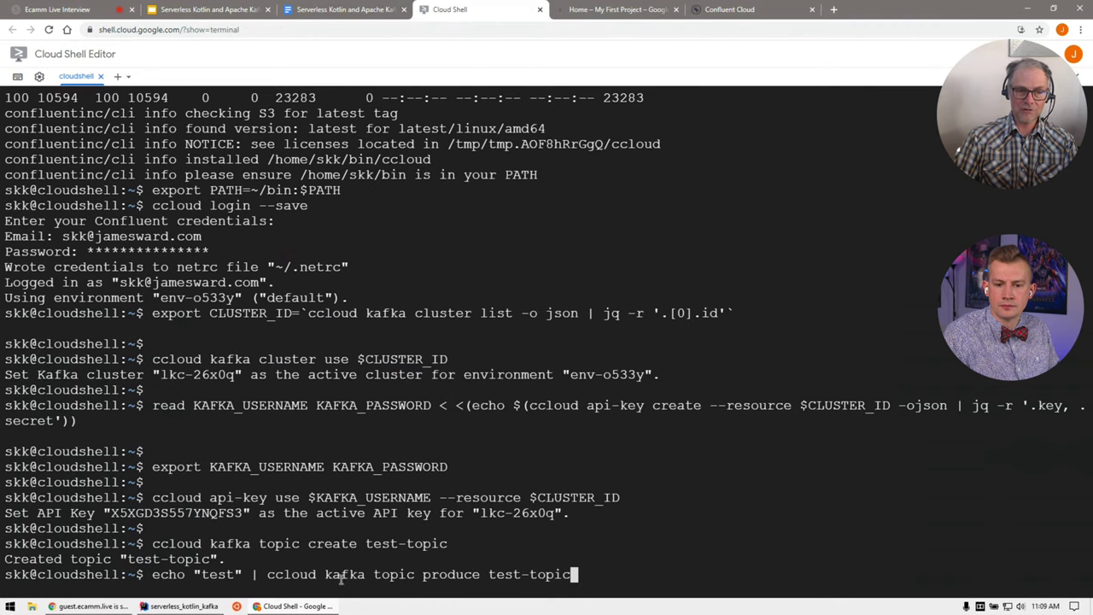
key("Return")
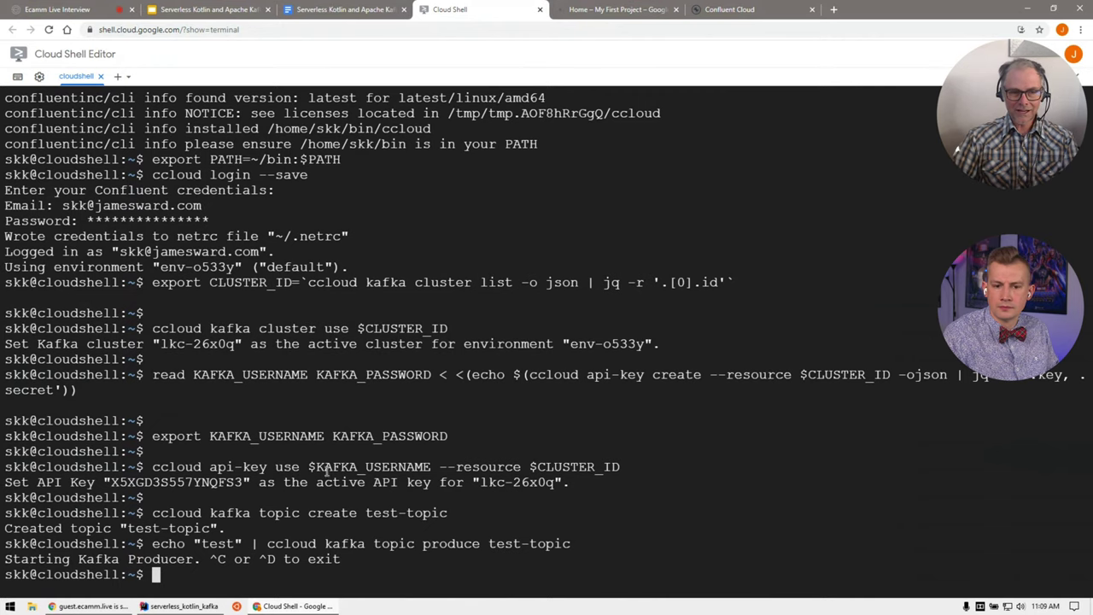
Step: Run the step 6 consume command in Cloud Shell, then stop the consumer
left_click(333, 12)
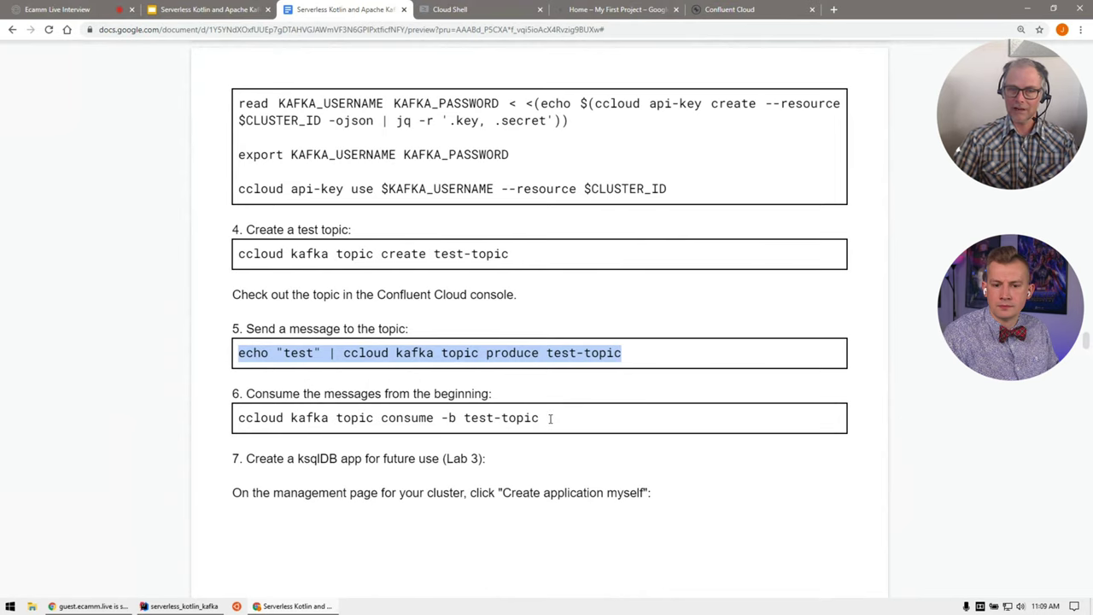
left_click_drag(551, 418, 241, 419)
key("ctrl+c")
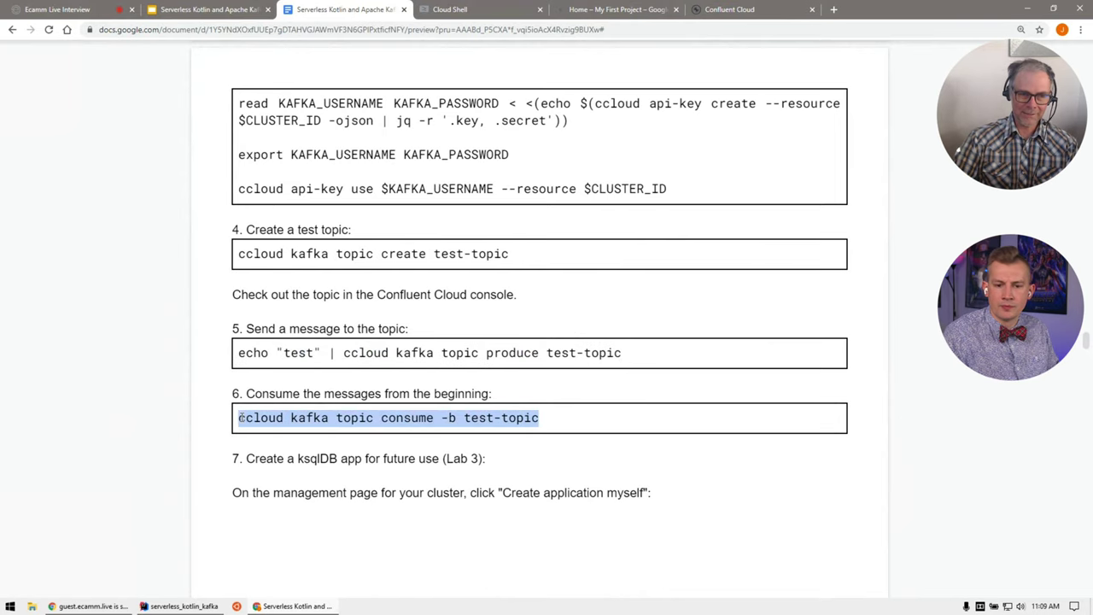
left_click(444, 12)
key("ctrl+v")
key("Return")
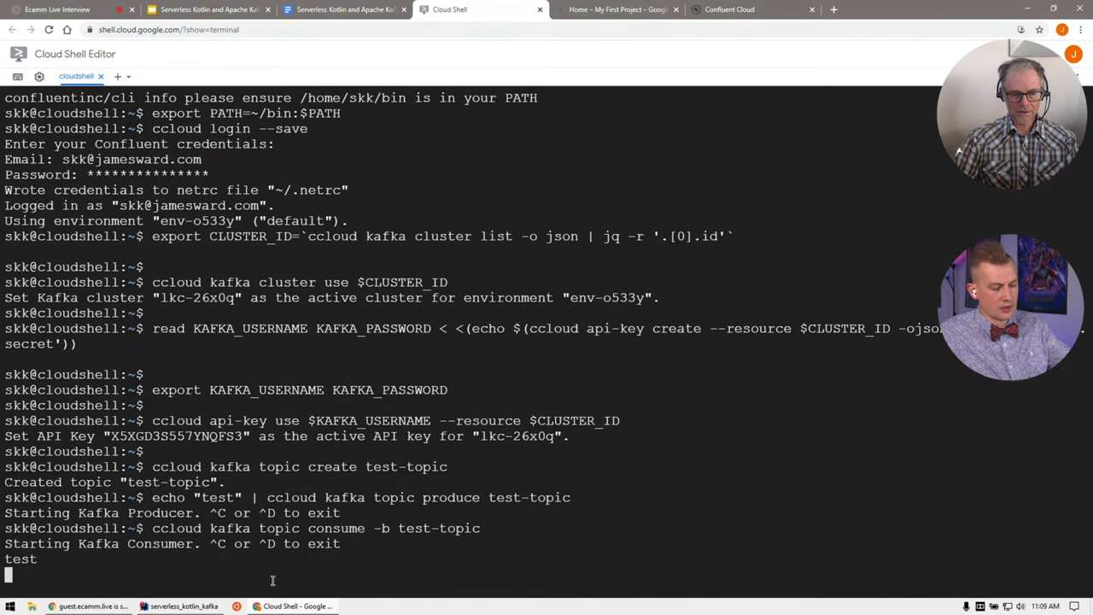
key("ctrl+c")
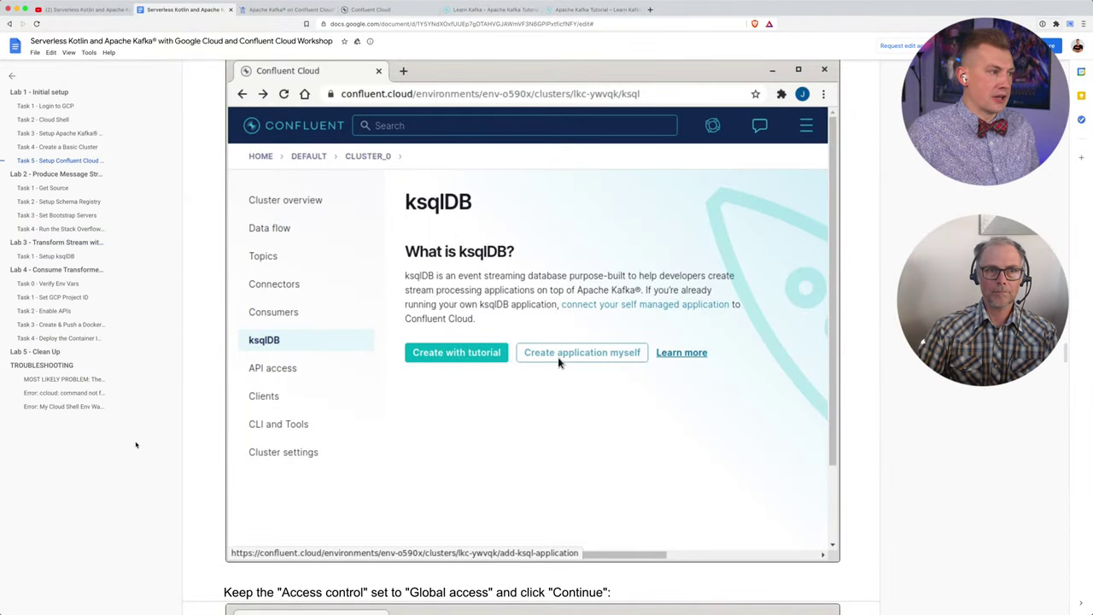
Step: Clear the guide's selection and open the cluster's ksqlDB page in Confluent Cloud
scroll(348, 207, "up", 3)
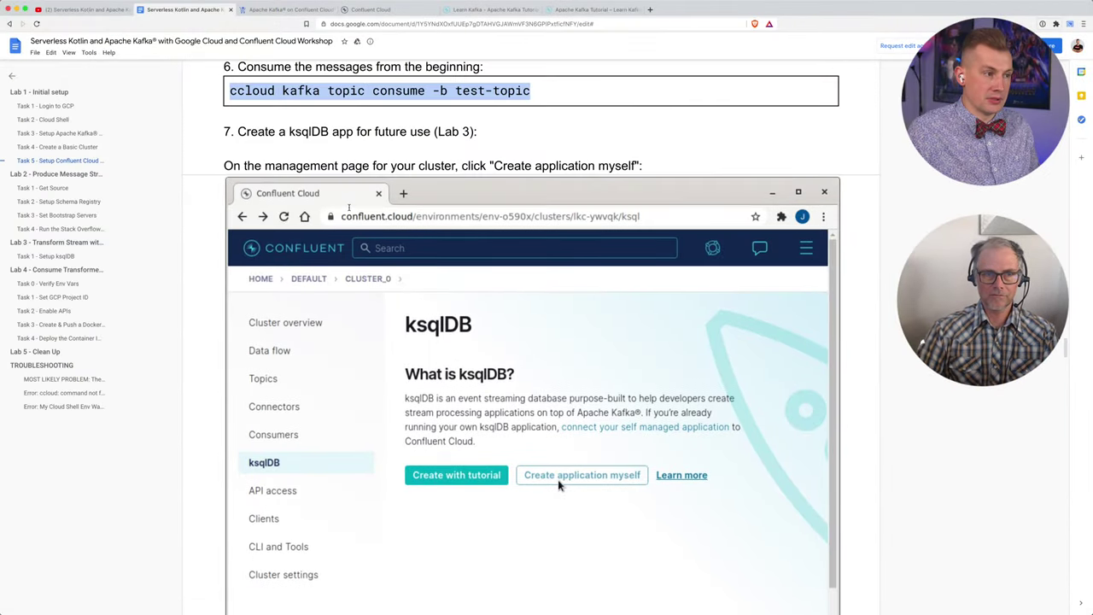
left_click(334, 149)
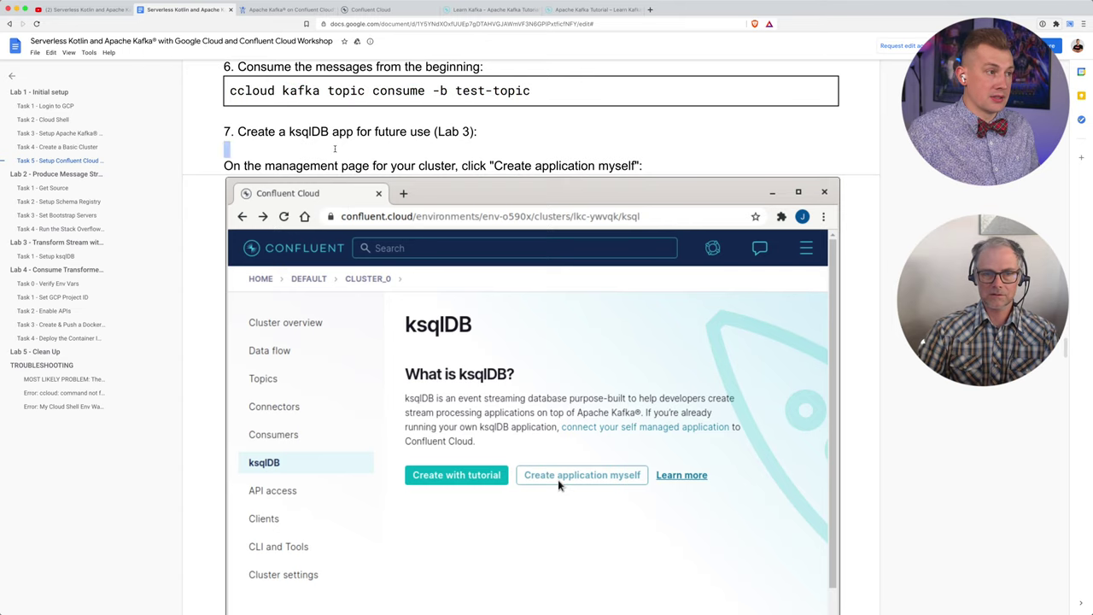
left_click(374, 10)
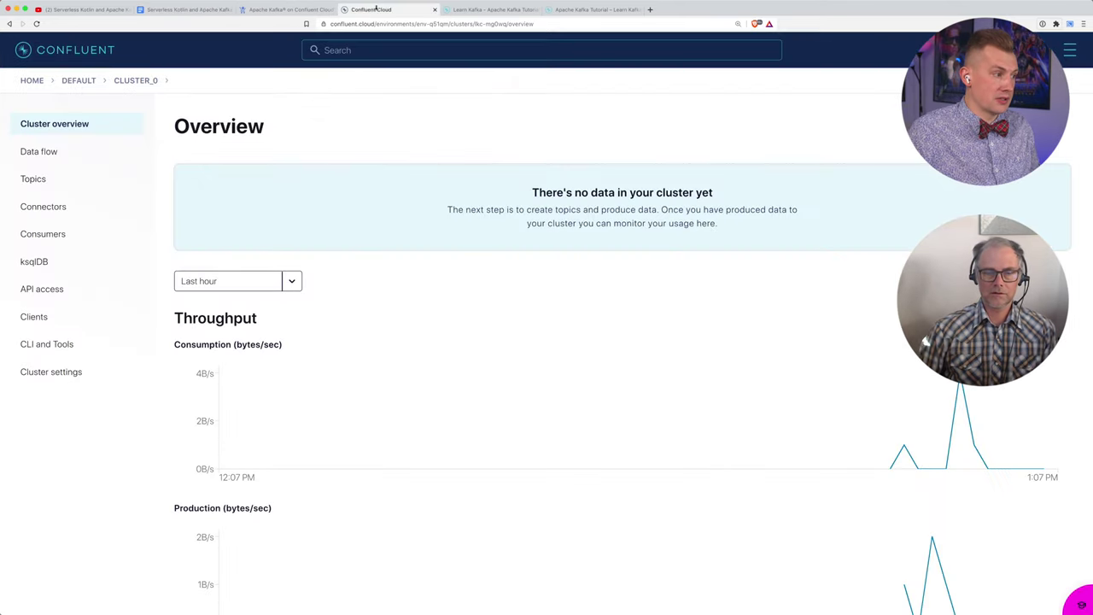
left_click(38, 265)
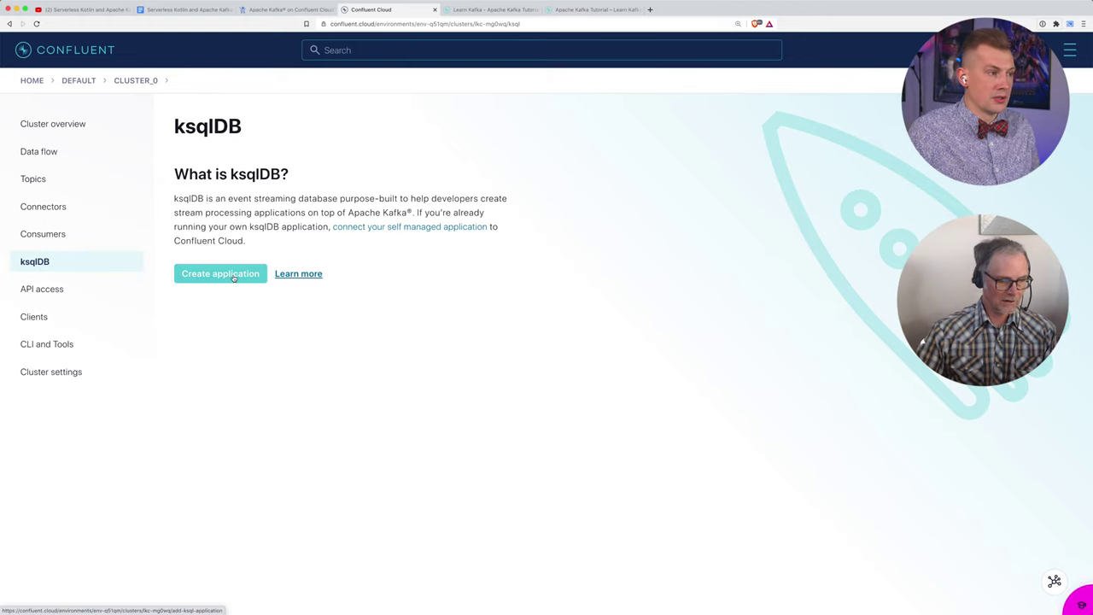
left_click(220, 274)
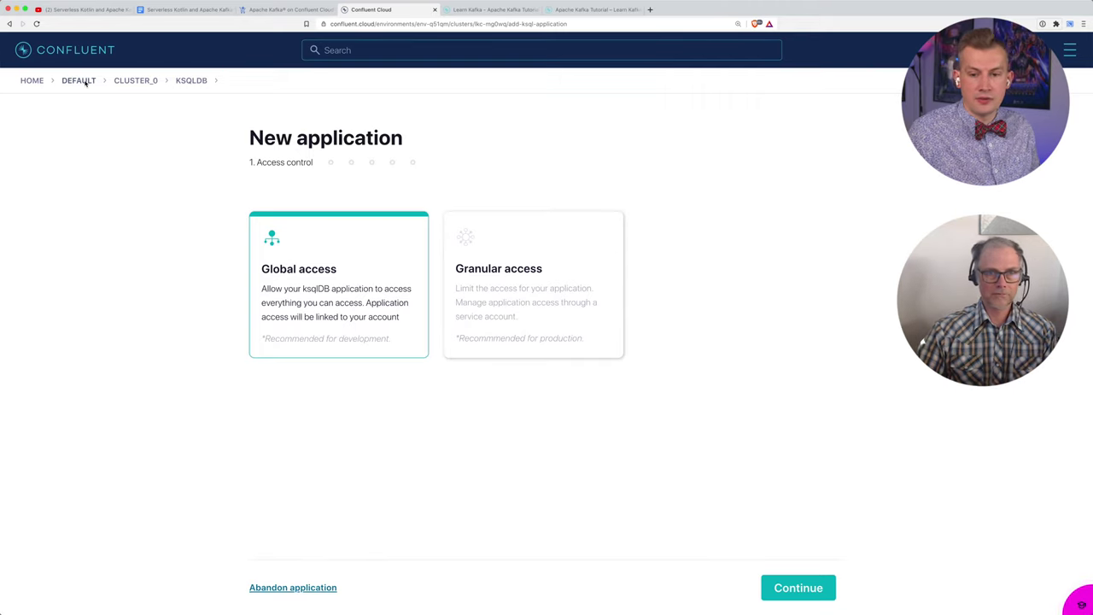
Step: Navigate Home > default > cluster_0 to its ksqlDB page and zoom the browser in
left_click(43, 82)
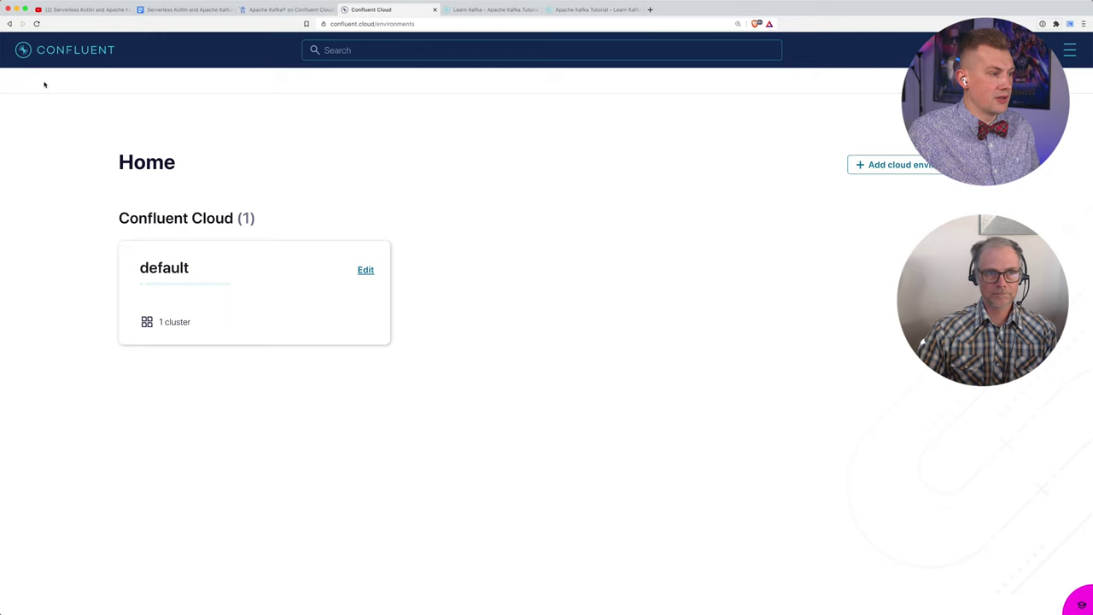
left_click(282, 306)
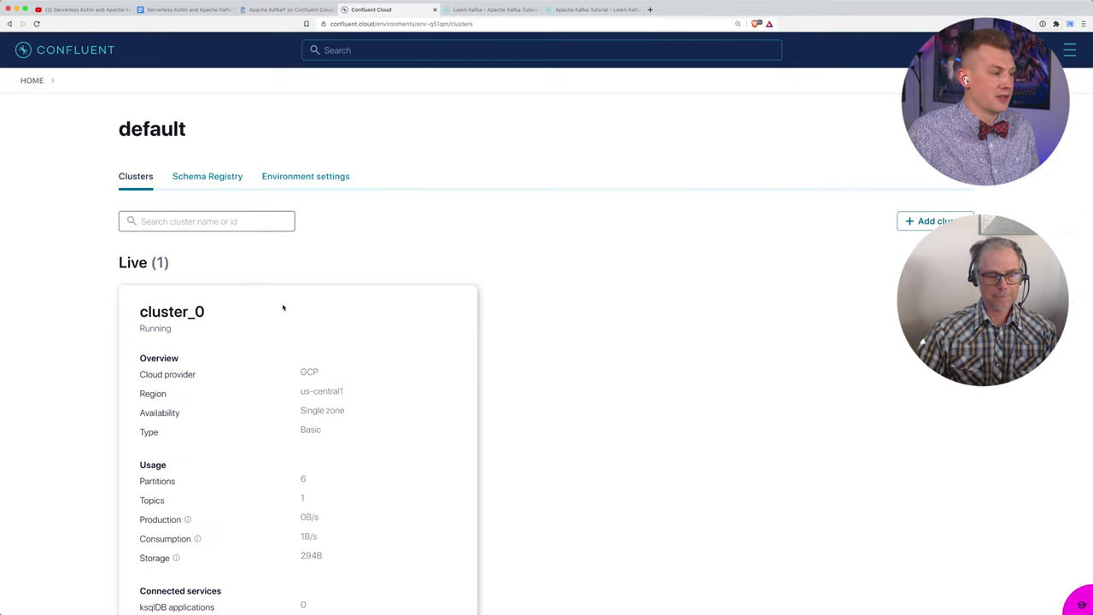
left_click(182, 358)
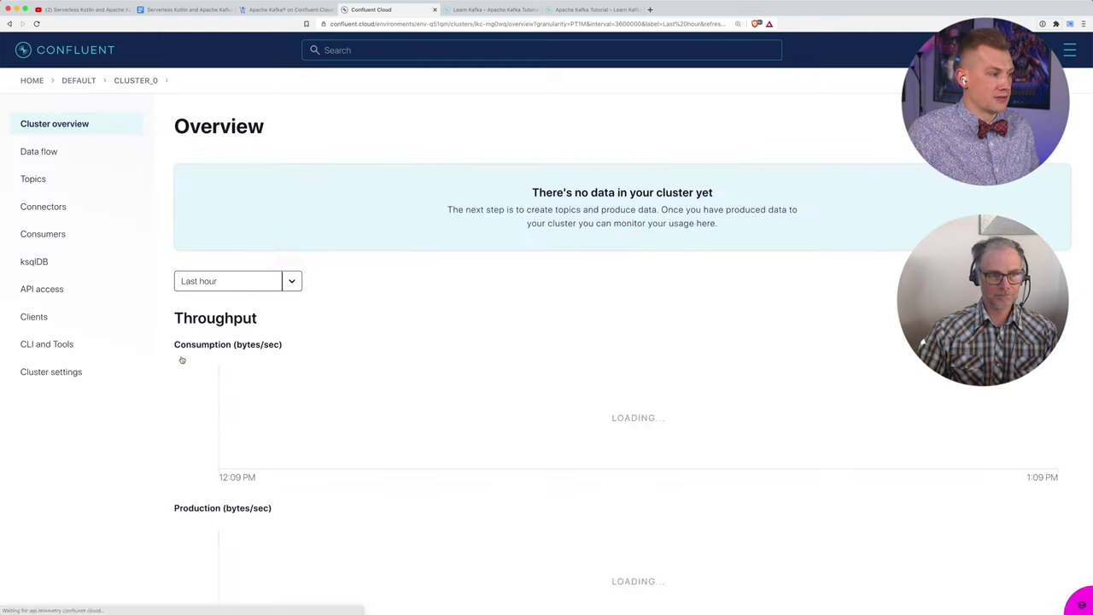
left_click(35, 261)
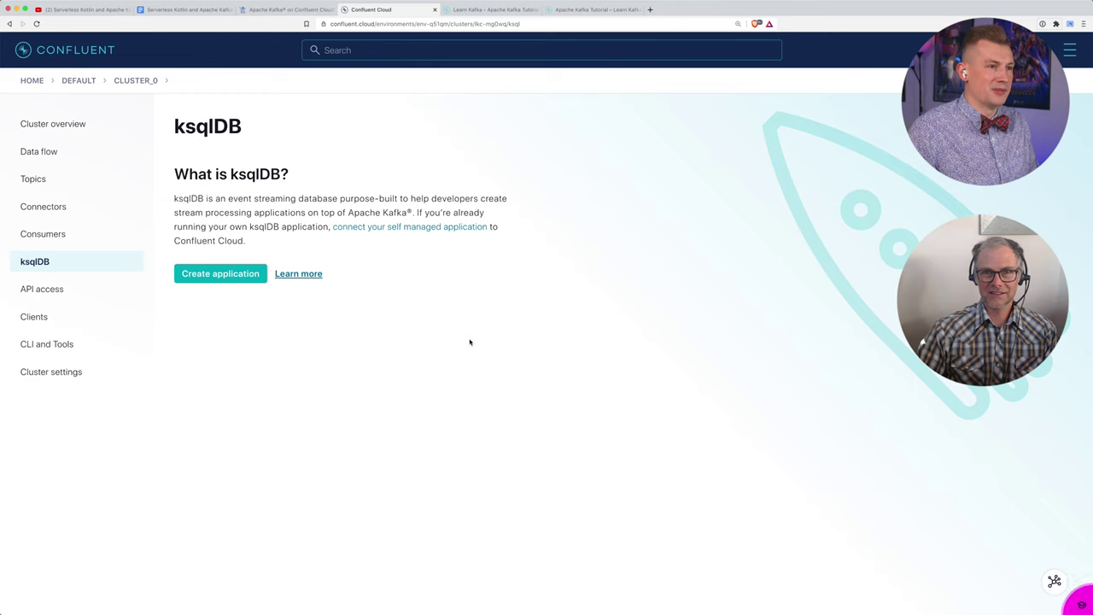
key("super+equal")
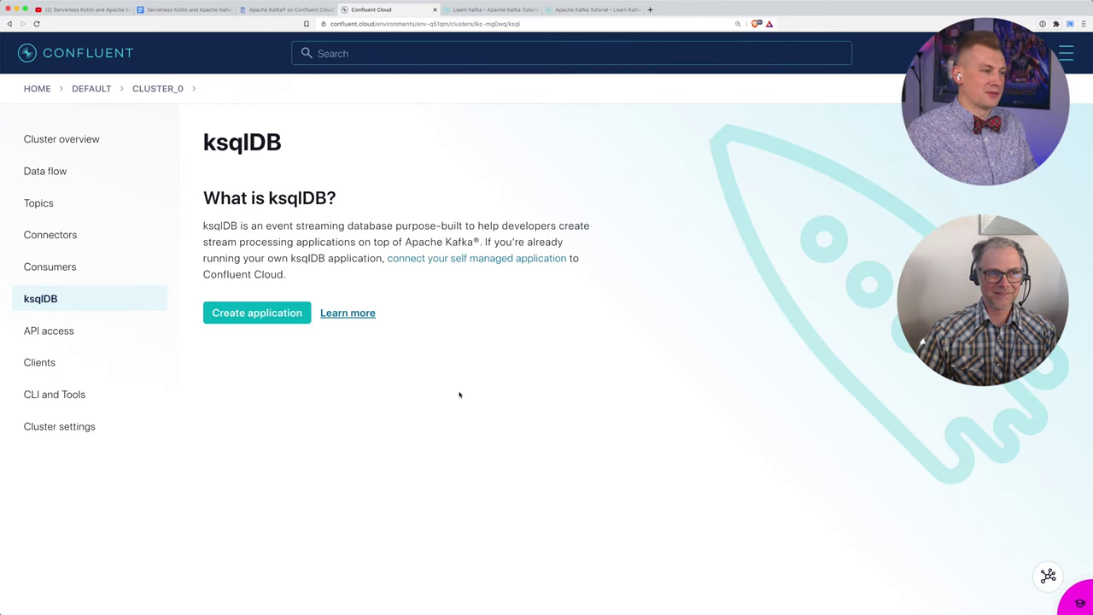
Step: Launch ksqlDB_app_0 with Global access and 4 streaming units on cluster_0
left_click(249, 312)
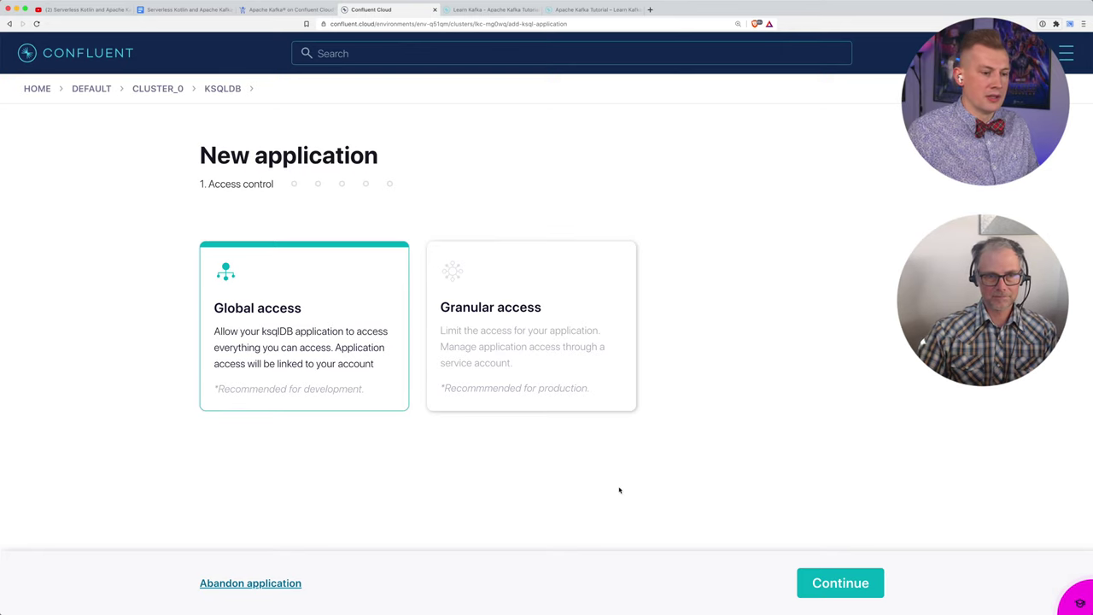
left_click(829, 587)
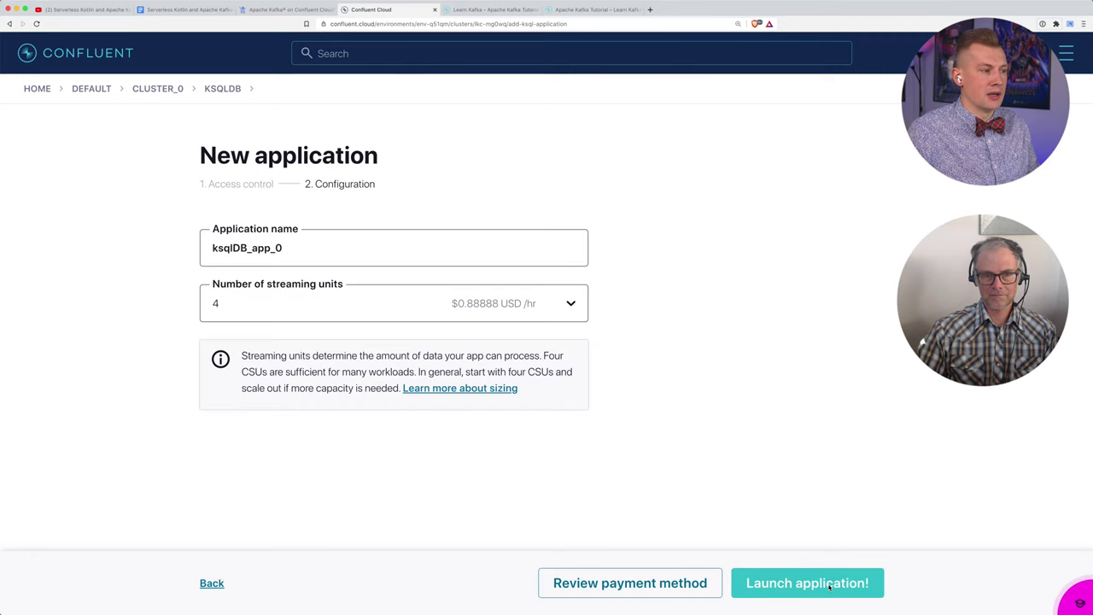
left_click(571, 306)
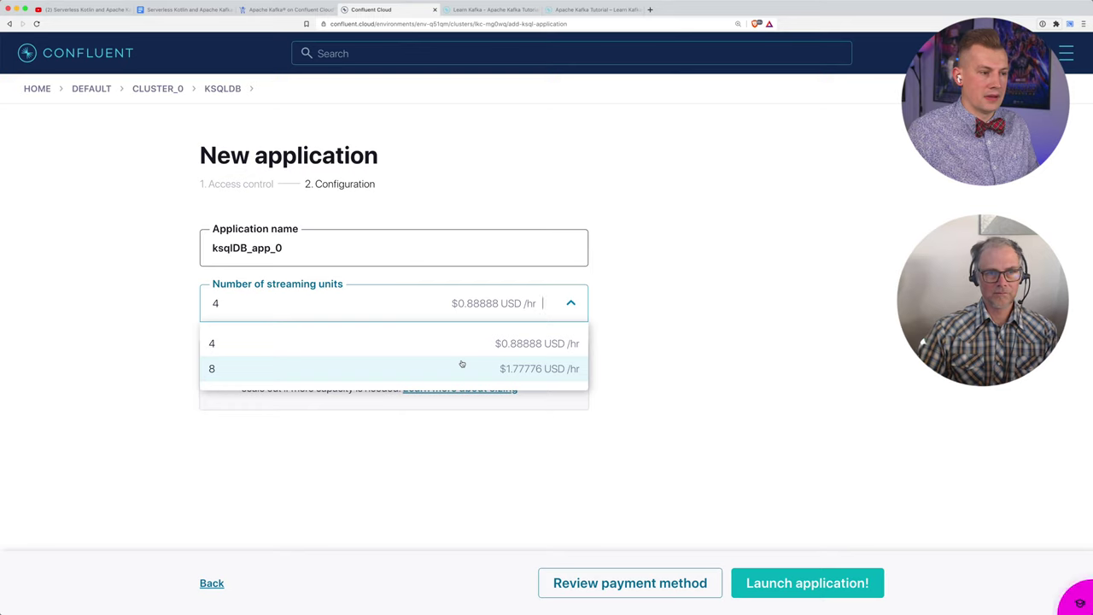
left_click(656, 315)
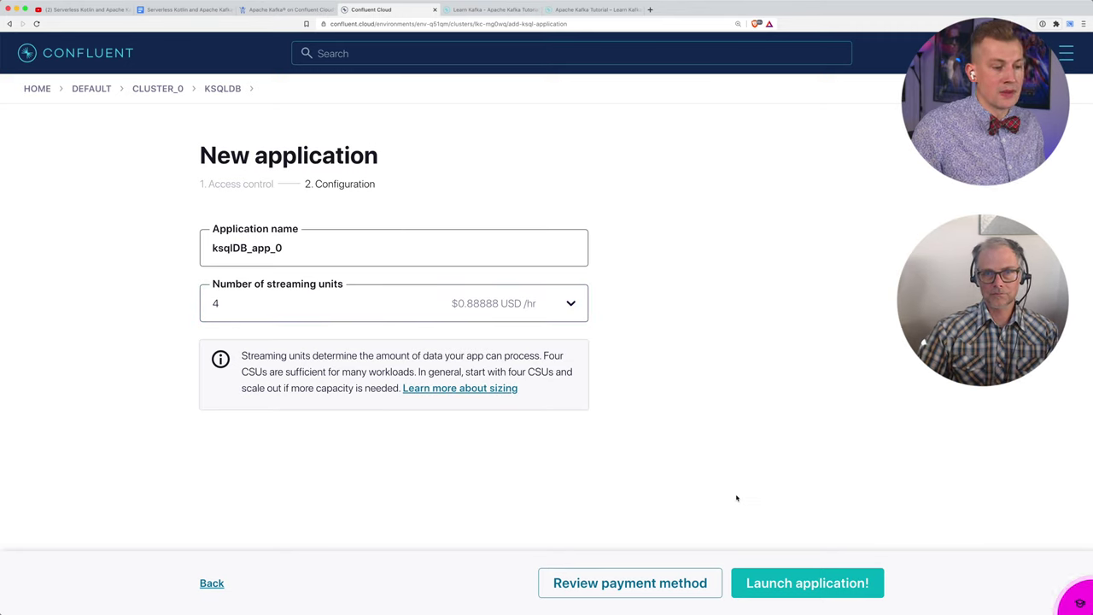
left_click(778, 586)
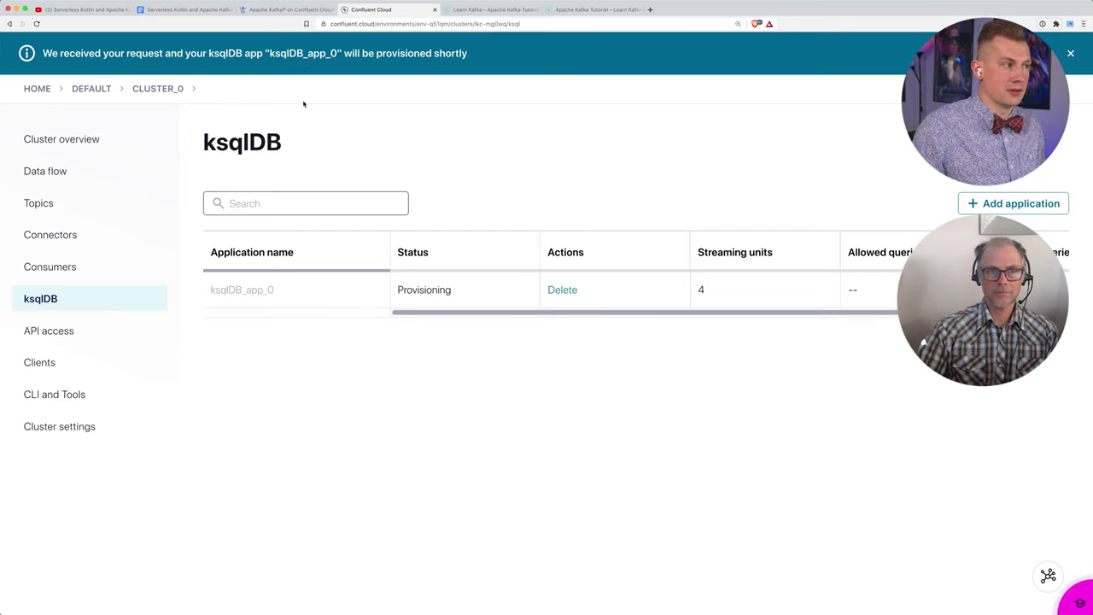
Step: Return to the workshop guide and scroll to Lab 2's git clone task
left_click(175, 11)
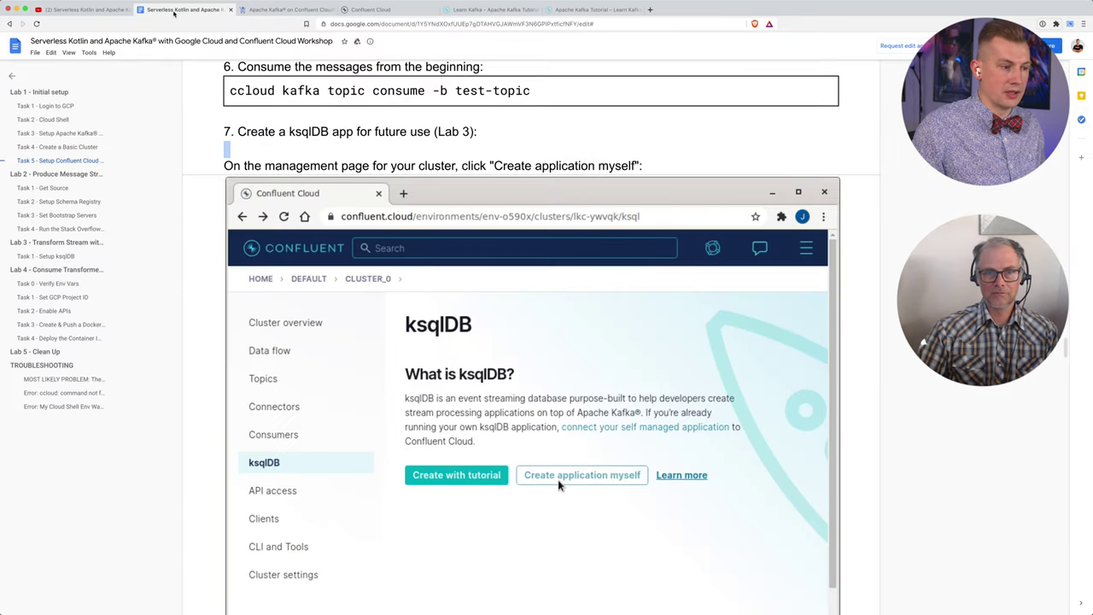
scroll(555, 355, "down", 3)
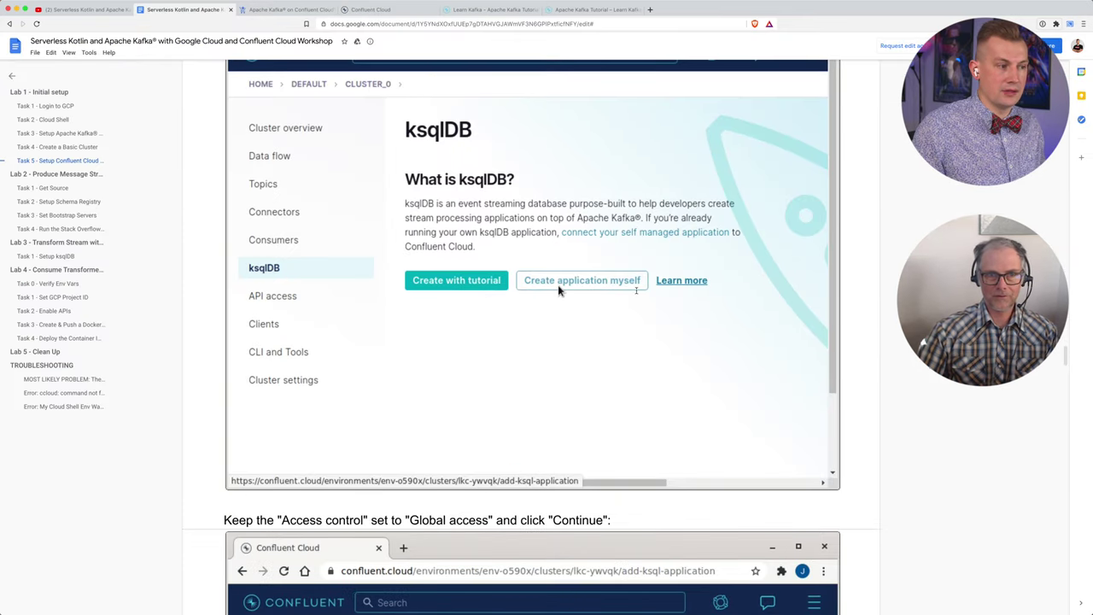
scroll(630, 285, "down", 1)
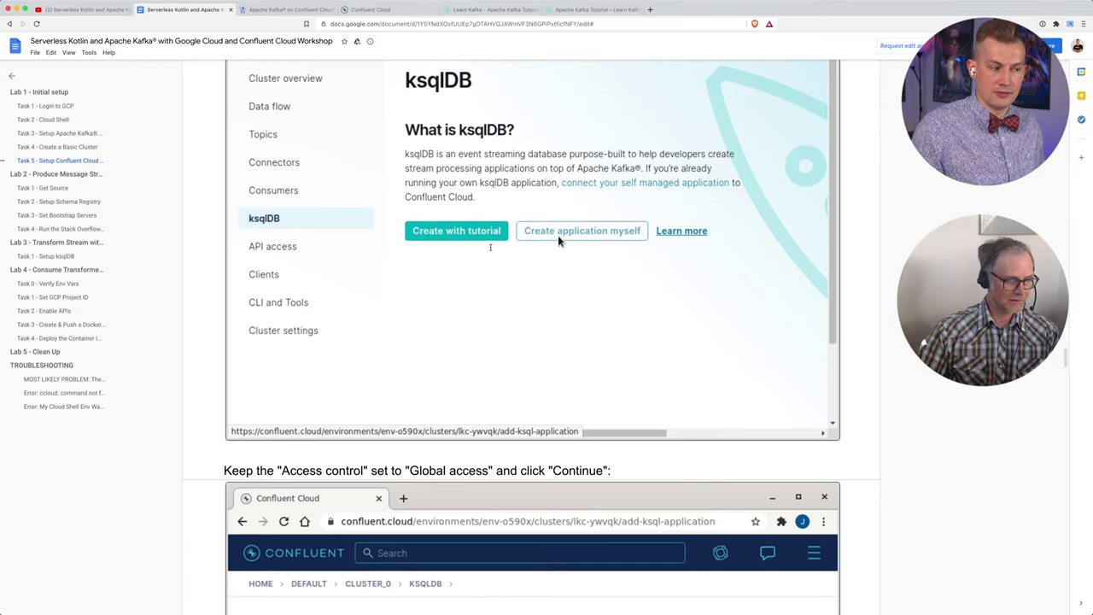
scroll(469, 232, "down", 2)
scroll(490, 247, "down", 10)
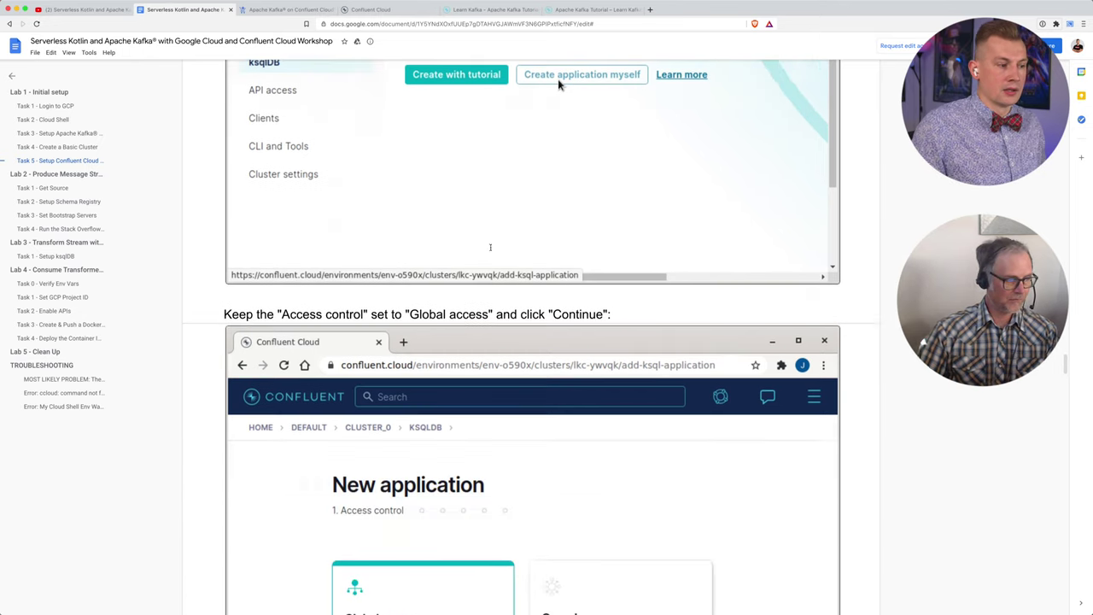
scroll(490, 247, "down", 5)
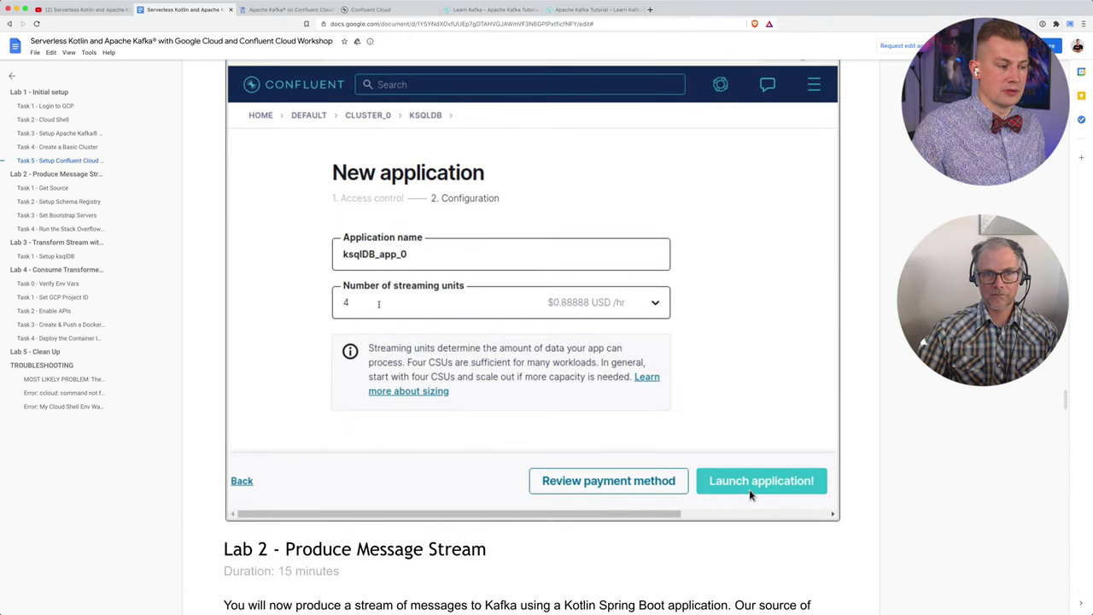
scroll(378, 304, "down", 5)
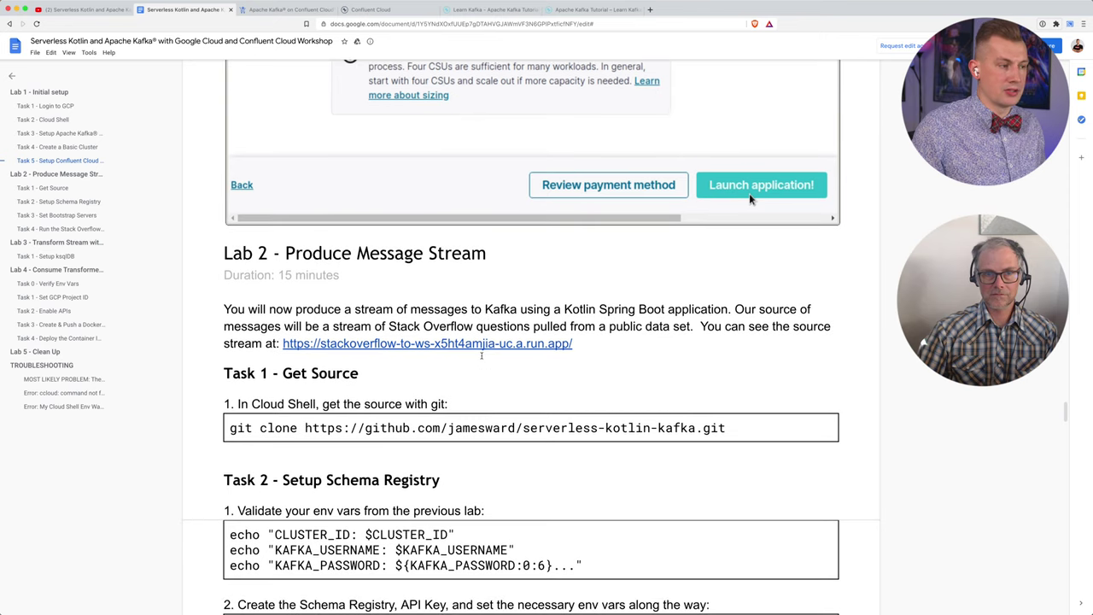
scroll(481, 355, "down", 1)
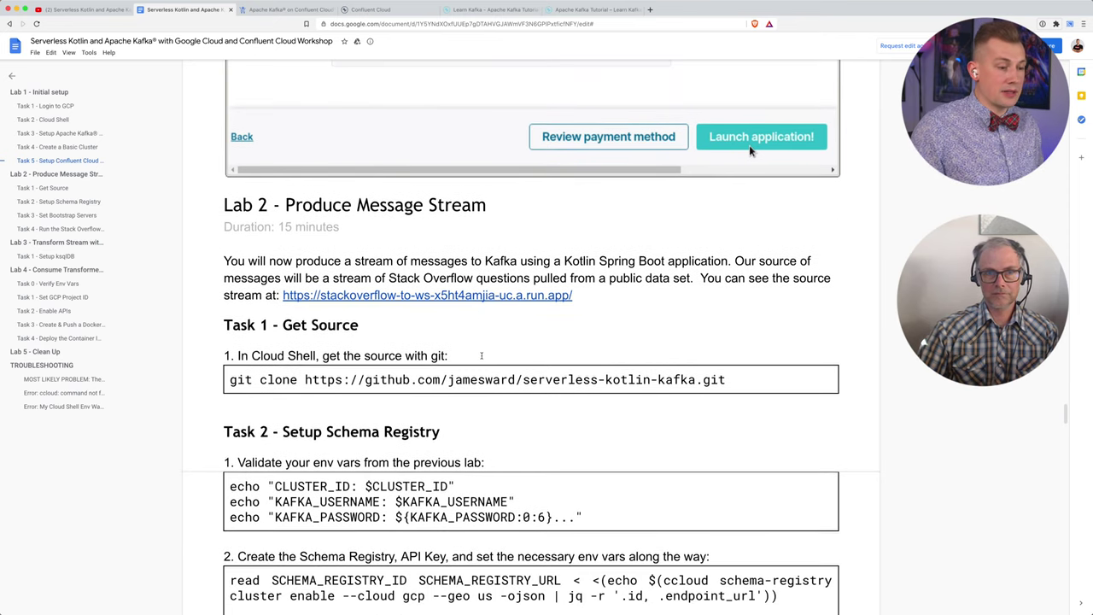